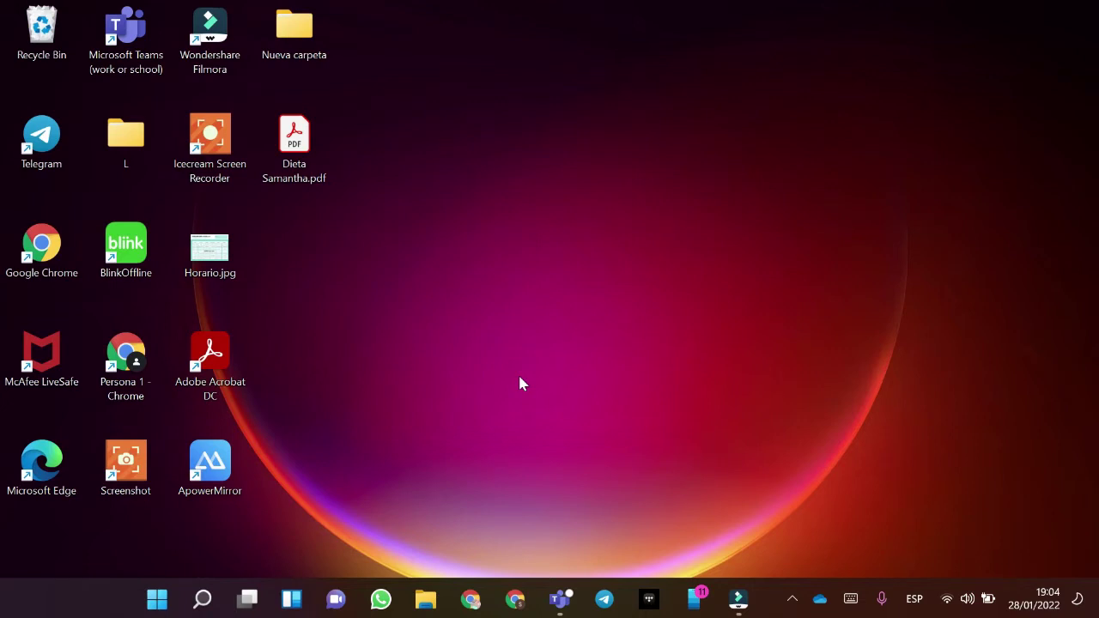
Open the Documents folder in File Explorer.
key(super+e)
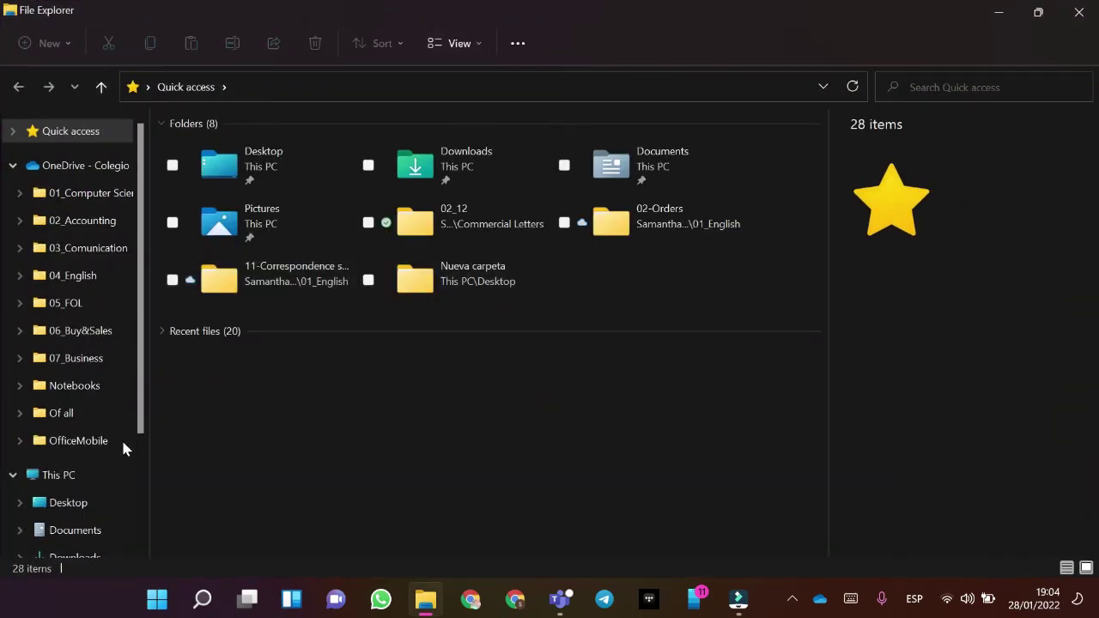
scroll(117, 429, down, 2)
click(98, 432)
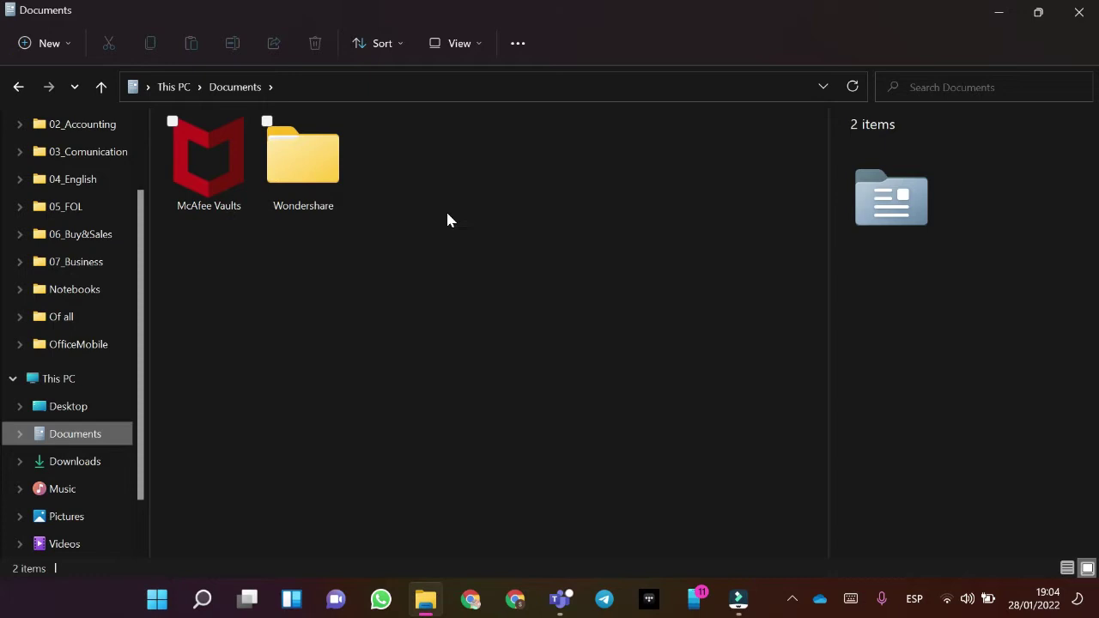
Switch to Microsoft Teams and view the Table of Contents image in the 08_File Explorer channel.
click(560, 599)
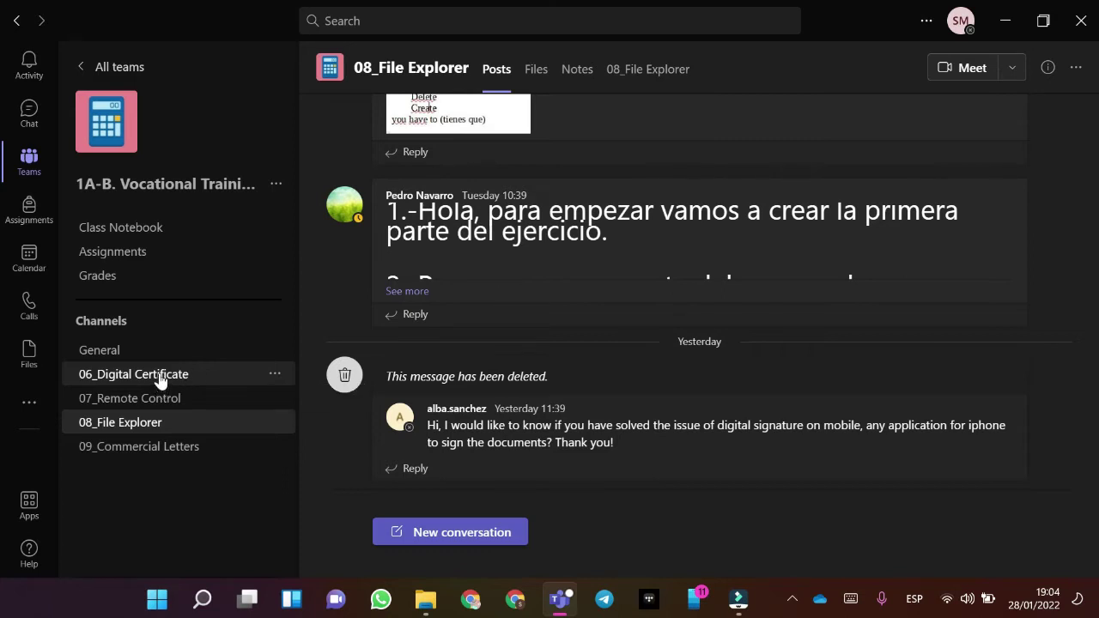
click(33, 228)
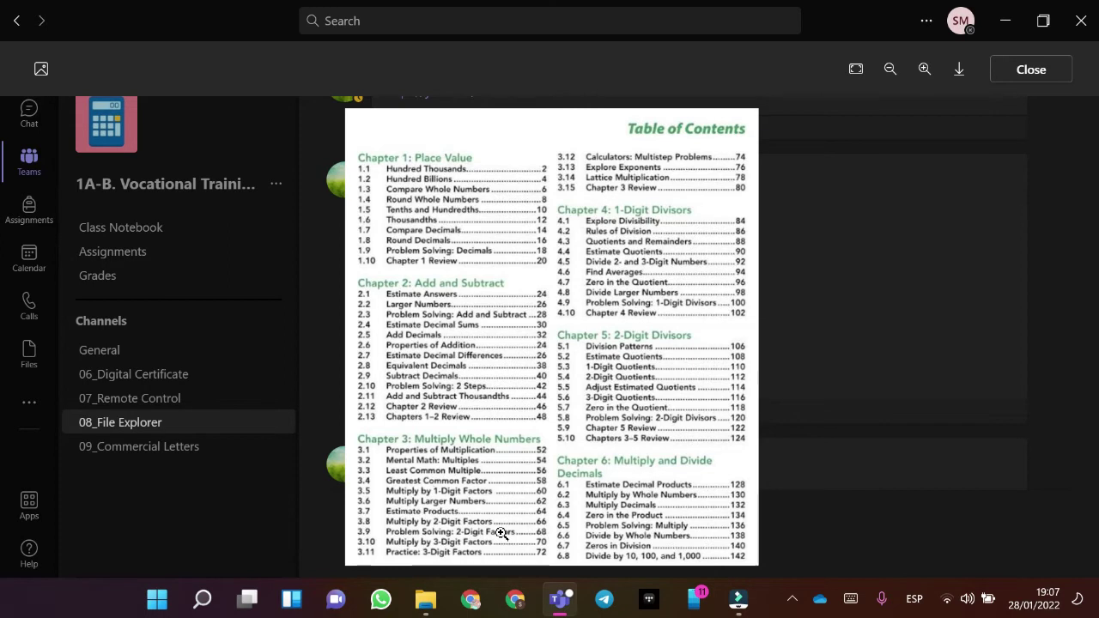
Open Documents in a new File Explorer window and create a folder named Block A there.
key(super+e)
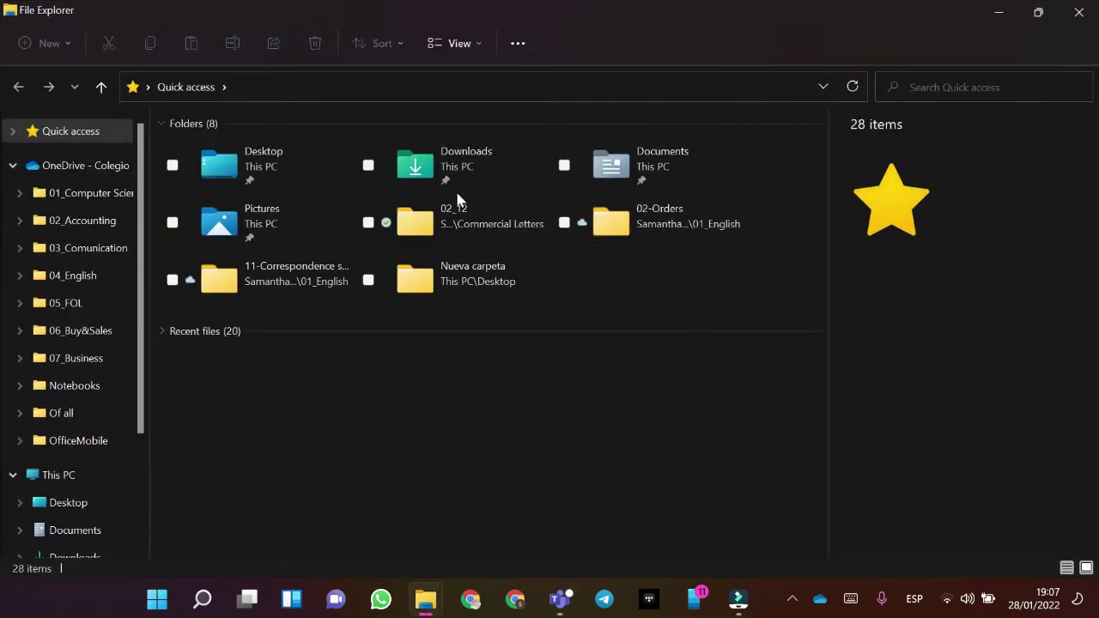
scroll(92, 455, down, 1)
click(75, 461)
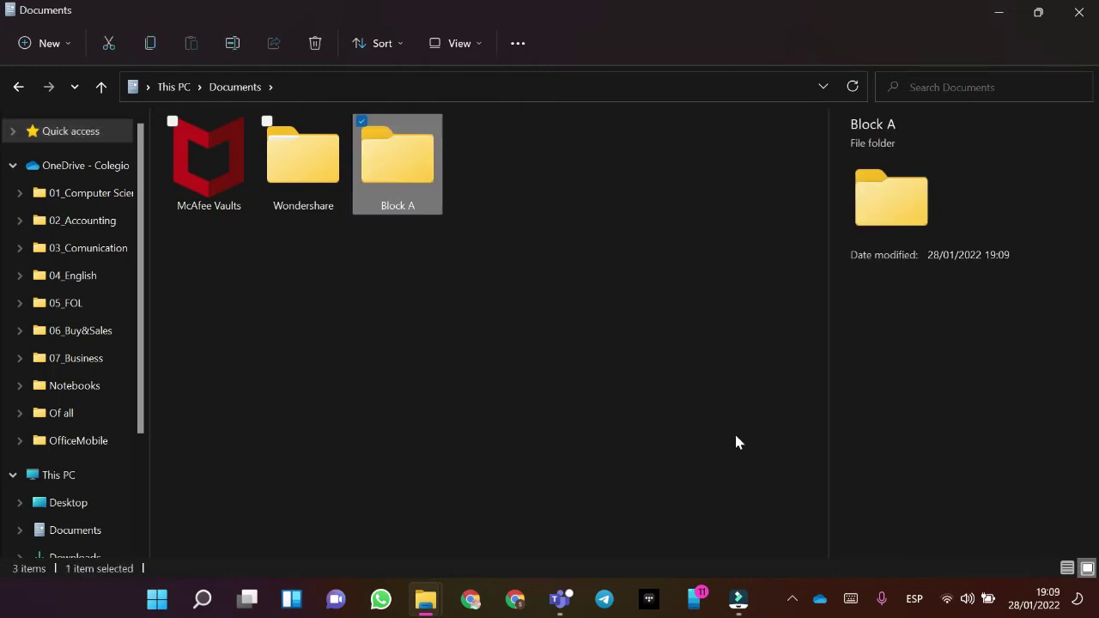
click(791, 599)
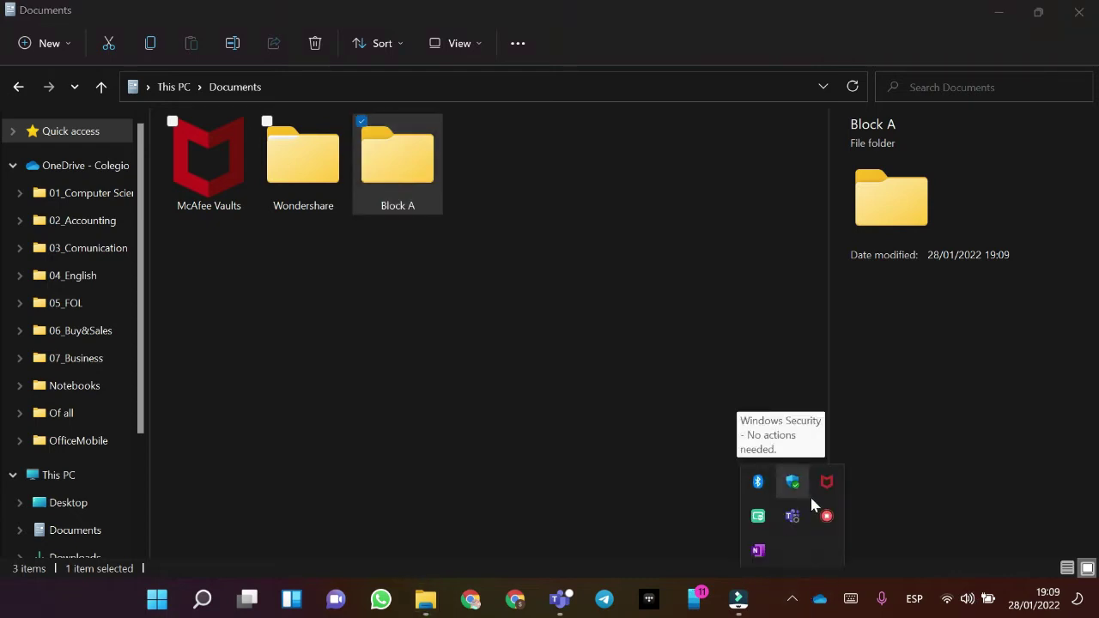
right_click(829, 517)
click(835, 523)
click(883, 558)
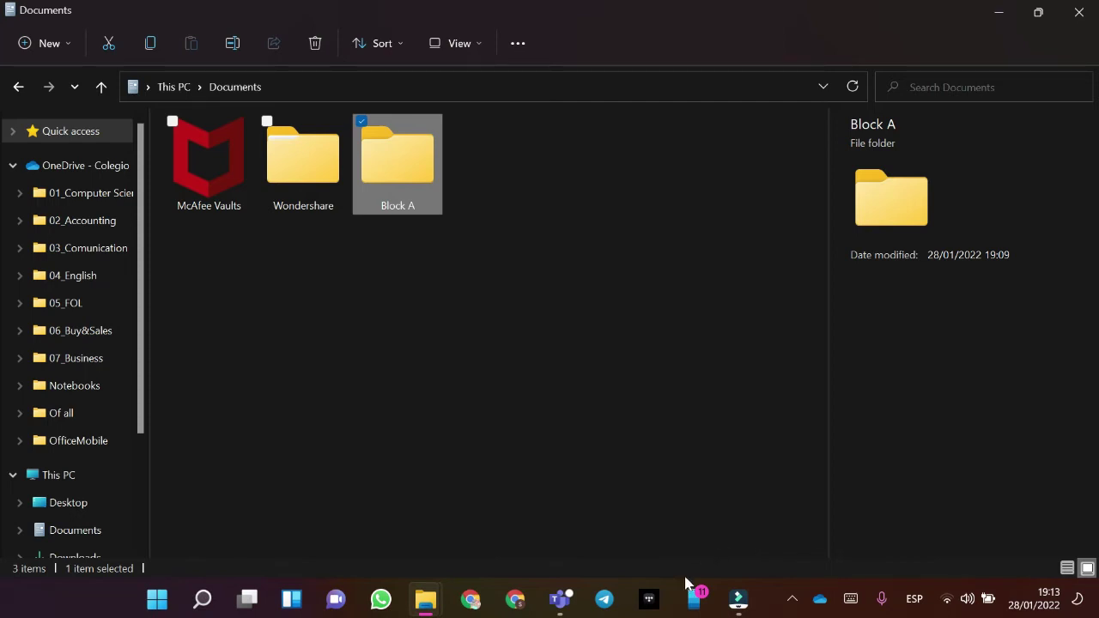
Open the Block A folder and consult the Table of Contents image in Microsoft Teams, closing OneNote before returning to File Explorer.
double_click(400, 195)
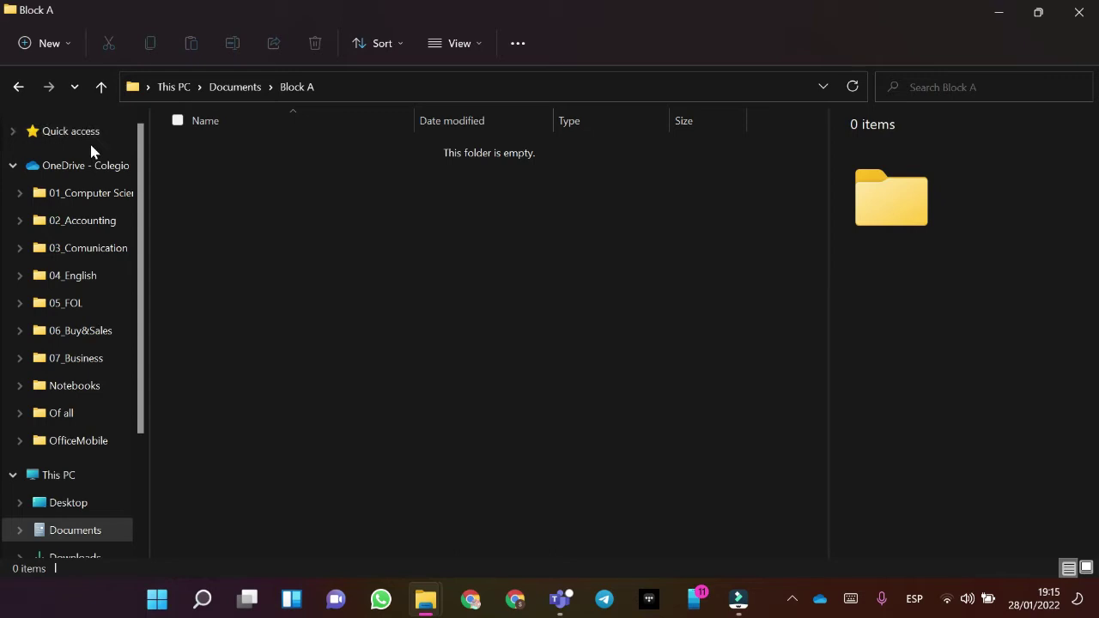
key(alt+Tab)
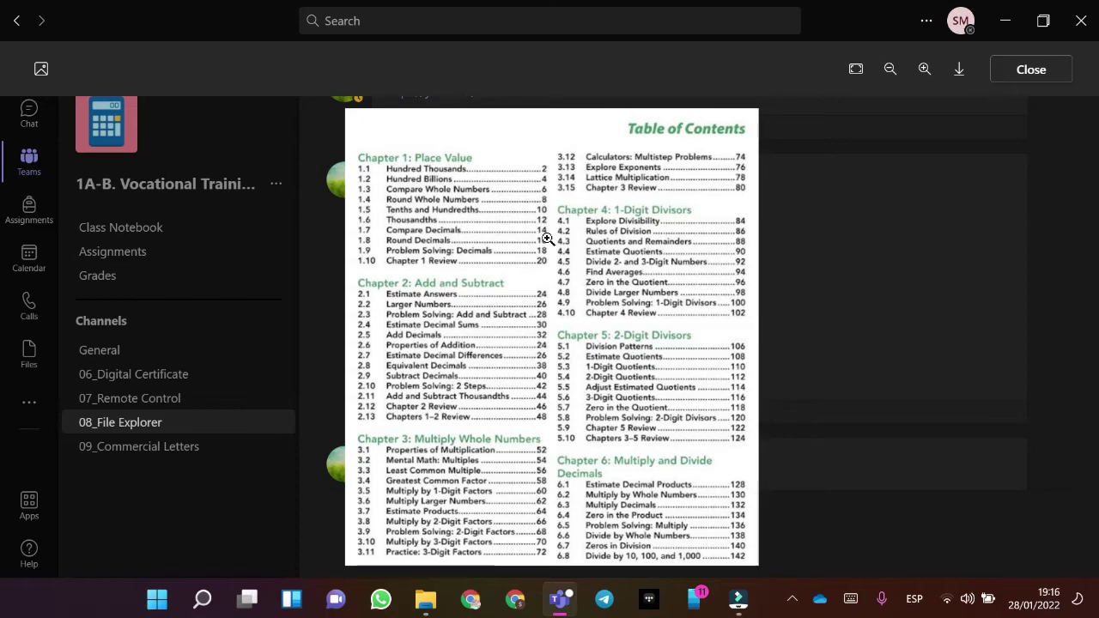
key(alt+Tab)
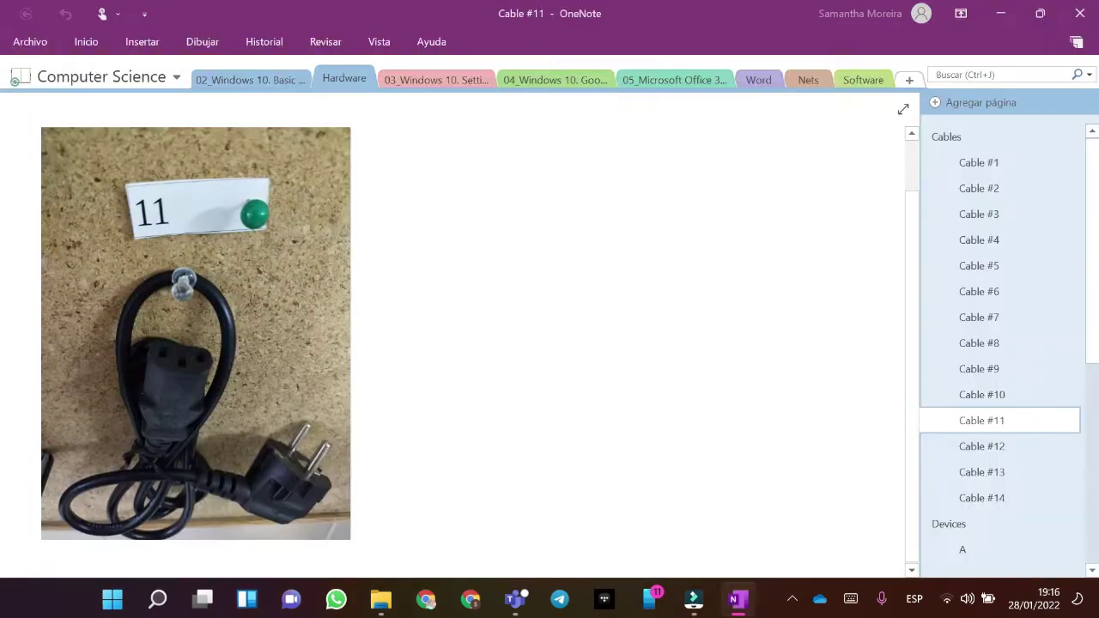
key(alt+F4)
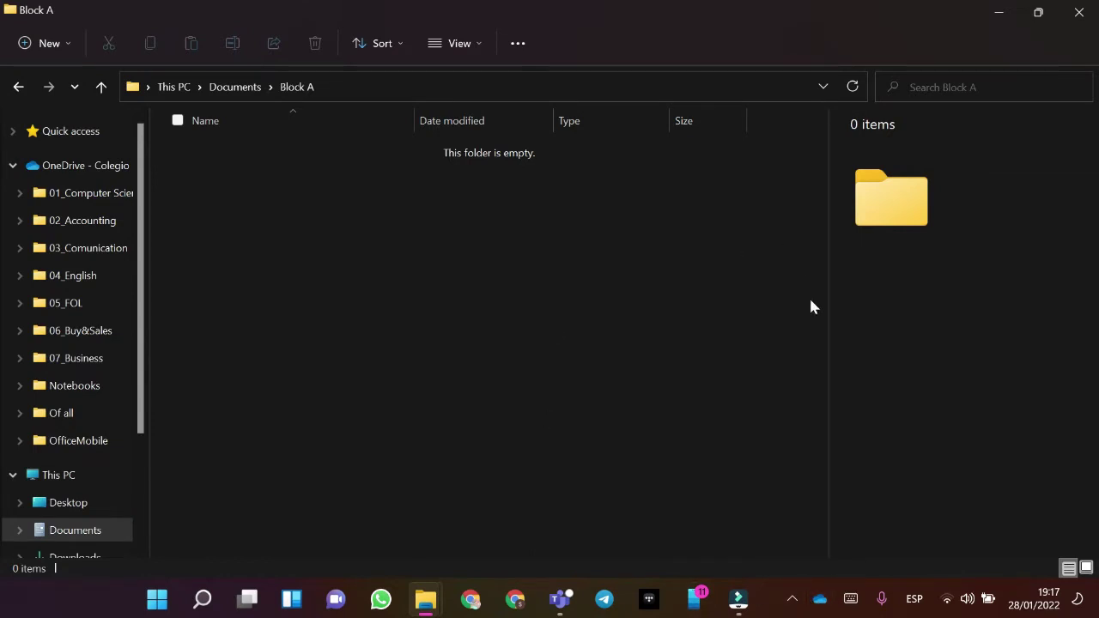
Create a new folder inside Block A, leaving its default name.
key(ctrl+shift+n)
key(BackSpace)
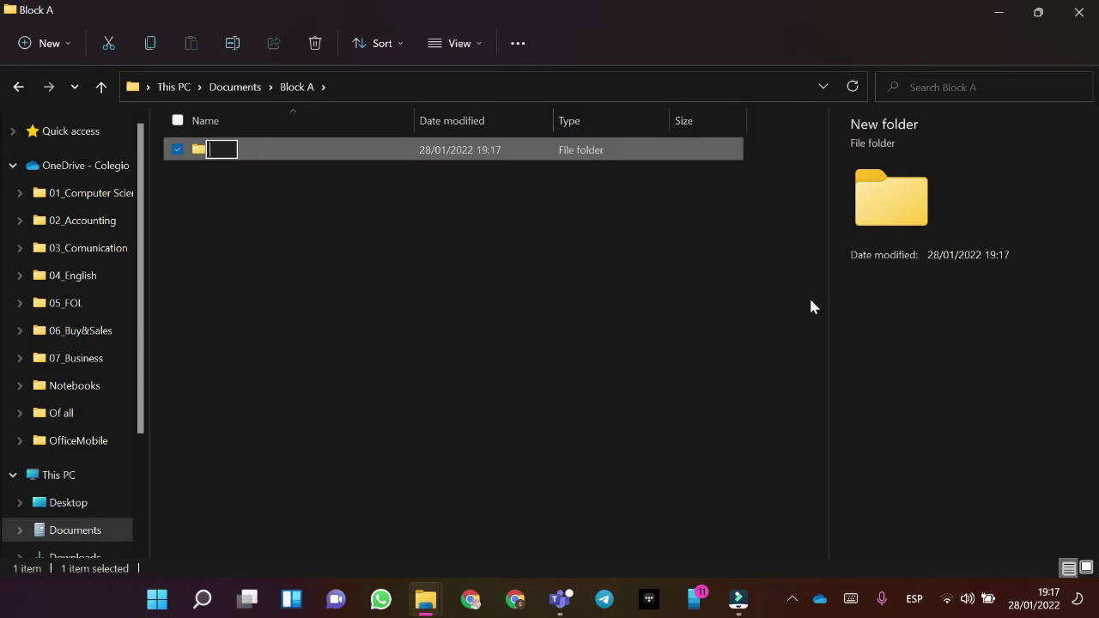
click(809, 295)
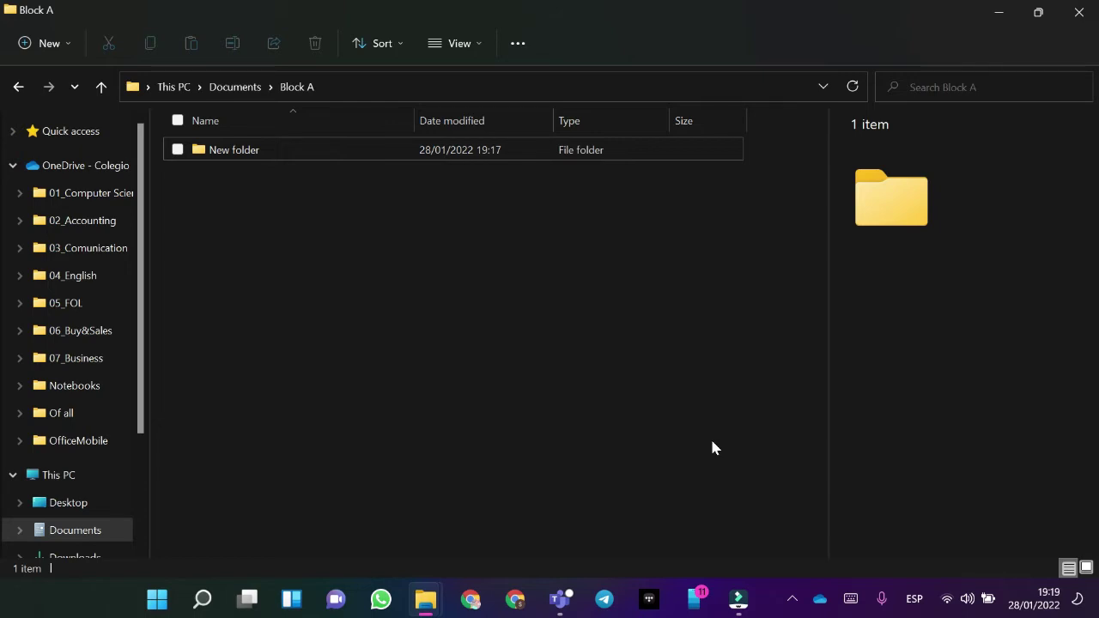
Check the image's title in Microsoft Teams and rename the new folder in Block A as Table of contents.
key(alt+Tab)
key(alt+Tab)
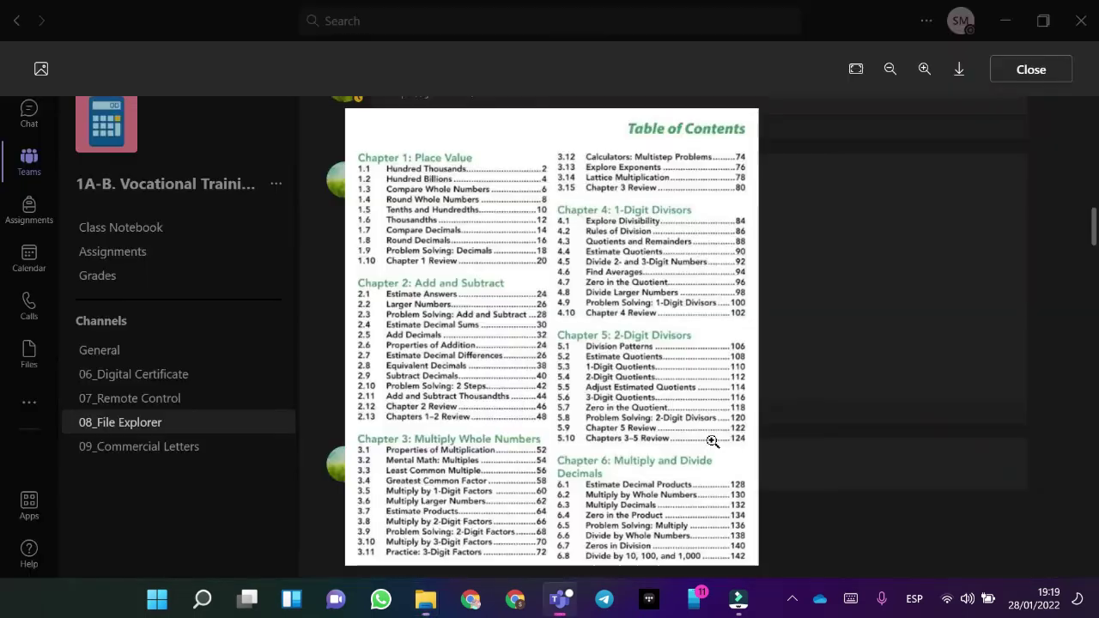
key(alt+Tab)
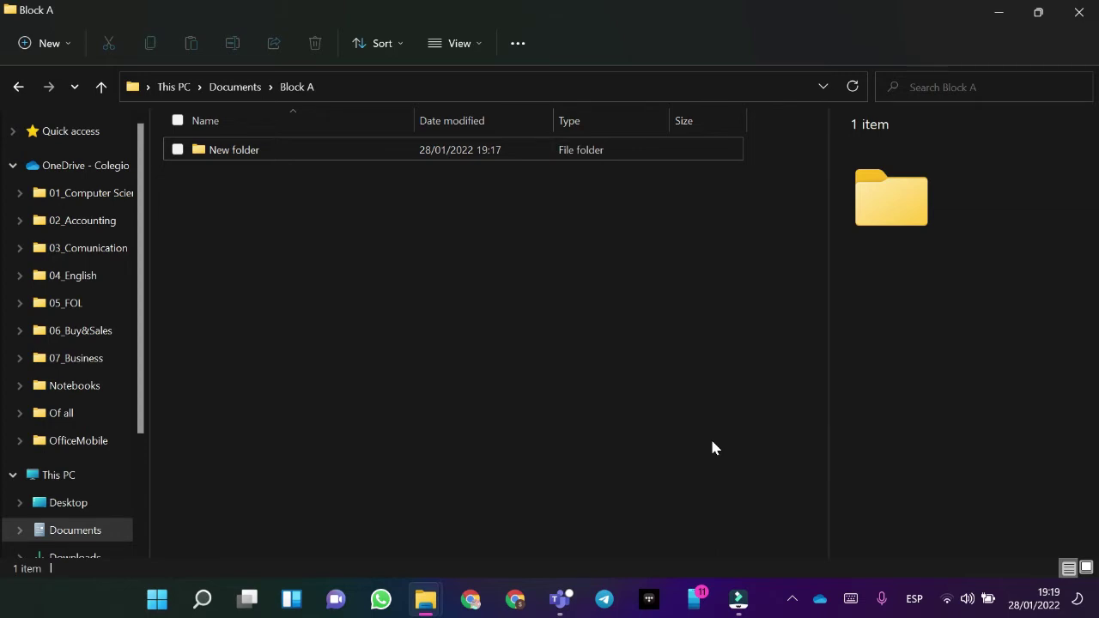
click(475, 152)
key(F2)
key(BackSpace)
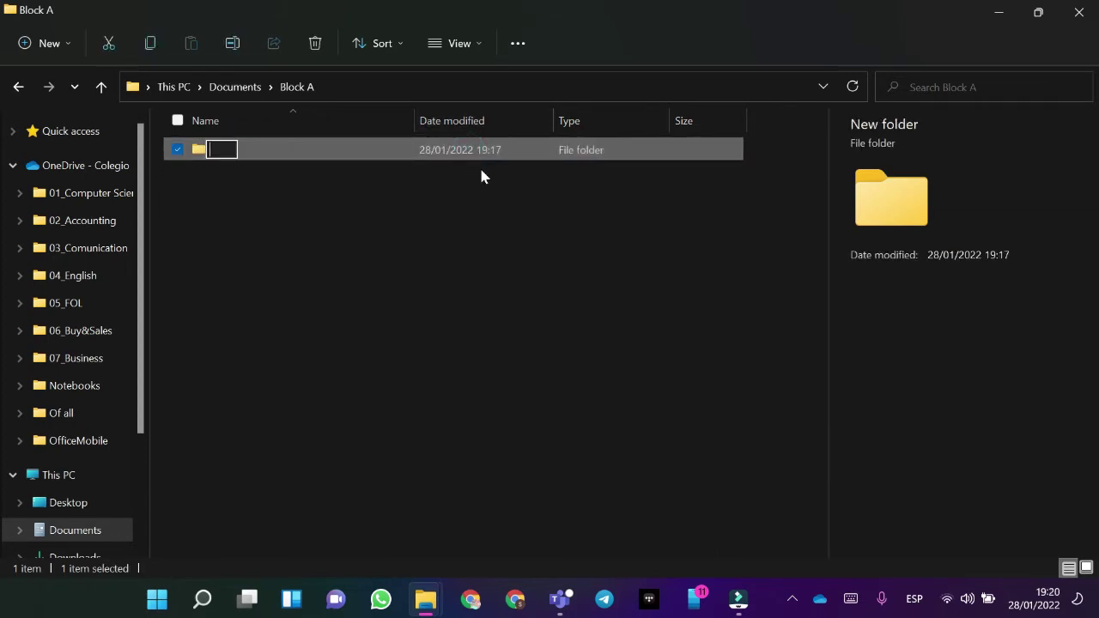
key(Caps_Lock)
text(Table os)
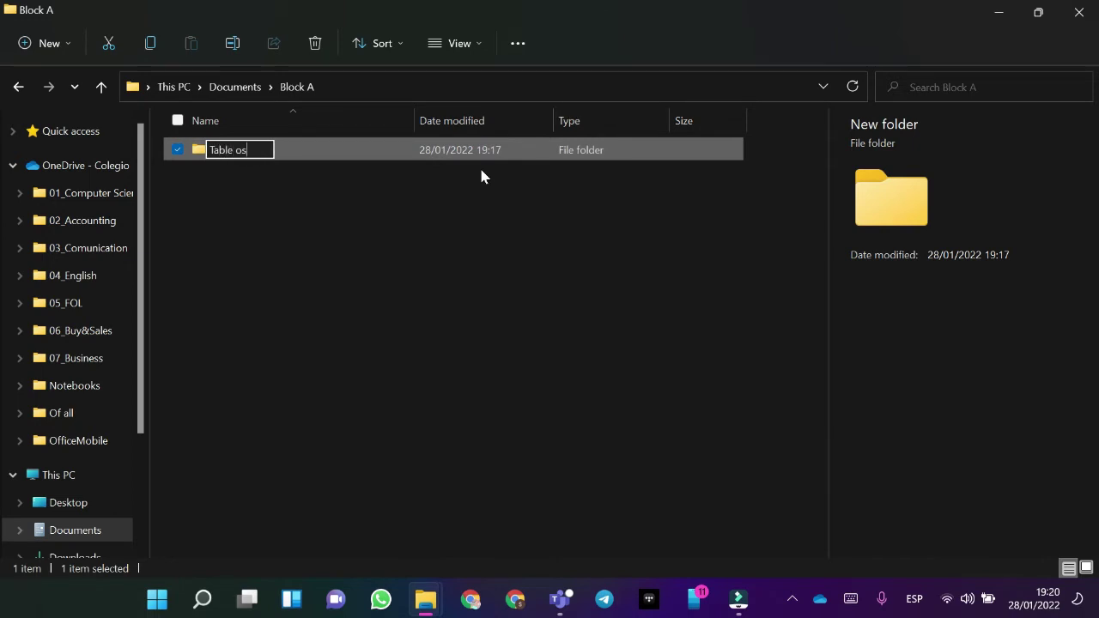
key(BackSpace)
text(f conte)
text(nts)
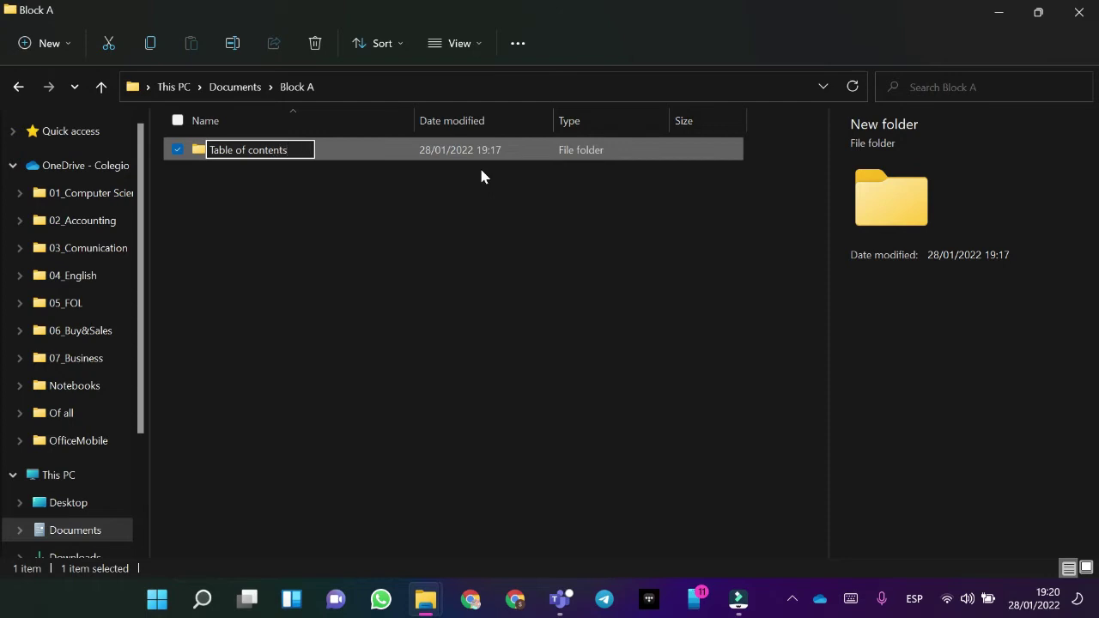
key(Return)
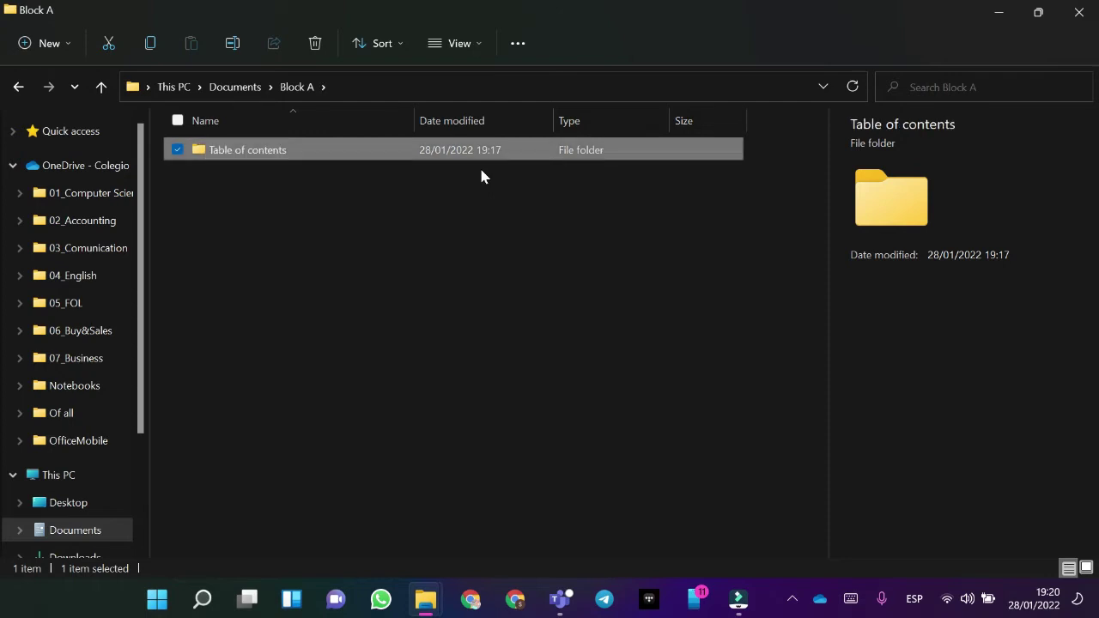
Review the chapter list in the Microsoft Teams image and open the Table of contents folder in File Explorer.
key(alt+Tab)
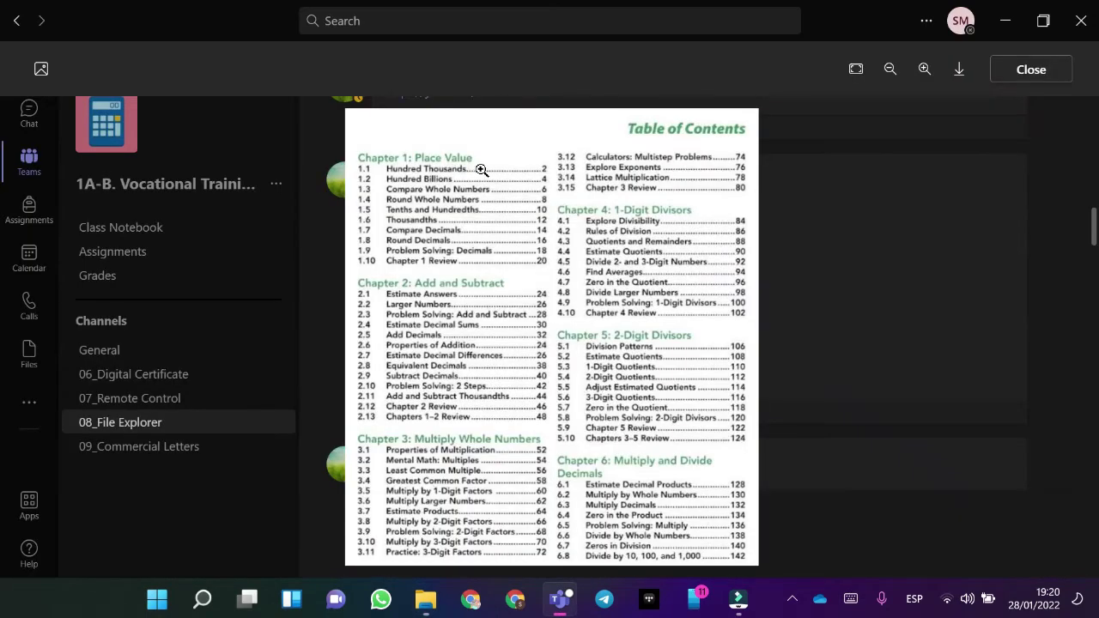
key(alt+Tab)
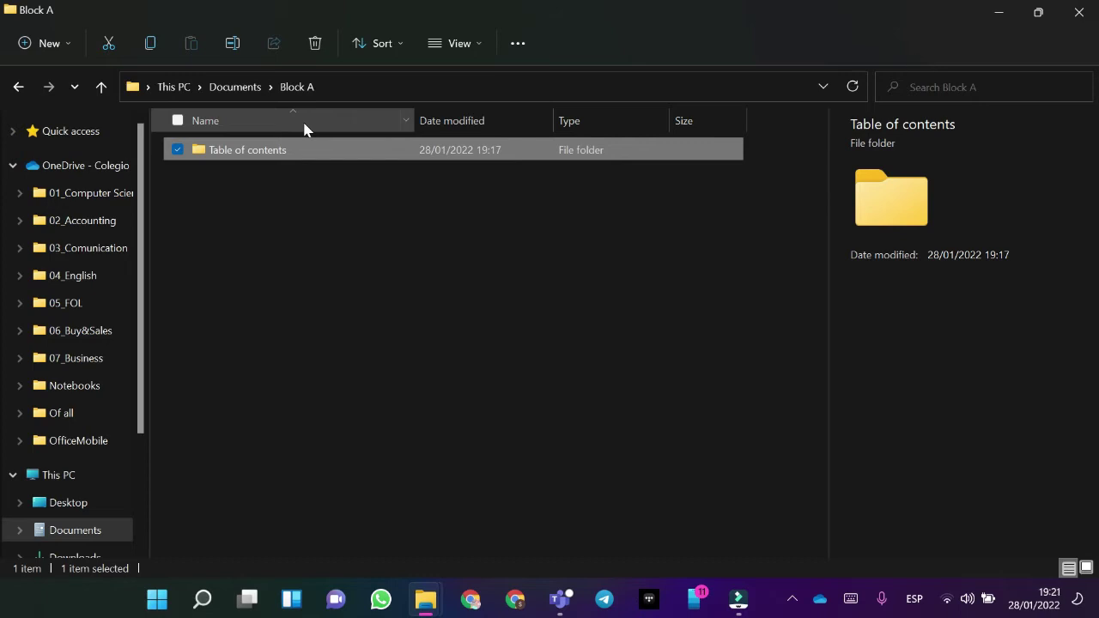
key(alt+Tab)
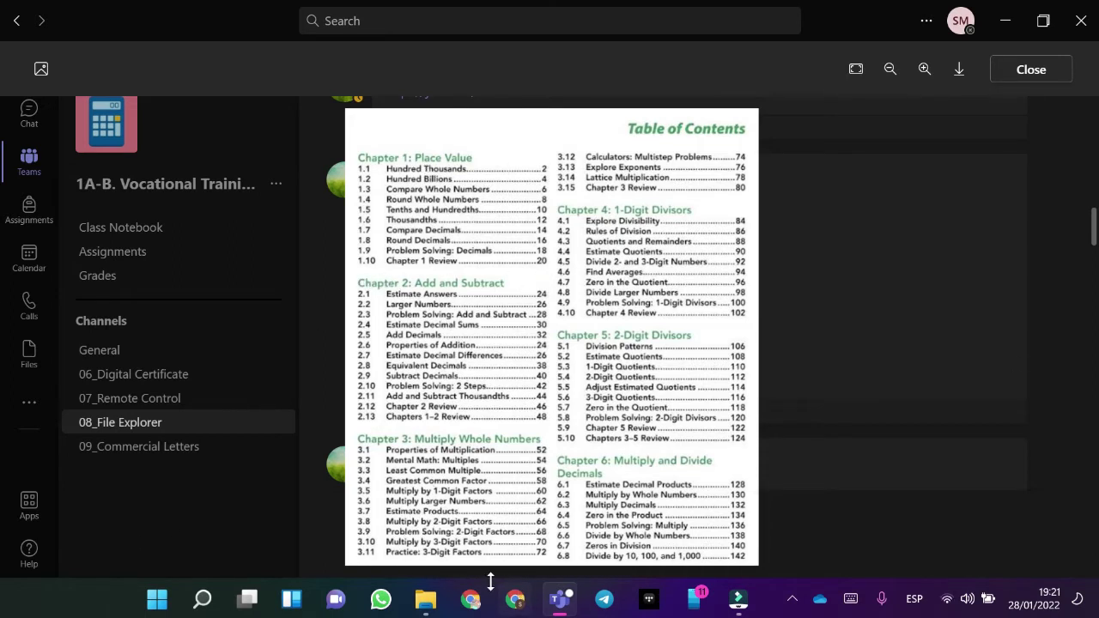
key(alt+Tab)
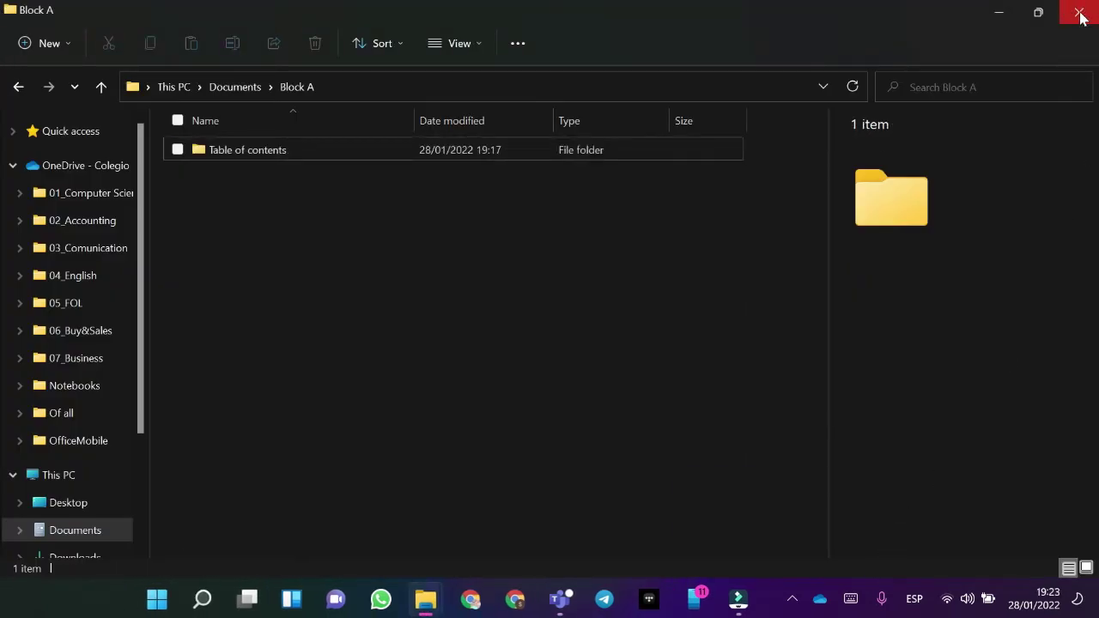
double_click(490, 148)
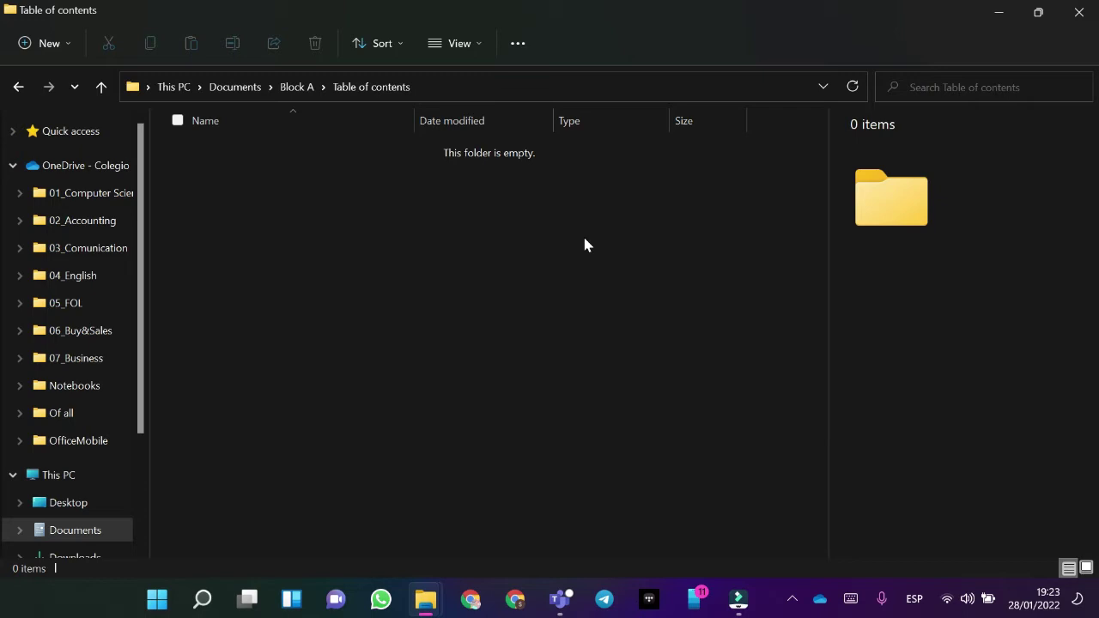
Create six new folders with default names inside the Table of contents folder.
key(ctrl+shift+n)
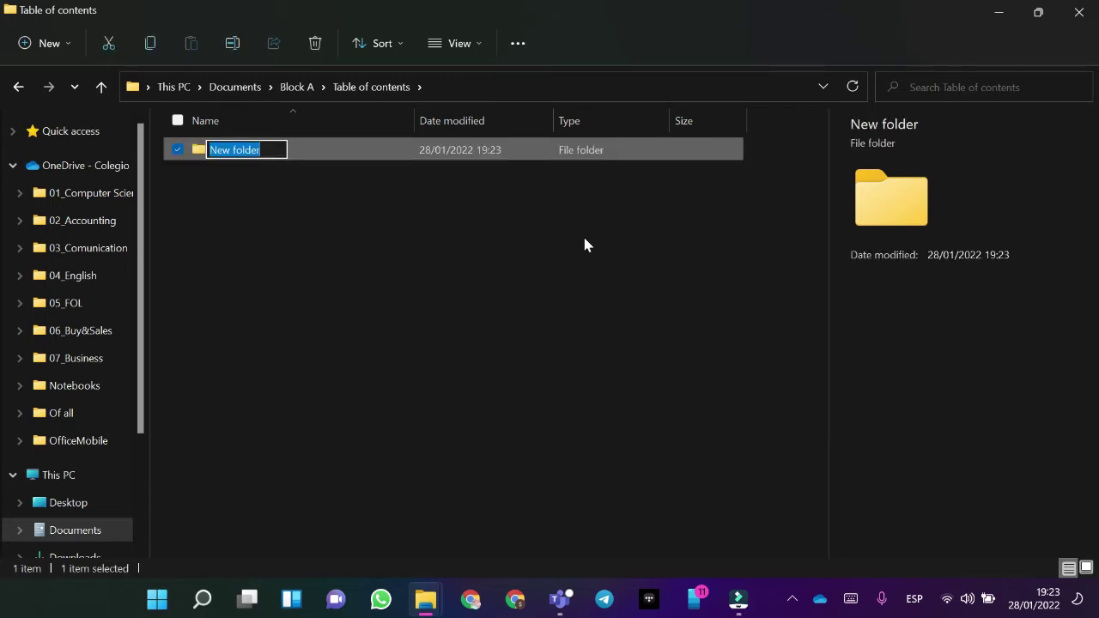
key(Return)
key(ctrl+shift+n)
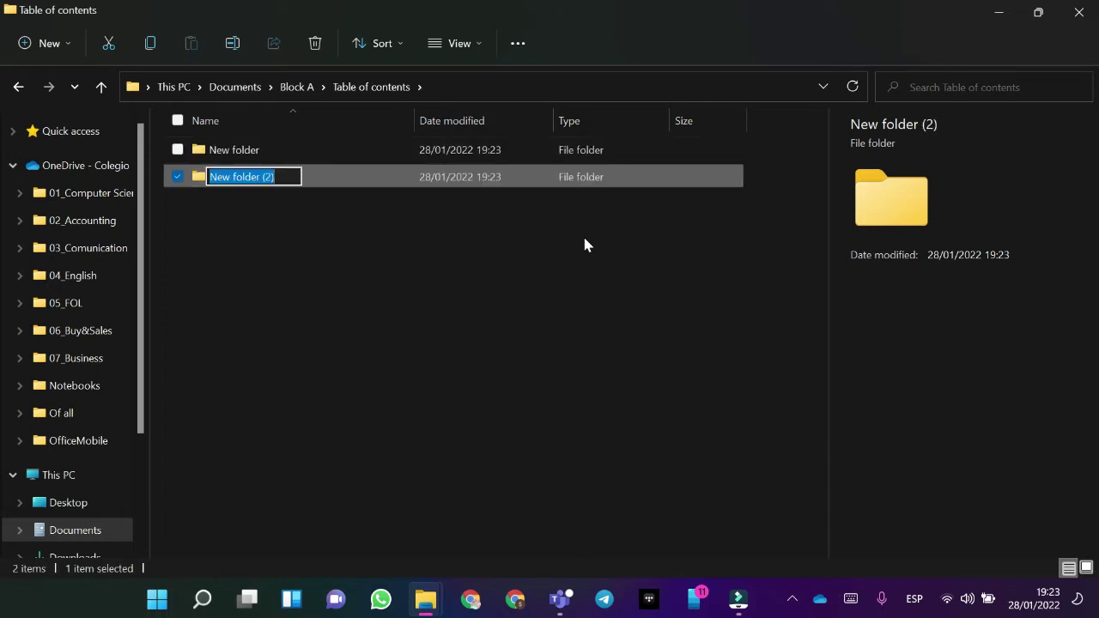
key(Return)
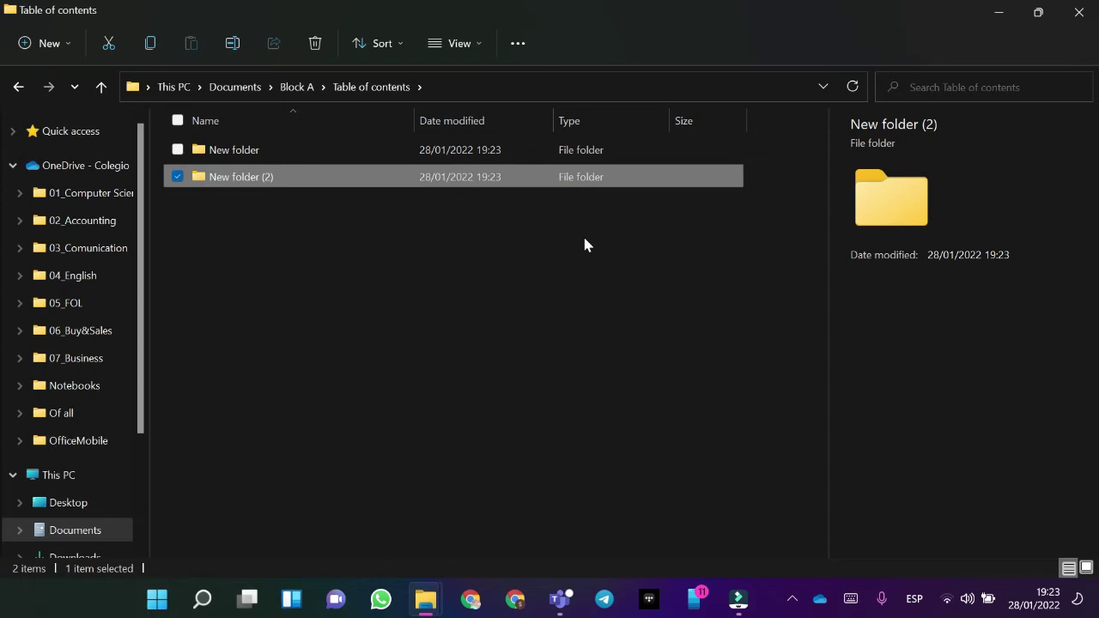
key(ctrl+shift+n)
key(Return)
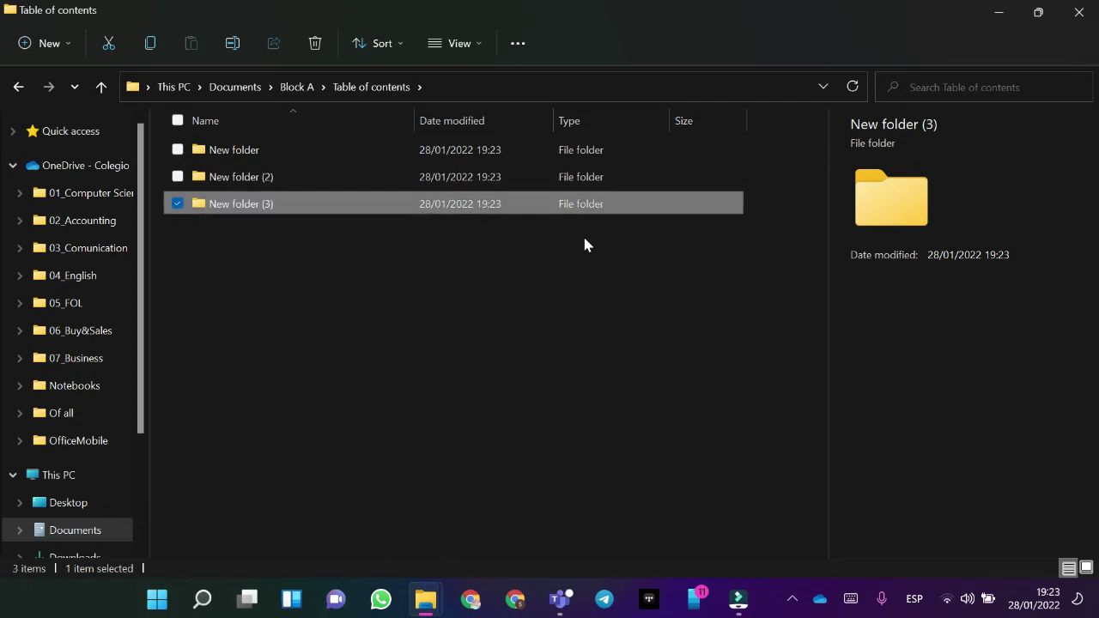
key(ctrl+shift+n)
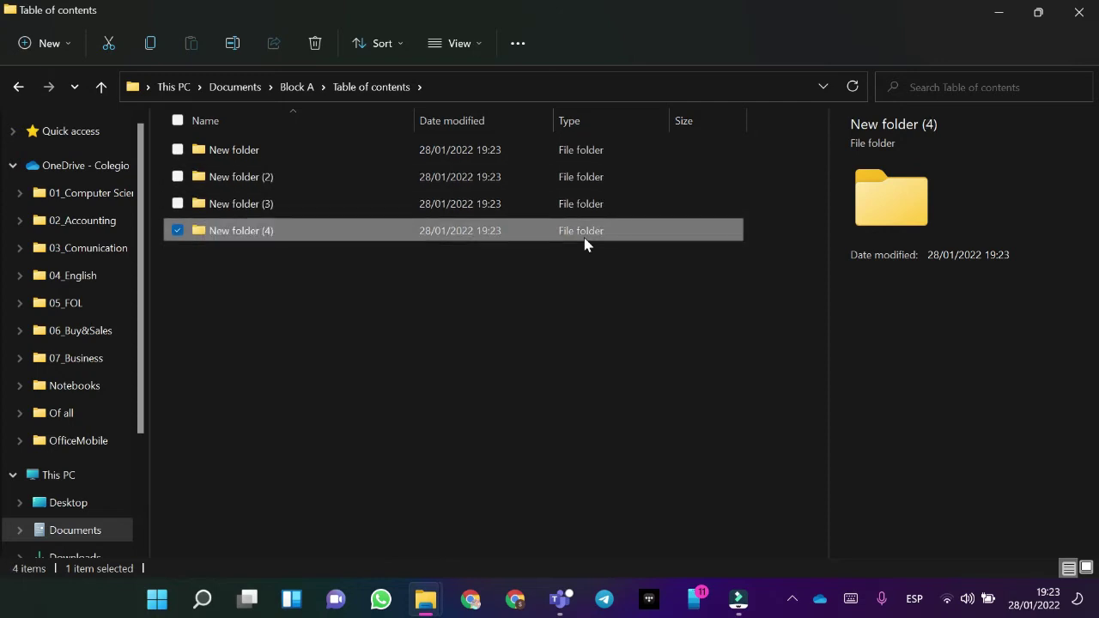
key(ctrl+shift+n)
key(Return)
key(ctrl+shift+n)
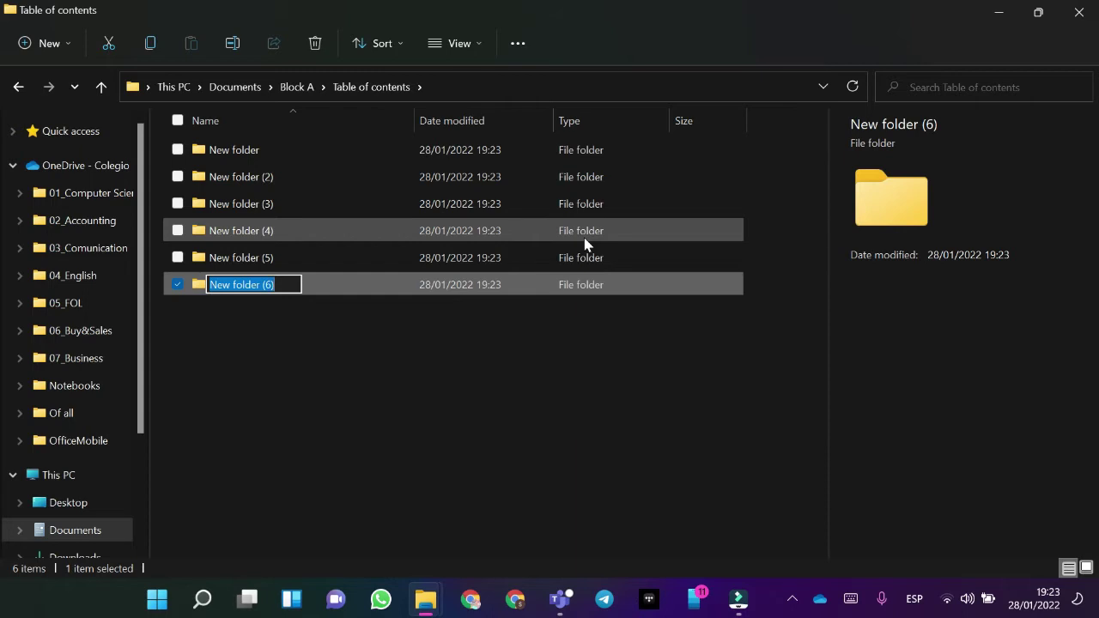
key(Return)
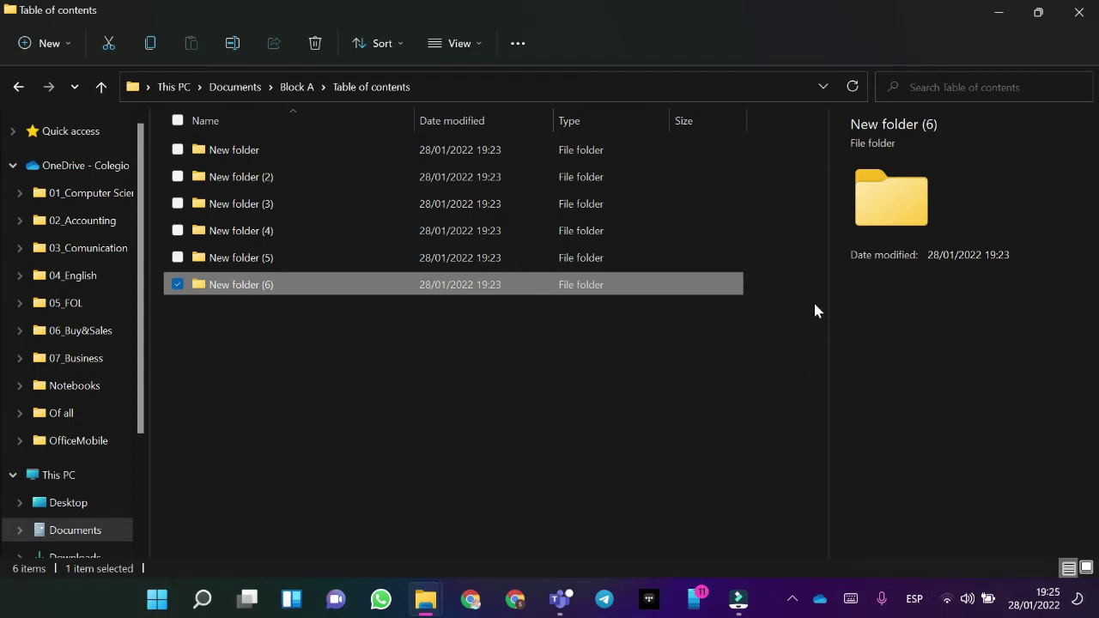
Check the Chapter 1 title in the Microsoft Teams image and select the first new folder in Table of contents.
key(alt+Tab)
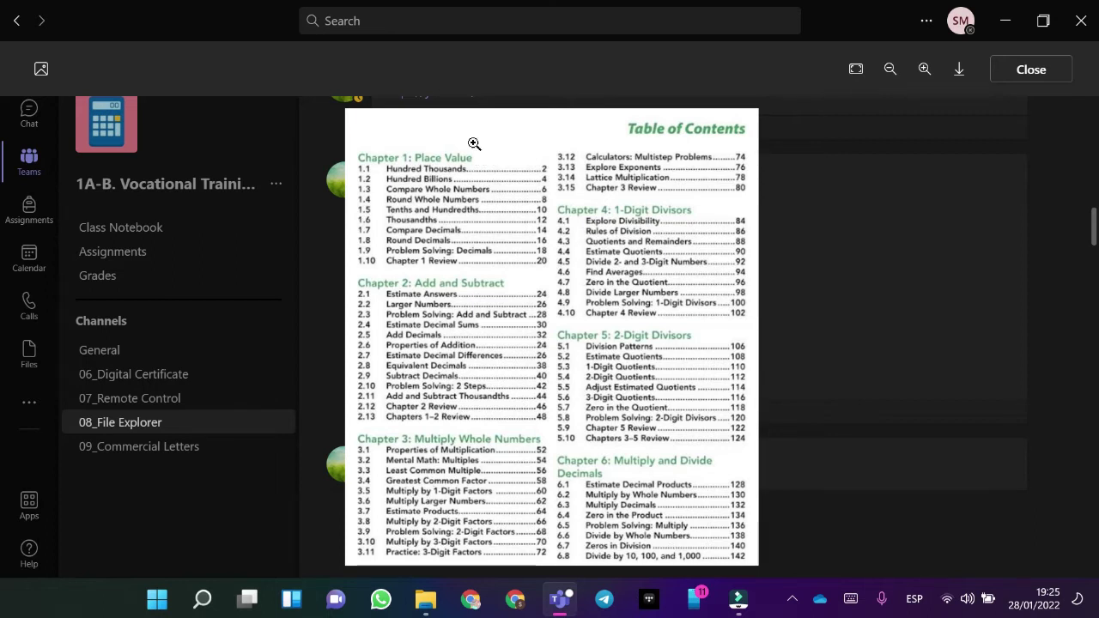
key(alt+Tab)
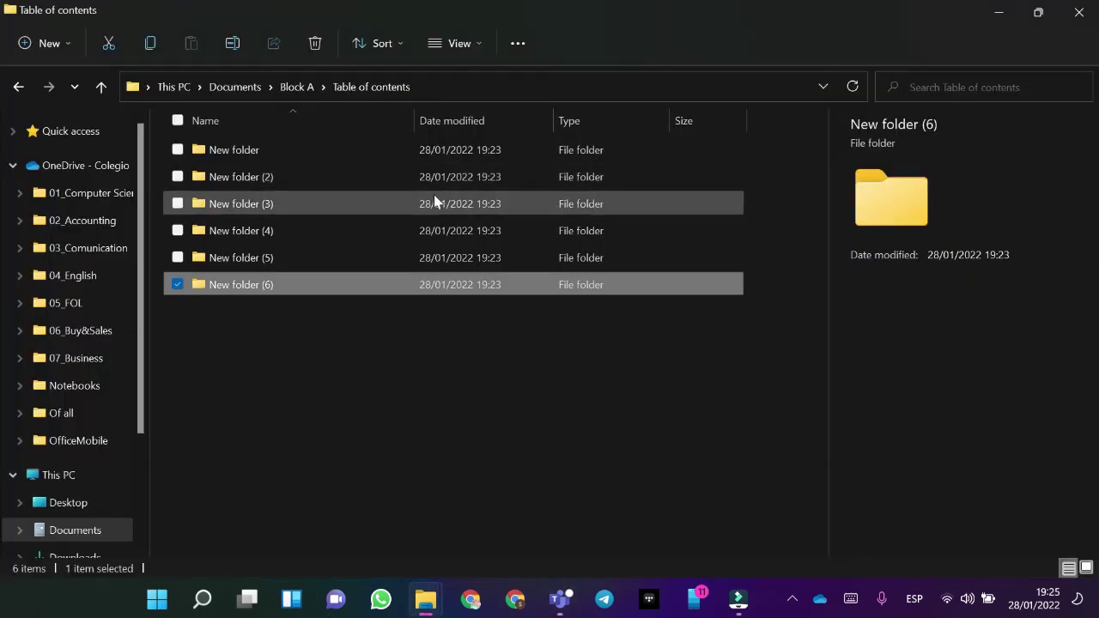
click(343, 149)
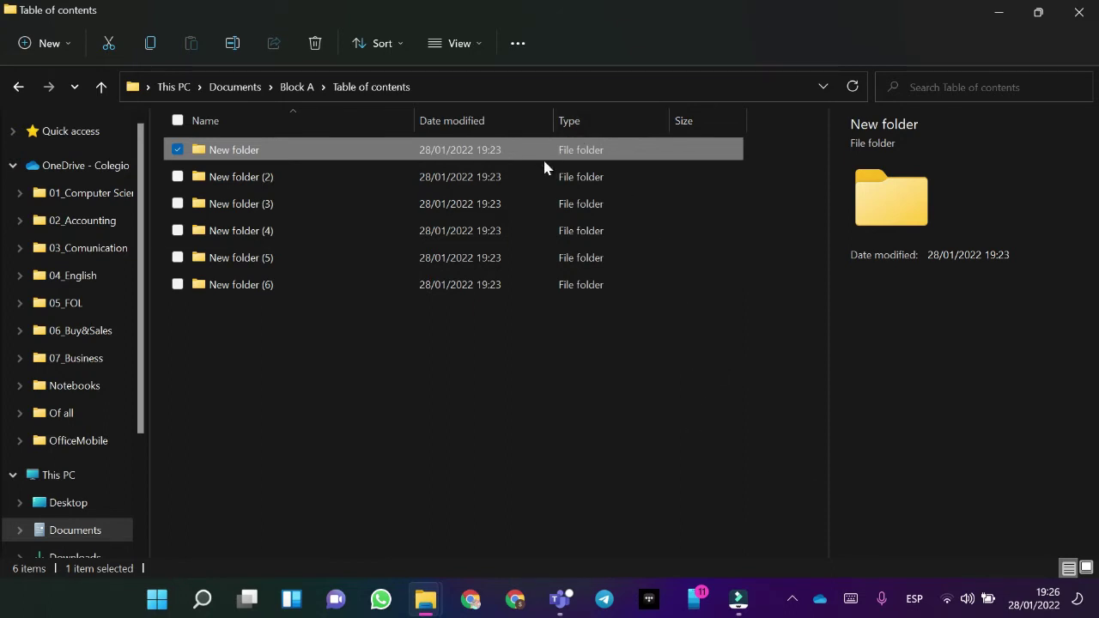
click(275, 152)
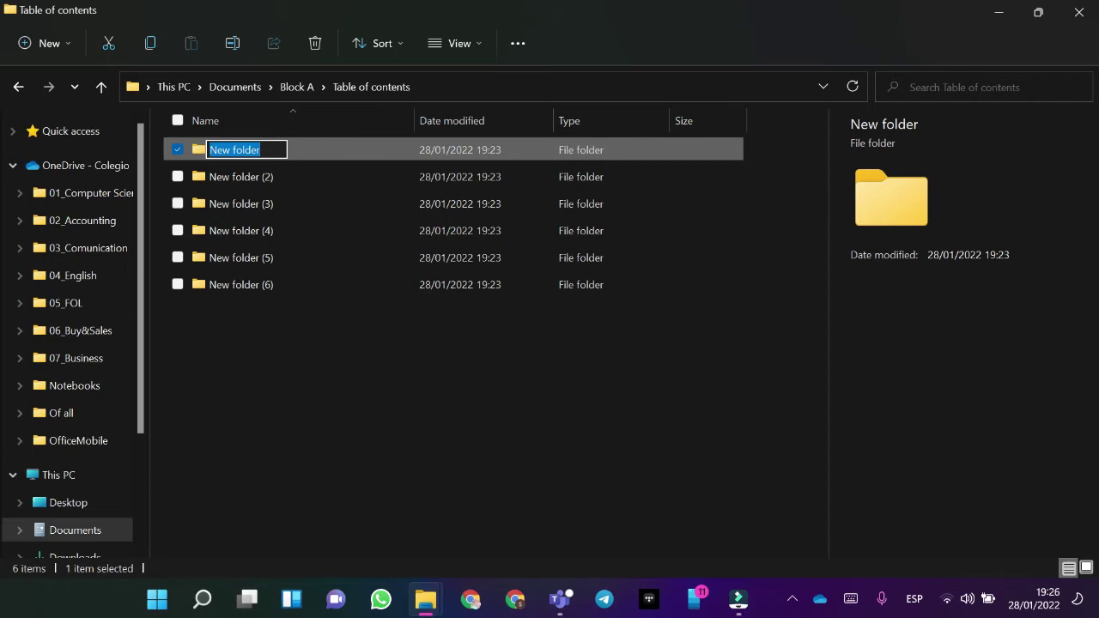
key(BackSpace)
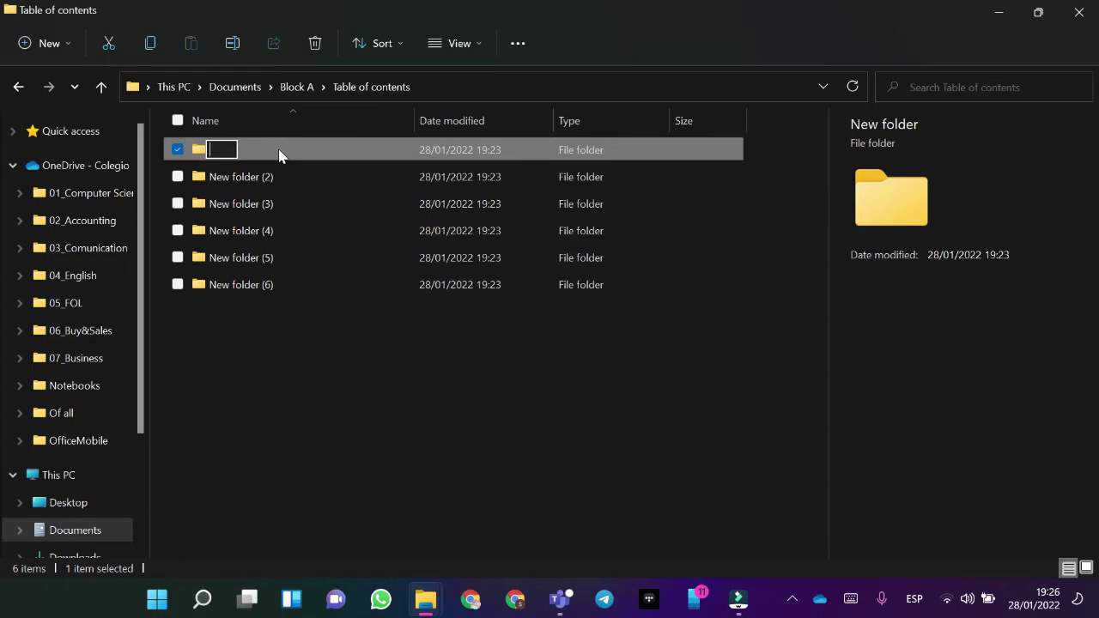
key(Escape)
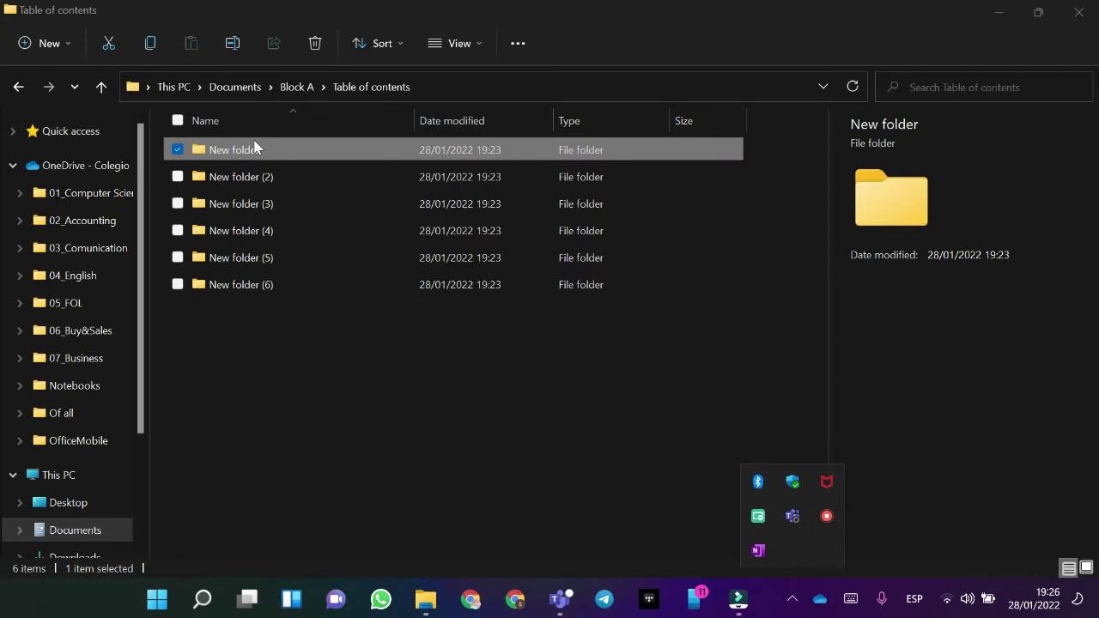
Rename the first new folder in Table of contents as Chapter 01_Place value.
click(255, 153)
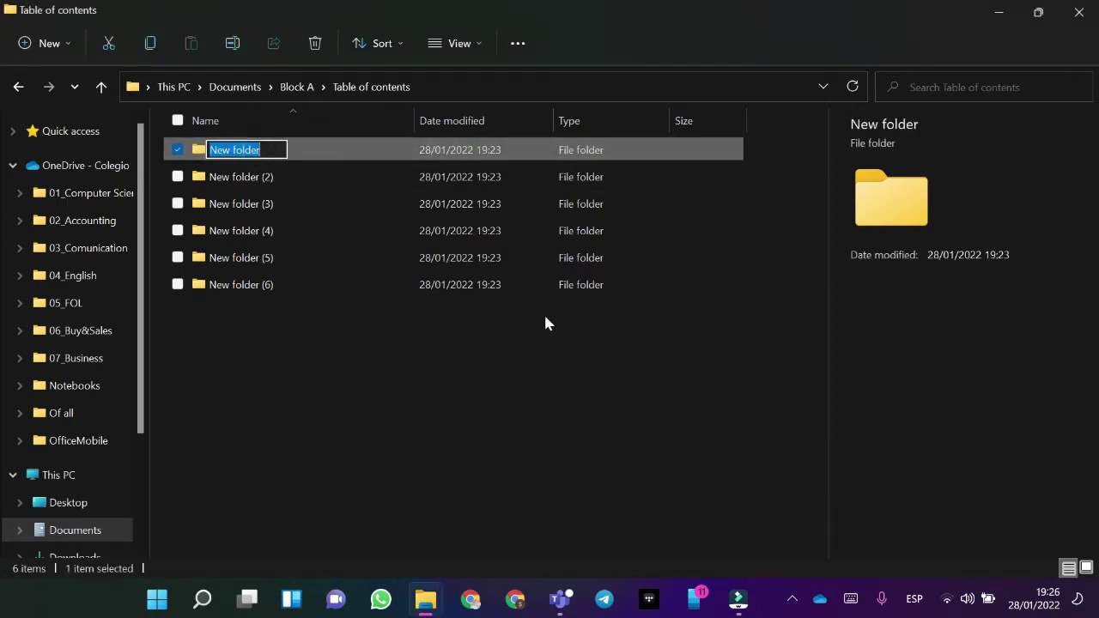
key(BackSpace)
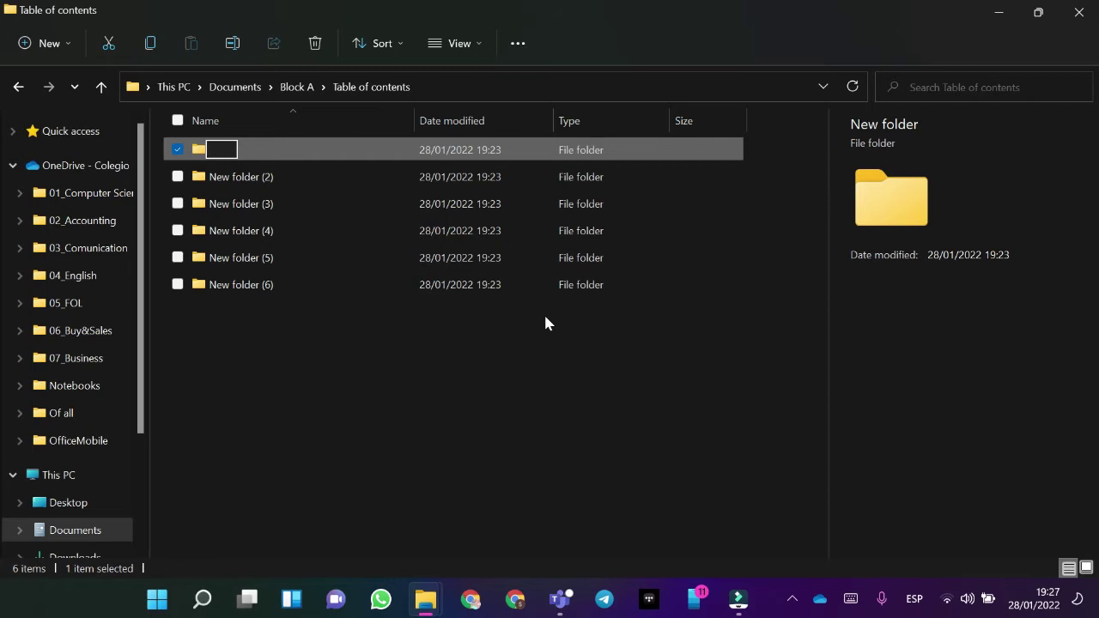
key(Caps_Lock)
text(C)
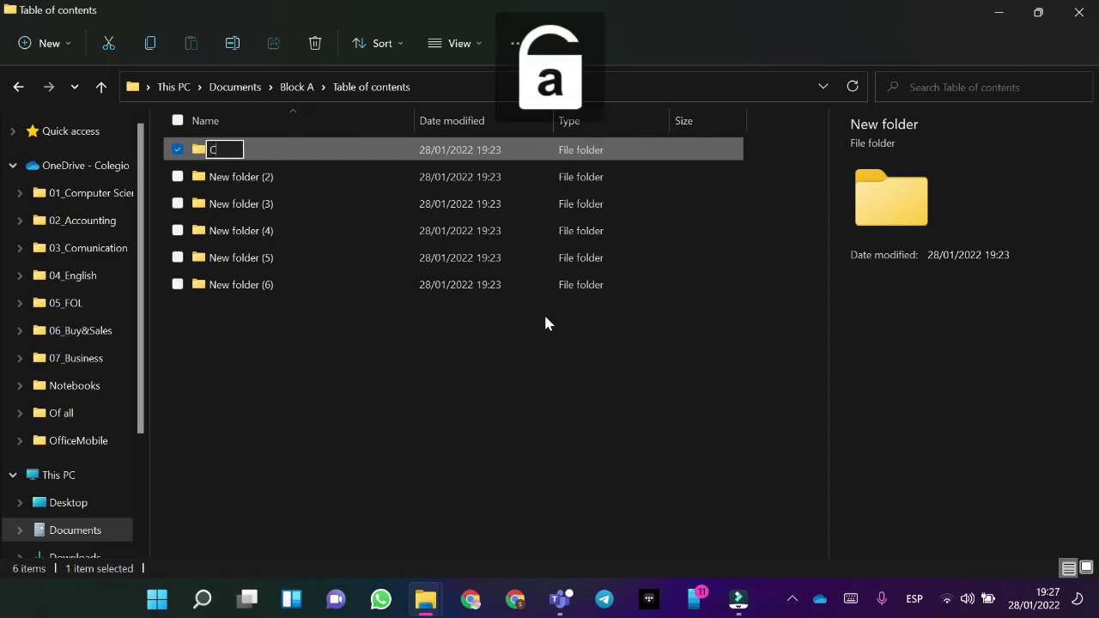
text(hapter)
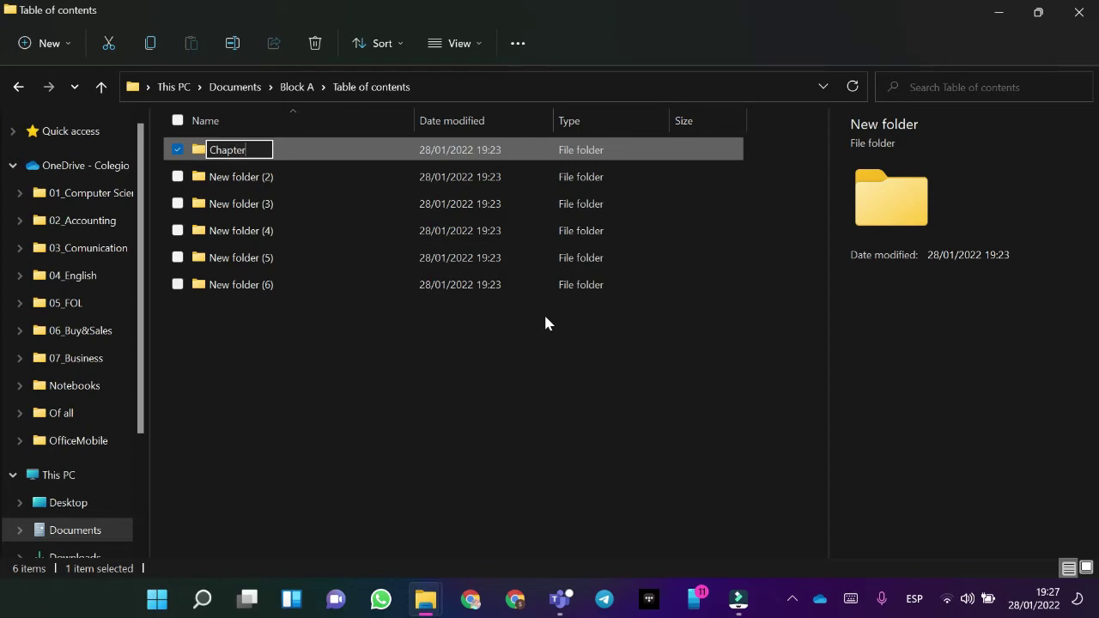
text( 01_)
key(Caps_Lock)
key(Caps_Lock)
text(Place)
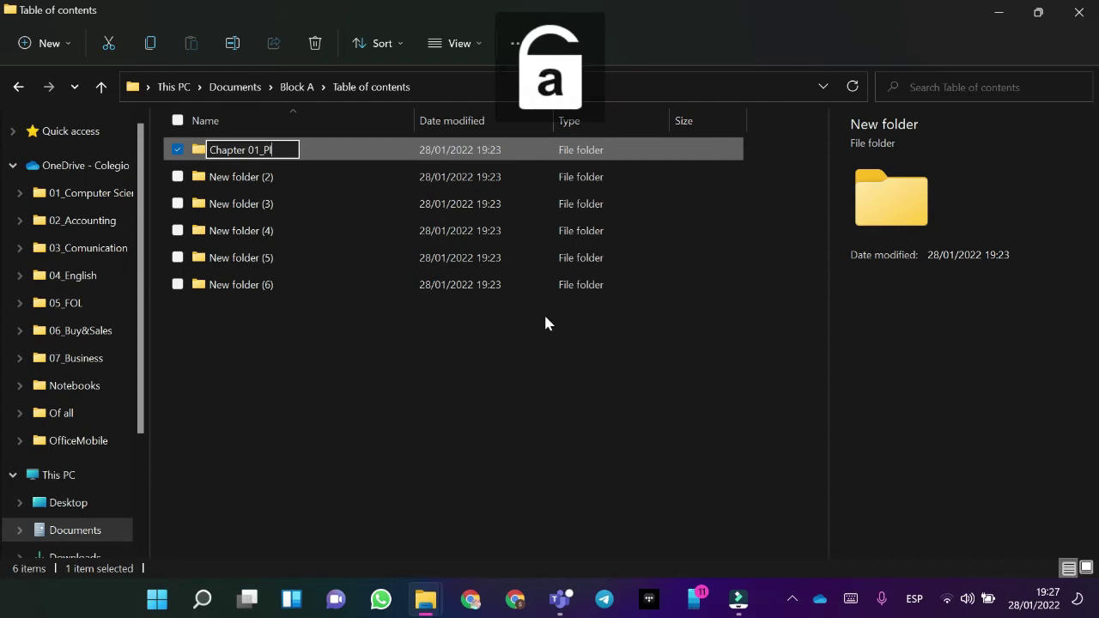
key(Caps_Lock)
text(V)
key(Caps_Lock)
text(ol)
key(BackSpace)
key(BackSpace)
key(BackSpace)
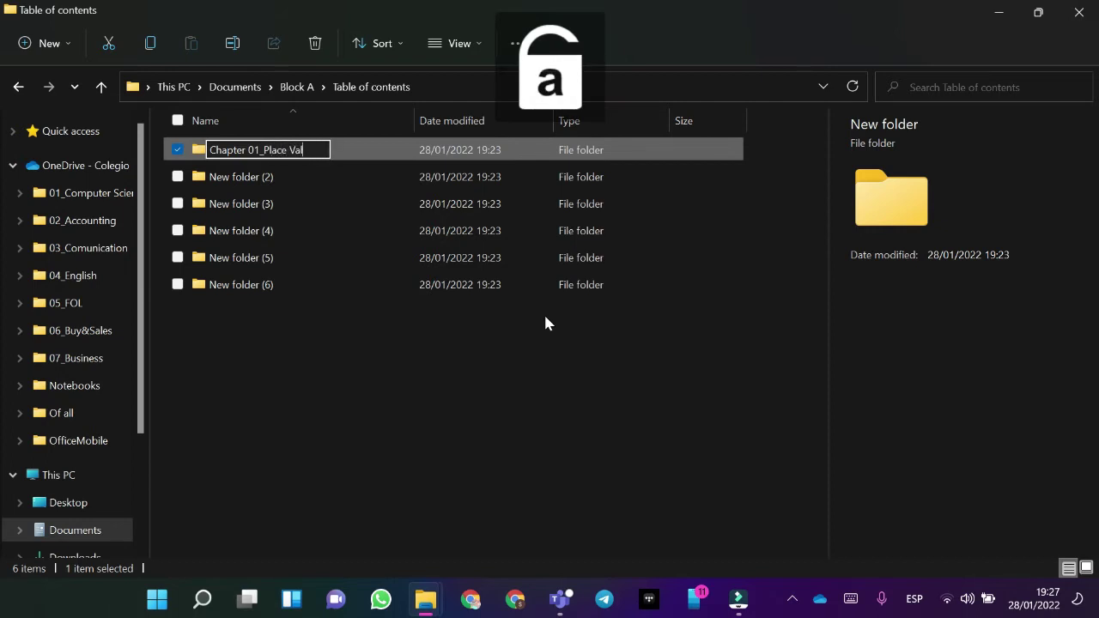
text(val)
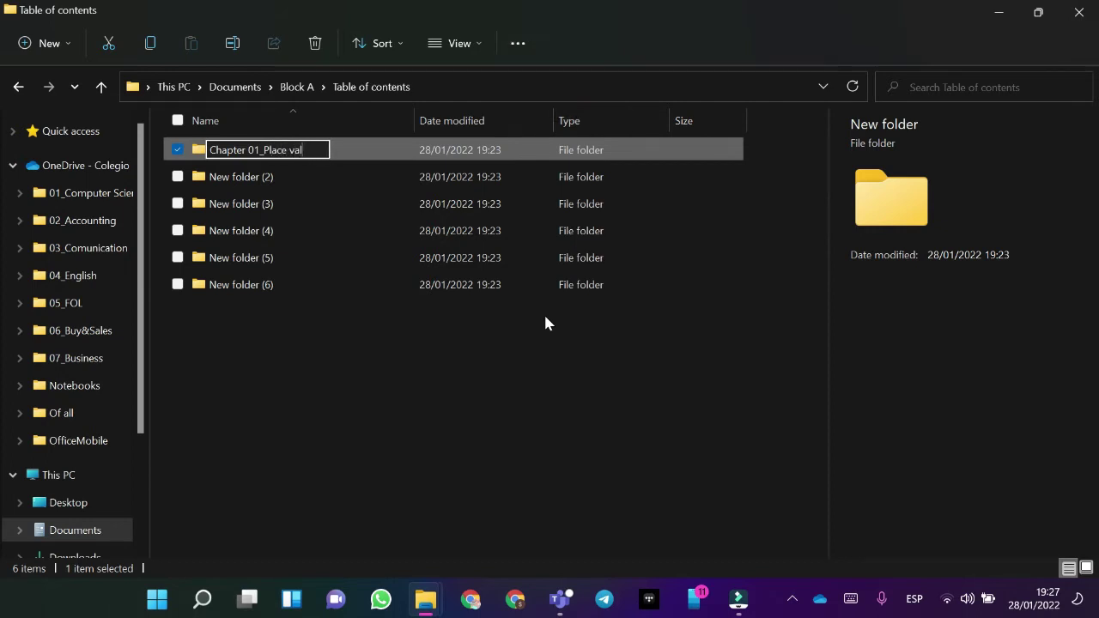
text(ue)
key(Return)
Check the chapter list in the Microsoft Teams image and rename New folder (2) in File Explorer as Chapter 02_.
key(alt+Tab)
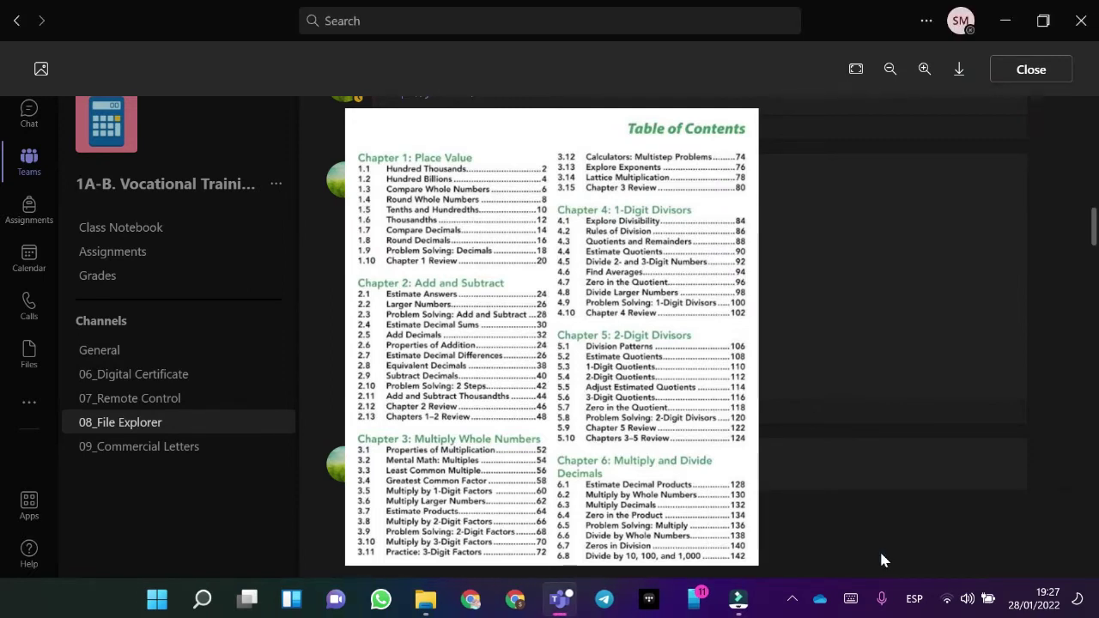
key(alt+Tab)
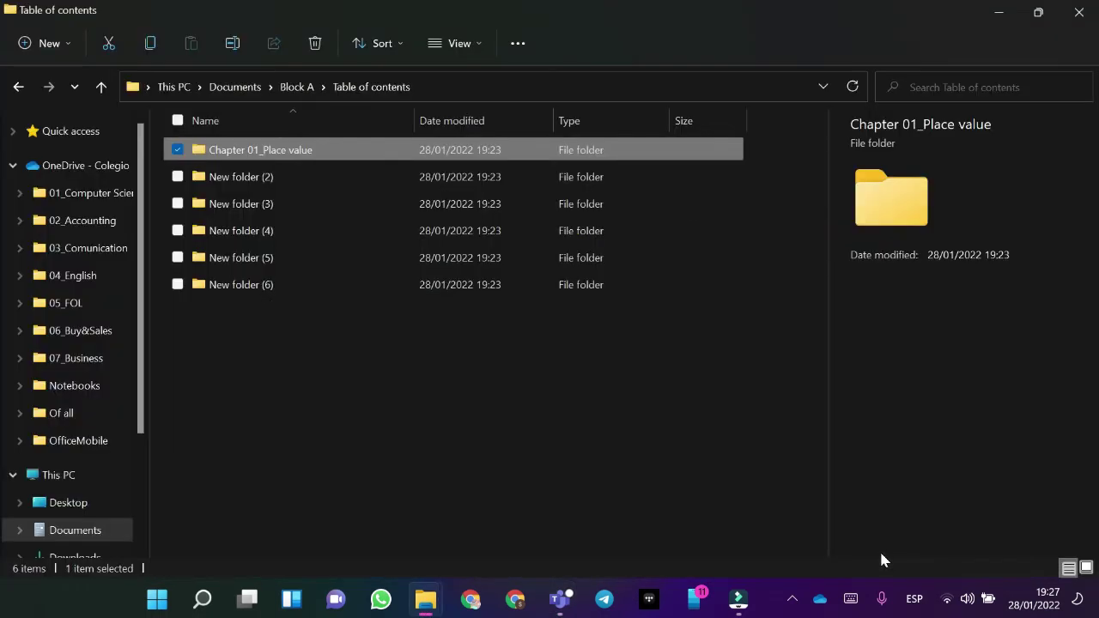
key(Down)
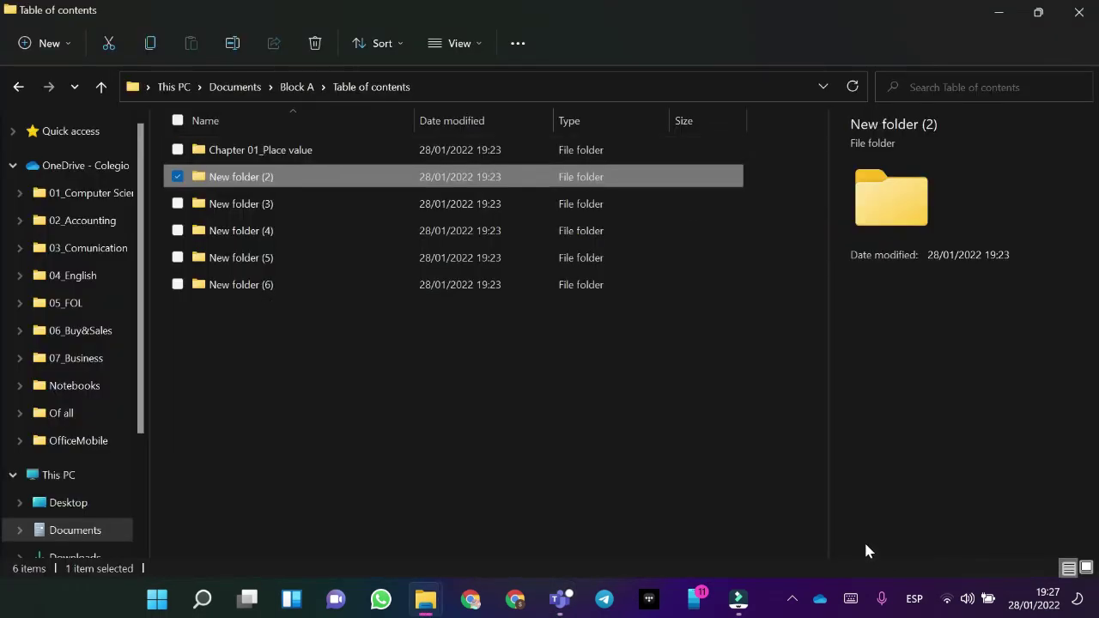
key(F2)
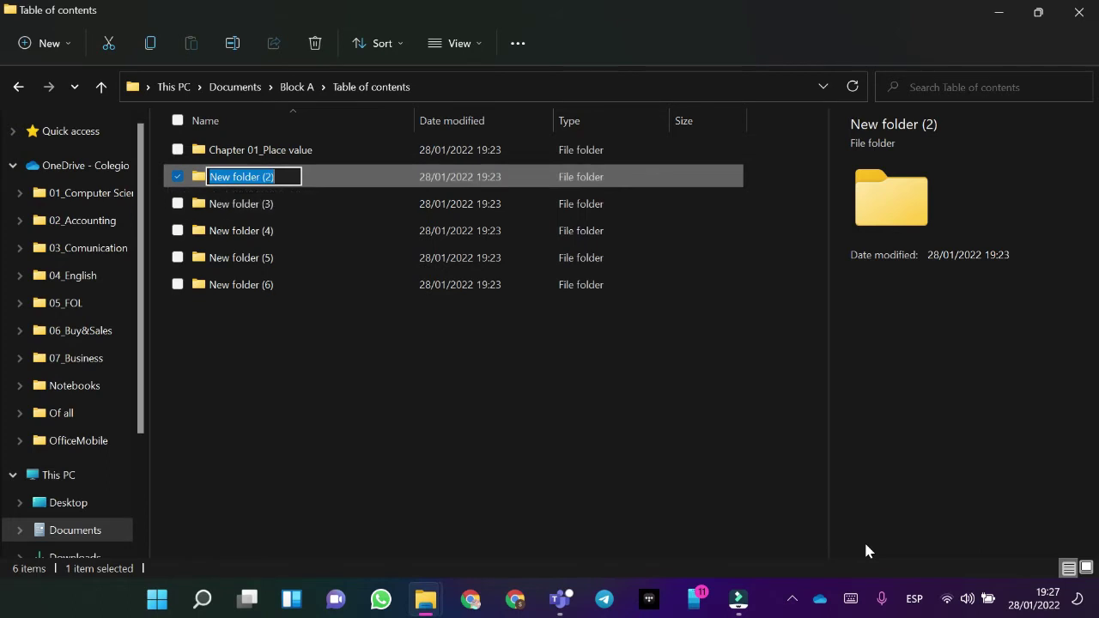
key(BackSpace)
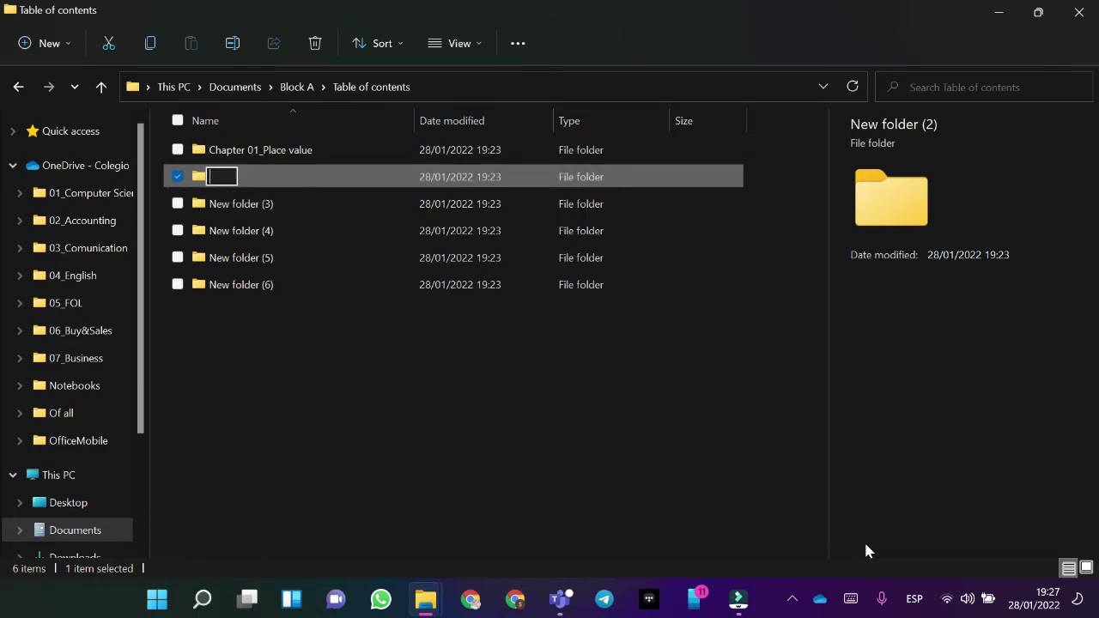
key(Caps_Lock)
text(CHAPTE)
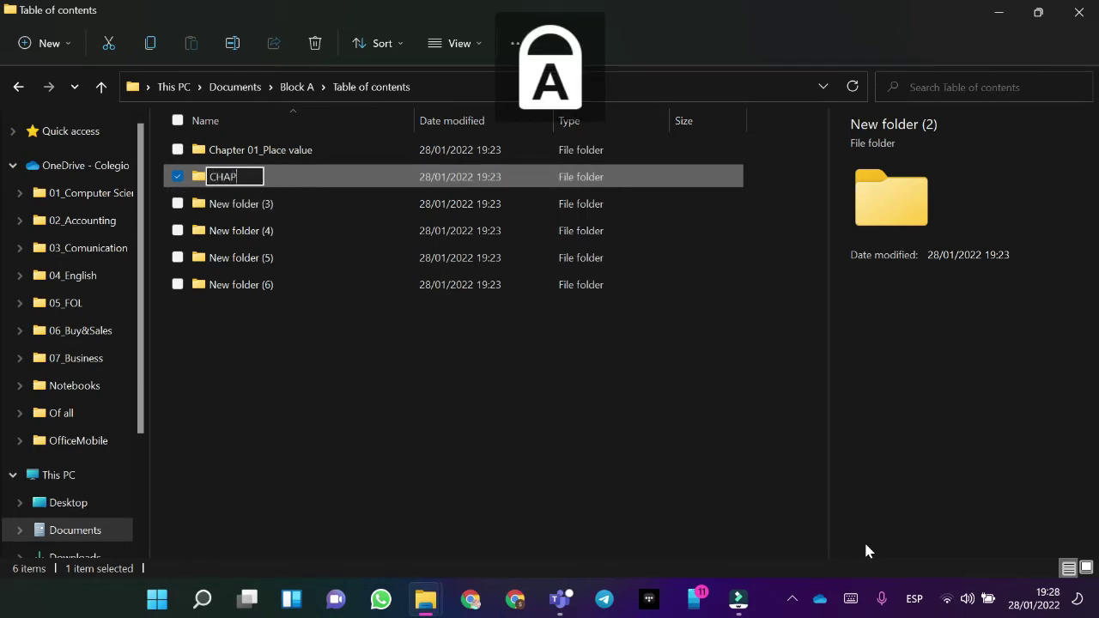
key(BackSpace)
key(BackSpace)
key(BackSpace)
key(BackSpace)
key(BackSpace)
key(Caps_Lock)
text(hapter )
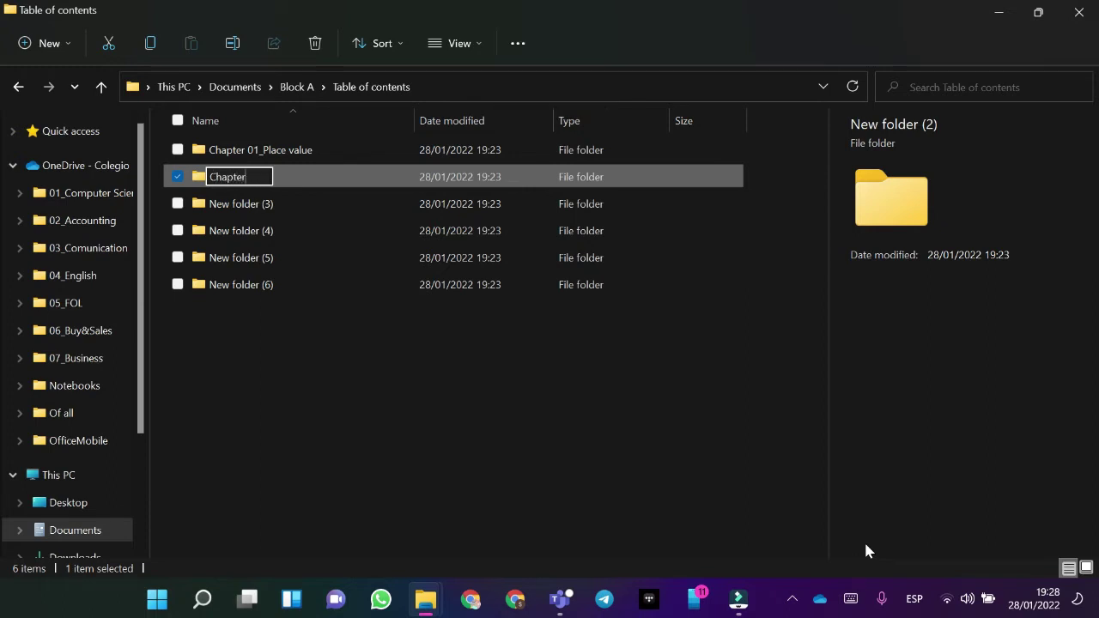
text(02_)
click(544, 397)
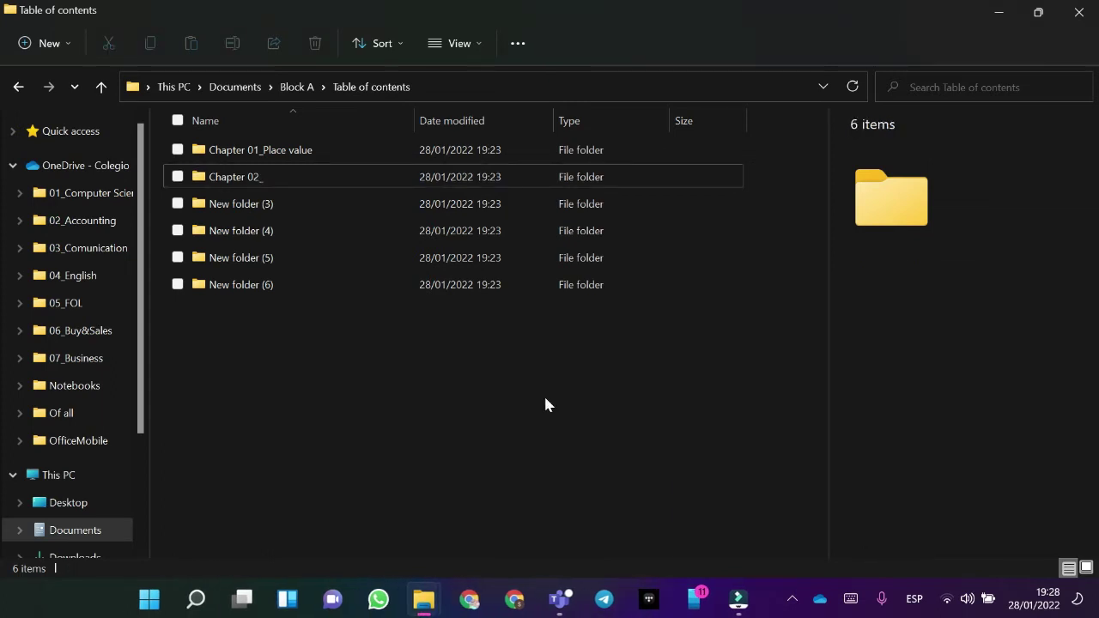
Check the Chapter 2 title in Microsoft Teams and complete the second folder's name as Chapter 02_Add and Subtract.
key(alt+Tab)
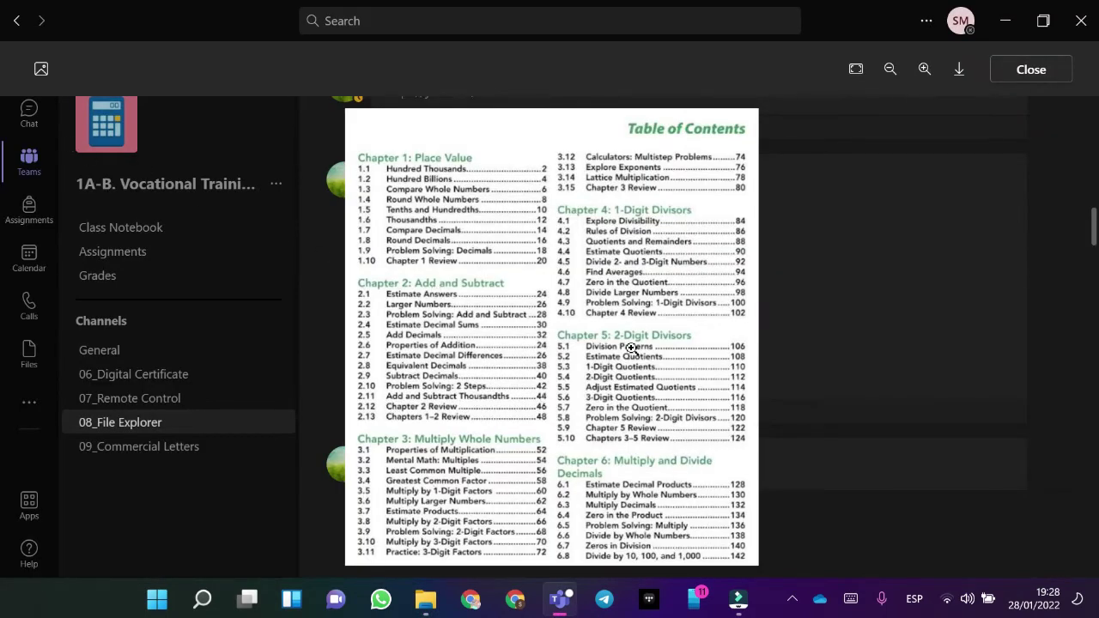
key(alt+Tab)
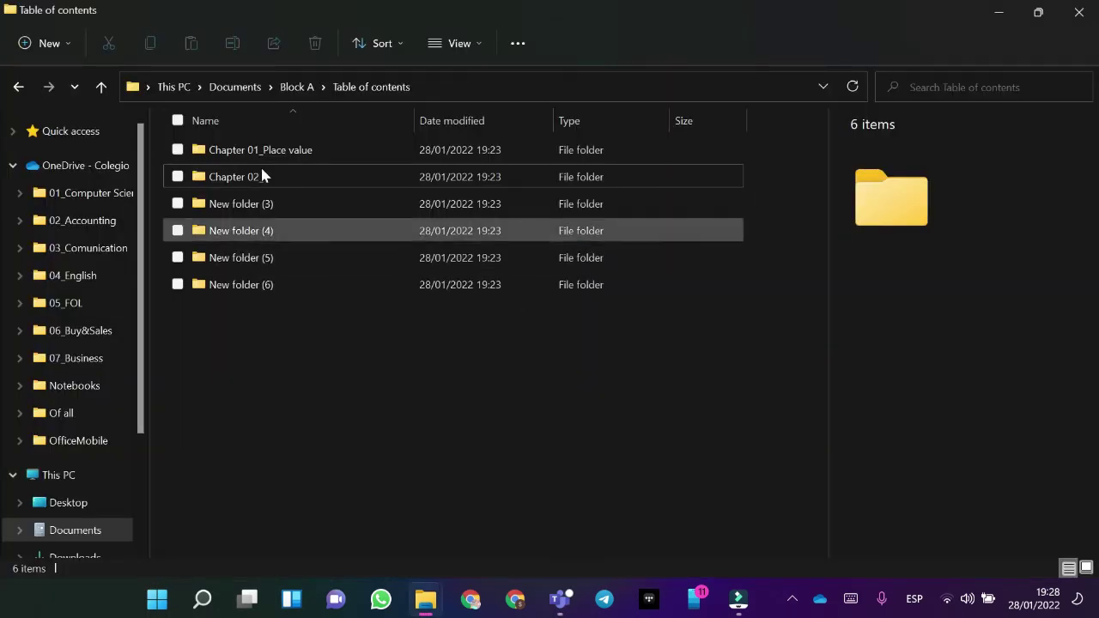
click(273, 179)
key(F2)
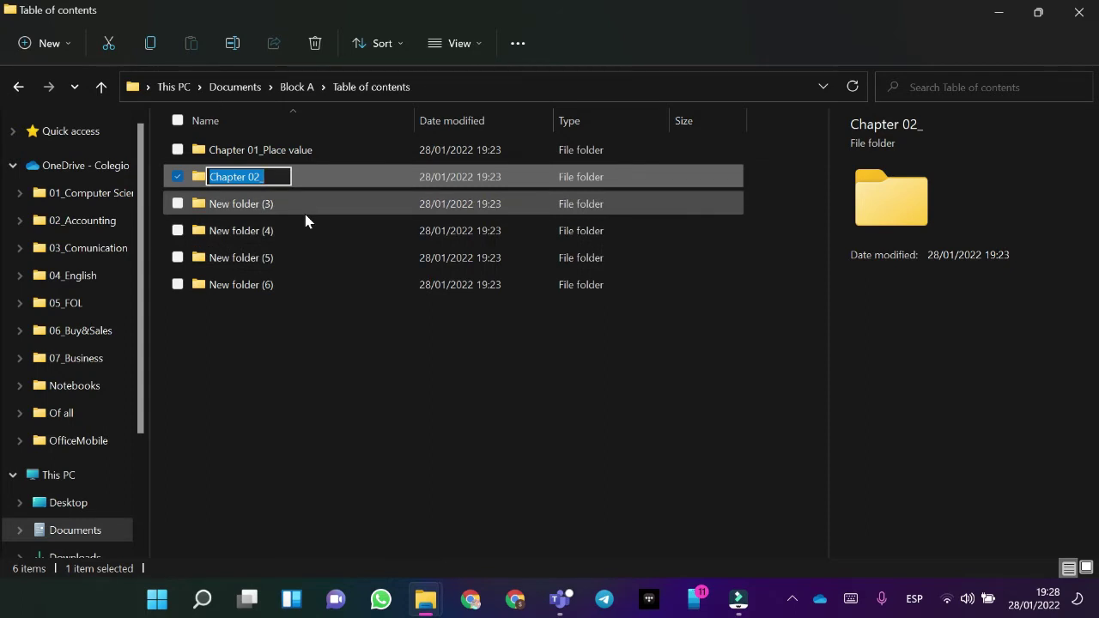
click(275, 177)
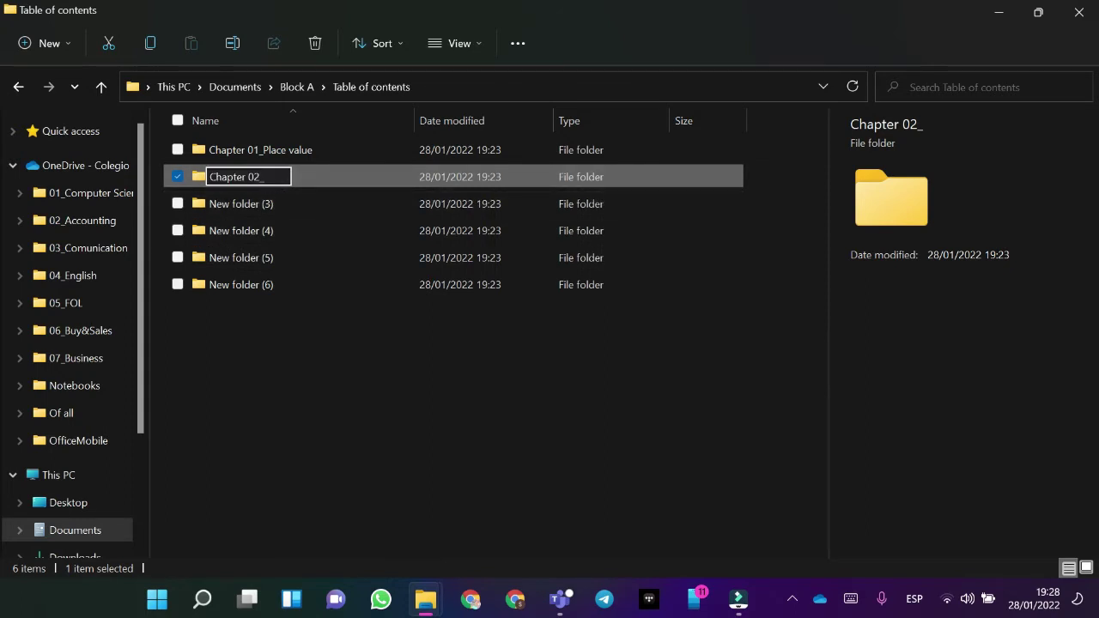
key(Caps_Lock)
text(A)
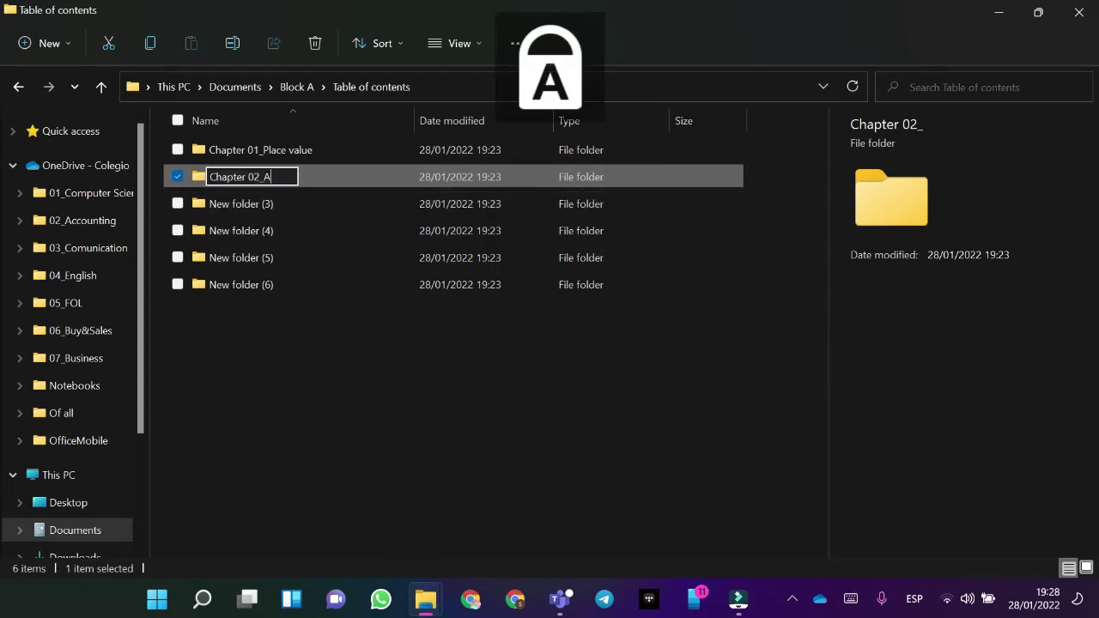
key(Caps_Lock)
text(dd and)
key(Caps_Lock)
text(S)
key(Caps_Lock)
text(ub)
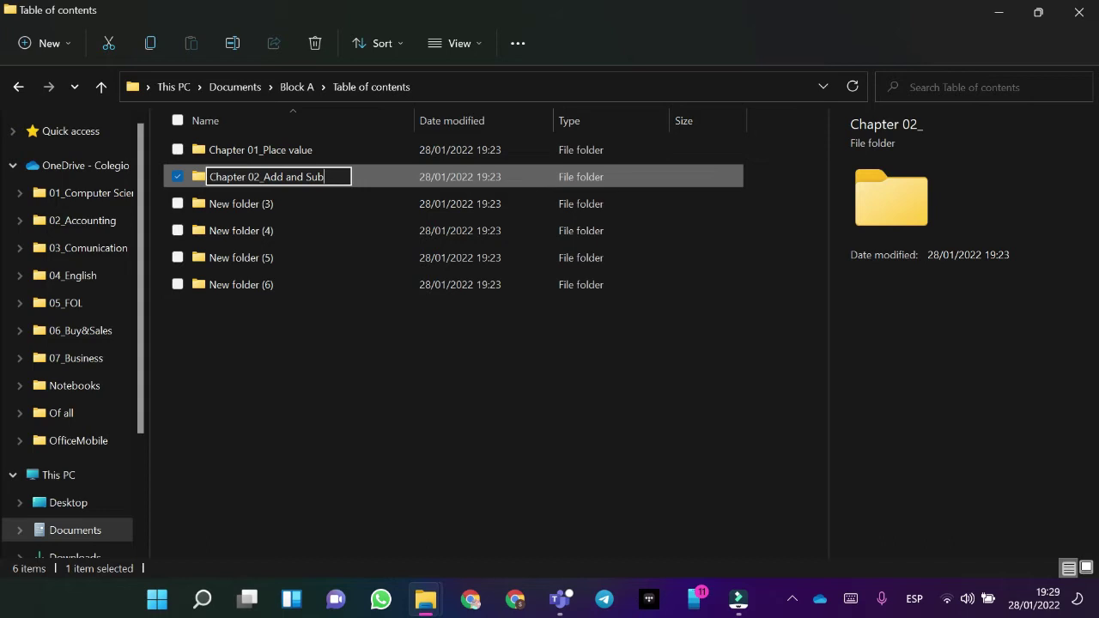
text(tract)
key(Return)
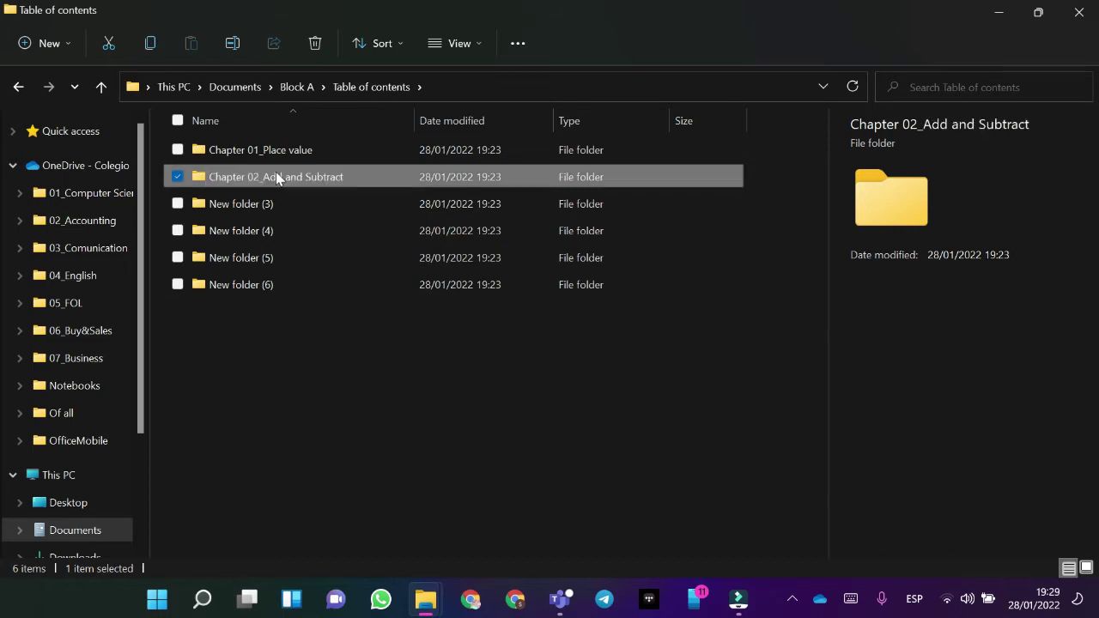
click(571, 389)
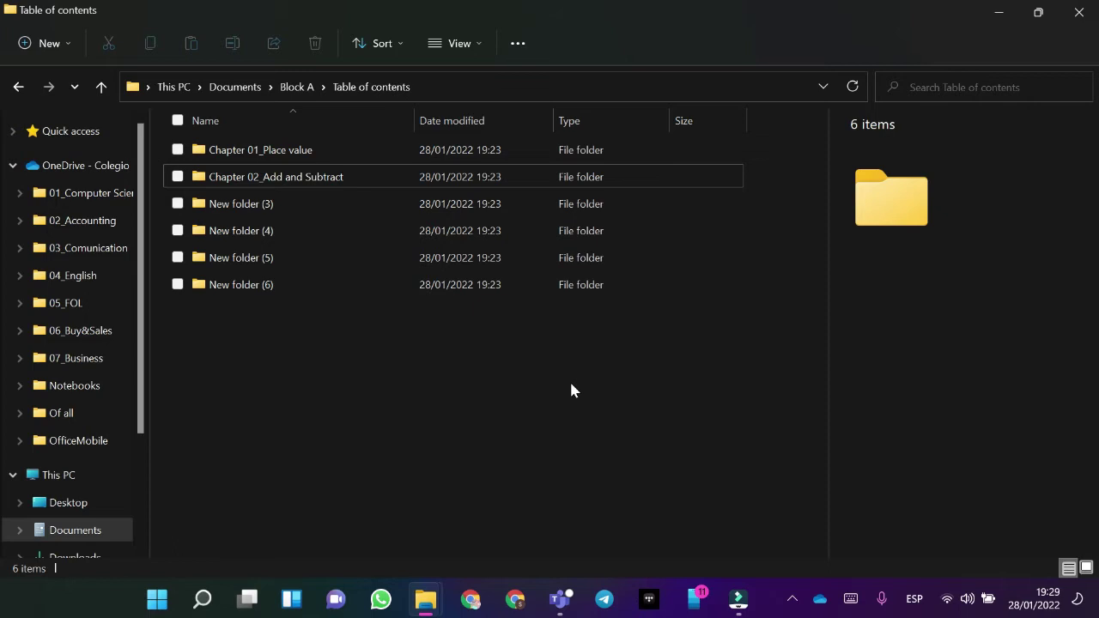
Check the chapter list in the Microsoft Teams image and rename New folder (3) in File Explorer as Chapter 03_.
key(alt+Tab)
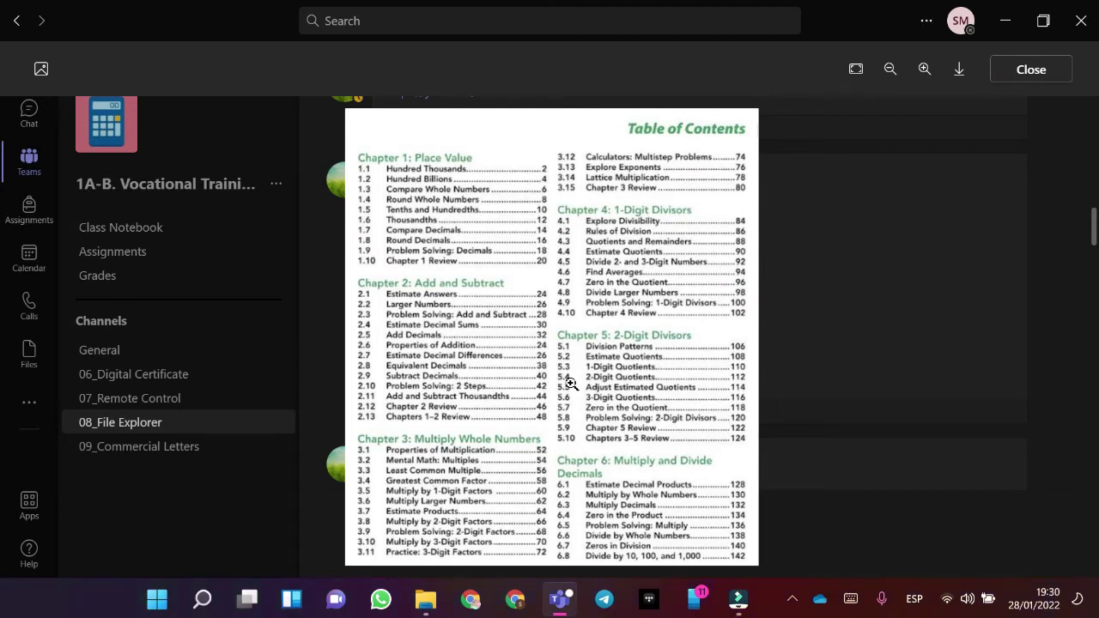
key(alt+Tab)
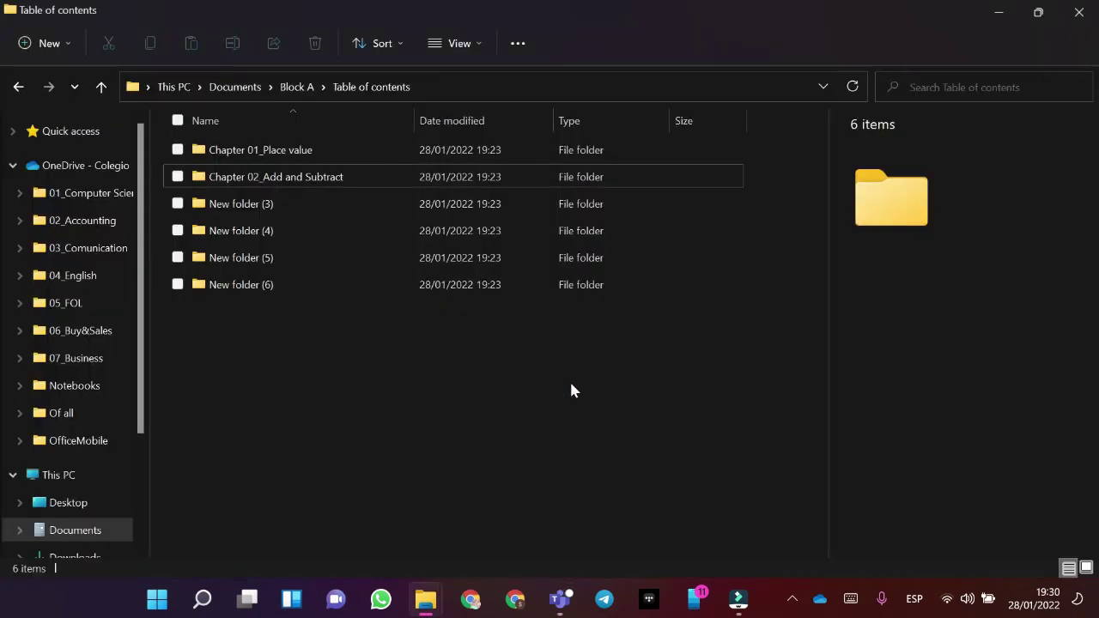
key(Down)
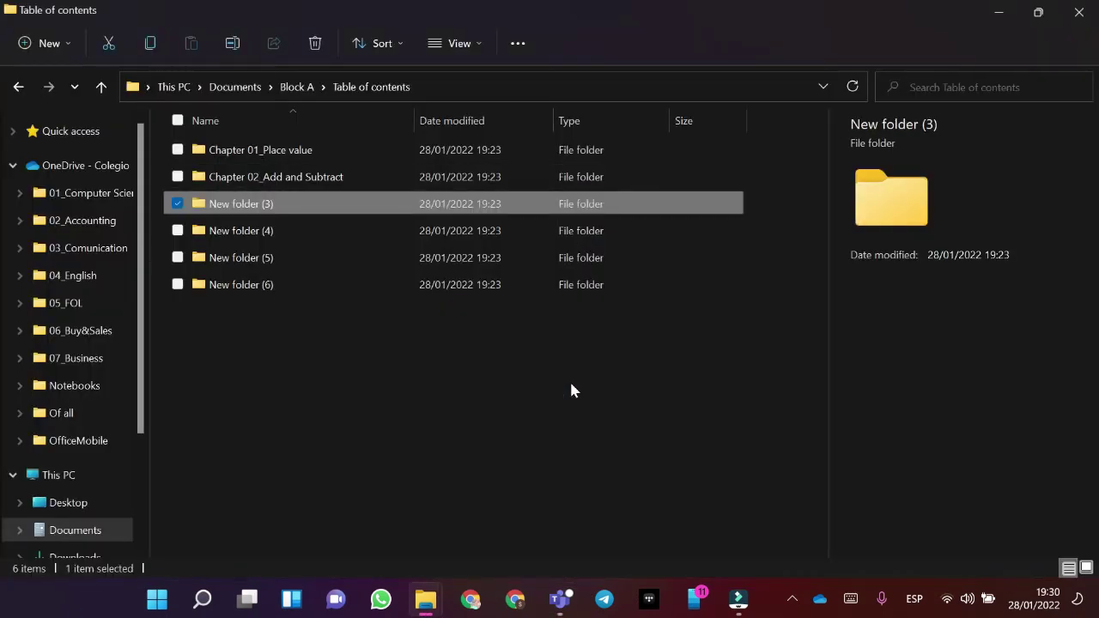
key(F2)
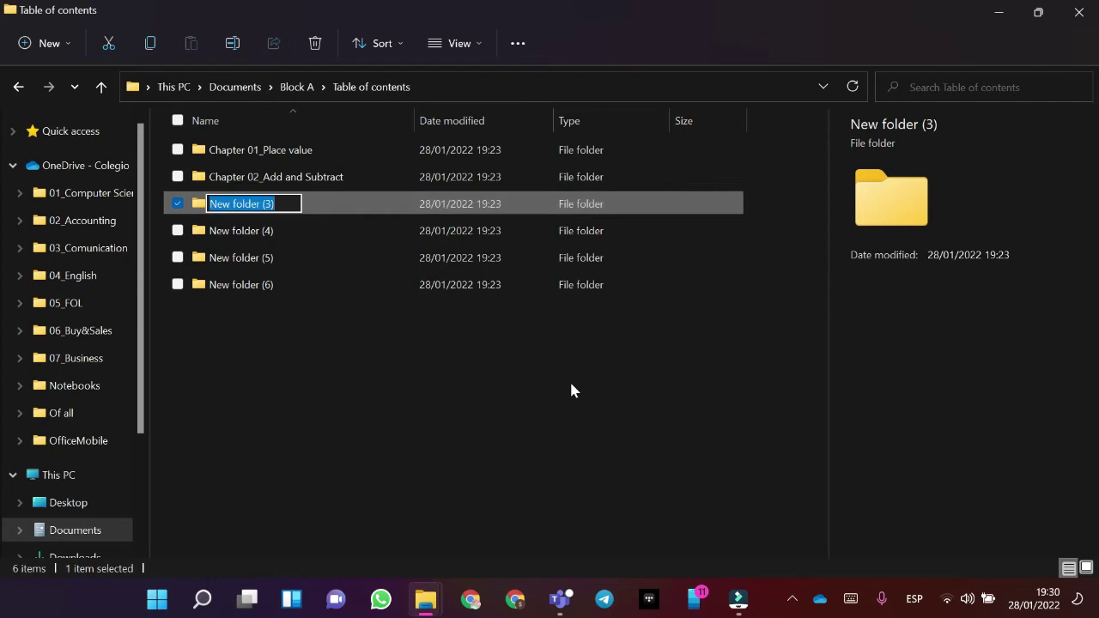
key(BackSpace)
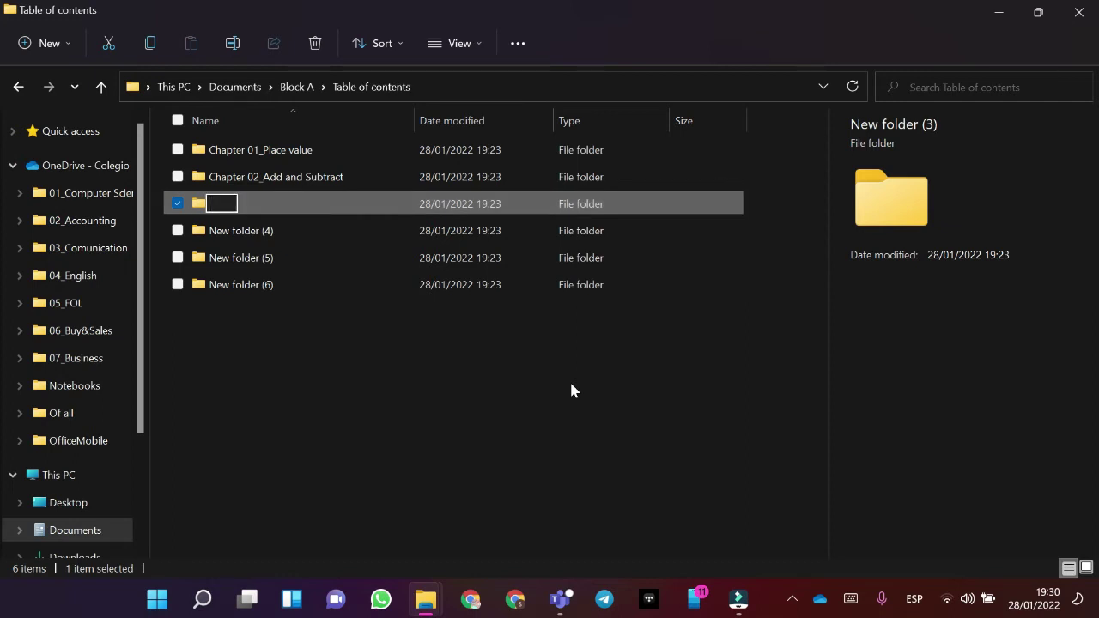
key(Caps_Lock)
text(C)
key(Caps_Lock)
text(ha)
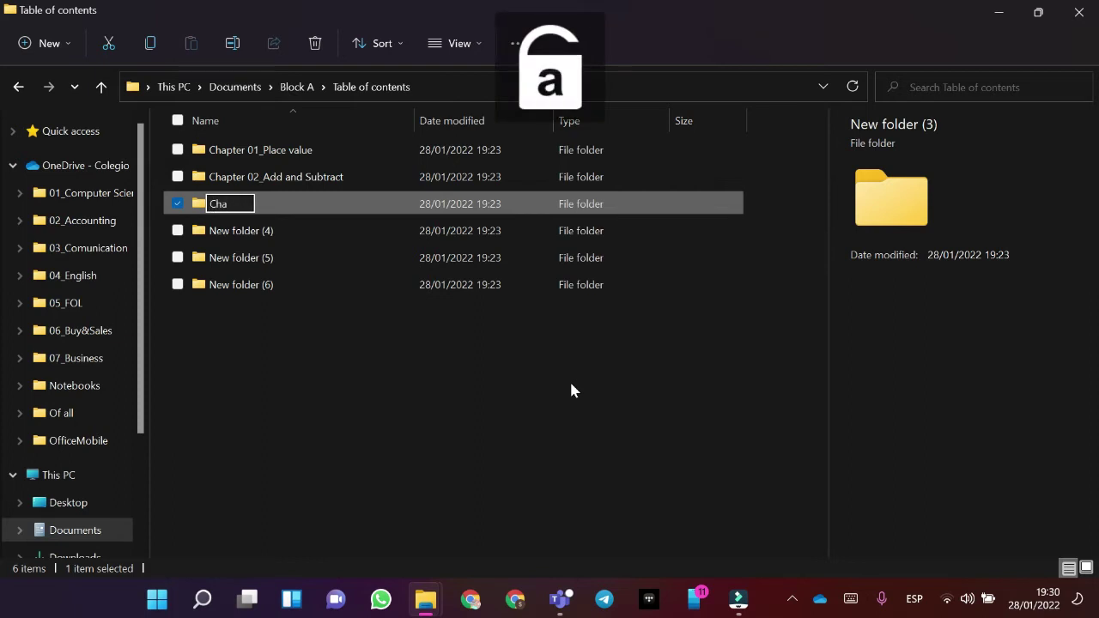
text(pter 03_)
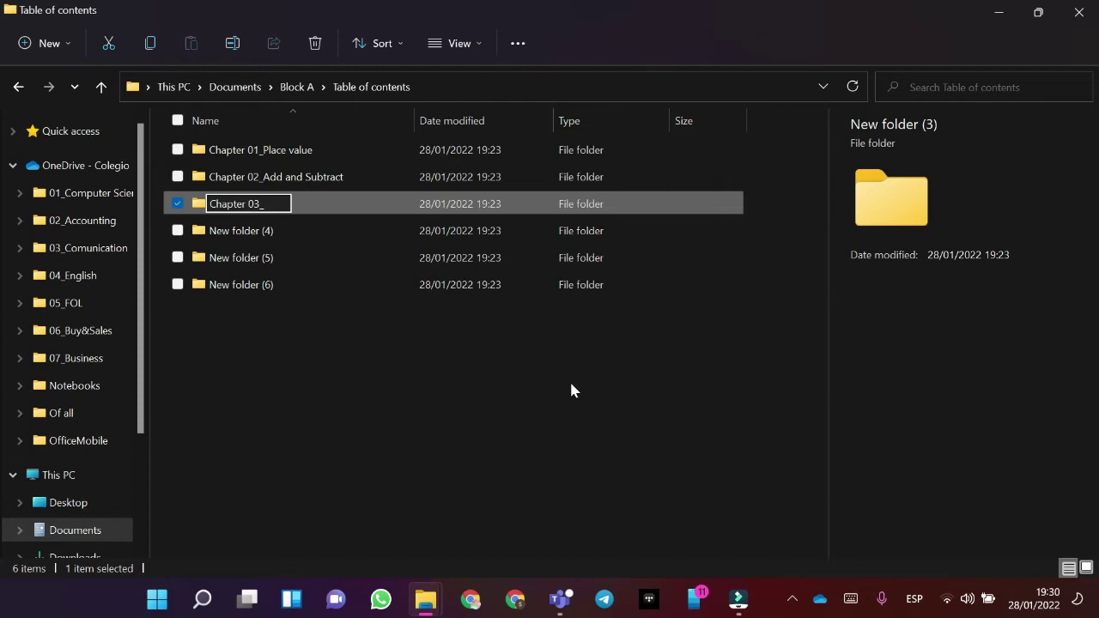
key(Return)
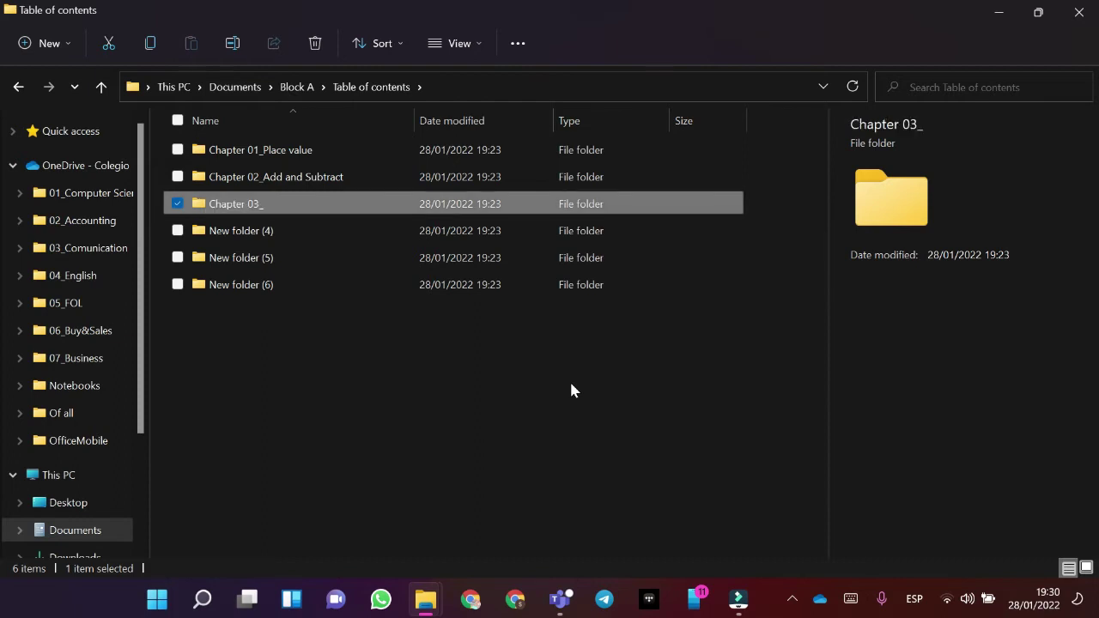
Check the Chapter 3 title in Microsoft Teams and complete the third folder's name as Chapter 03_Multiply whole numbers.
key(alt+Tab)
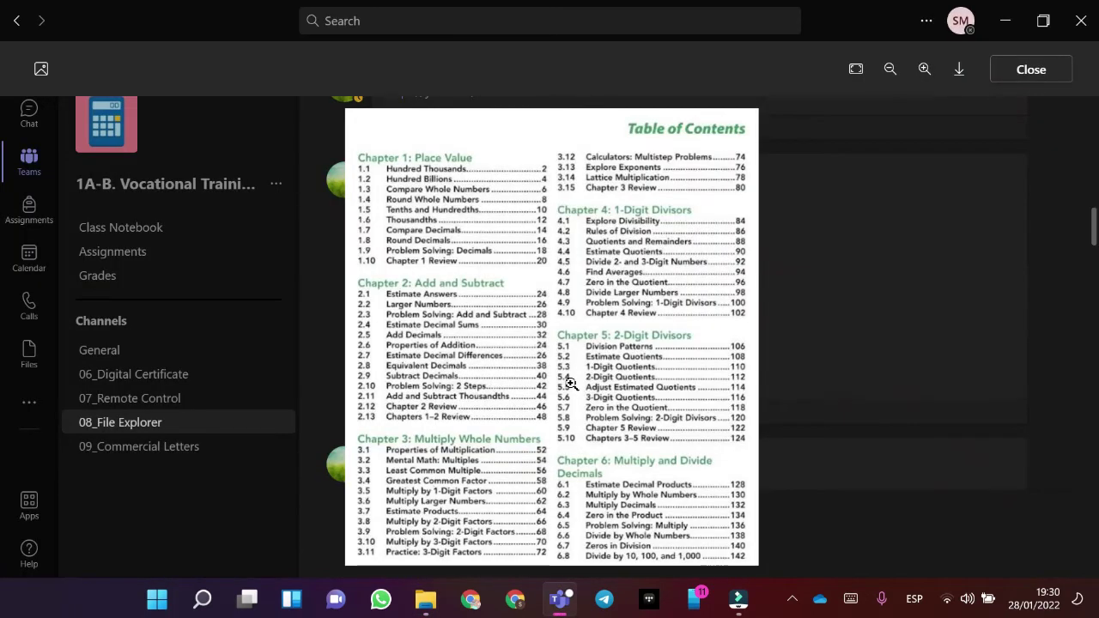
key(alt+Tab)
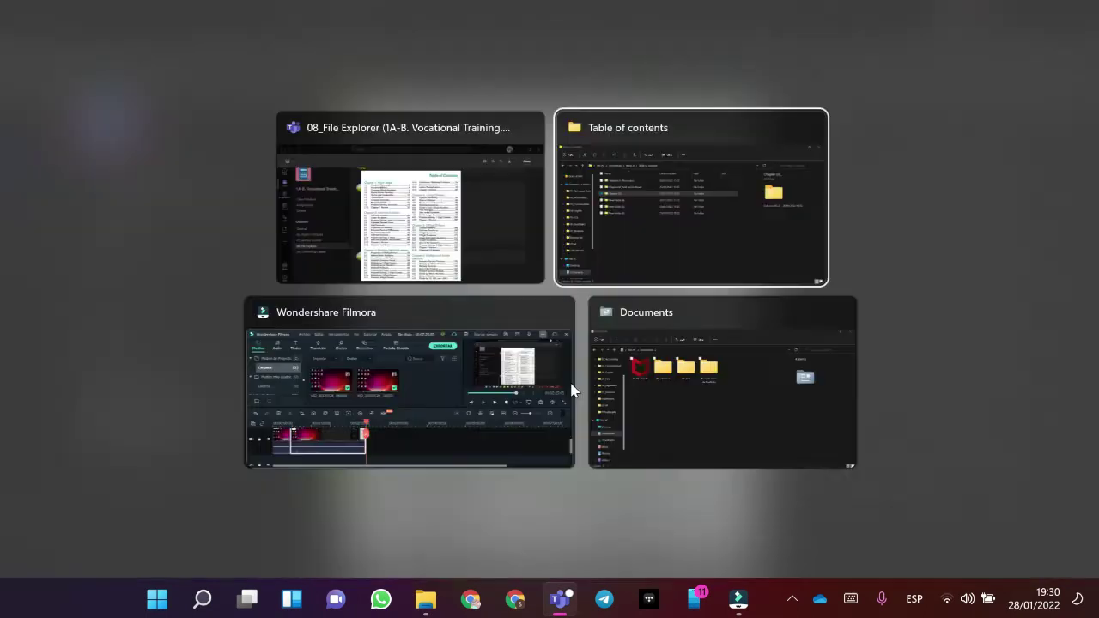
key(F2)
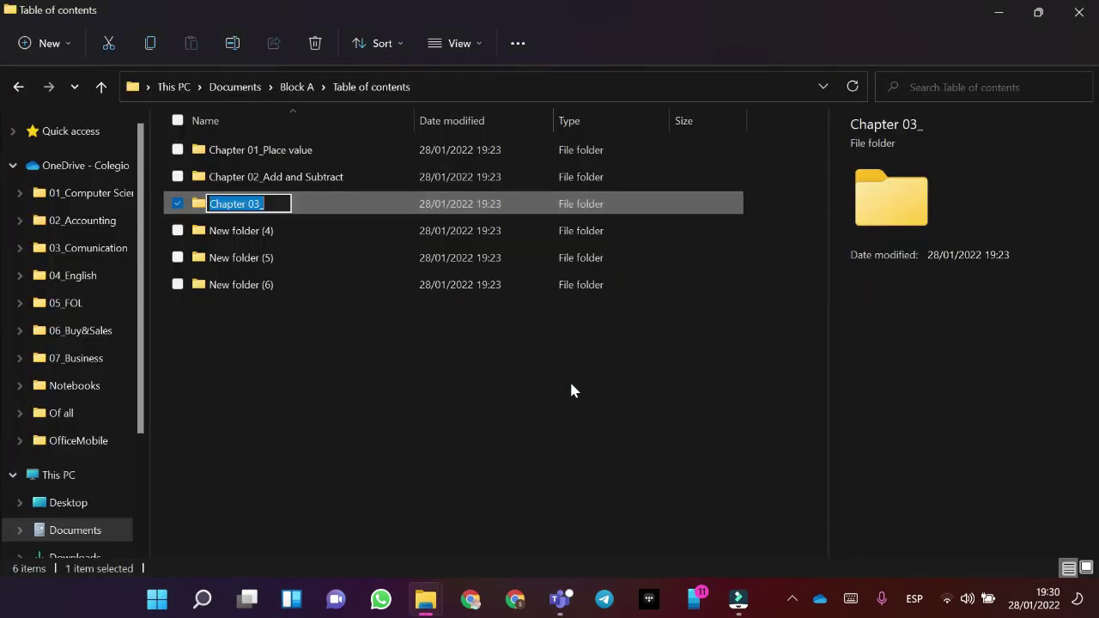
key(End)
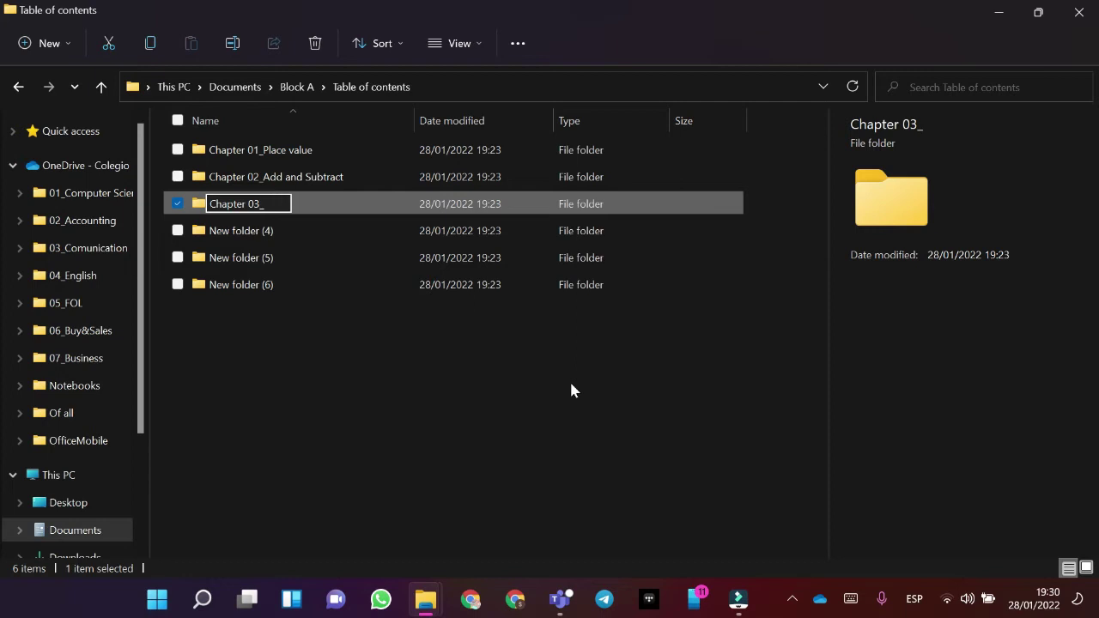
key(Caps_Lock)
text(M)
key(Caps_Lock)
text(ul)
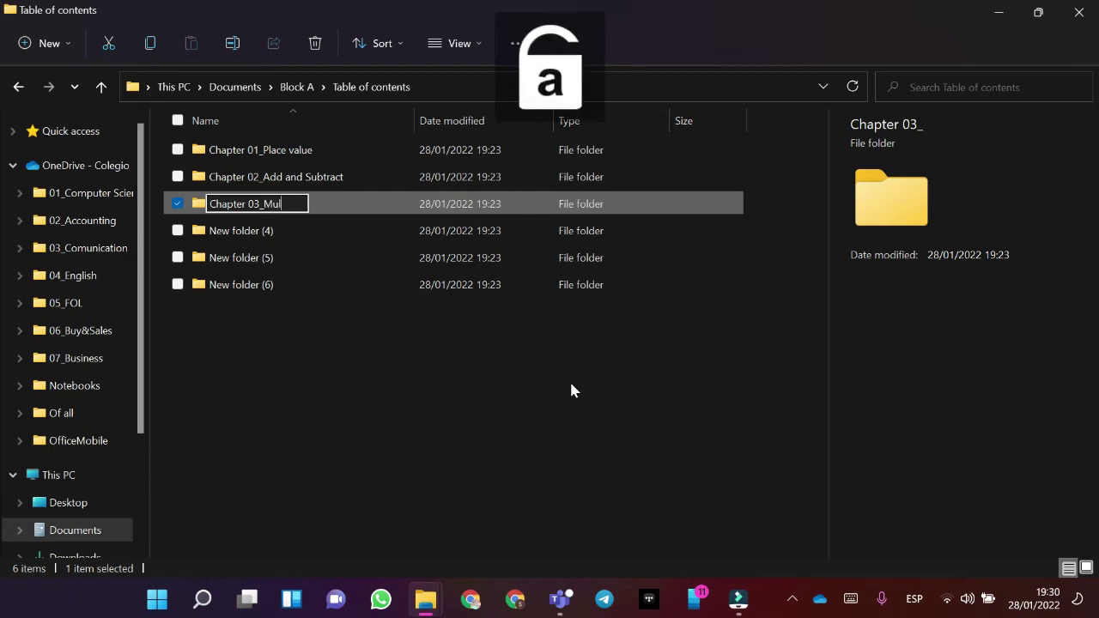
text(tiply)
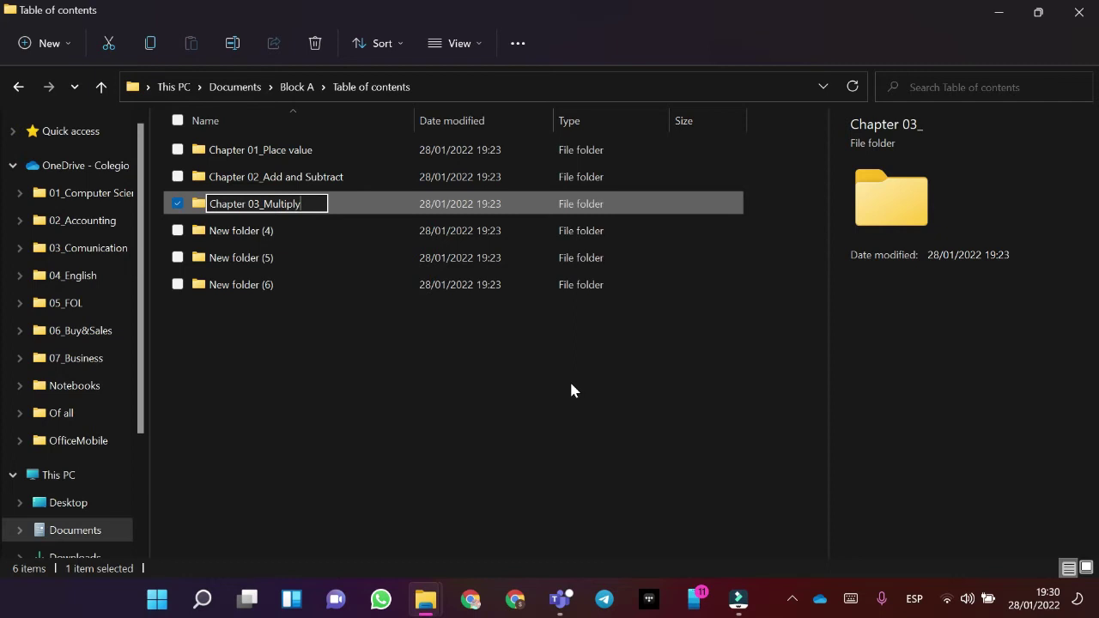
key(Caps_Lock)
key(Caps_Lock)
text(whole numbers)
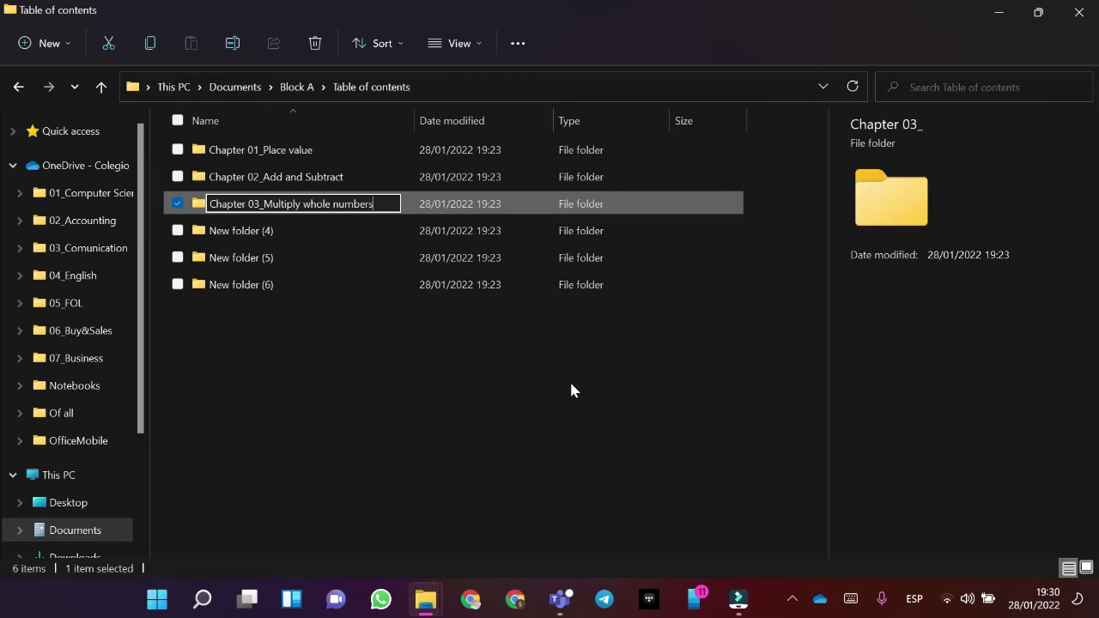
key(Return)
Check the chapter list in the Microsoft Teams image and rename New folder (4) in File Explorer as Chapter 04_.
key(alt+Tab)
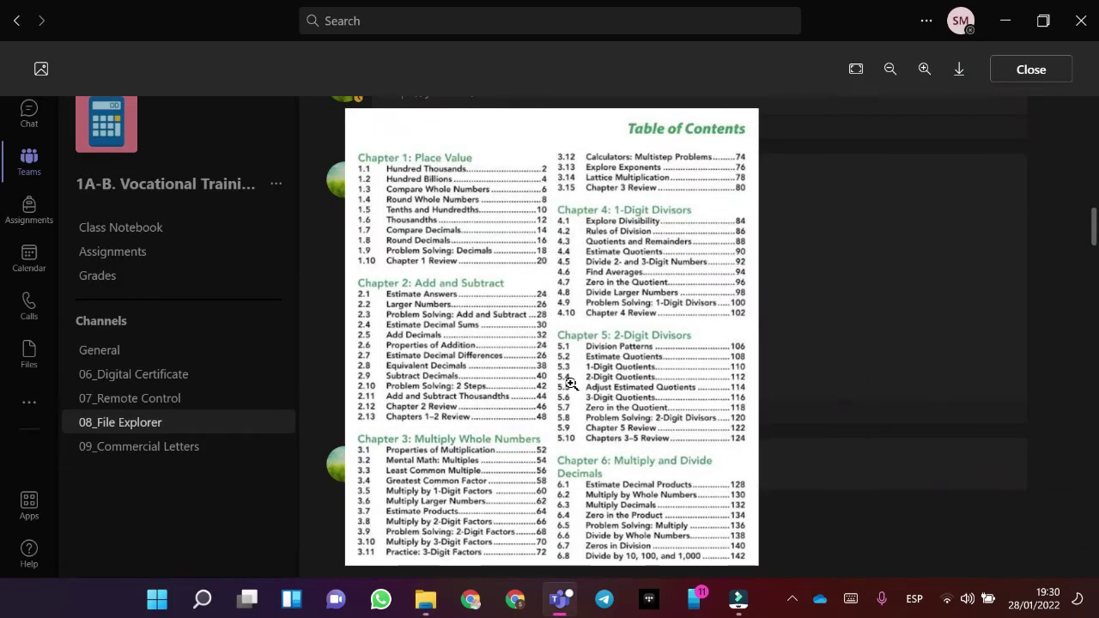
key(alt+Tab)
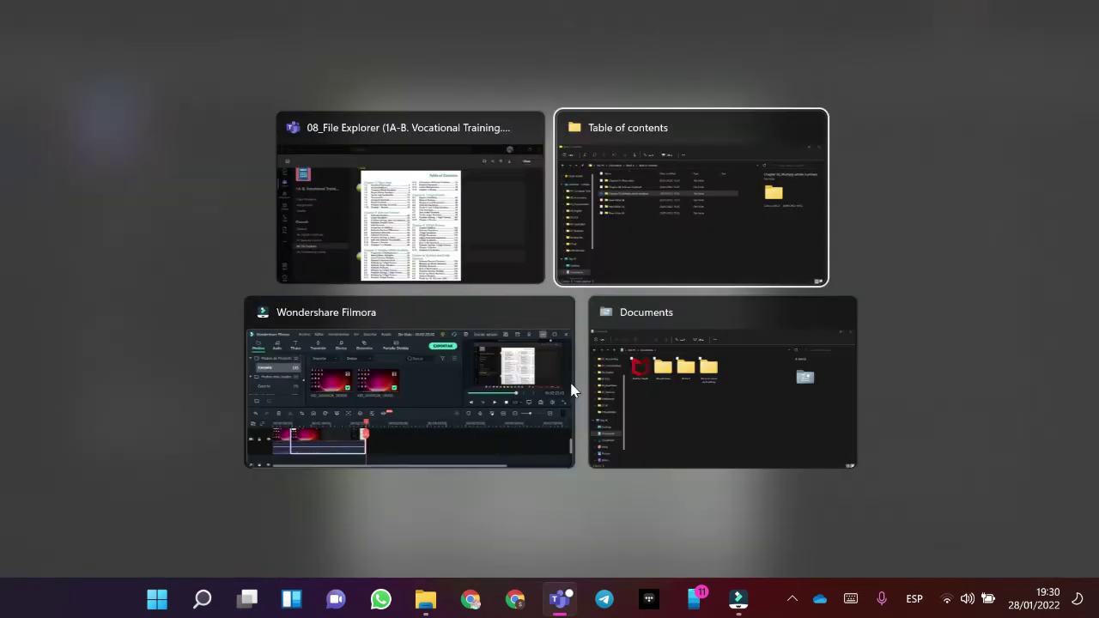
key(Down)
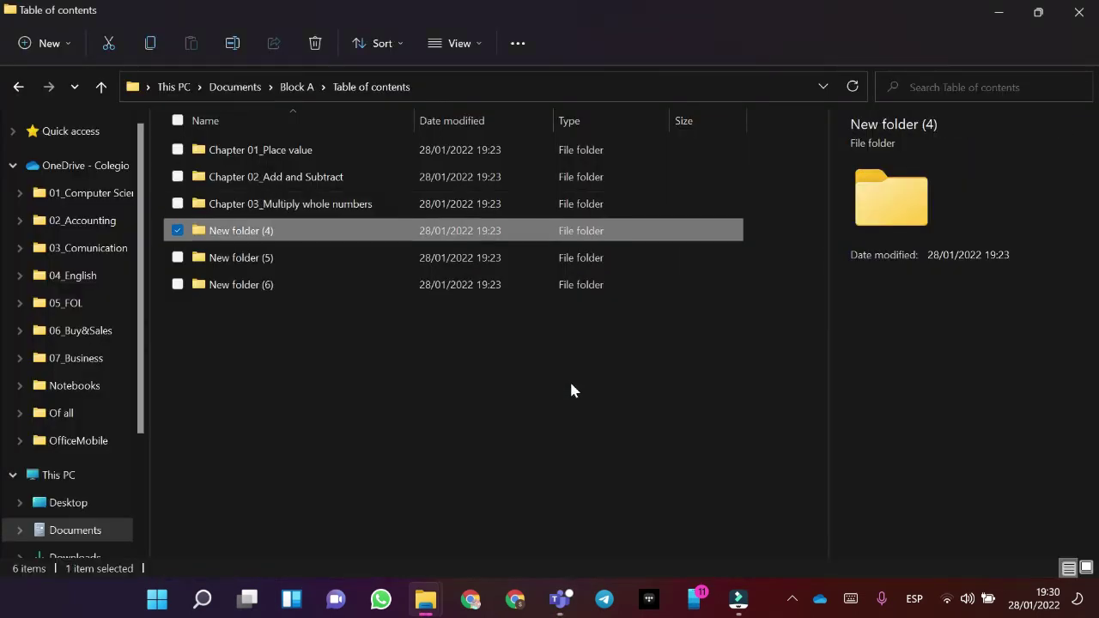
key(F2)
key(BackSpace)
text(Chaoter)
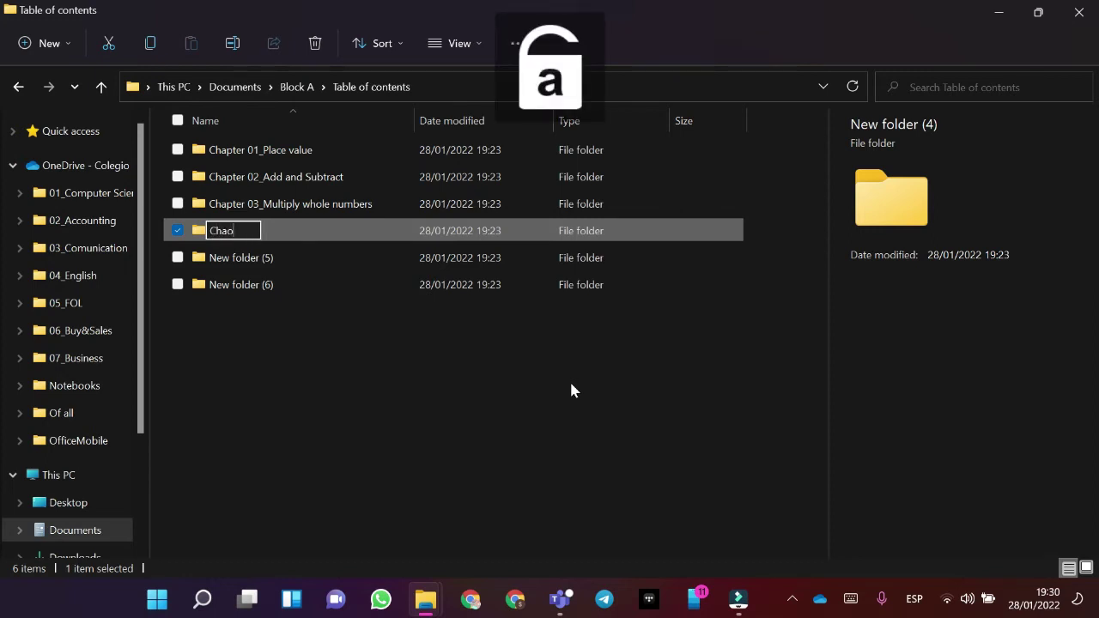
key(BackSpace)
key(BackSpace)
key(BackSpace)
key(BackSpace)
text(pter)
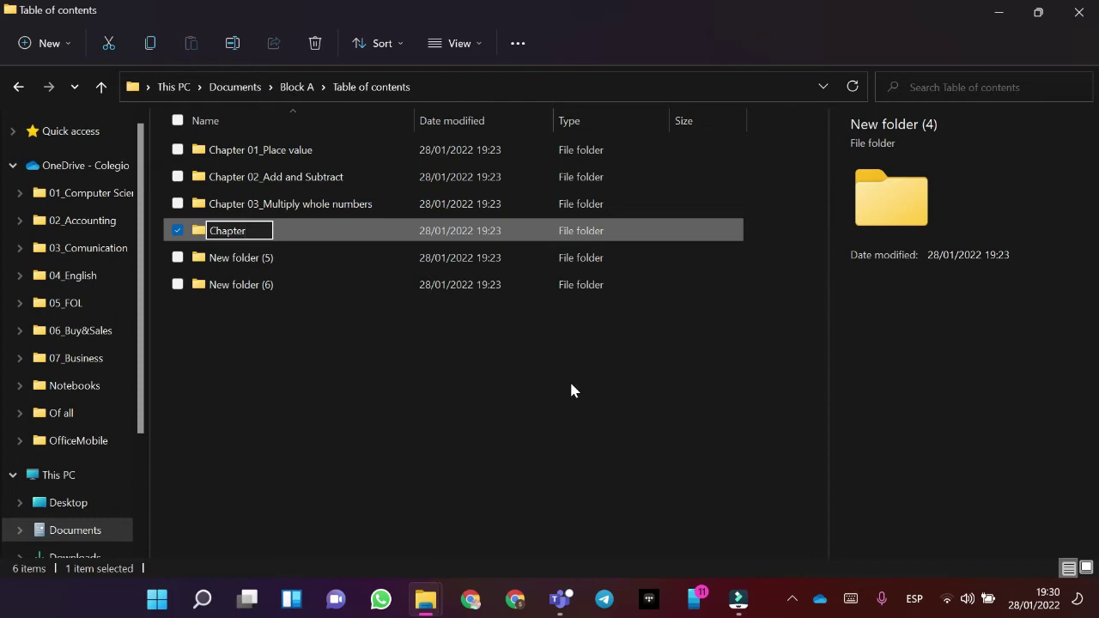
text(04_)
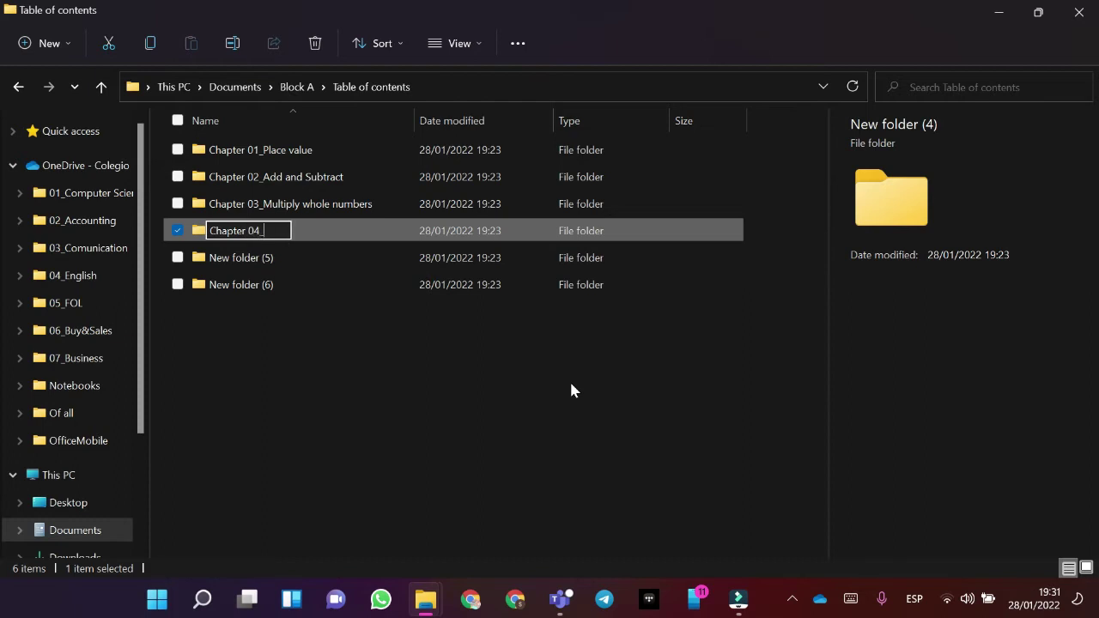
Check the Chapter 4 title in Microsoft Teams and complete the fourth folder's name as Chapter 04_Digit Divisors.
key(alt+Tab)
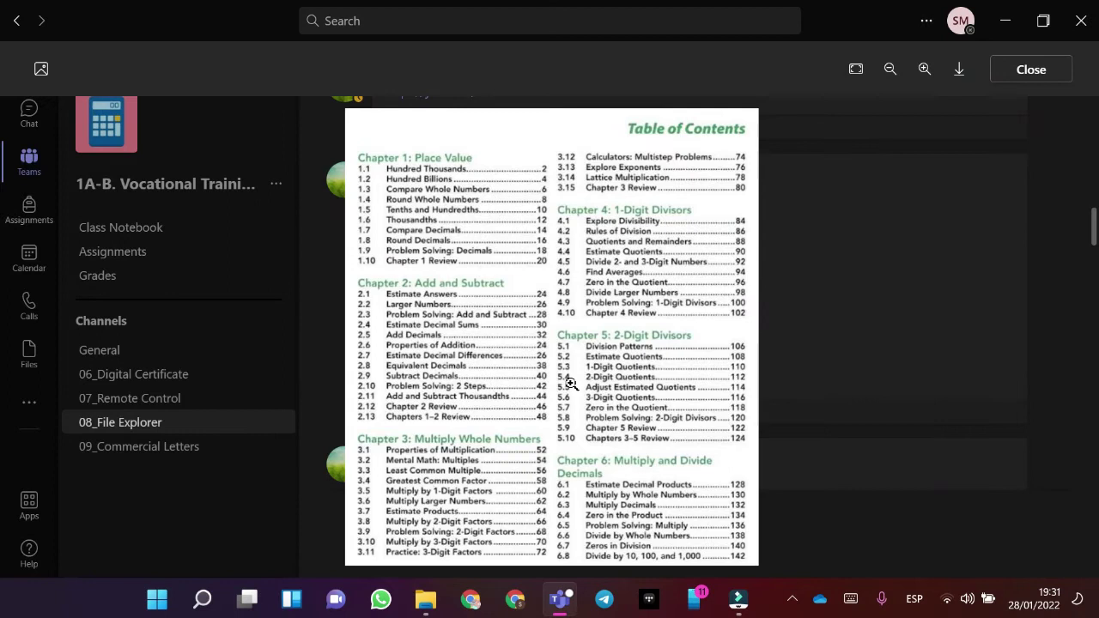
key(alt+Tab)
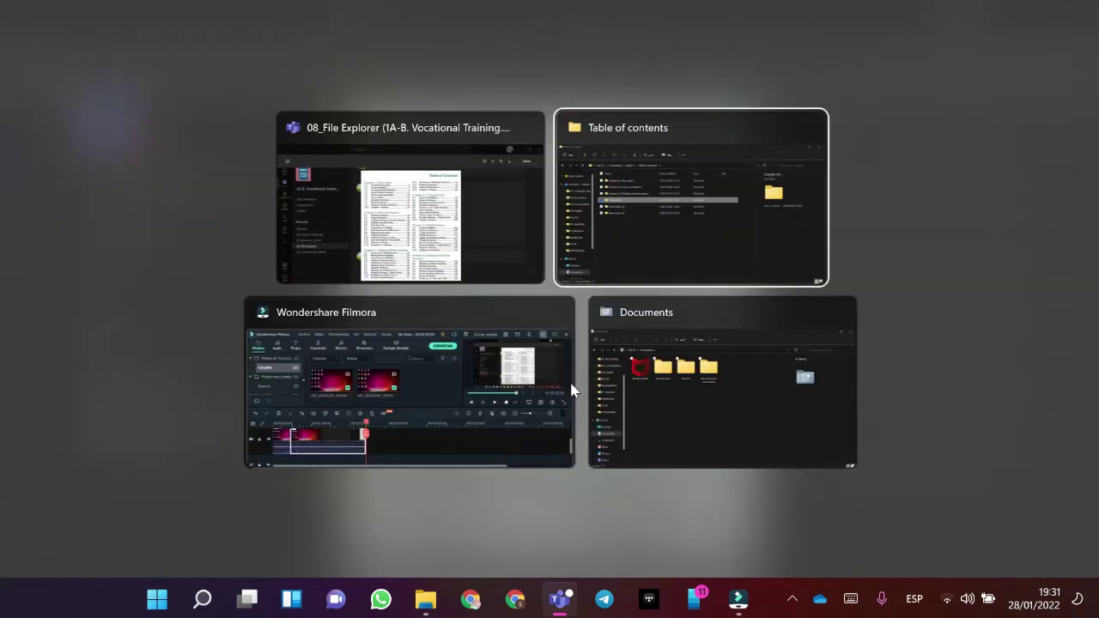
key(F2)
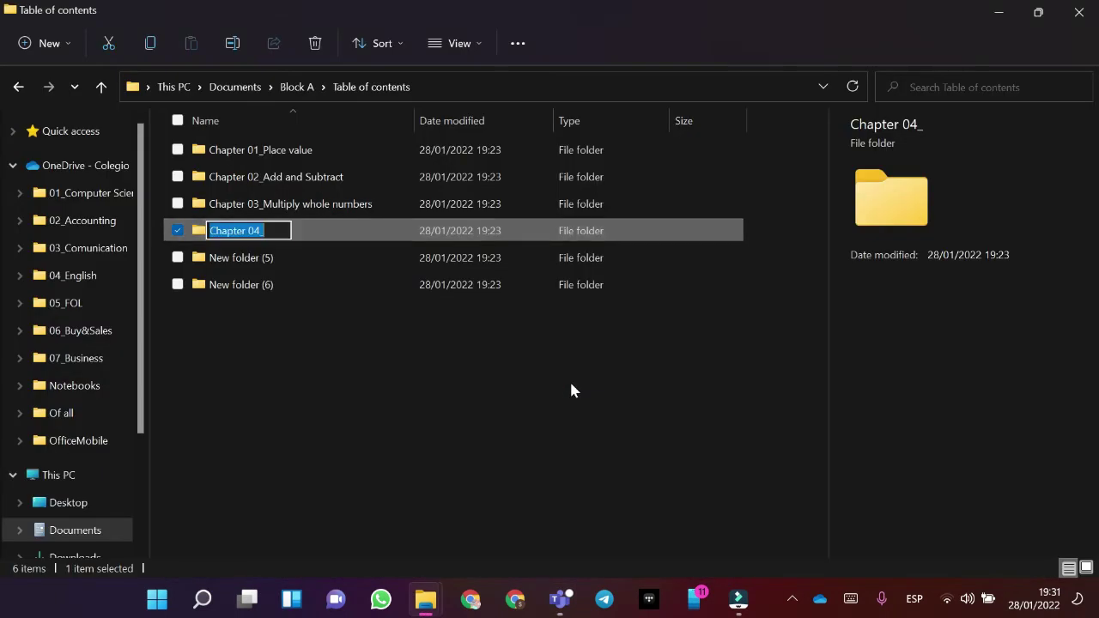
key(End)
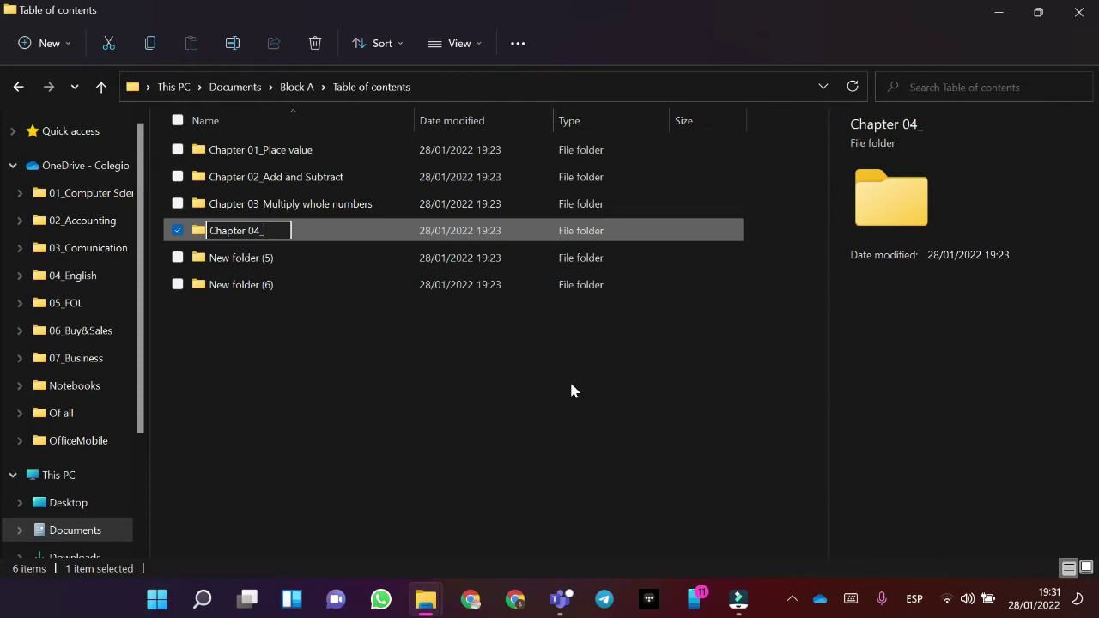
key(Caps_Lock)
text(D)
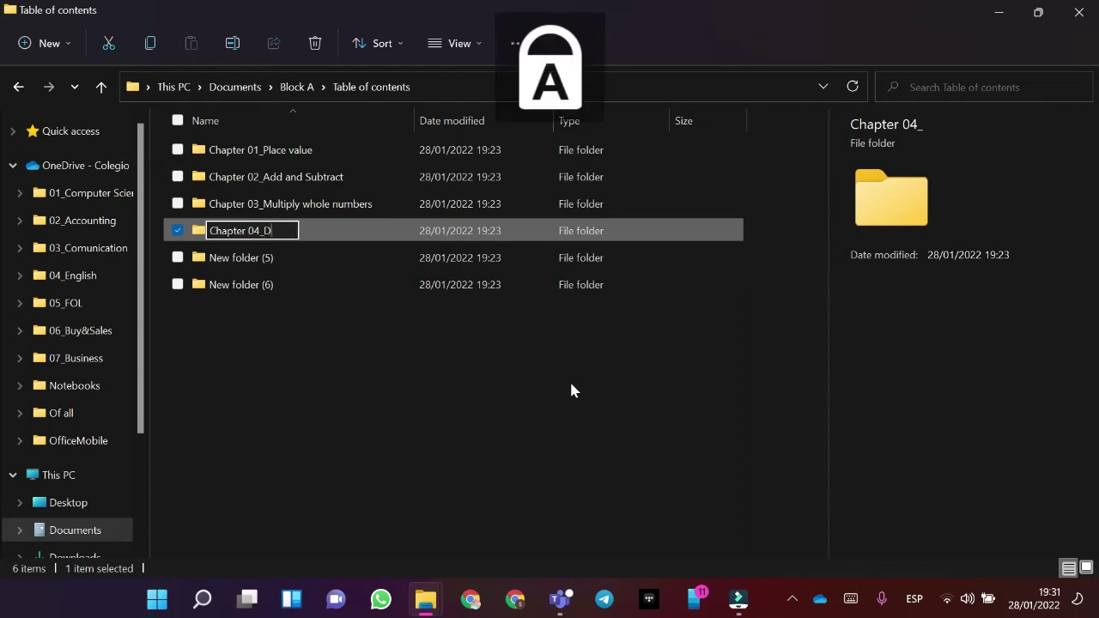
key(Caps_Lock)
text(i)
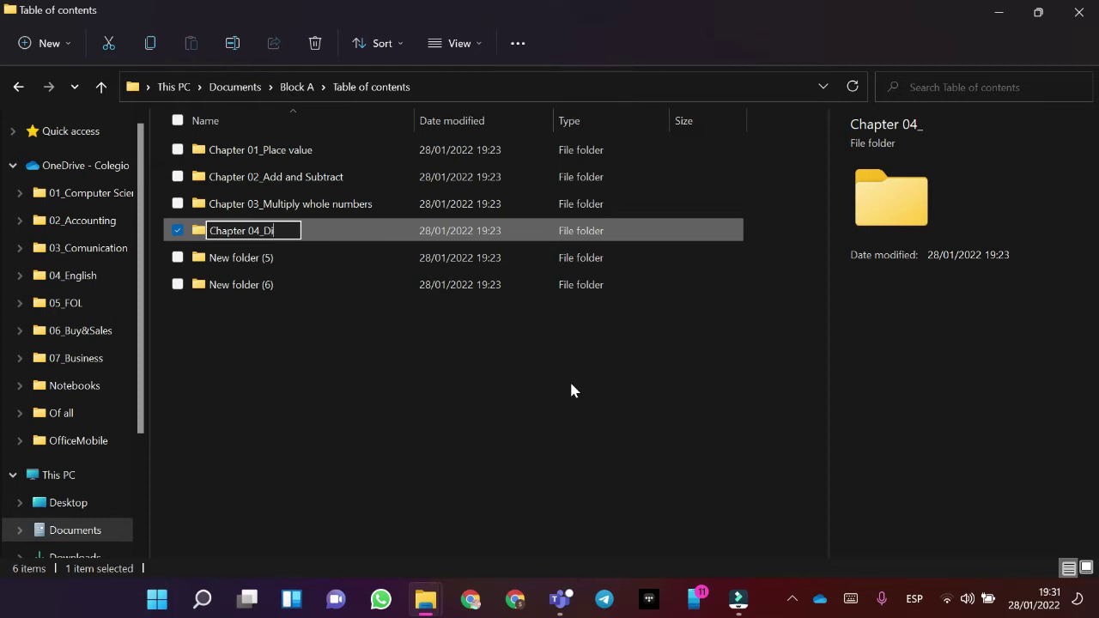
text(git)
key(Caps_Lock)
text(D)
key(Caps_Lock)
text(ivisors)
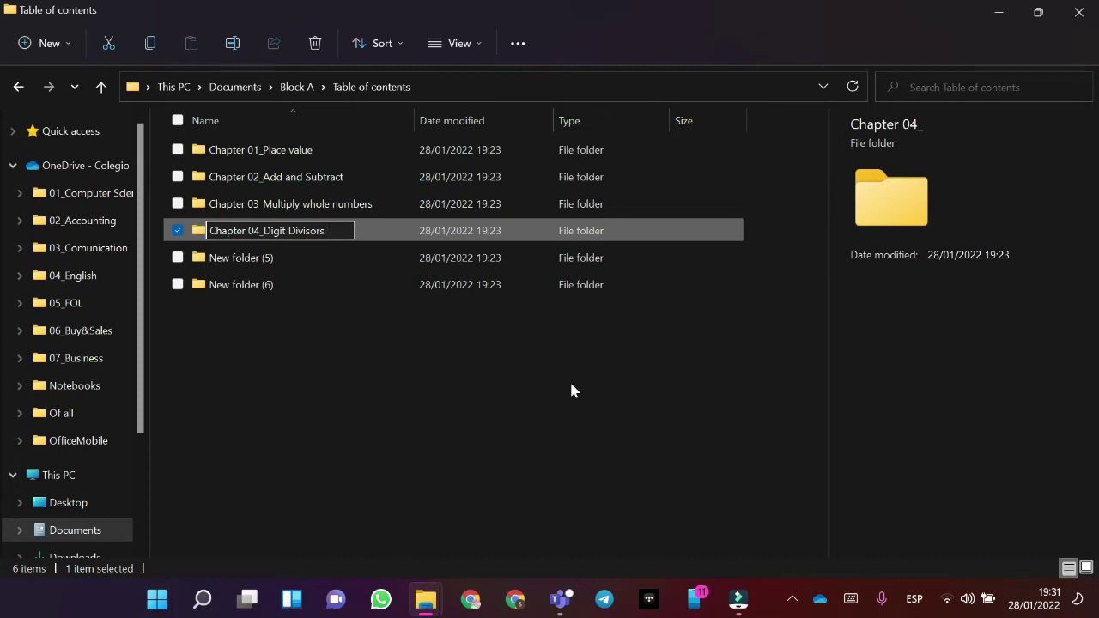
Compare the chapter titles in the Microsoft Teams image with the folder names in Table of contents.
key(alt+Tab)
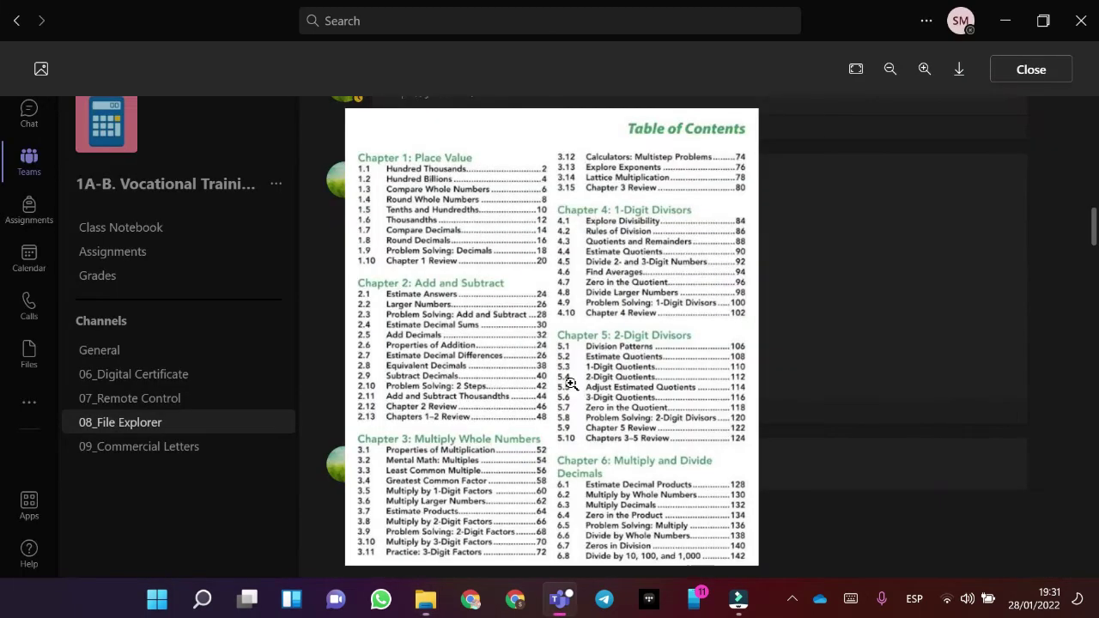
key(alt+Tab)
key(alt+Tab)
key(alt+Tab)
key(alt+Tab)
key(alt+Tab)
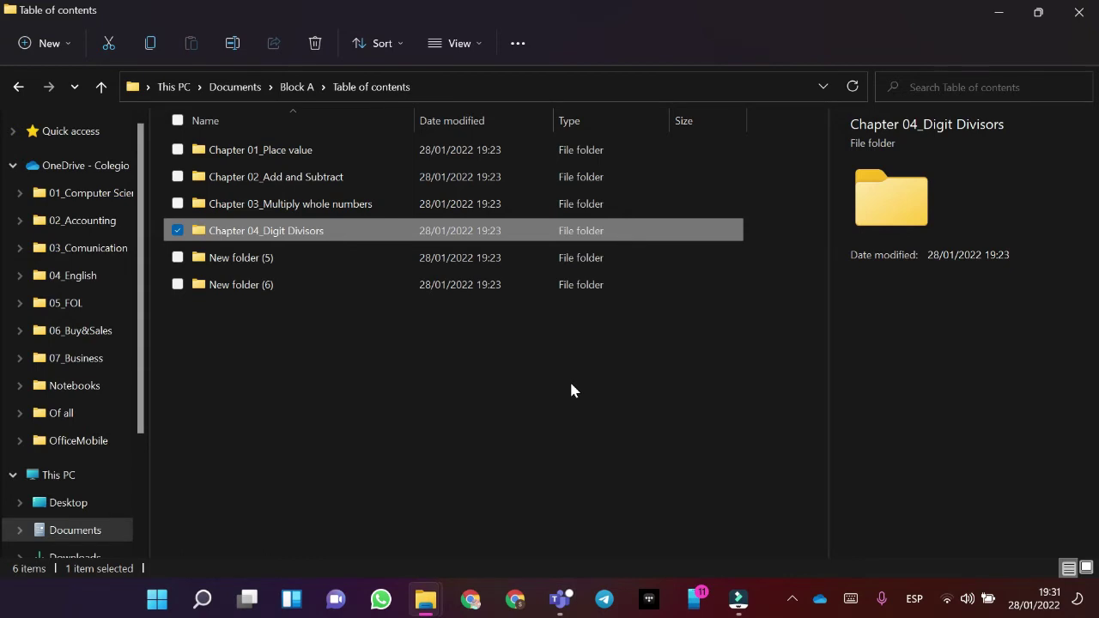
Check the Chapter 5 title in the Microsoft Teams image and rename New folder (5) in File Explorer as Chapter 05_.
key(Down)
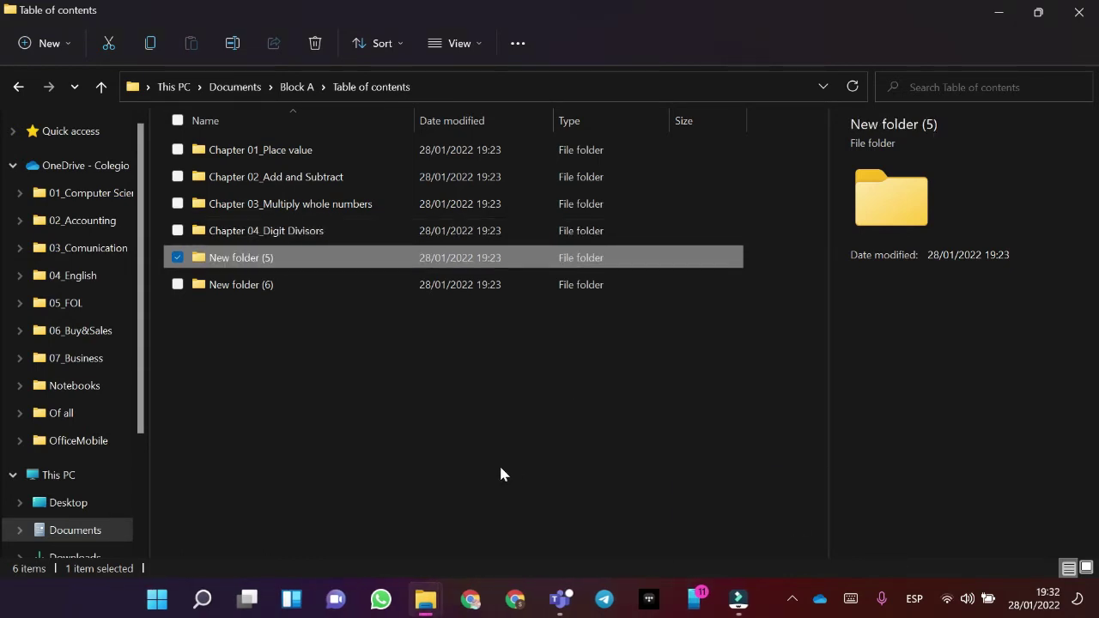
key(alt+Tab)
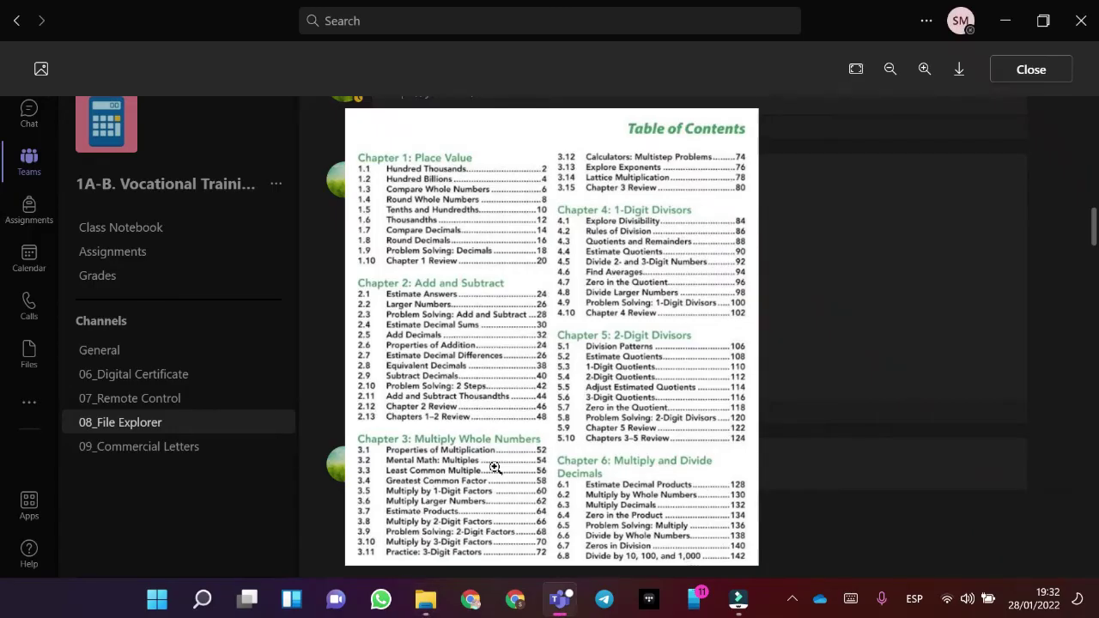
key(alt+Tab)
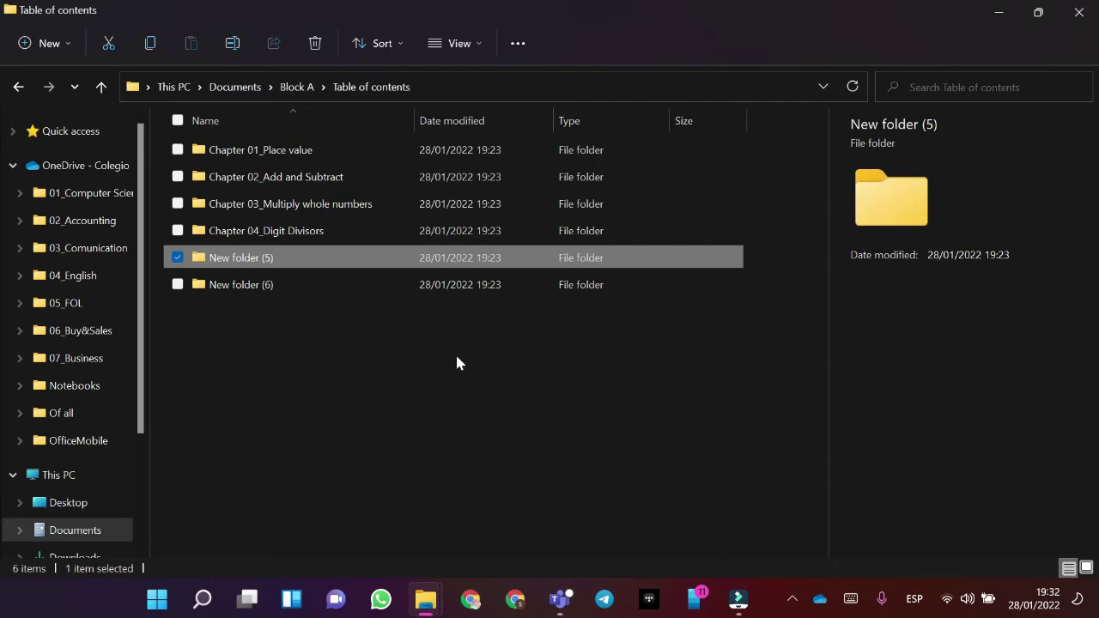
key(F2)
key(BackSpace)
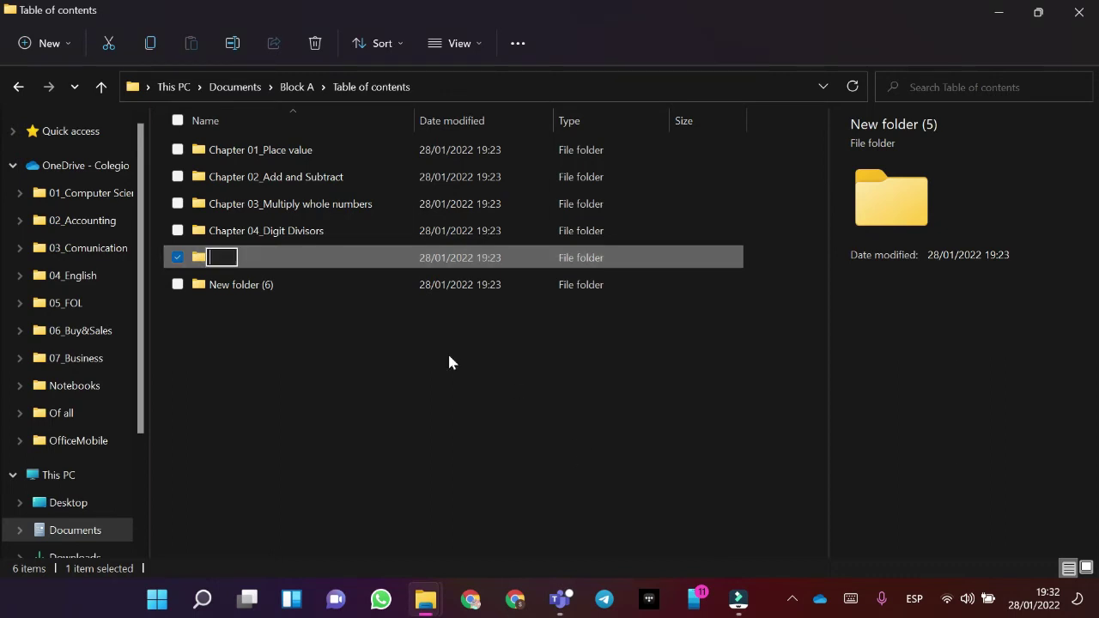
text(C)
key(Caps_Lock)
text(hapt)
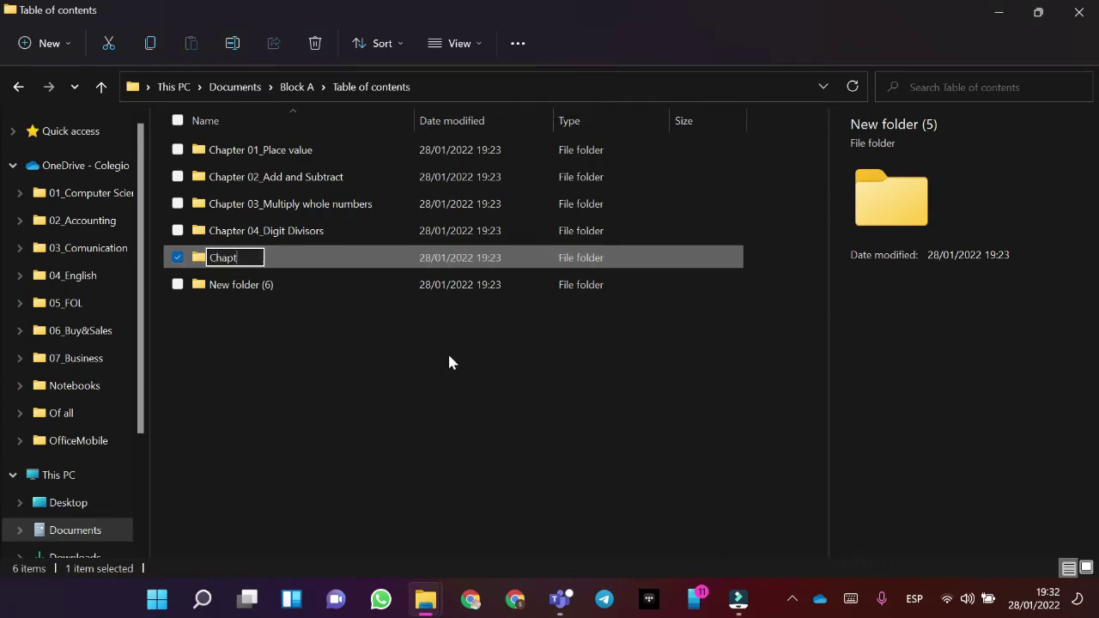
text(er 05_)
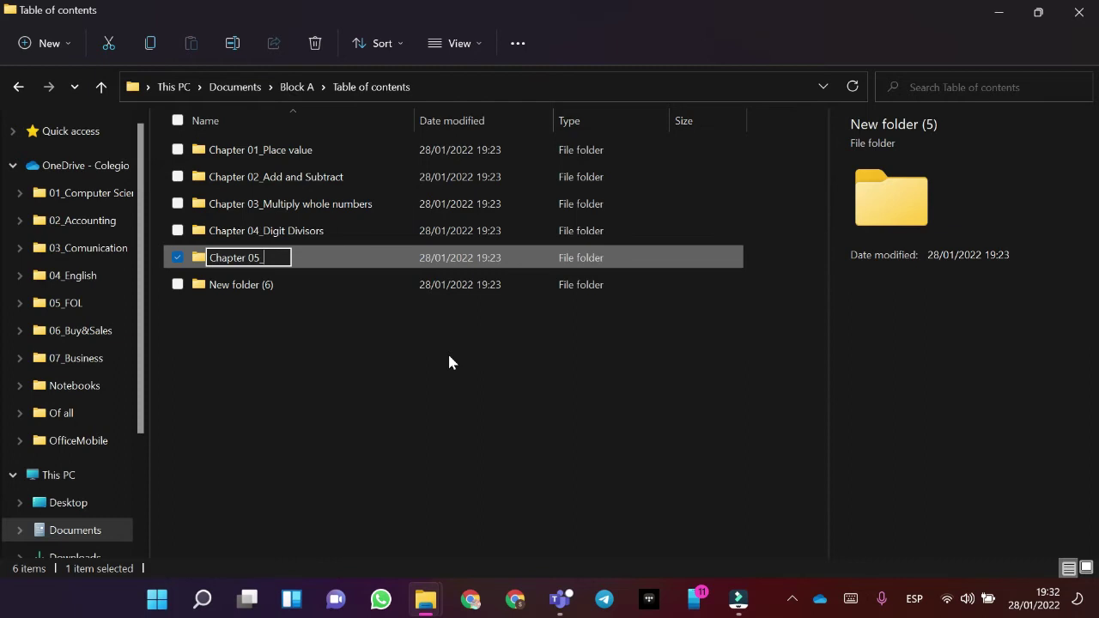
key(Caps_Lock)
text(D)
key(Caps_Lock)
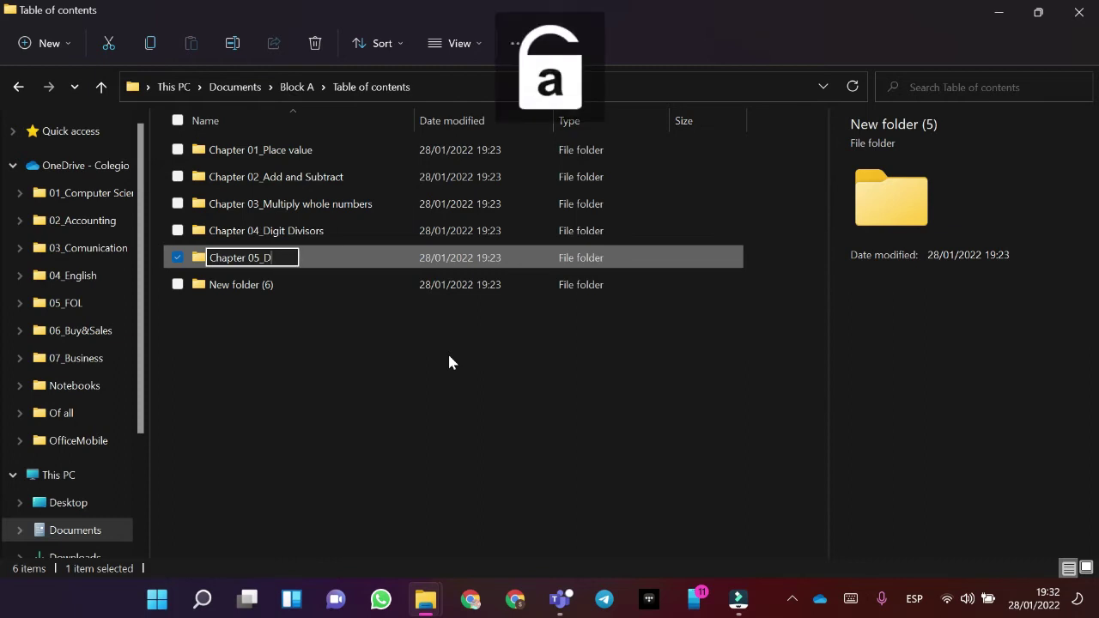
text(u)
key(BackSpace)
text(i)
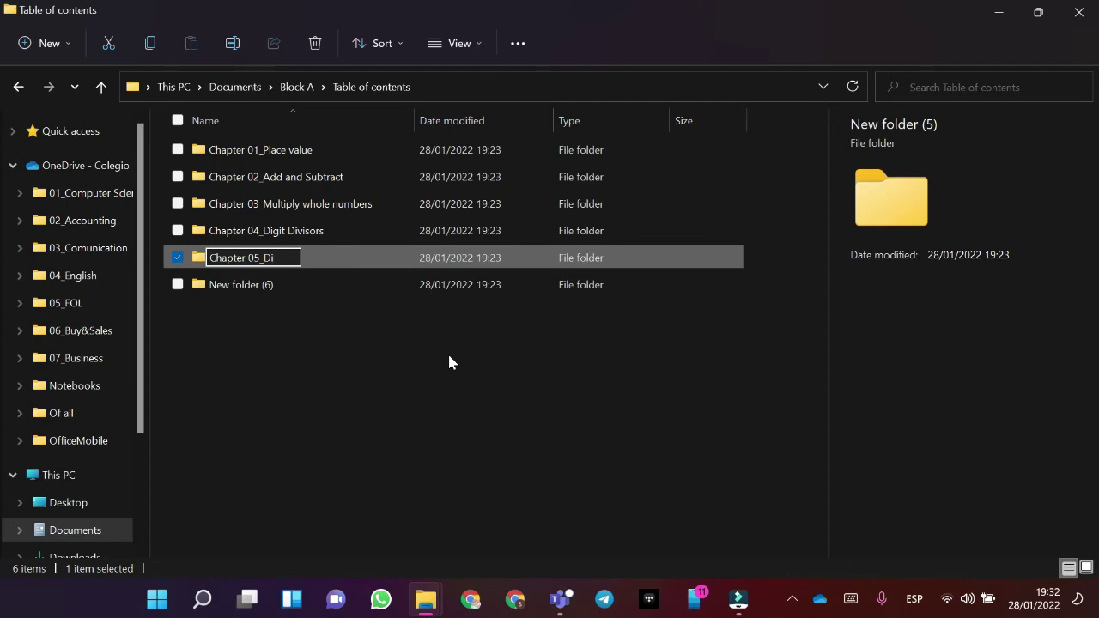
key(BackSpace)
key(BackSpace)
Check the Chapter 5 title in Microsoft Teams again and complete the fifth folder's name as Chapter 05_2.Digit Divisors.
click(449, 355)
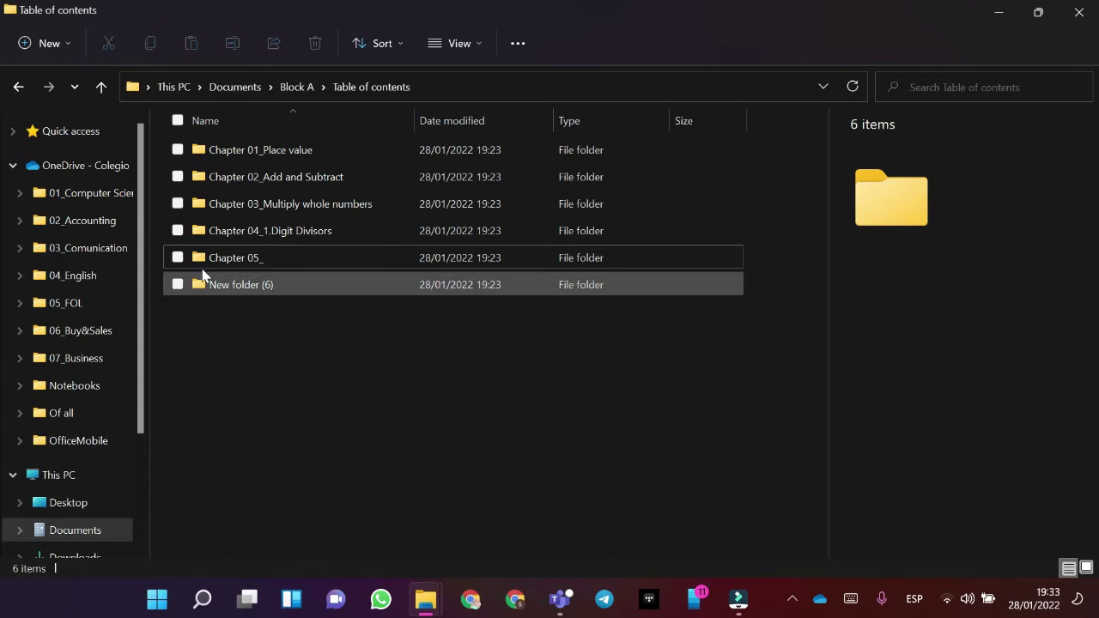
key(alt+Tab)
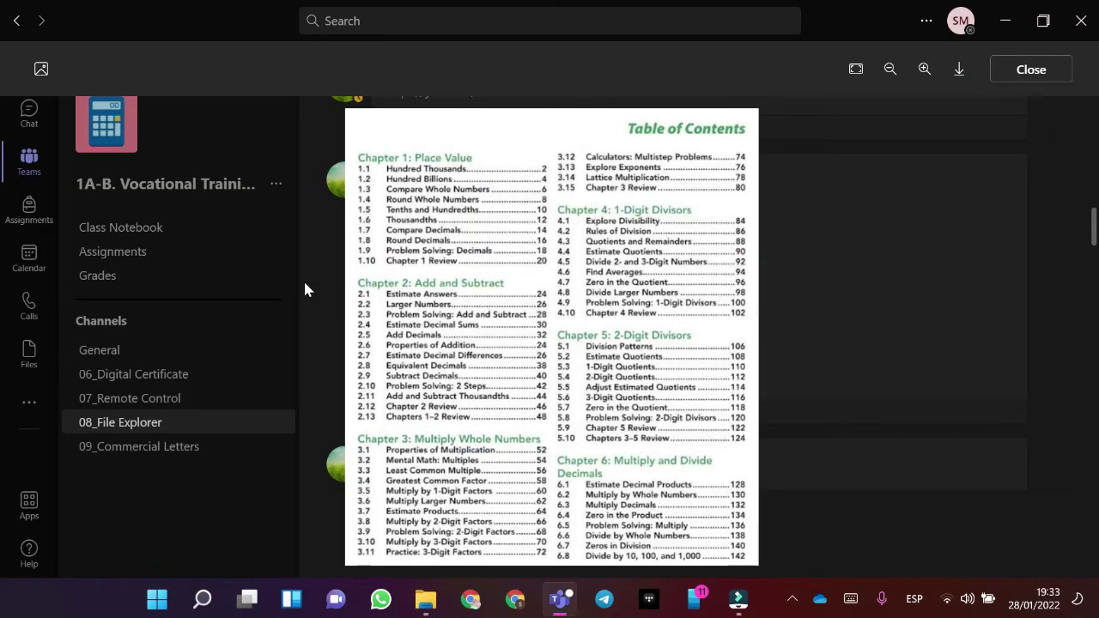
key(alt+Tab)
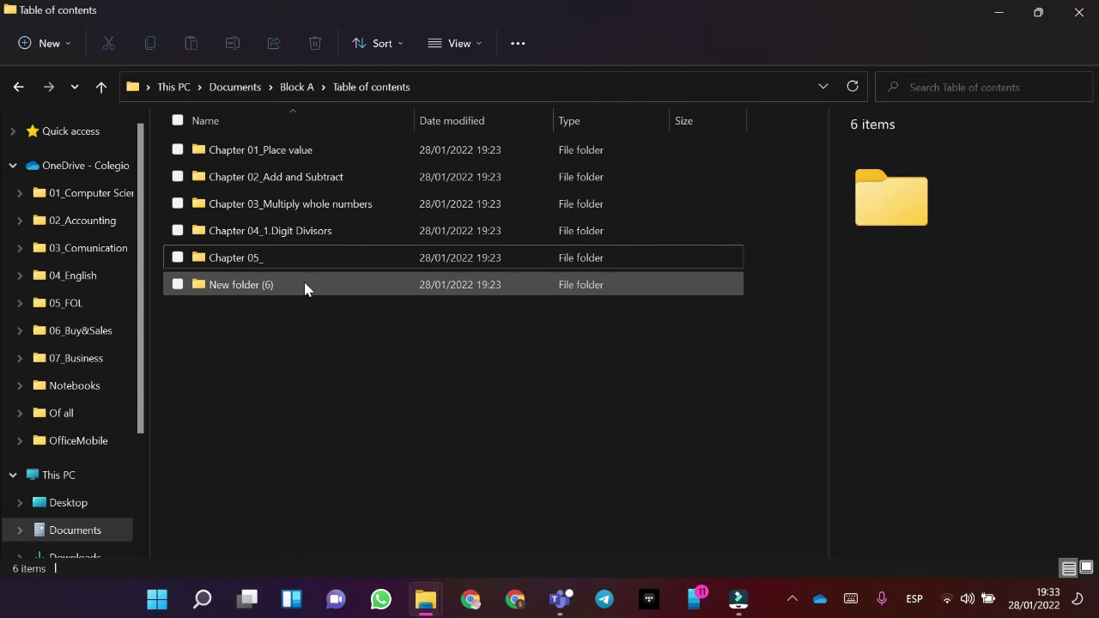
key(Up)
key(Down)
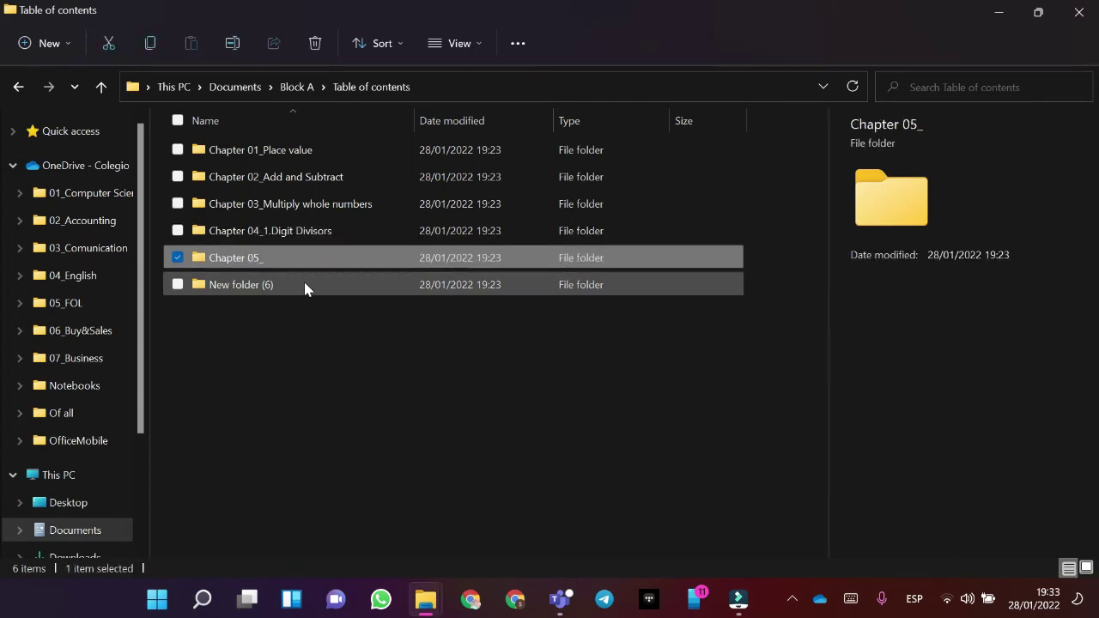
key(F2)
key(End)
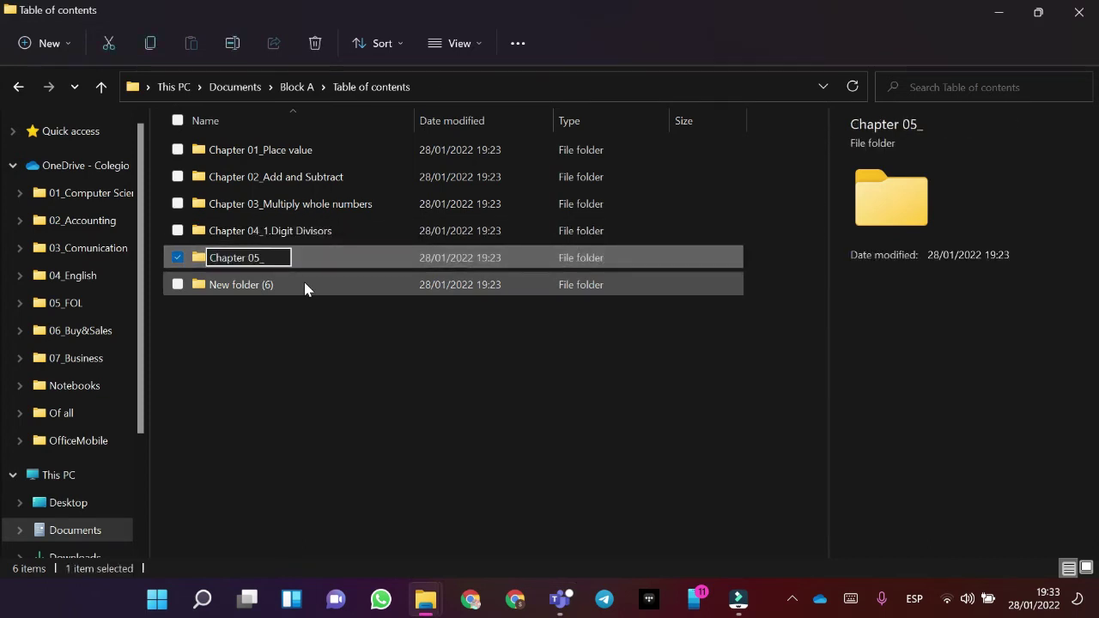
text(2.)
key(Caps_Lock)
text(D)
key(Caps_Lock)
text(igit)
key(Caps_Lock)
text(D)
key(Caps_Lock)
text(ivisors)
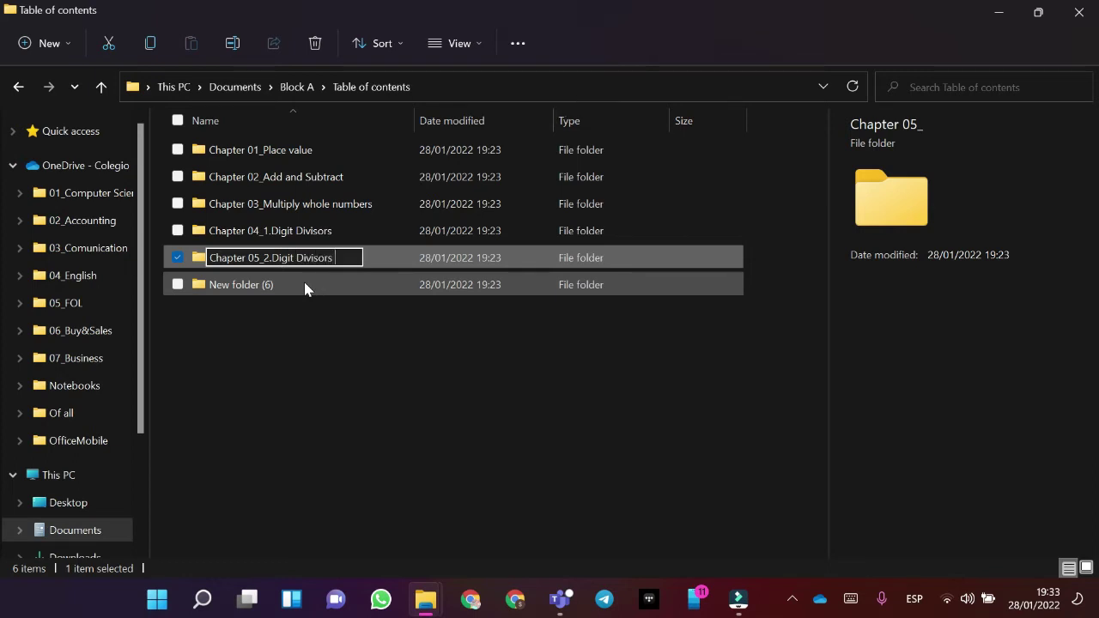
key(Return)
Check the Chapter 6 title in Microsoft Teams and replace the name of New folder (6) in File Explorer with Chapter 06_.
key(alt+Tab)
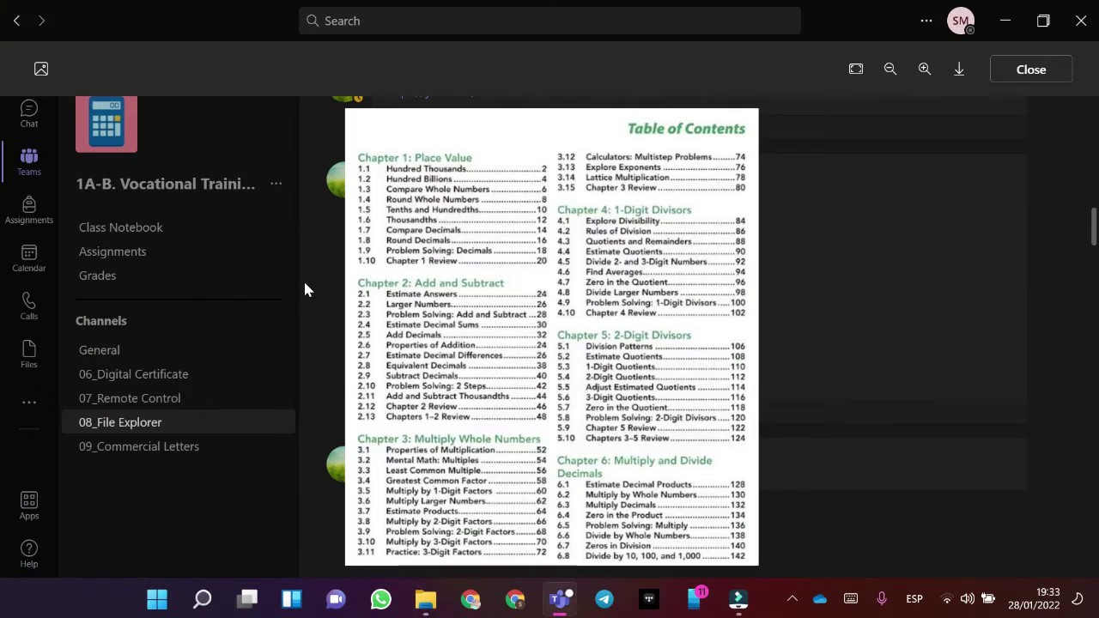
key(alt+Tab)
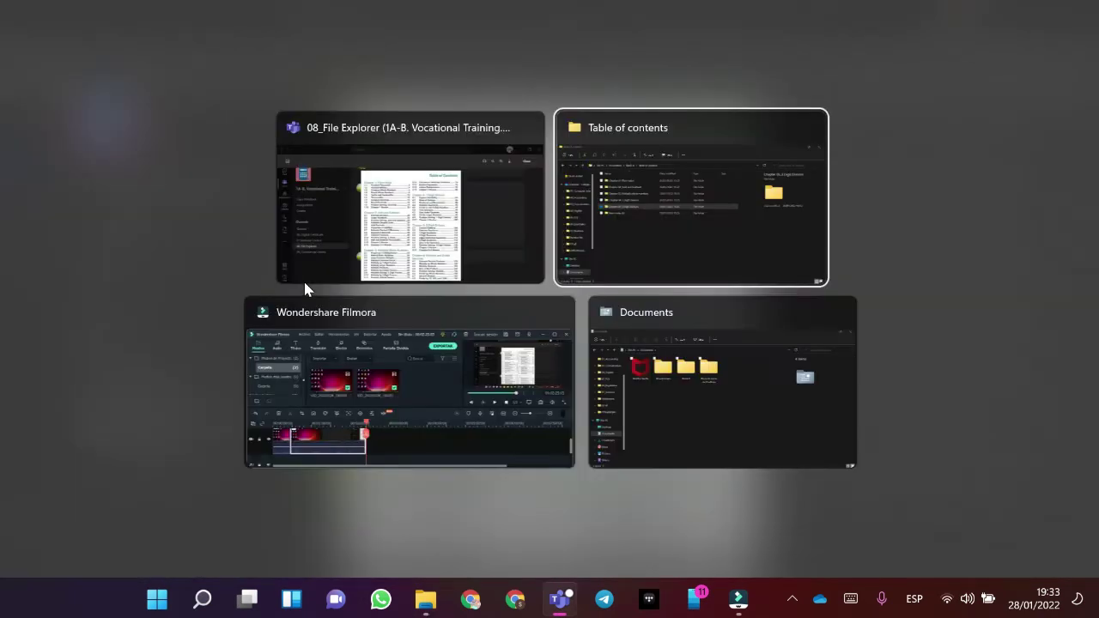
click(305, 290)
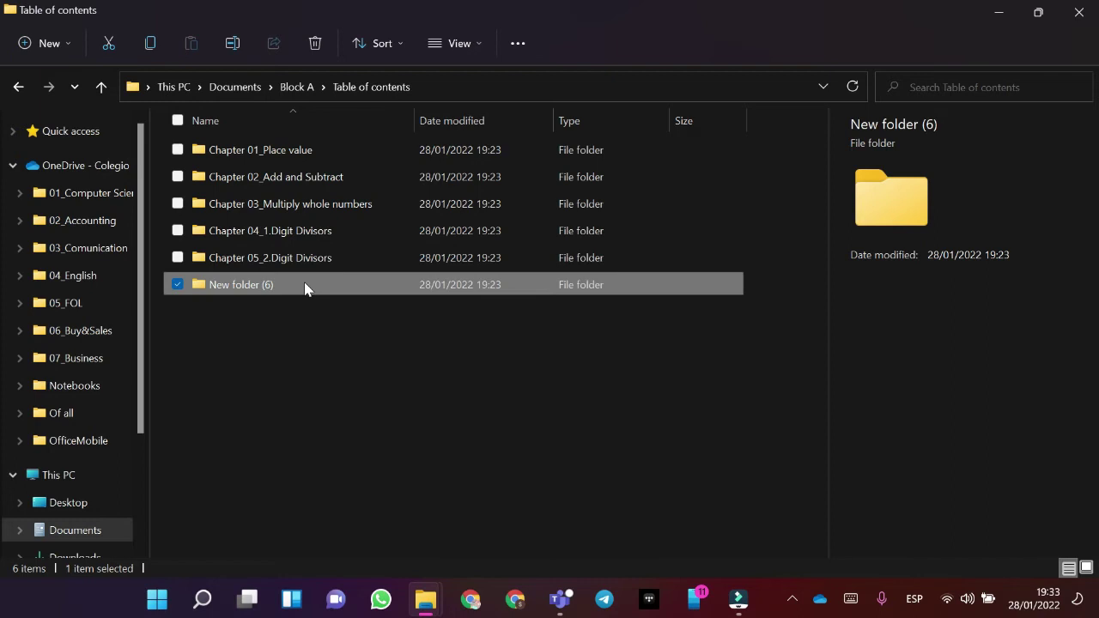
key(F2)
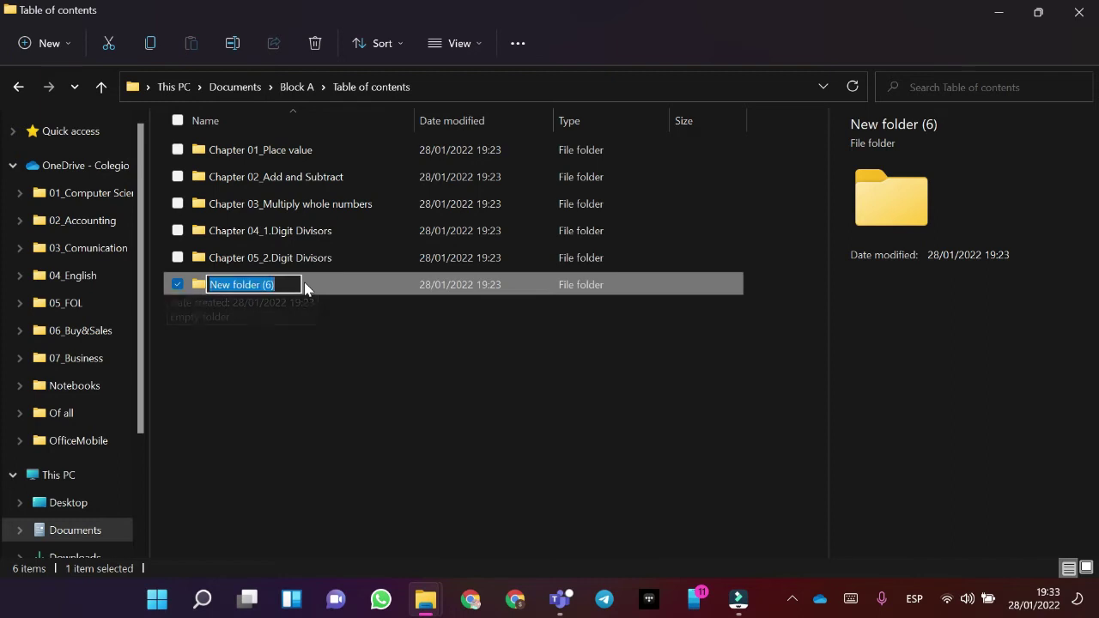
key(BackSpace)
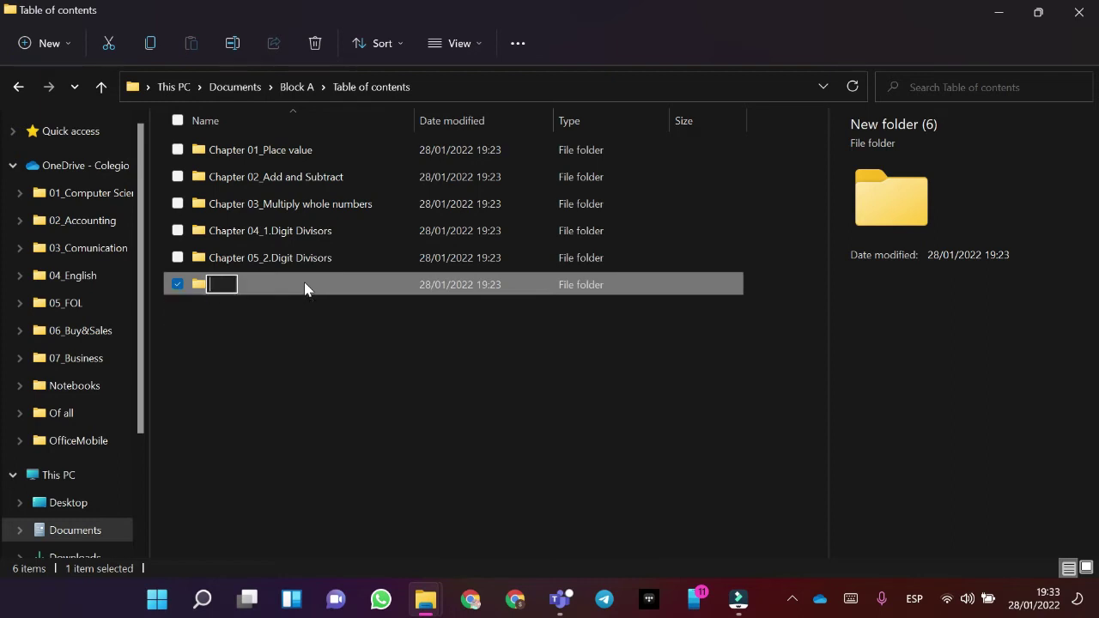
key(Caps_Lock)
text(C)
key(Caps_Lock)
text(hap)
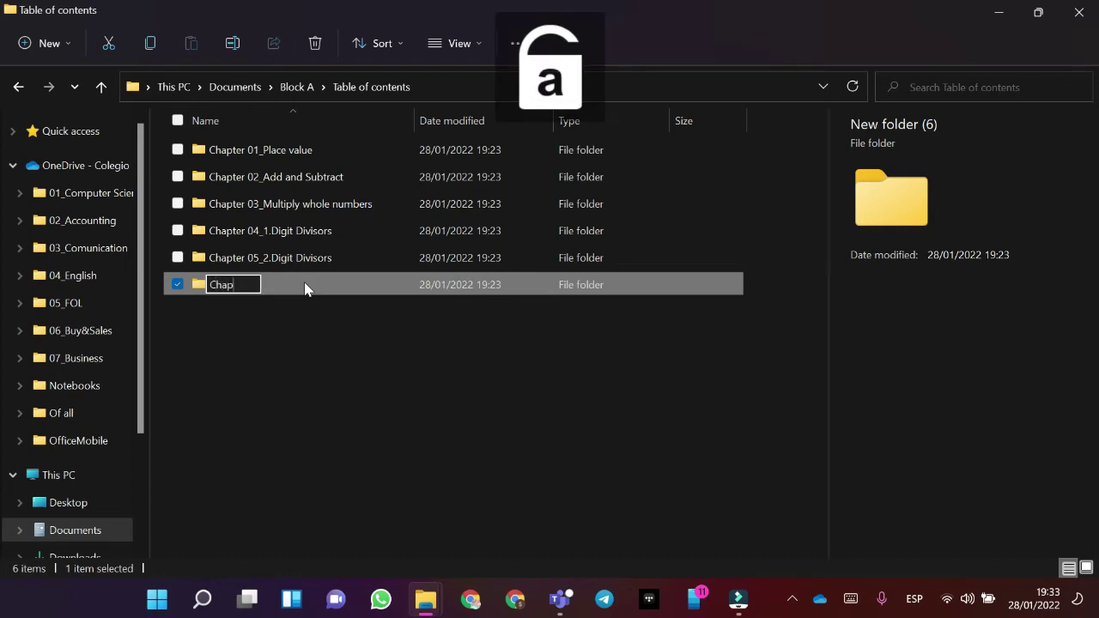
text(ter 06_)
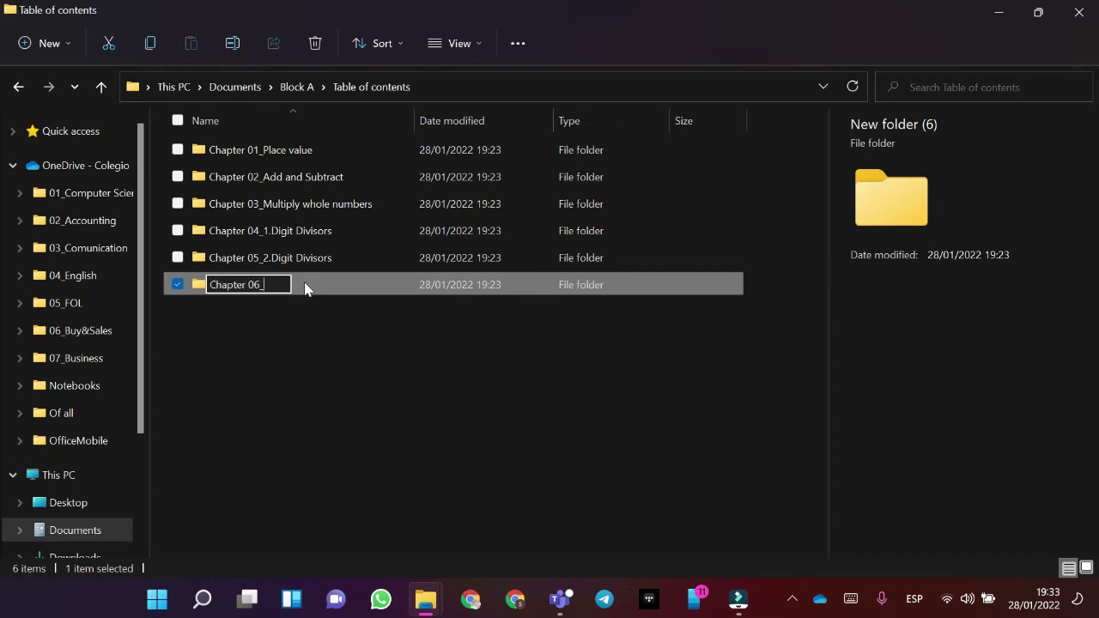
Extend the sixth folder's name to Chapter 06_ Multiply and.
key(Caps_Lock)
text(M)
key(Caps_Lock)
text(ultipl)
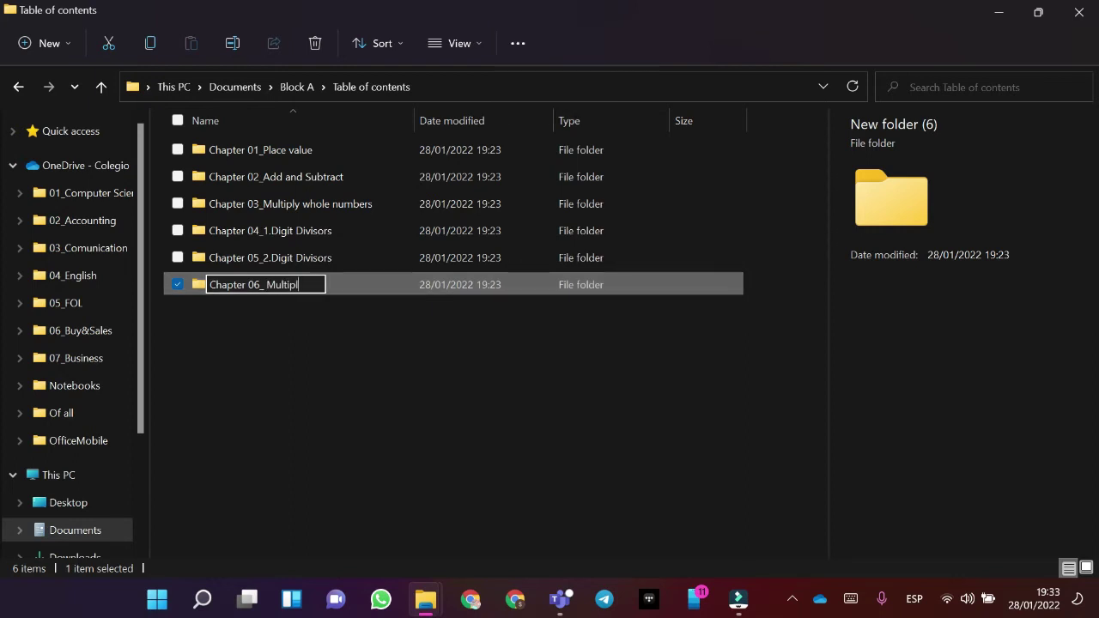
text(y )
text(annd)
key(BackSpace)
key(BackSpace)
key(BackSpace)
key(BackSpace)
text(nd)
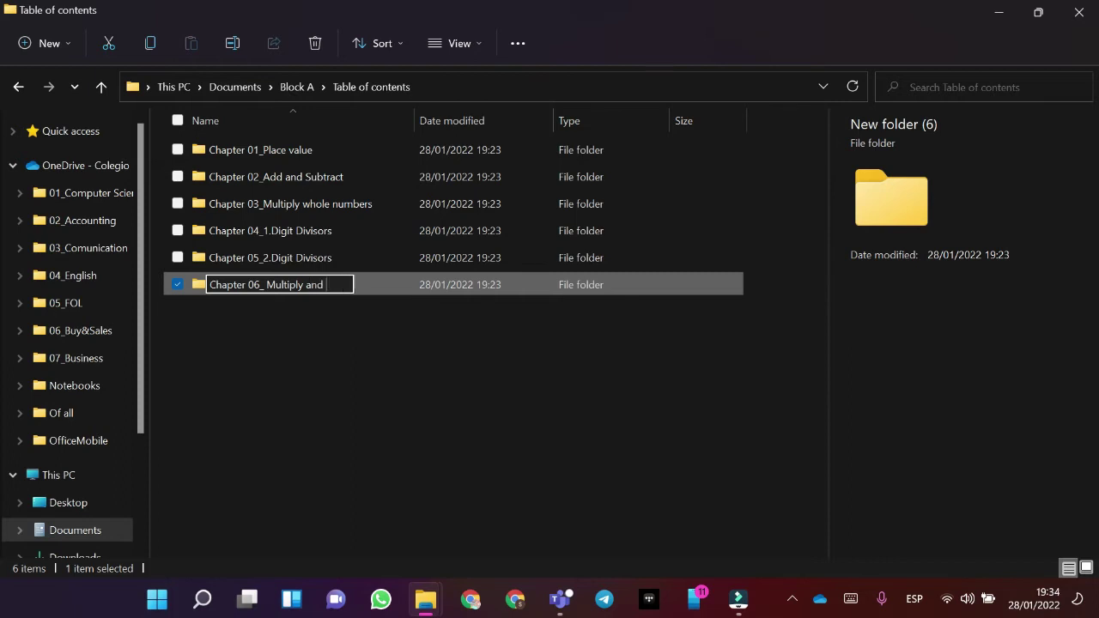
Recheck the Chapter 6 title in Microsoft Teams and complete the sixth folder's name as Chapter 06_ Multiply and divide decimals.
key(alt+Tab)
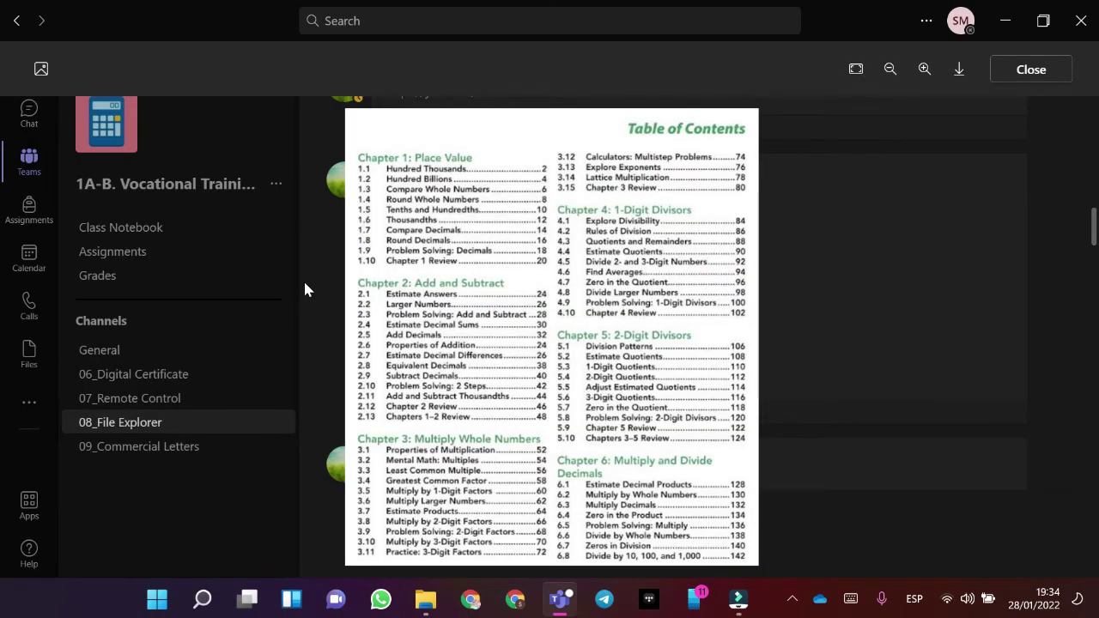
key(alt+Tab)
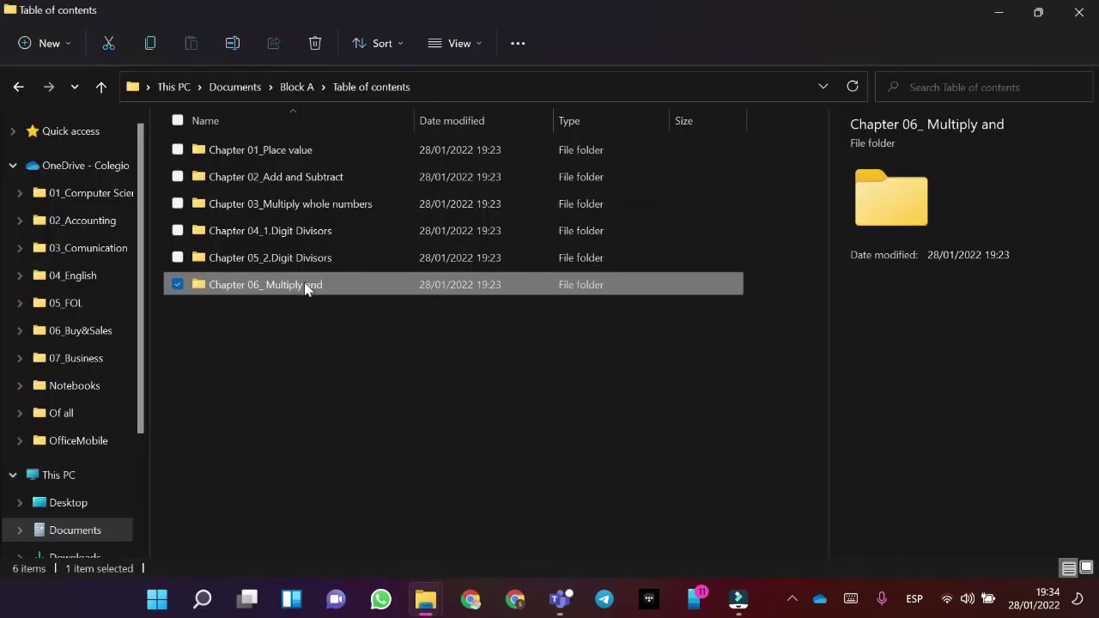
key(F2)
key(End)
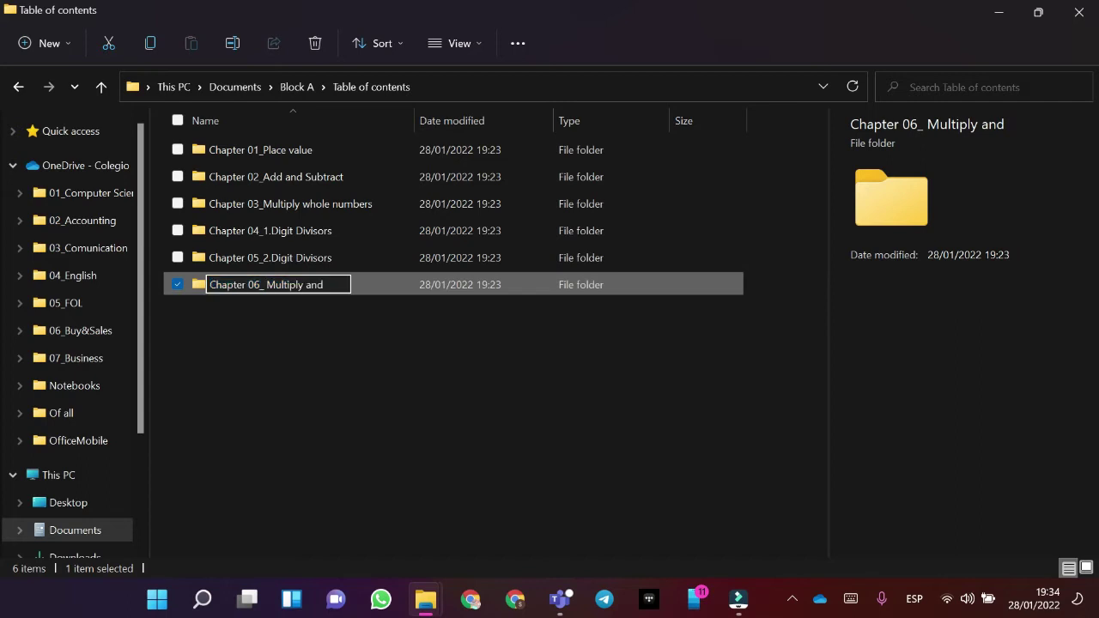
text(n)
key(BackSpace)
text(divide decimals)
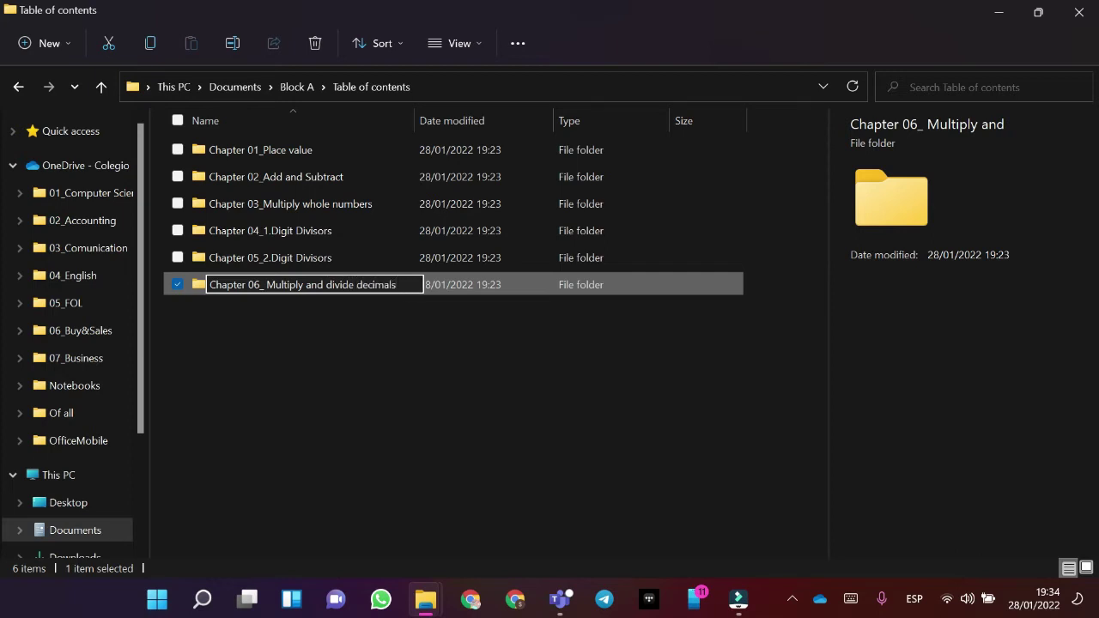
key(Return)
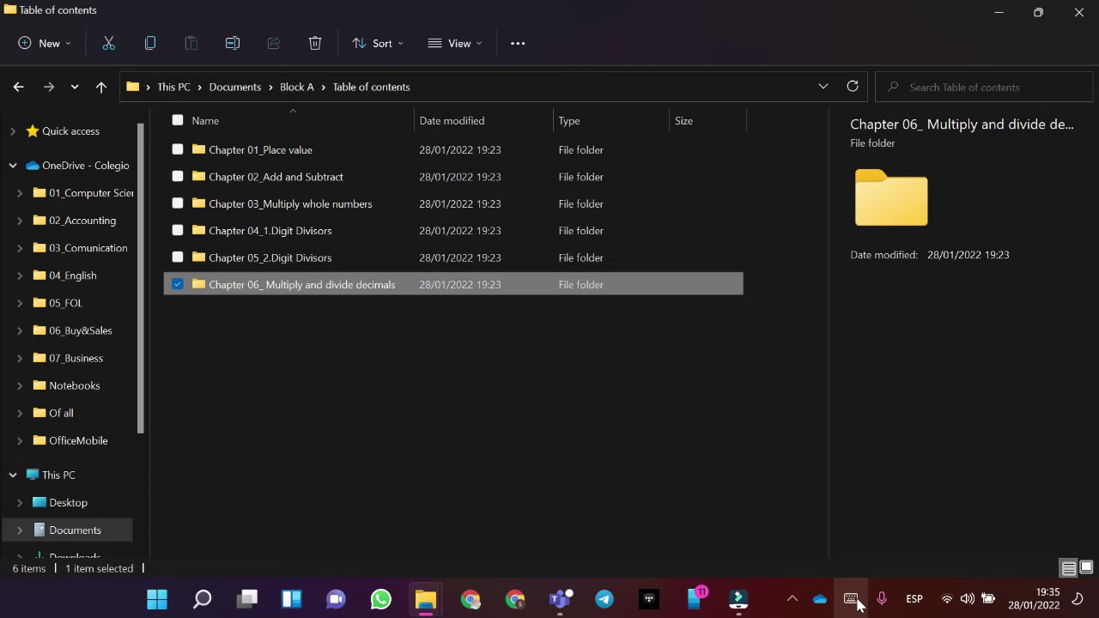
Compare the Microsoft Teams image with the Table of contents folders side by side, and return File Explorer to full screen.
key(alt+Tab)
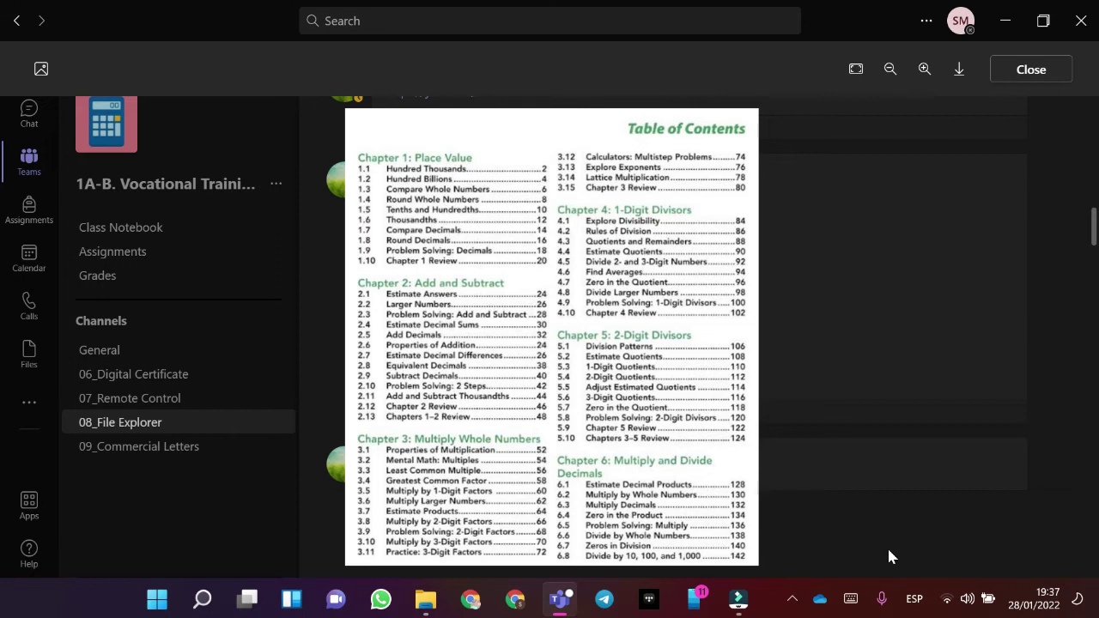
key(super+Left)
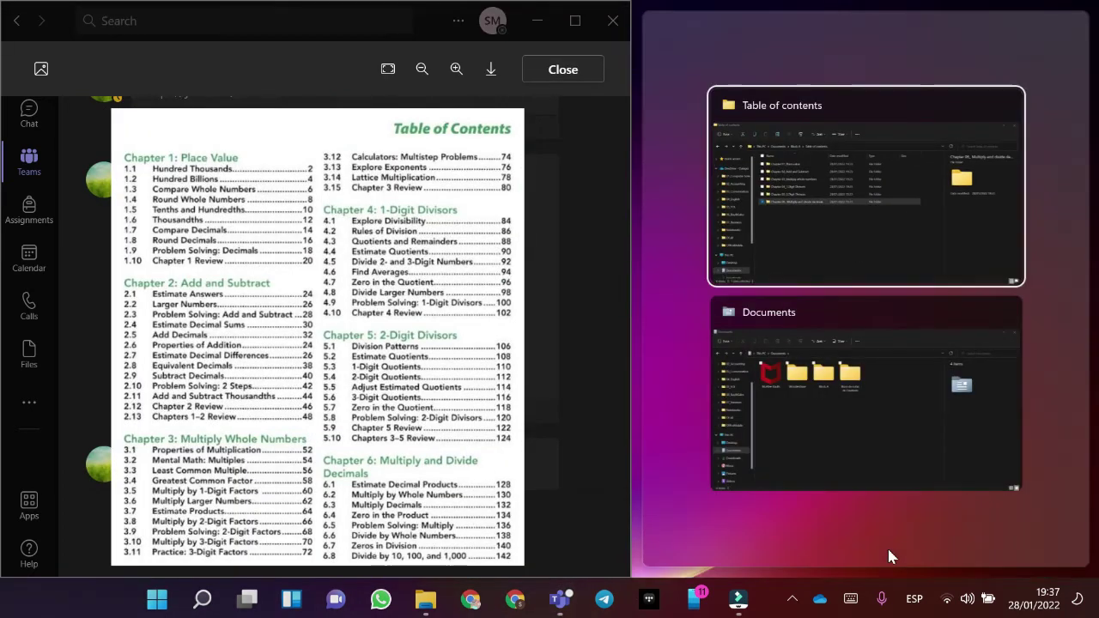
key(Return)
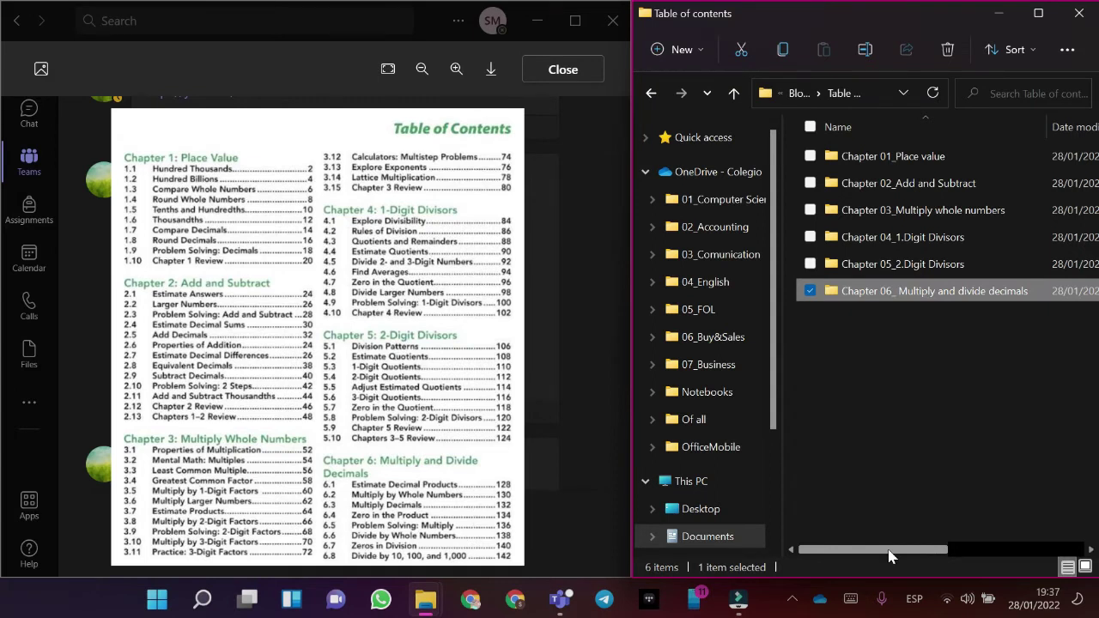
key(super+Up)
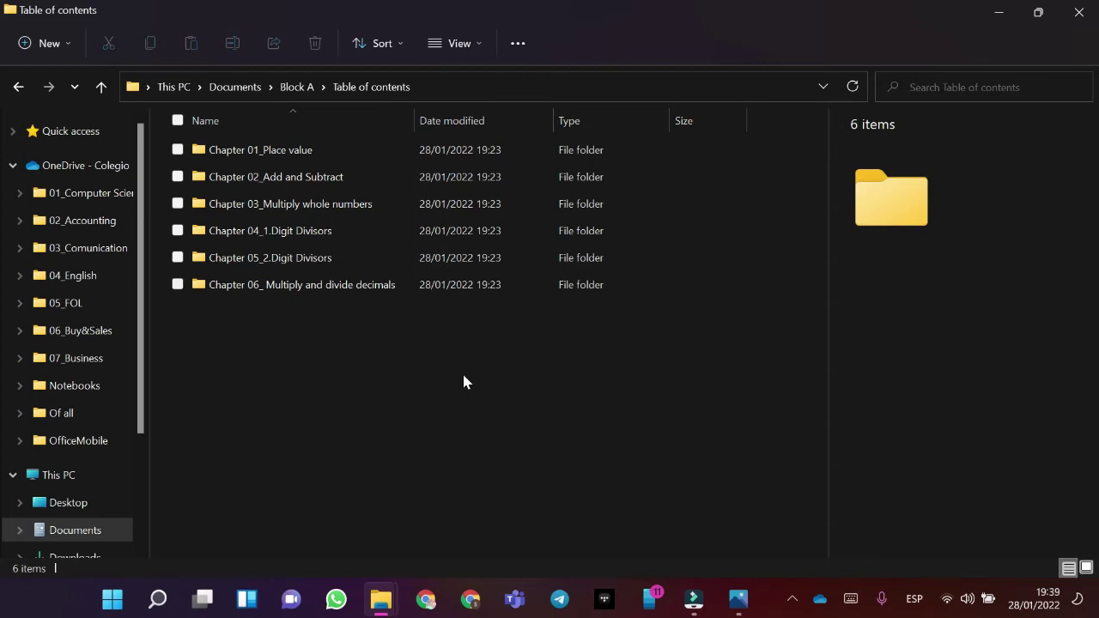
click(222, 163)
key(F2)
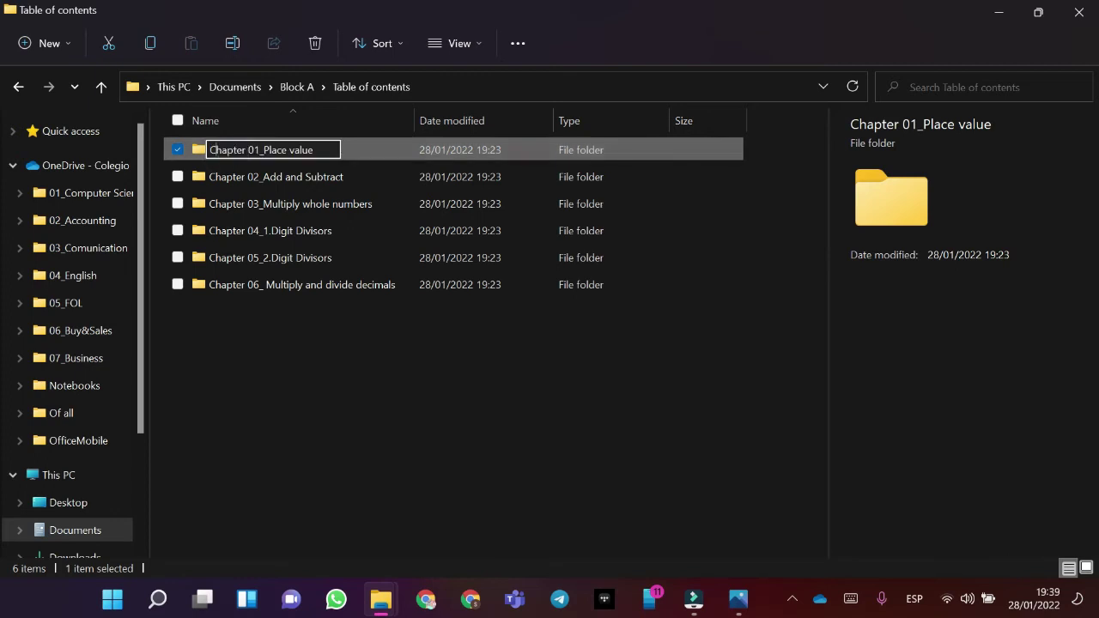
click(361, 158)
Open the Chapter 01_Place value folder and create a new subfolder inside it.
double_click(362, 161)
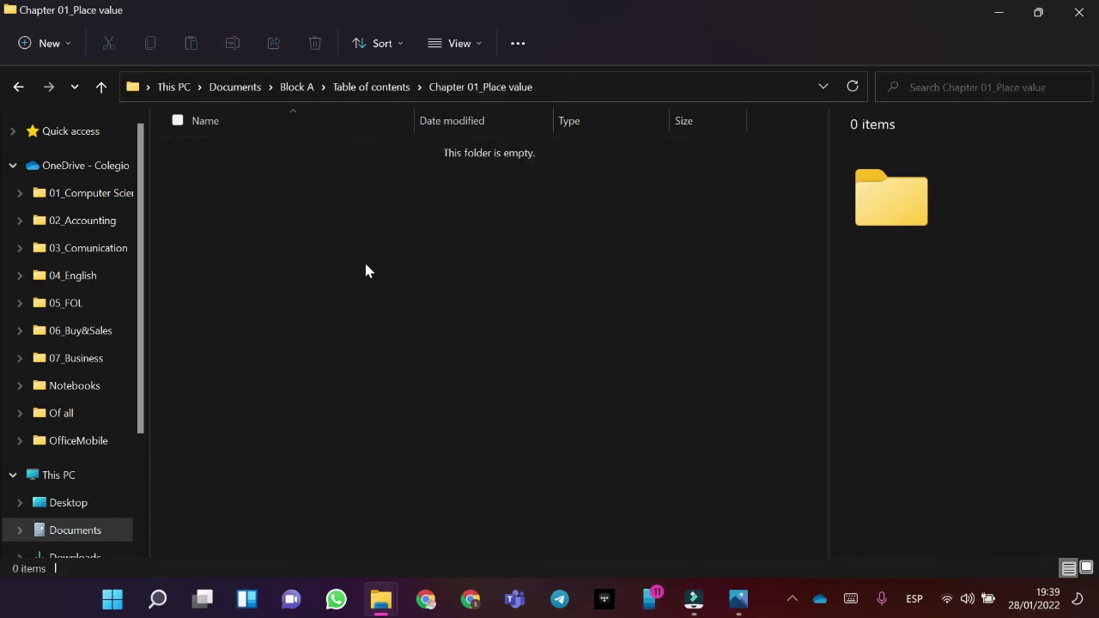
key(ctrl+shift+n)
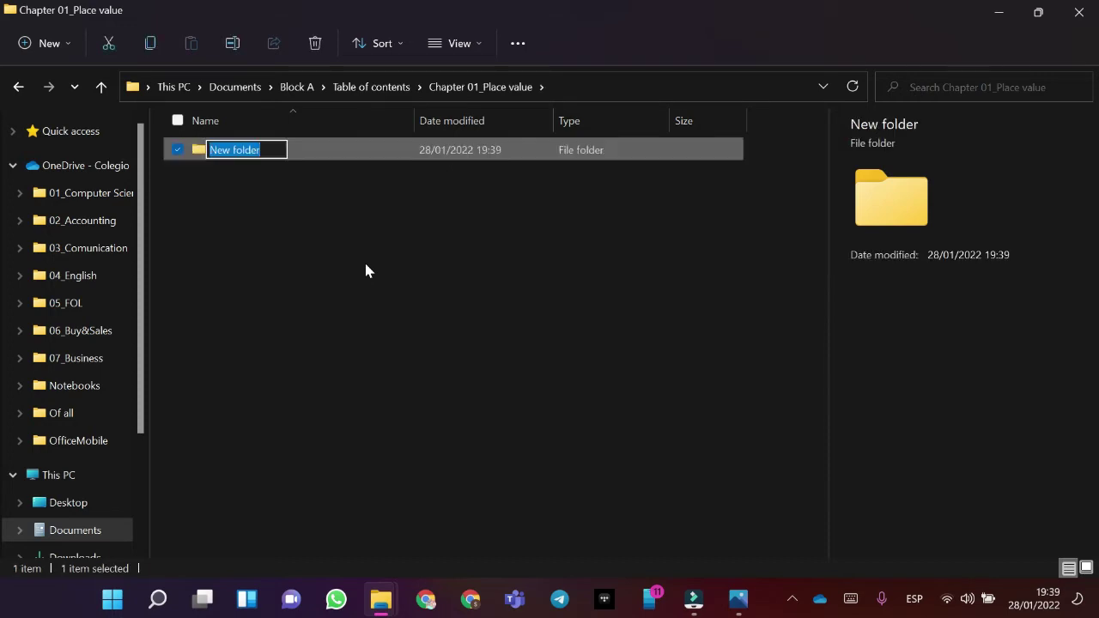
key(BackSpace)
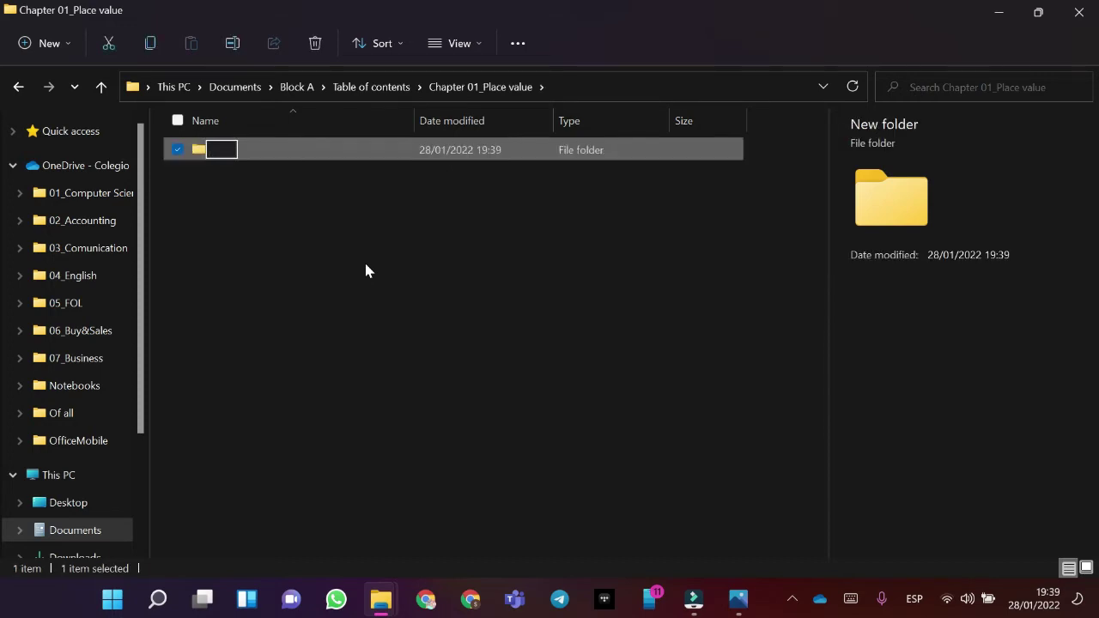
Switch to the MicrosoftTeams-image.png window in Photos and check the title of section 1.1 under Chapter 1.
click(792, 599)
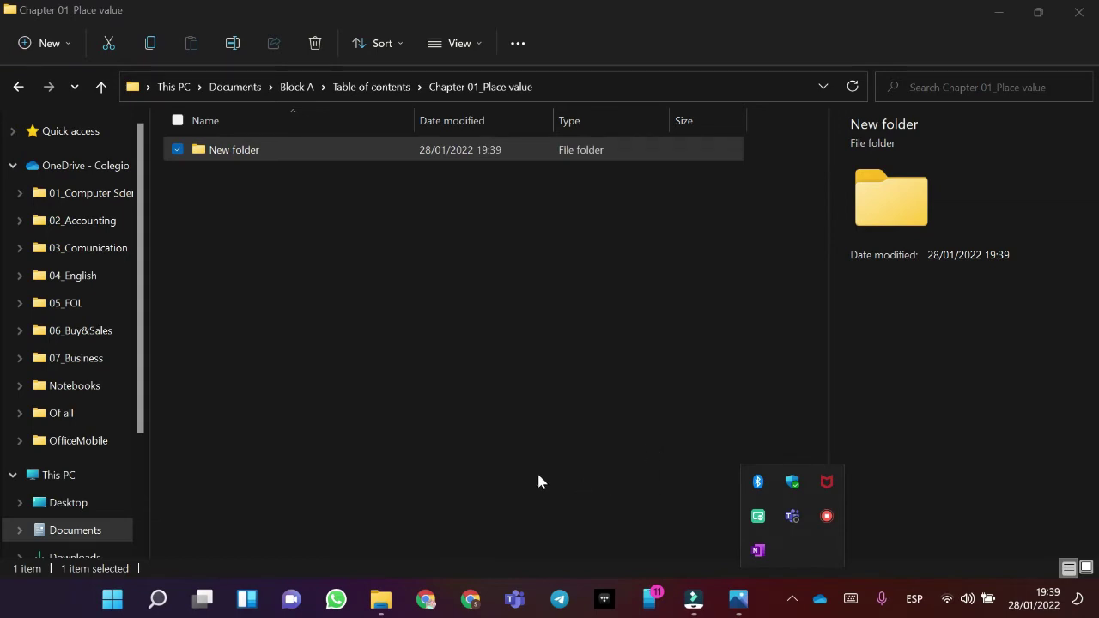
key(super+Tab)
key(super+Tab)
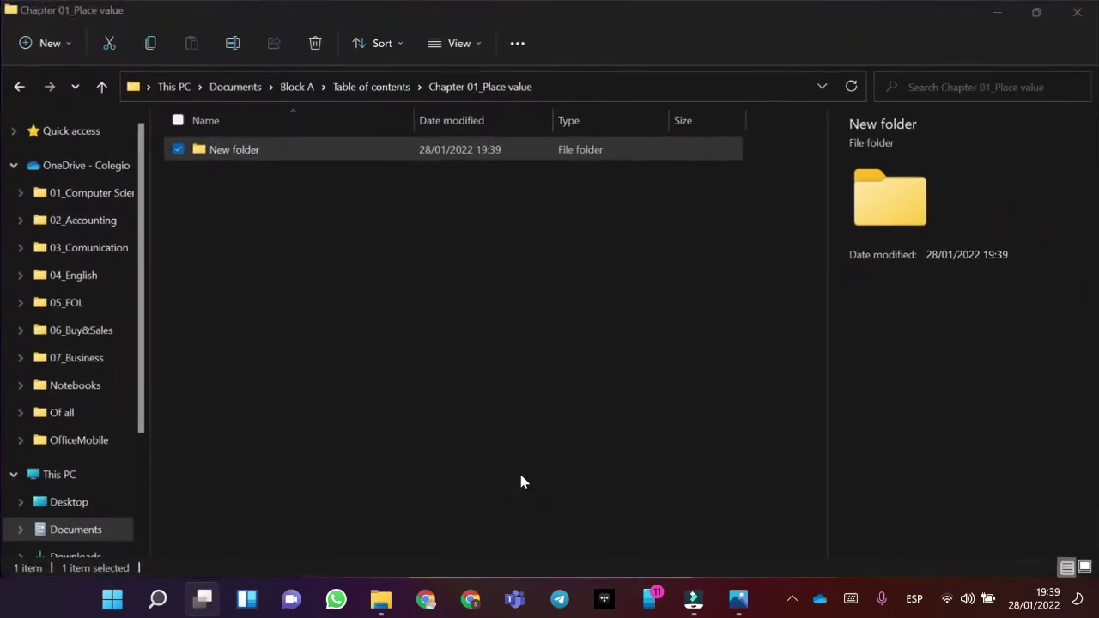
key(super)
key(super+Tab)
key(Right)
key(Return)
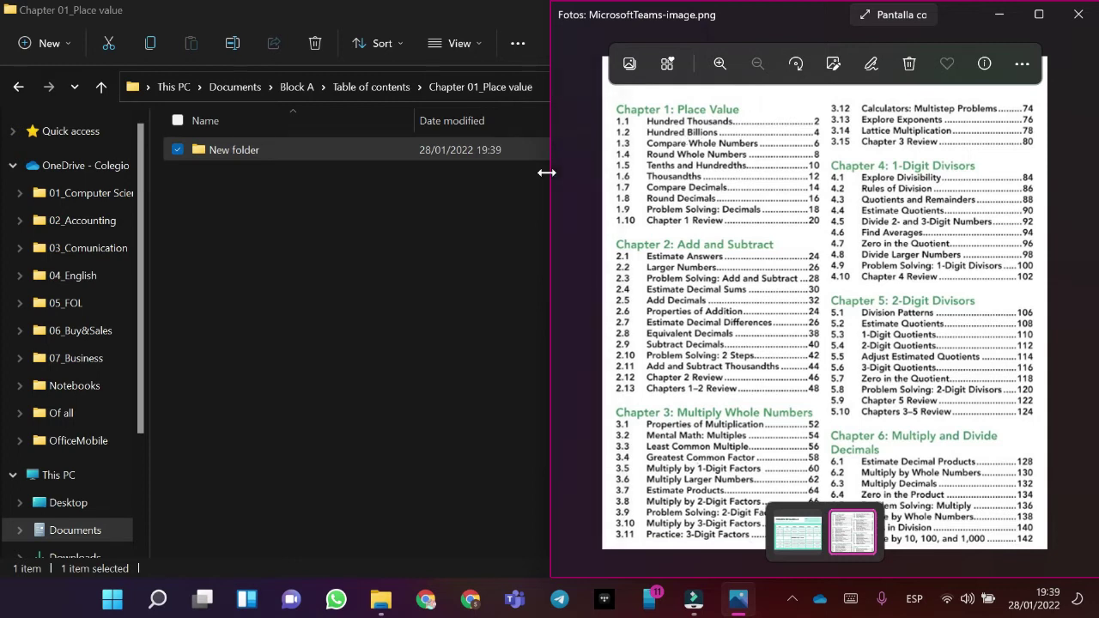
Return to File Explorer and rename the new folder in Chapter 01_Place value as 1.1 Hundread Thousands.
key(super+Tab)
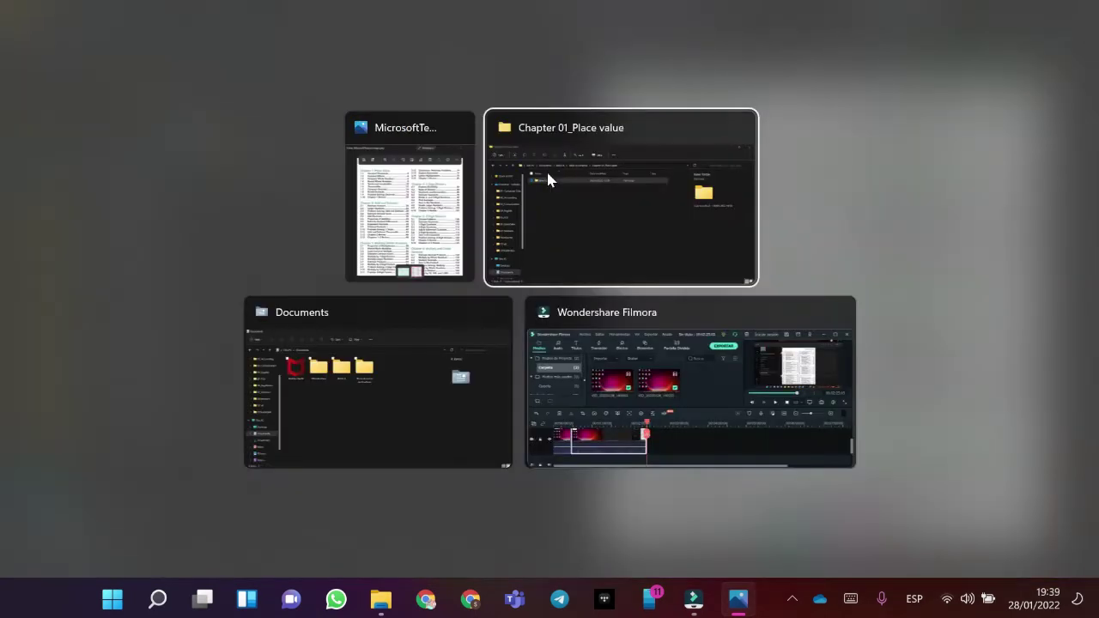
click(546, 169)
key(F2)
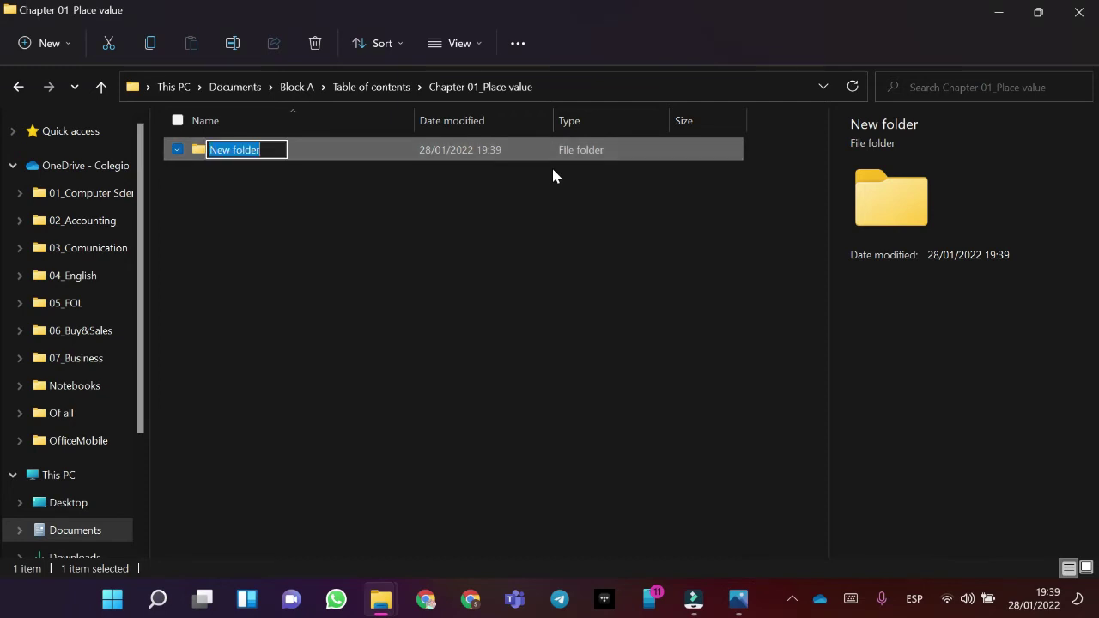
key(BackSpace)
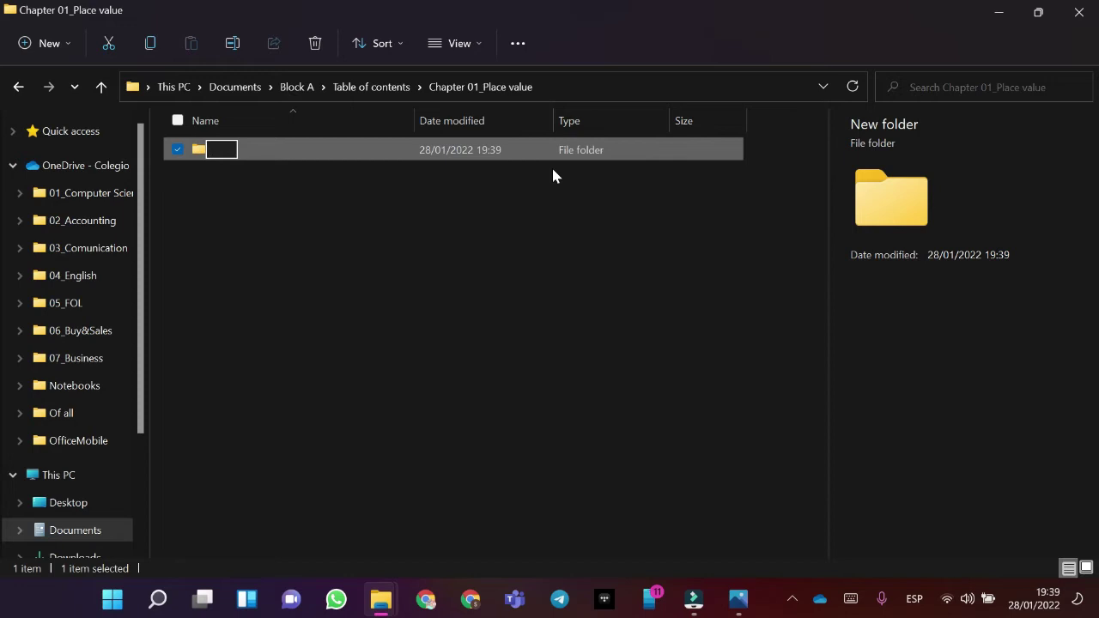
text(1.1)
key(Caps_Lock)
text(H)
key(Caps_Lock)
text(undrea)
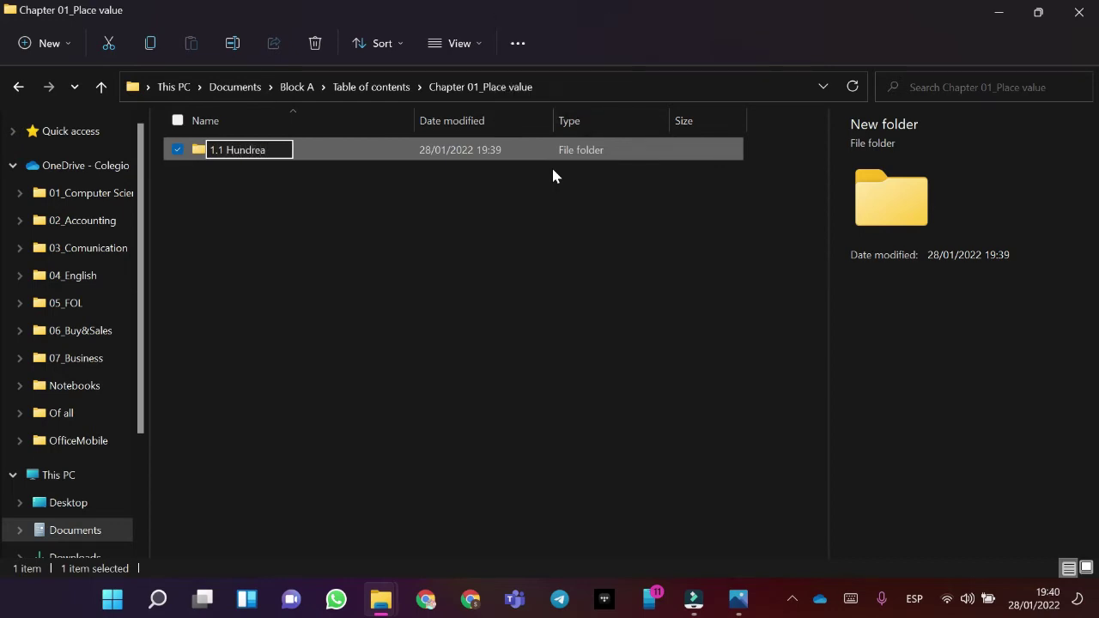
text(d)
key(Caps_Lock)
text(T)
key(Caps_Lock)
text(hou)
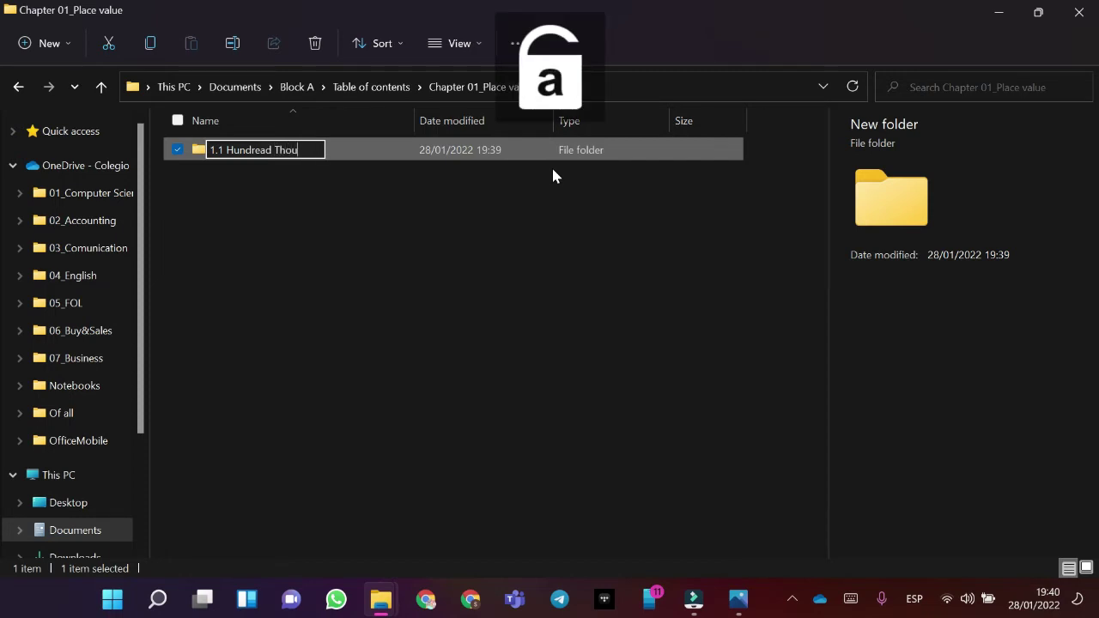
text(sands)
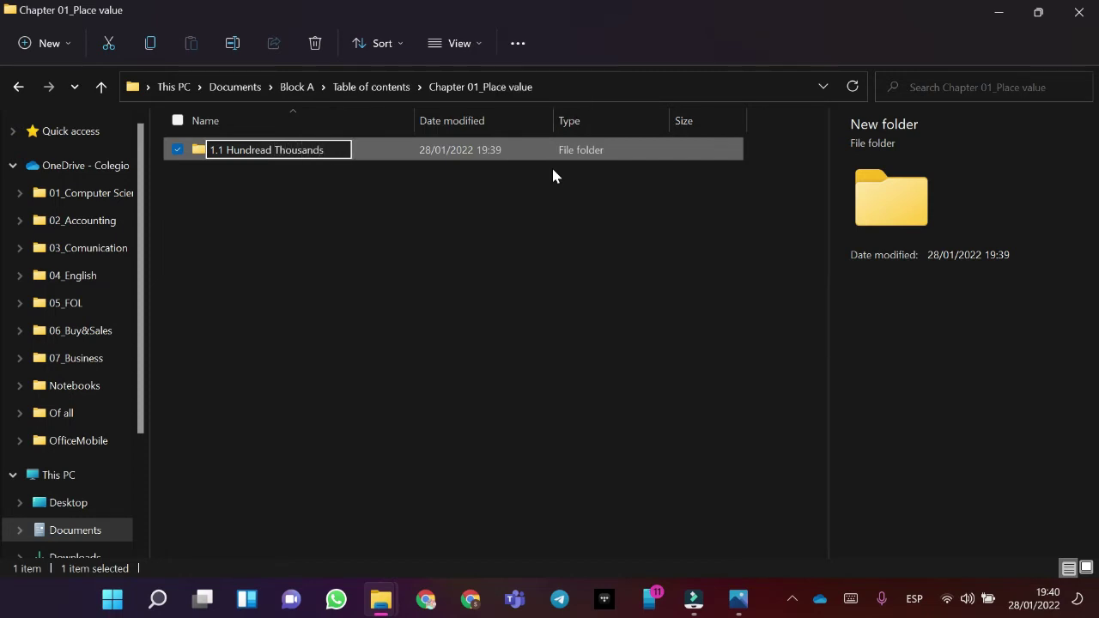
key(Return)
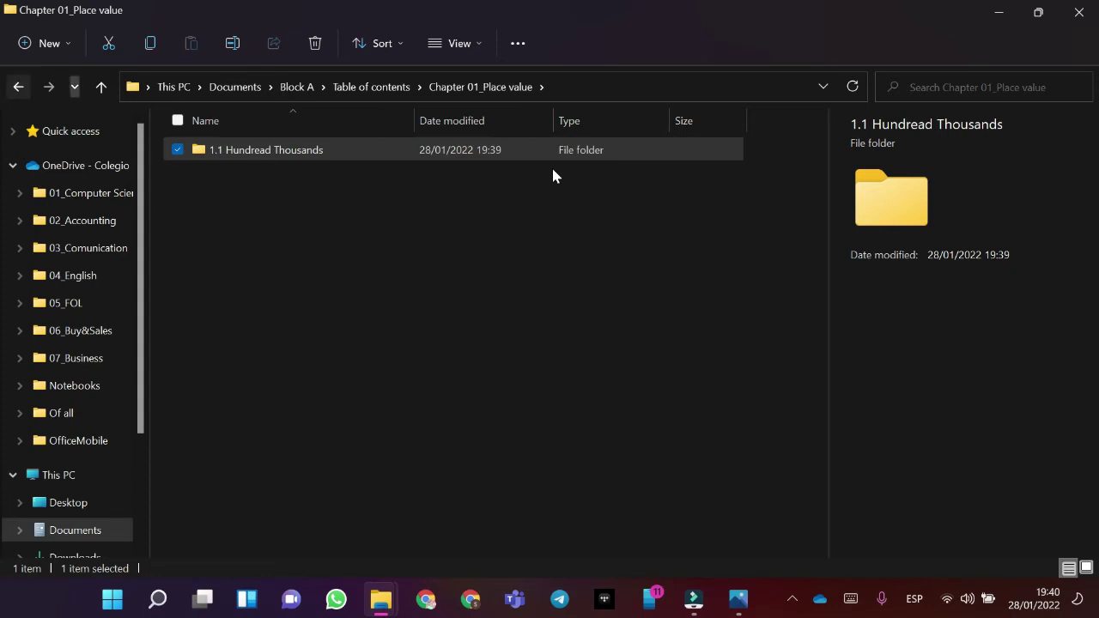
Check the Chapter 1 section titles in the Photos image and return to the Chapter 01_Place value folder in File Explorer.
key(super+Left)
key(Return)
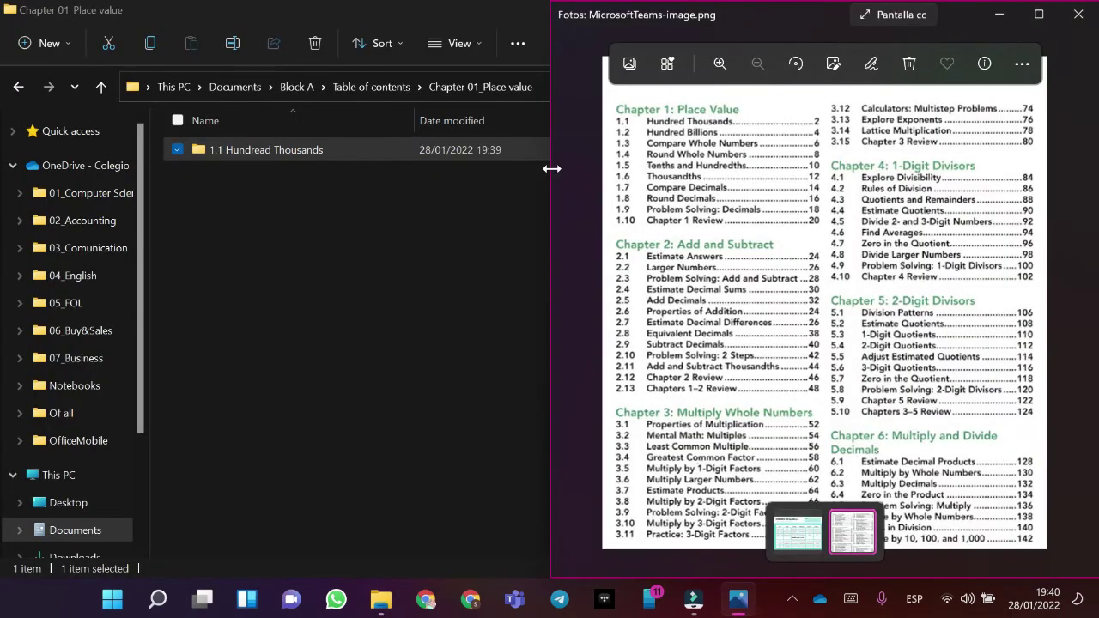
click(337, 277)
key(super+Up)
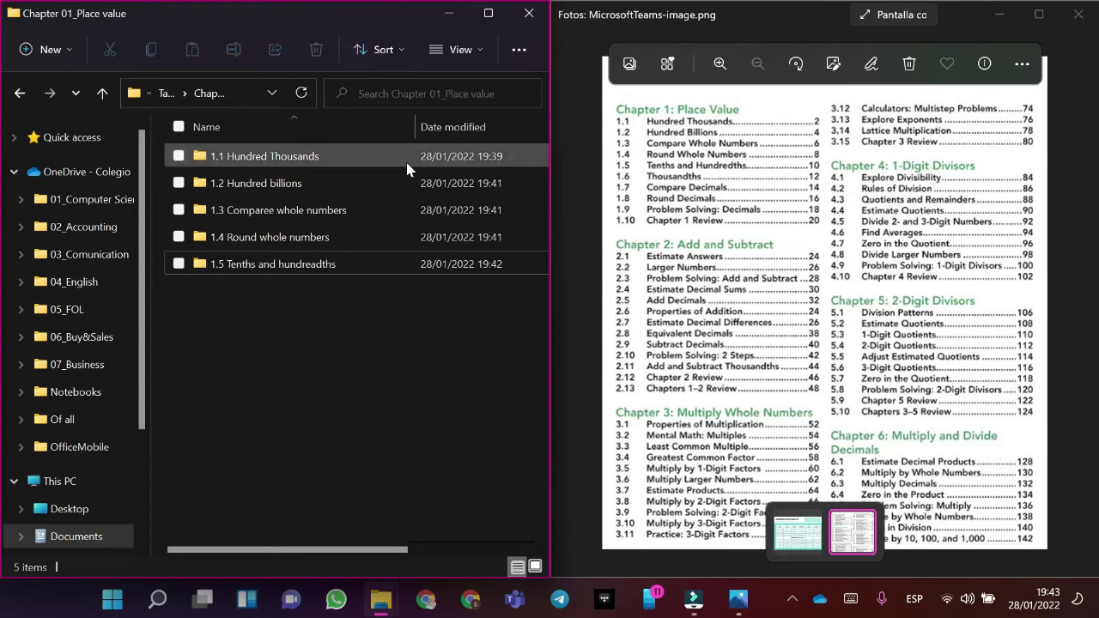
Correct the spelling of the 1.3 folder's name to 1.3 Compare whole numbers.
click(342, 183)
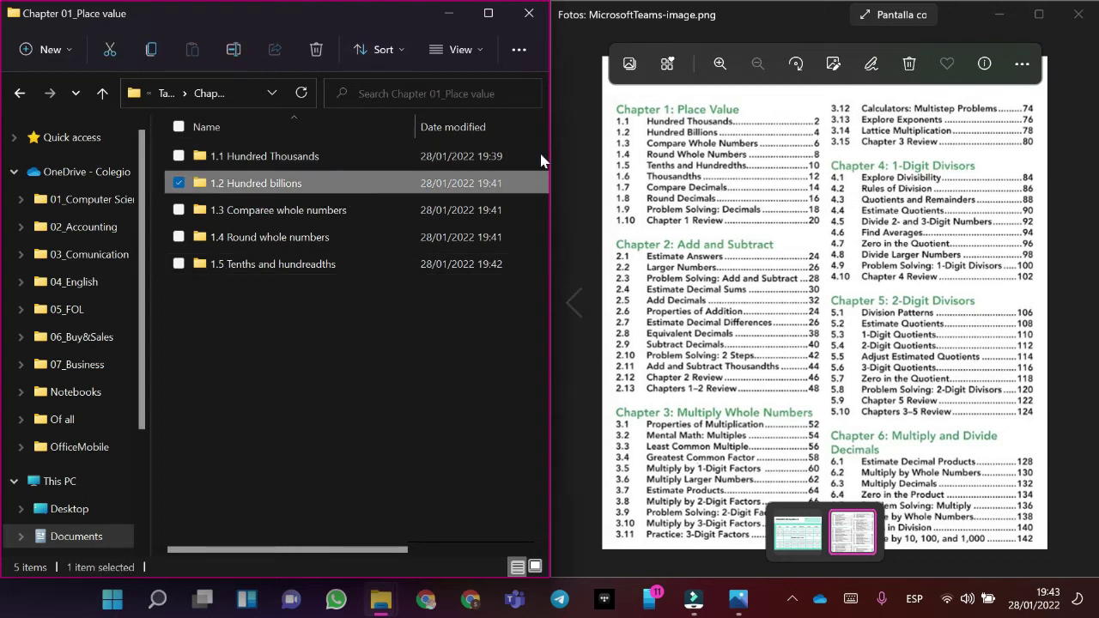
click(283, 213)
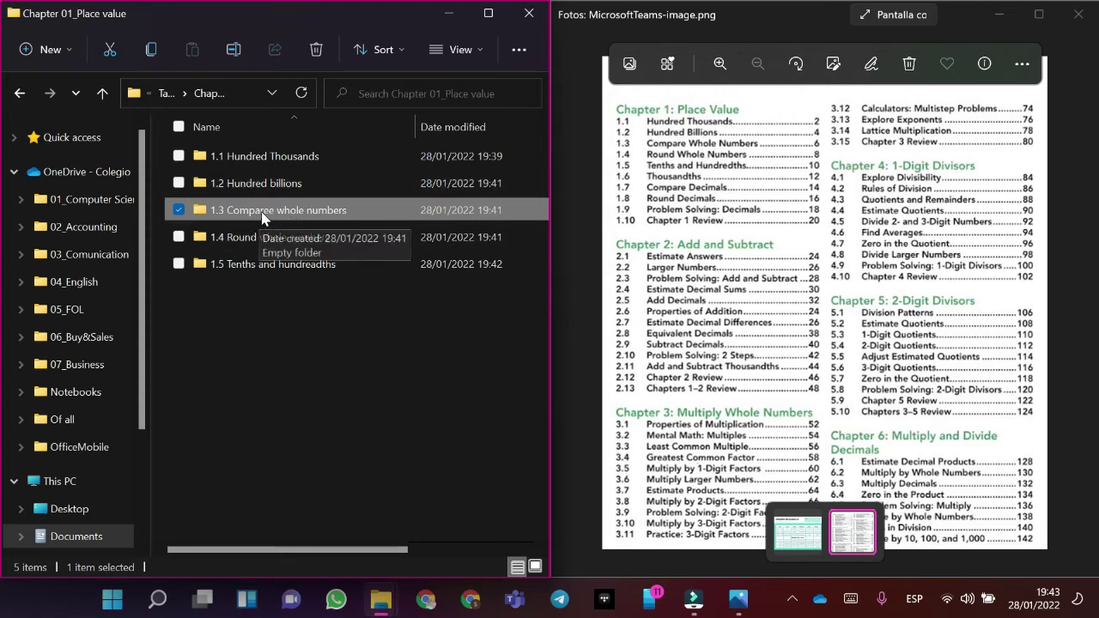
key(F2)
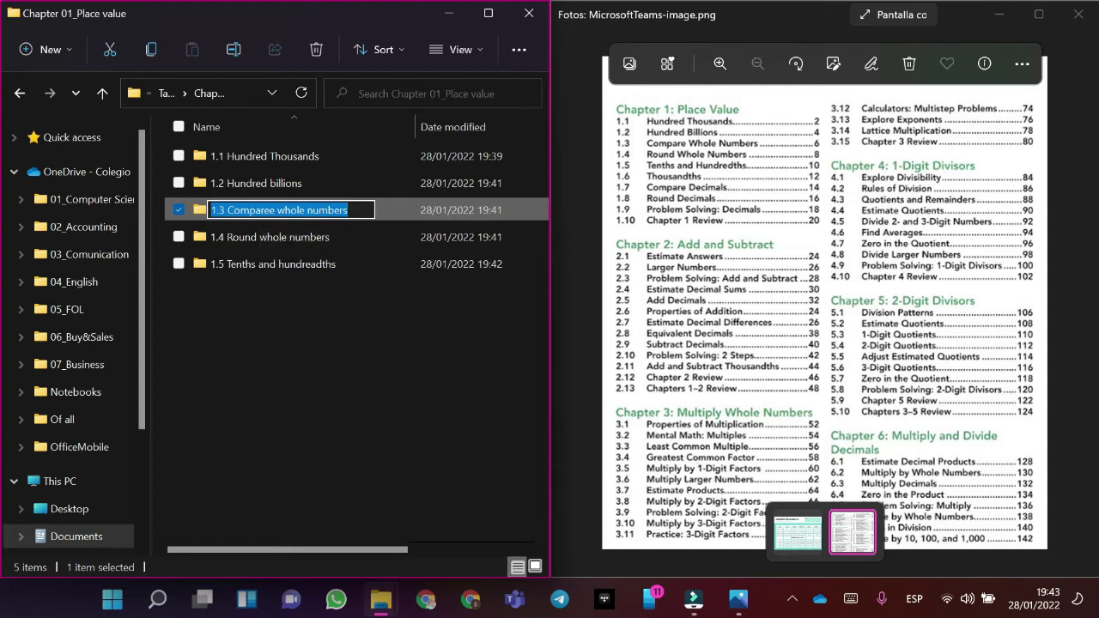
click(274, 211)
key(BackSpace)
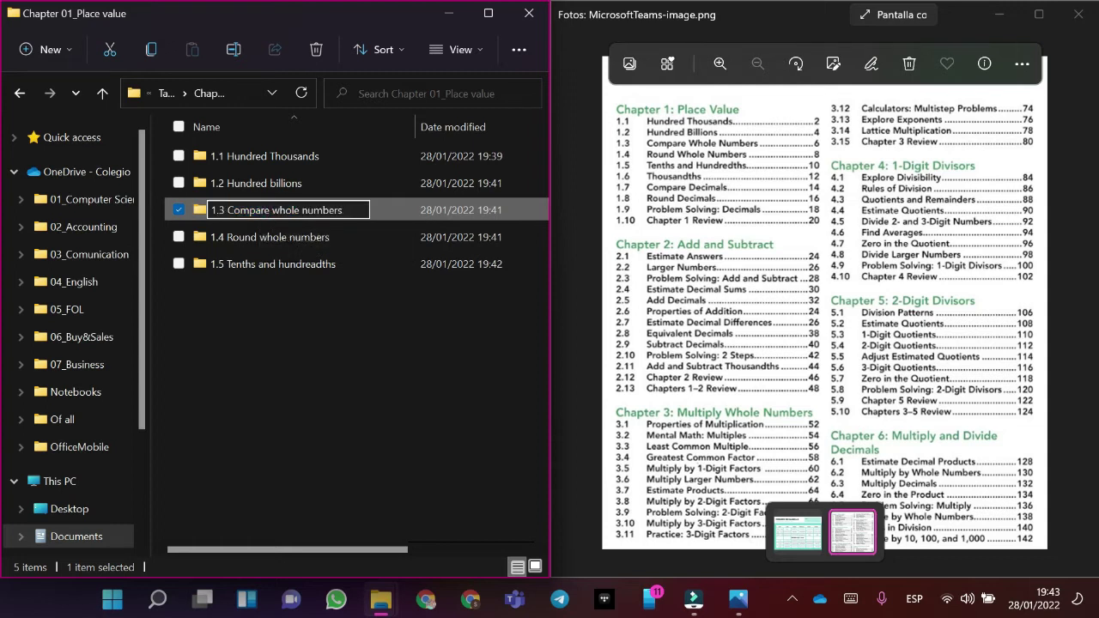
key(Return)
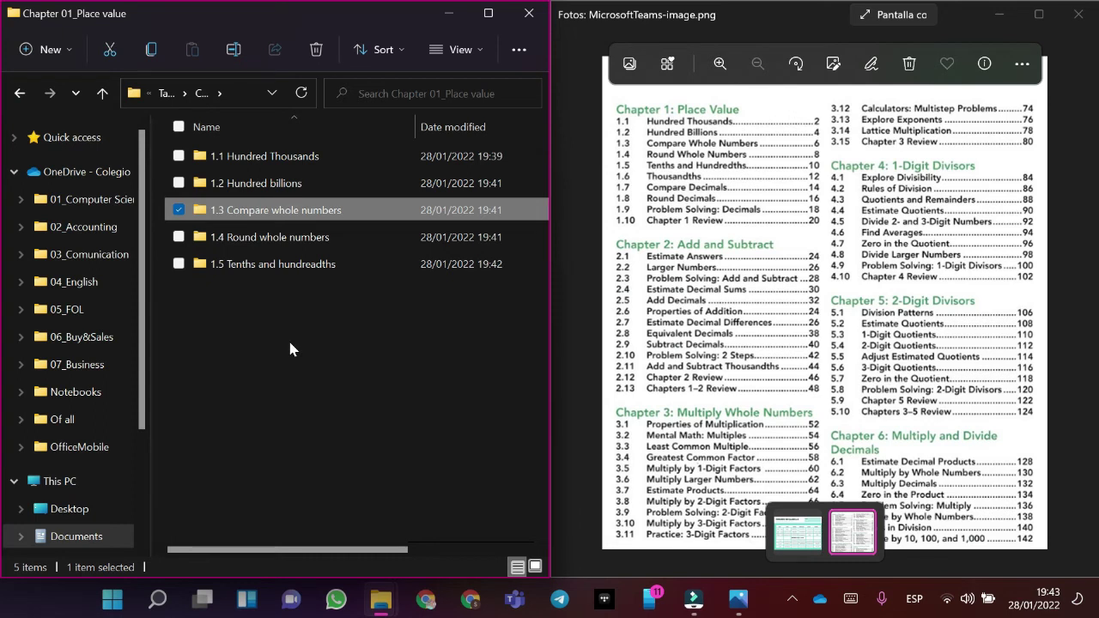
Open the Chapter 02_Add and Subtract folder from Table of contents and check the section 2.1 title in the Photos image.
click(20, 93)
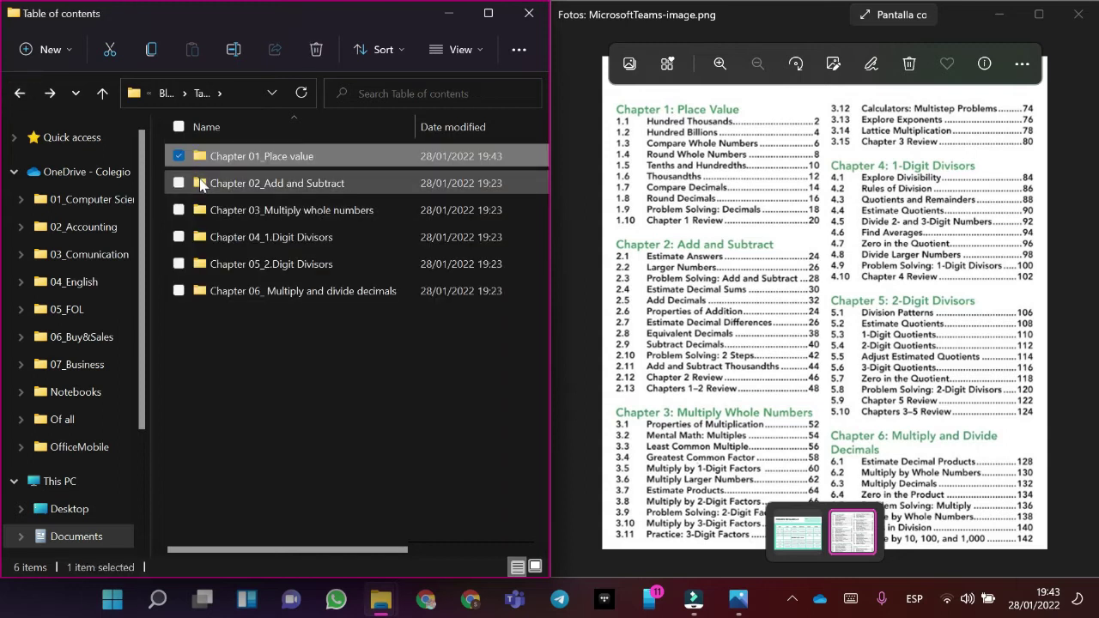
double_click(199, 185)
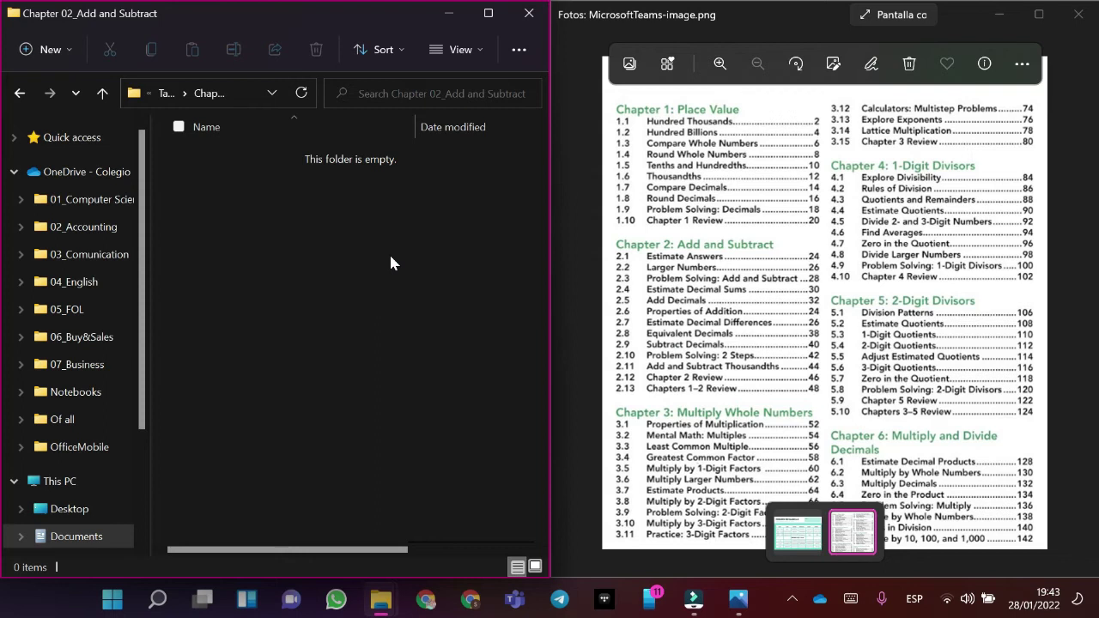
key(super+Up)
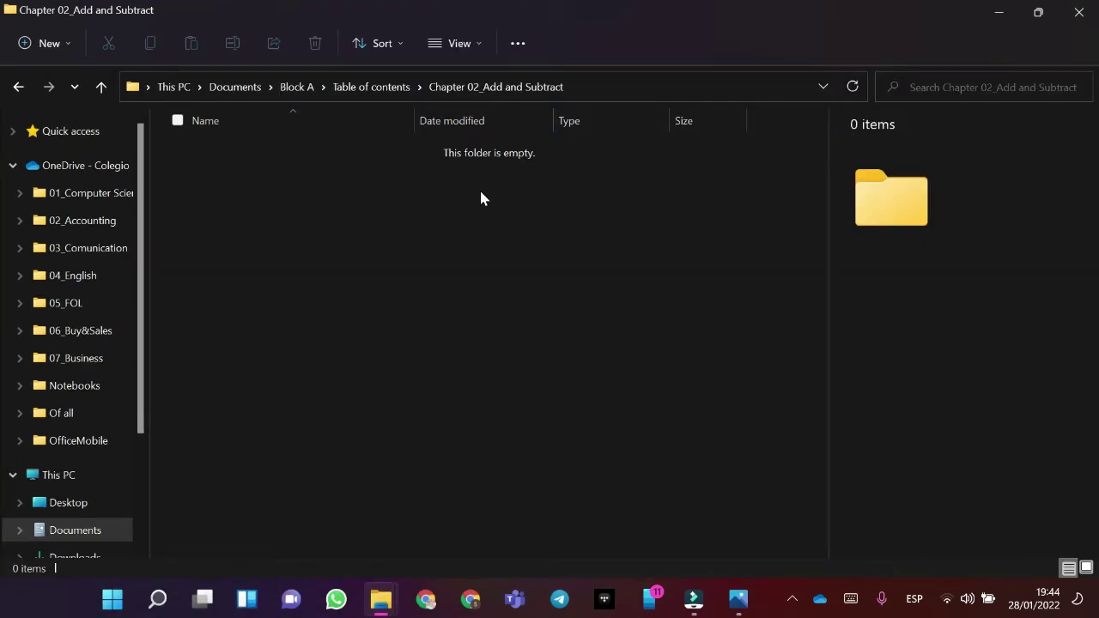
key(super+Left)
key(Return)
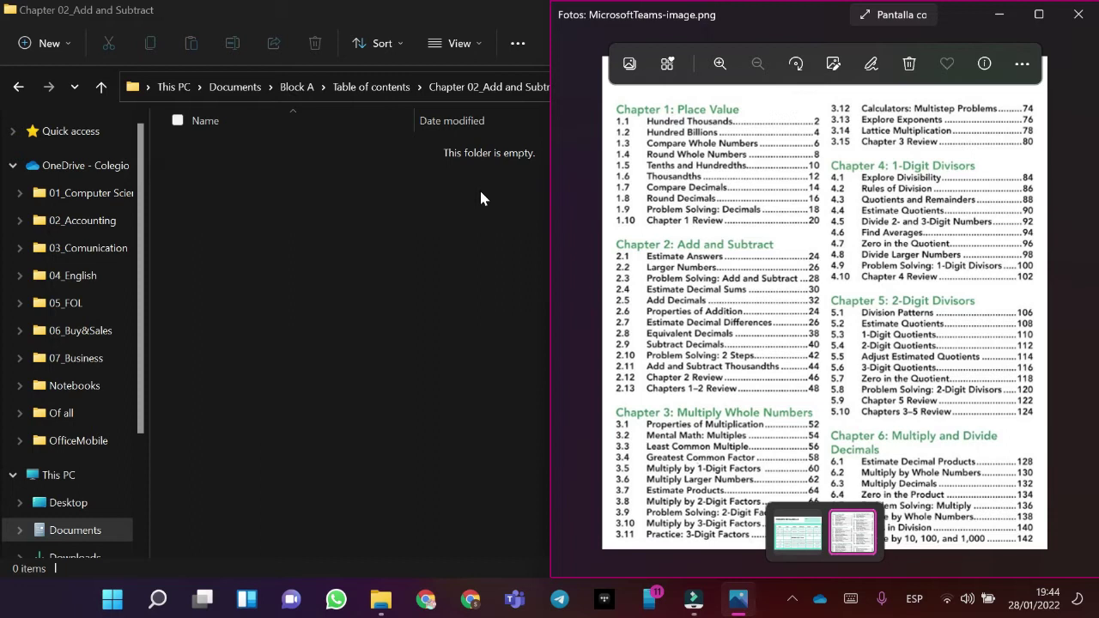
key(alt+Tab)
key(super+Up)
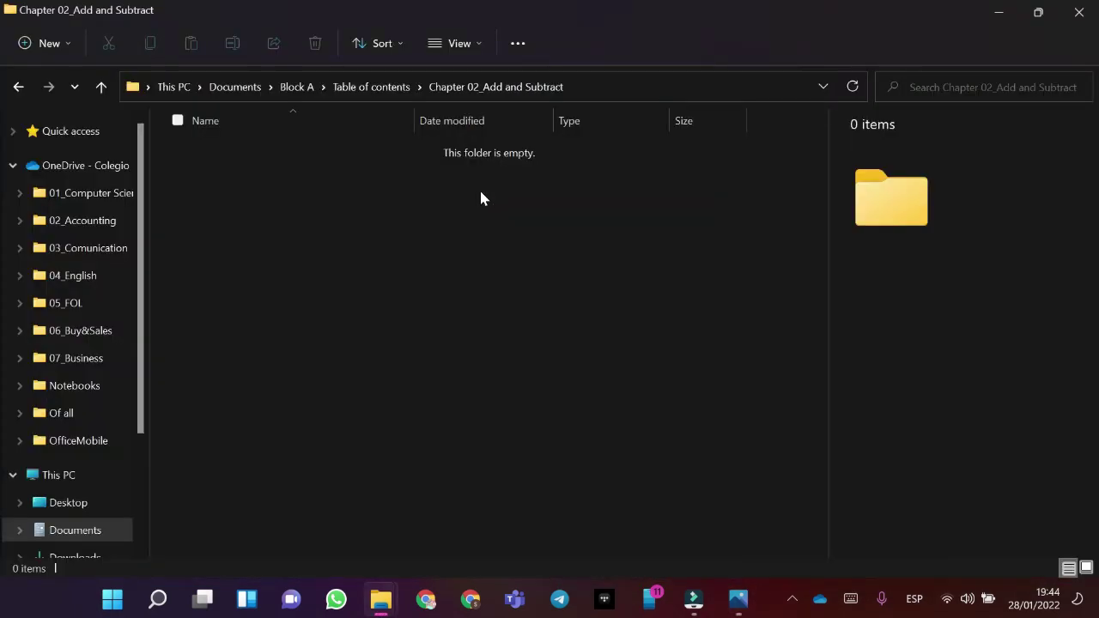
Create a subfolder in Chapter 02_Add and Subtract named 2.1 Estimate answers.
key(ctrl+shift+n)
key(BackSpace)
text(1)
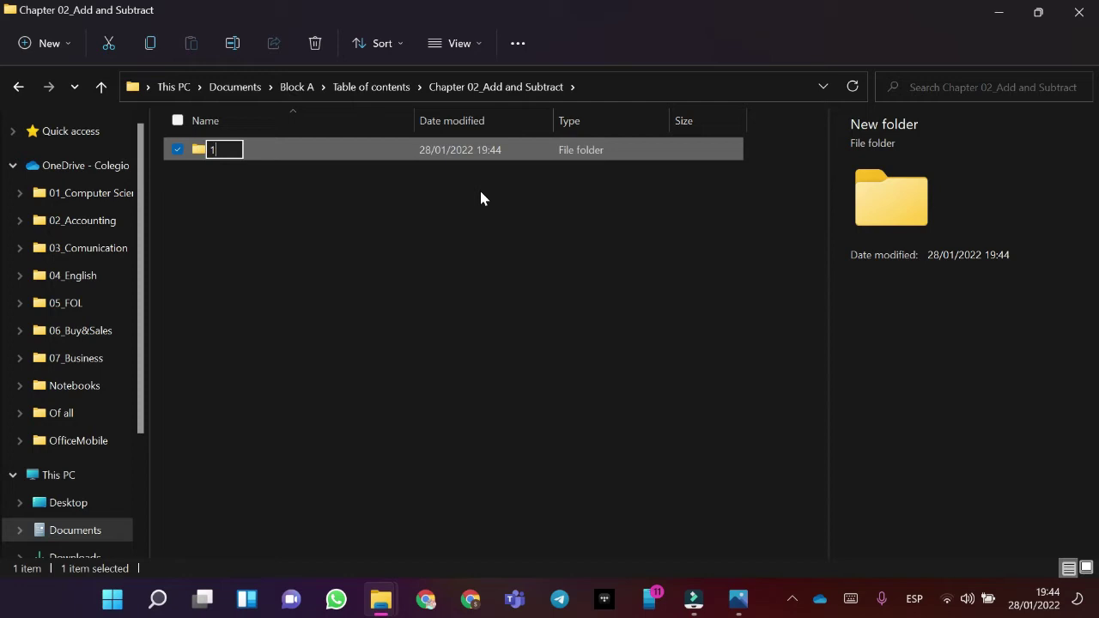
key(BackSpace)
text(2.1)
key(Caps_Lock)
text(W)
key(BackSpace)
text(E)
key(Caps_Lock)
text(d)
key(BackSpace)
text(tha)
key(BackSpace)
key(BackSpace)
key(BackSpace)
text(stimate)
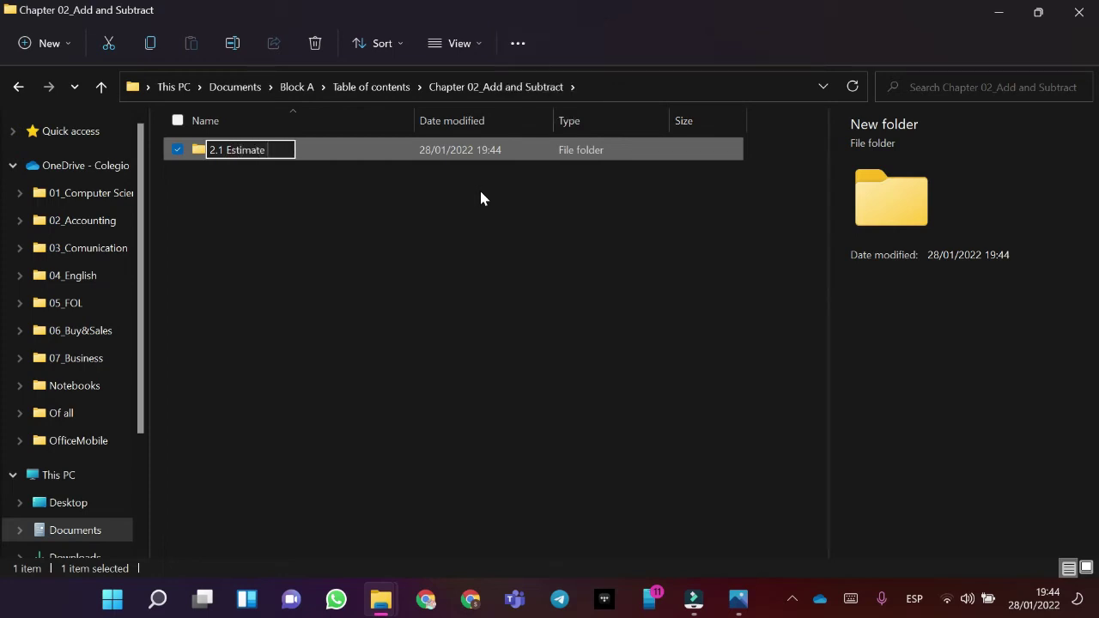
key(Caps_Lock)
key(Caps_Lock)
text(ans)
text(wers)
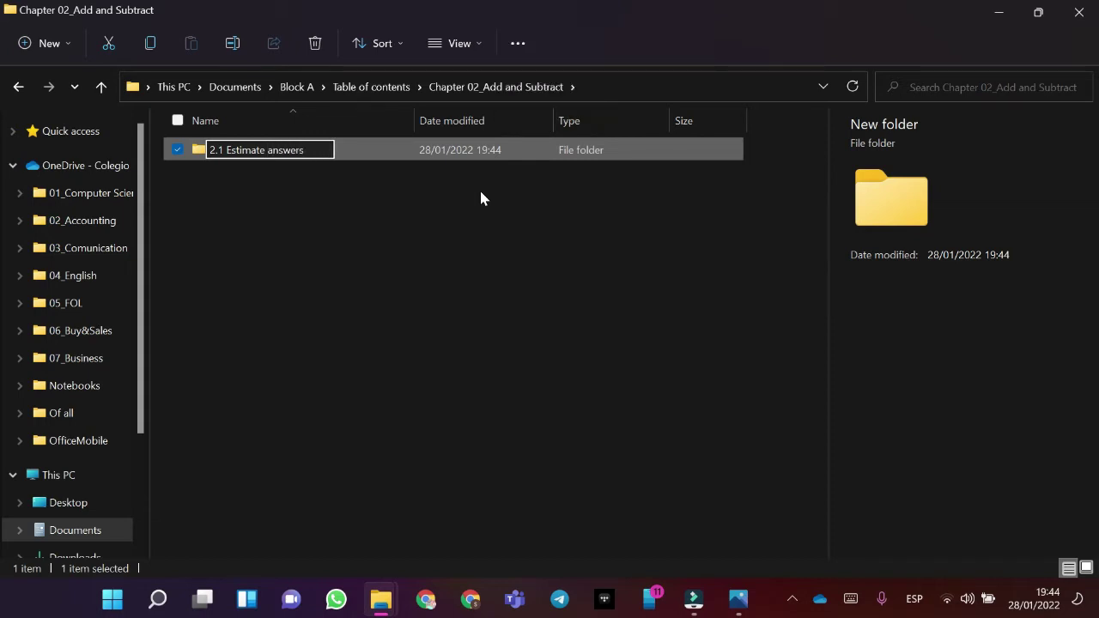
key(Return)
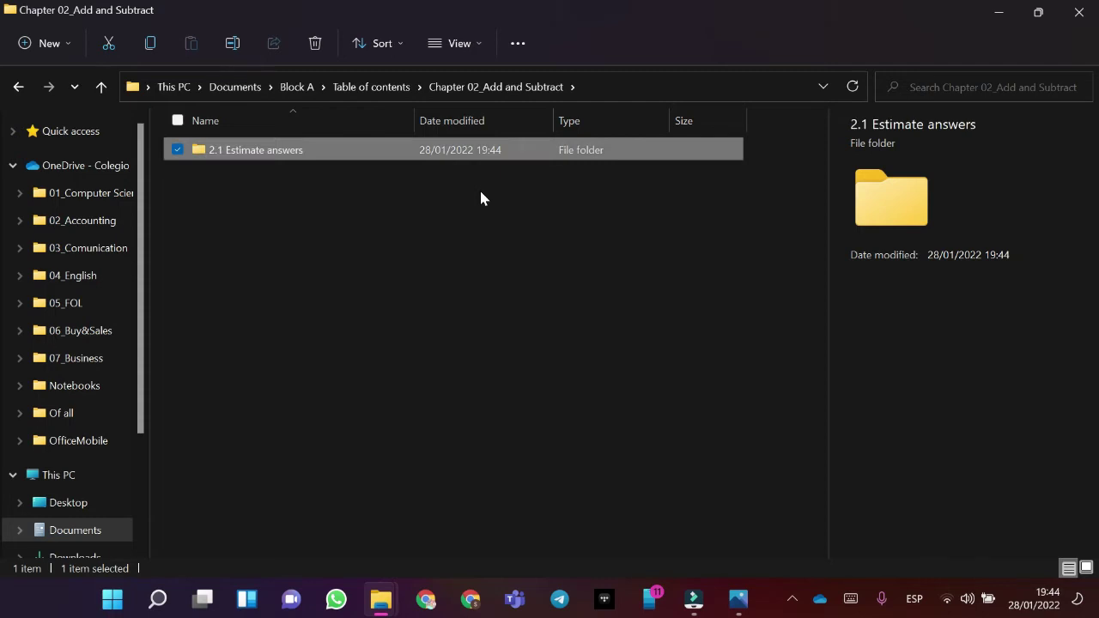
Check the next Chapter 2 section title in the Photos image and return to the Chapter 02_Add and Subtract folder.
key(alt+Tab)
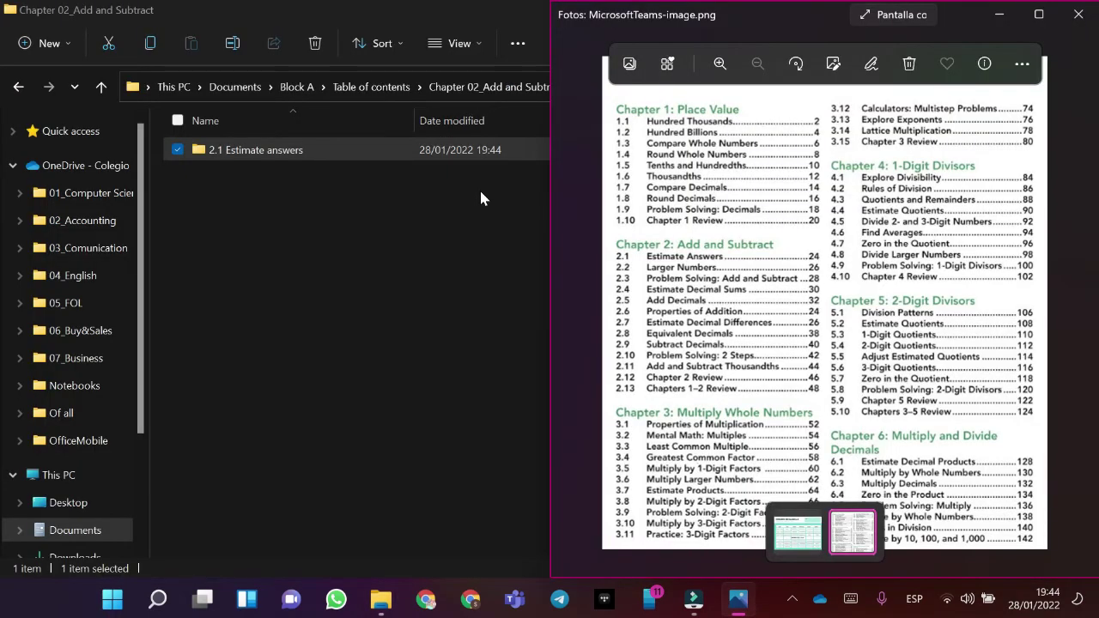
click(479, 198)
key(super+Up)
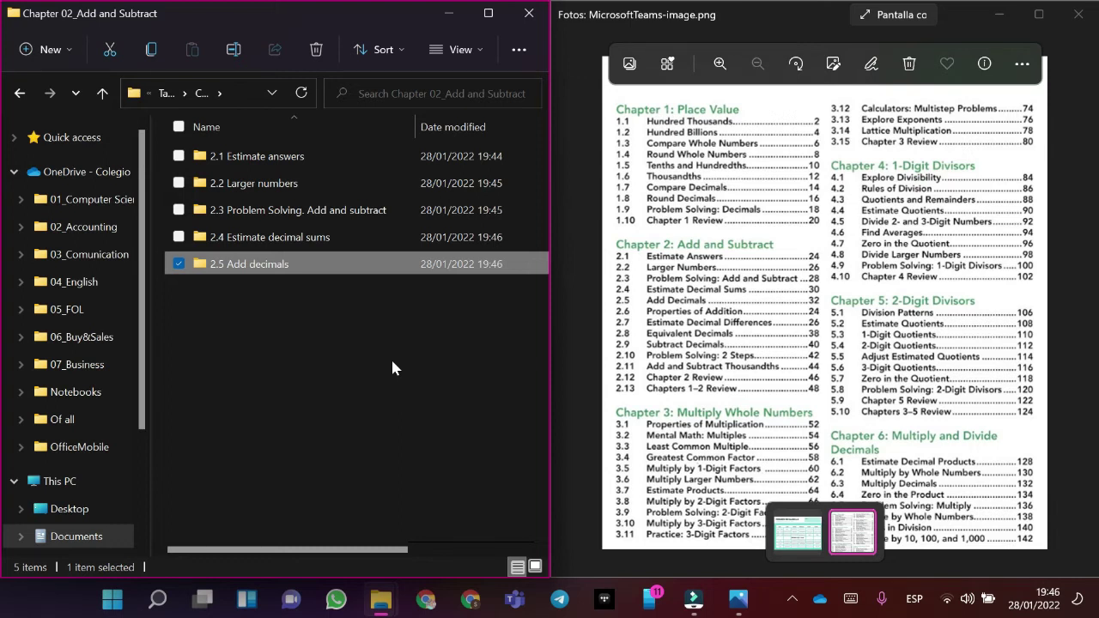
Compare the Chapter 2 list in the image with its subfolders, and open the Chapter 03_Multiply whole numbers folder from Table of contents.
click(661, 293)
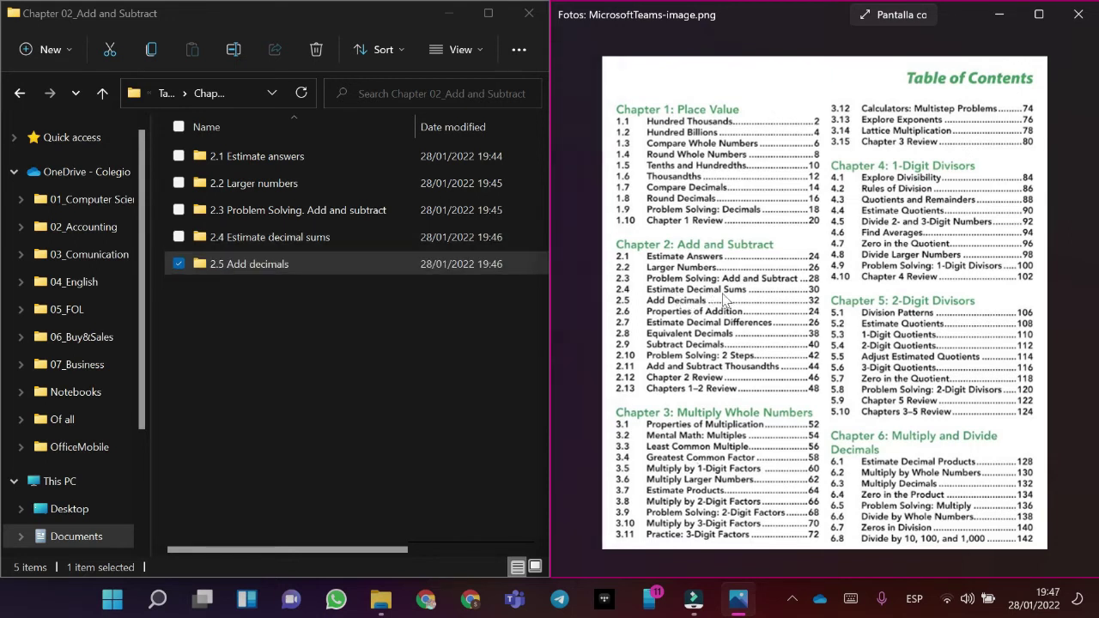
click(407, 307)
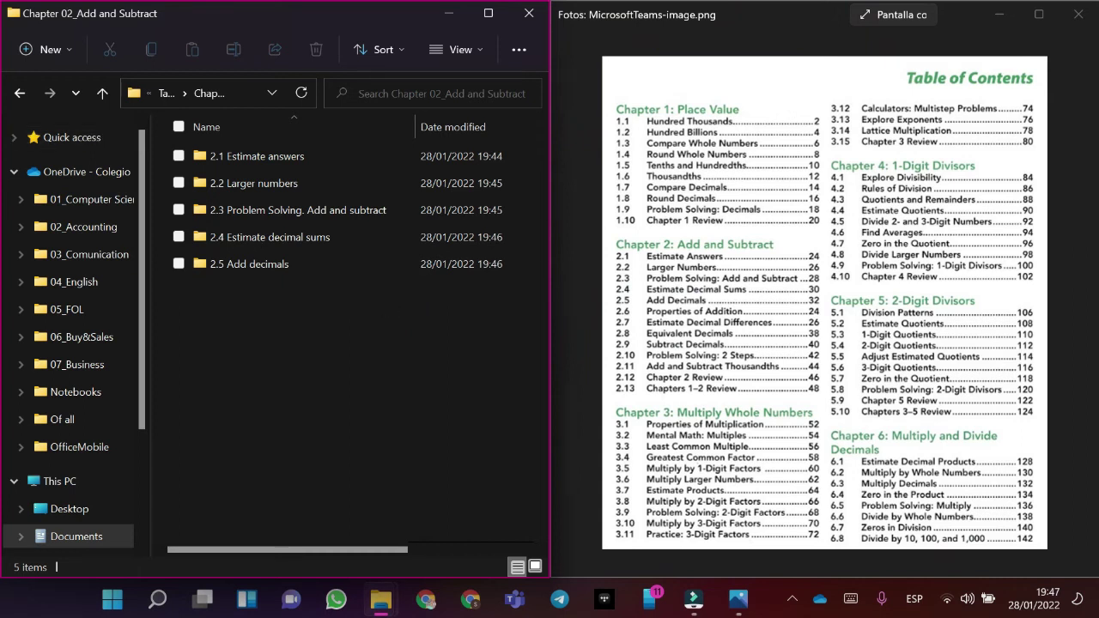
click(20, 92)
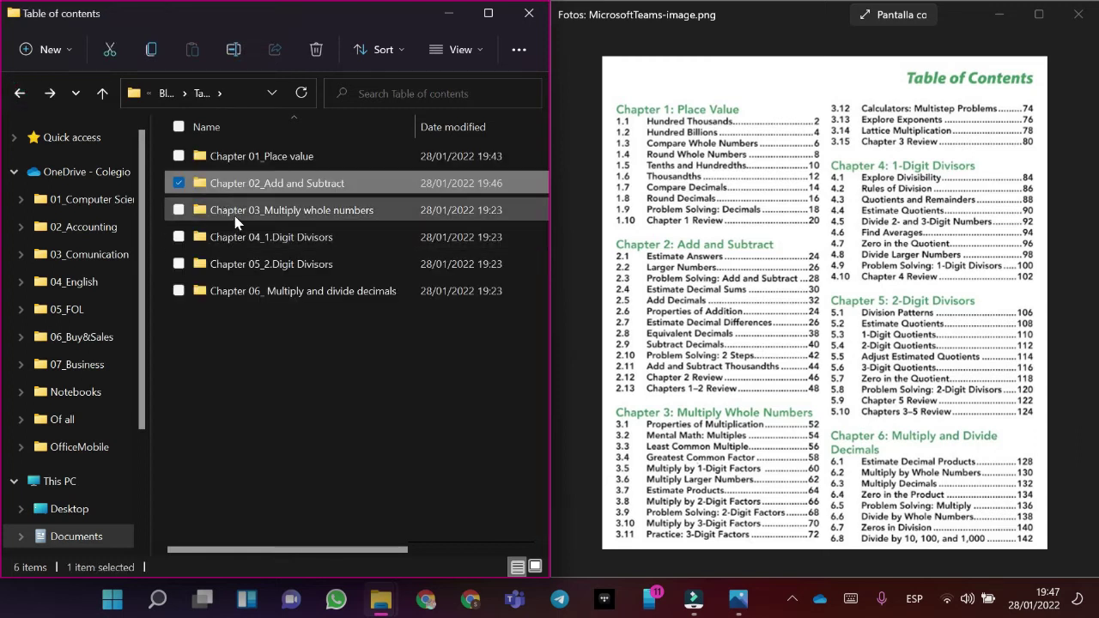
double_click(237, 215)
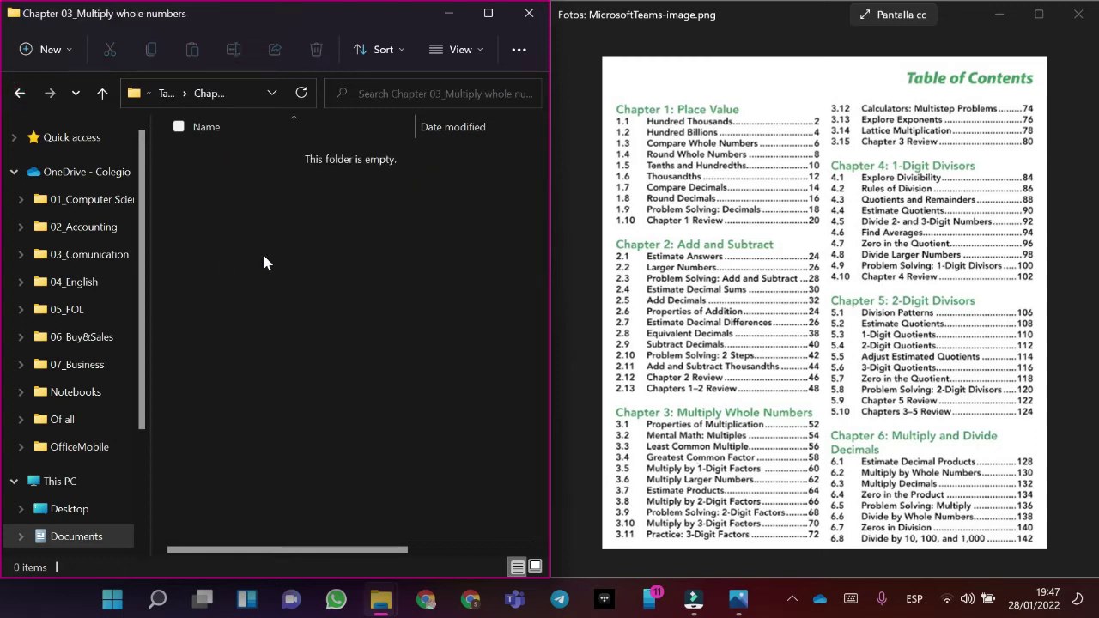
Create a new subfolder in Chapter 03_Multiply whole numbers and check the section 3.1 title in the Photos image.
key(super+Up)
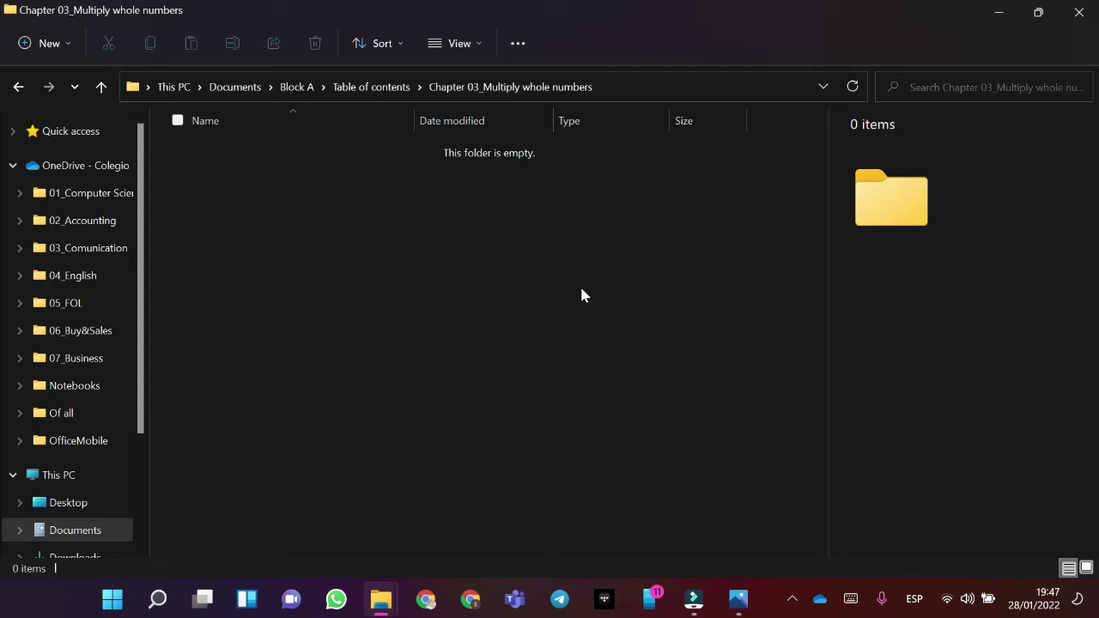
key(ctrl+shift+n)
key(BackSpace)
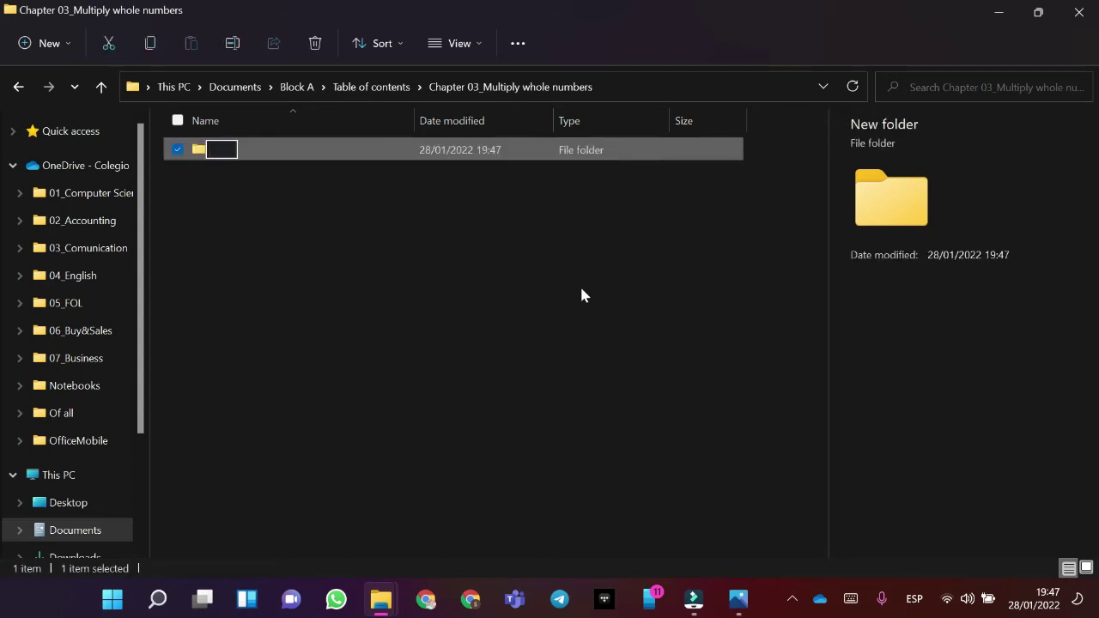
key(alt+Tab)
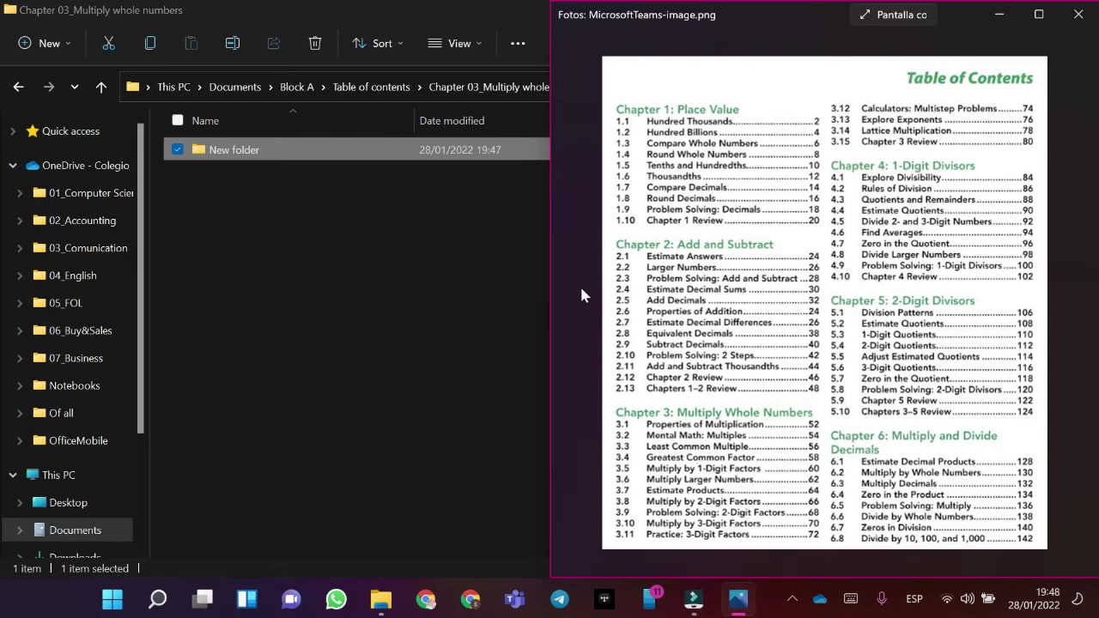
key(alt+Tab)
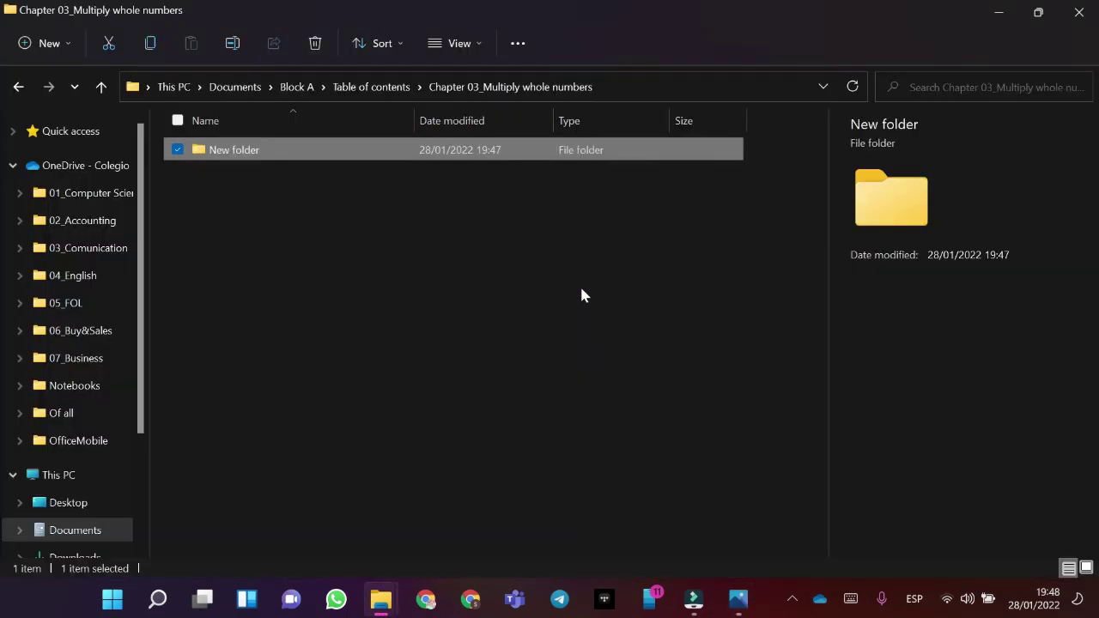
Rename the new subfolder in Chapter 03_Multiply whole numbers as 3.1 Properties of multiplication.
key(F2)
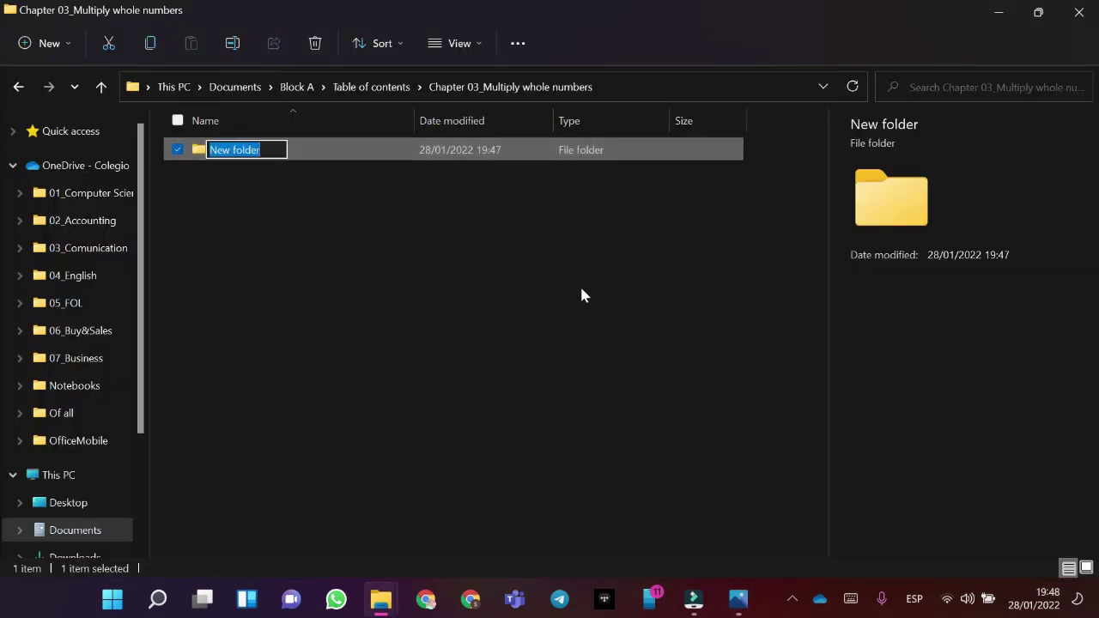
key(BackSpace)
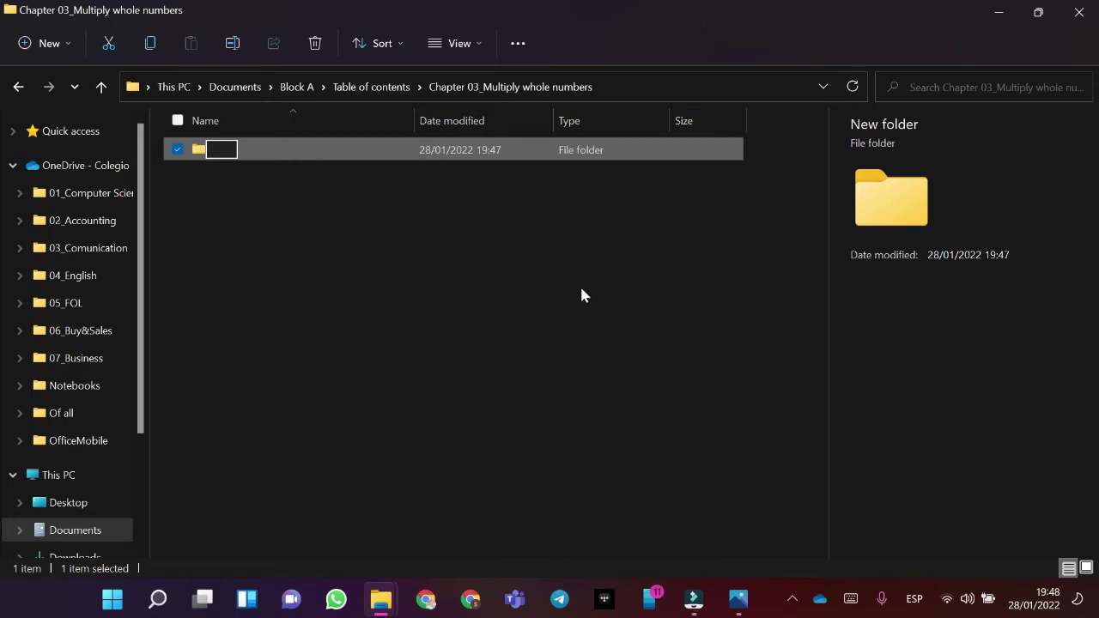
text(0)
text(3.)
text(0)
key(BackSpace)
key(BackSpace)
key(BackSpace)
key(BackSpace)
text(3.1)
key(Caps_Lock)
text(PRO)
key(BackSpace)
key(BackSpace)
key(BackSpace)
key(Caps_Lock)
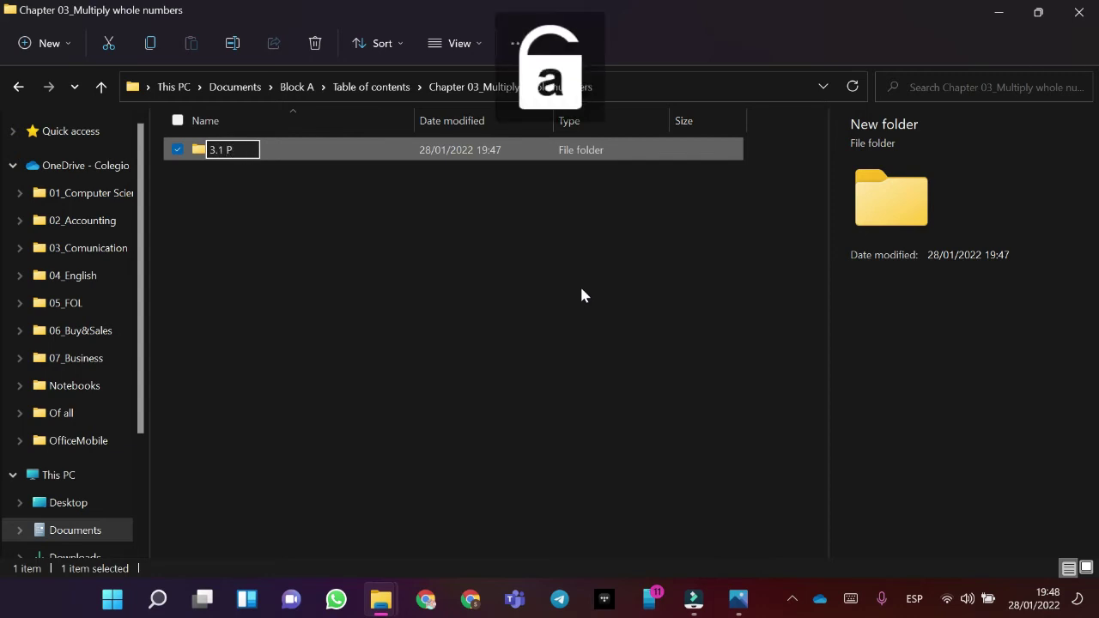
text(rop)
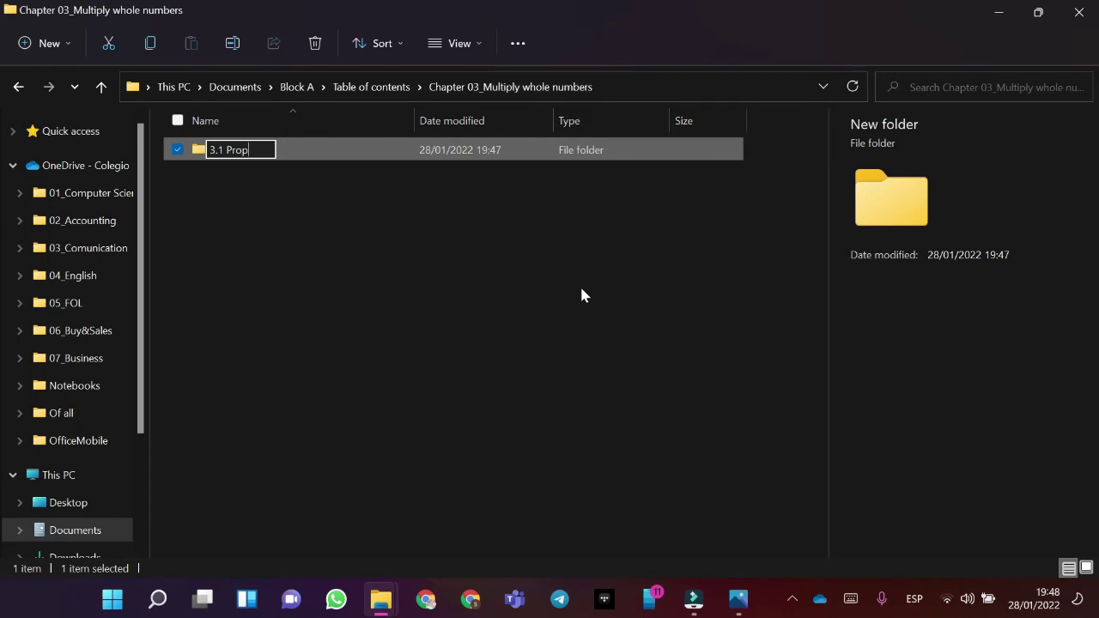
text(erties of mu)
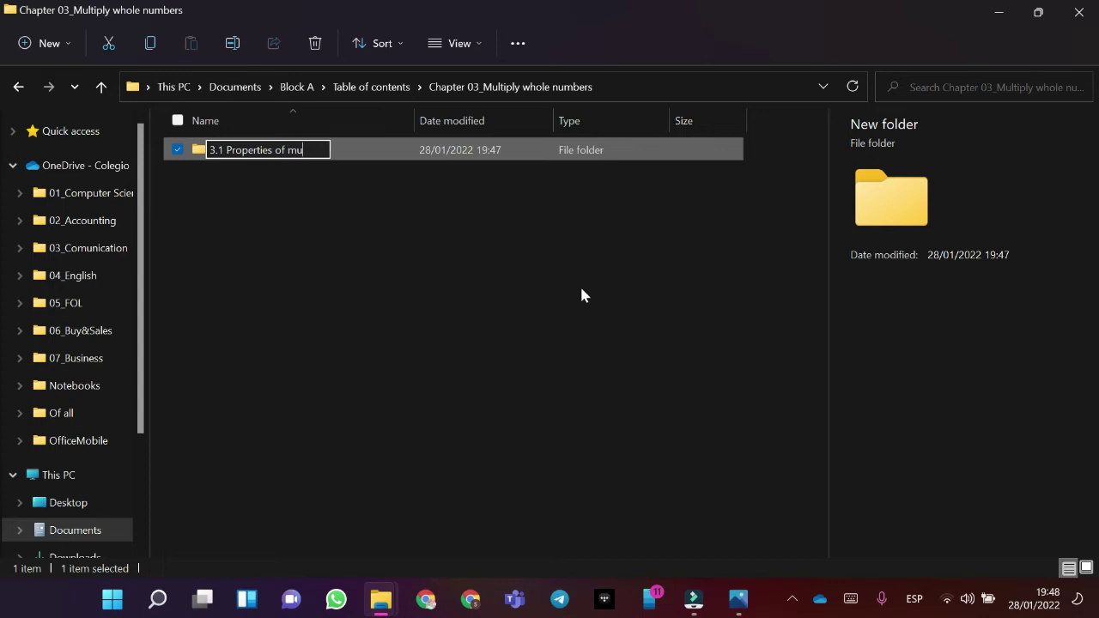
text(ltiplic)
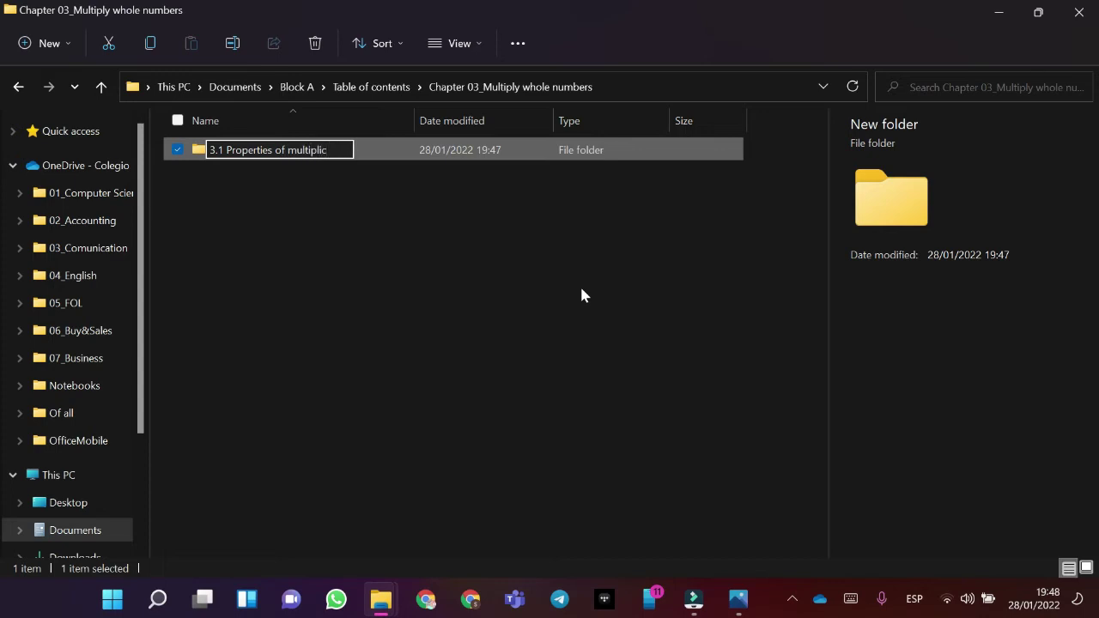
text(ation)
key(Return)
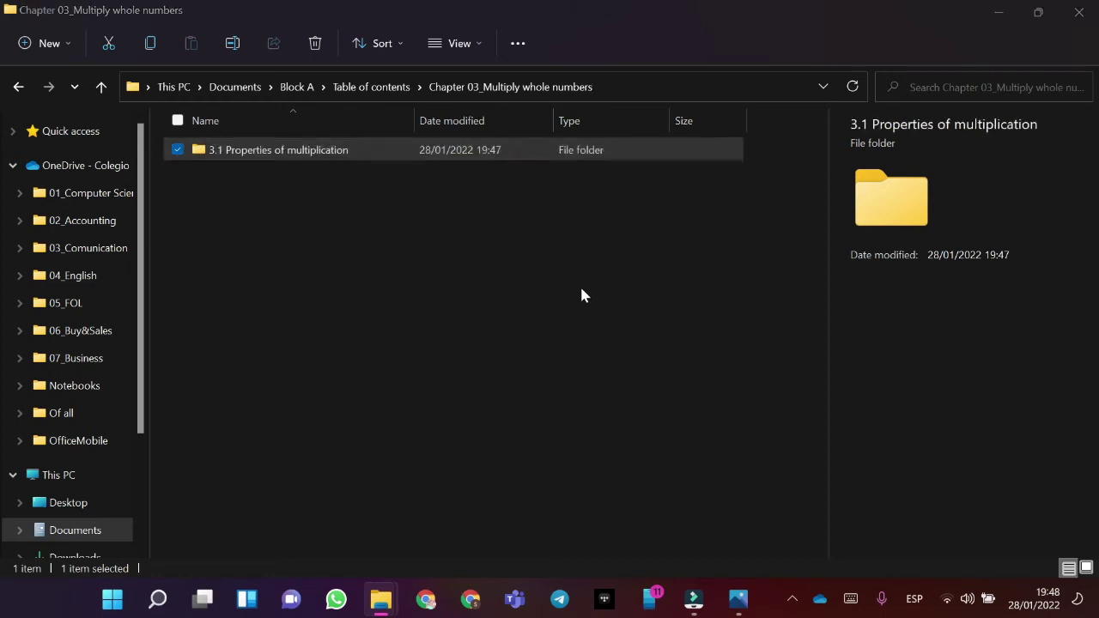
Check the Chapter 3 list in the Photos image and open the Chapter 04_1.Digit Divisors folder from Table of contents, maximized.
key(alt+Tab)
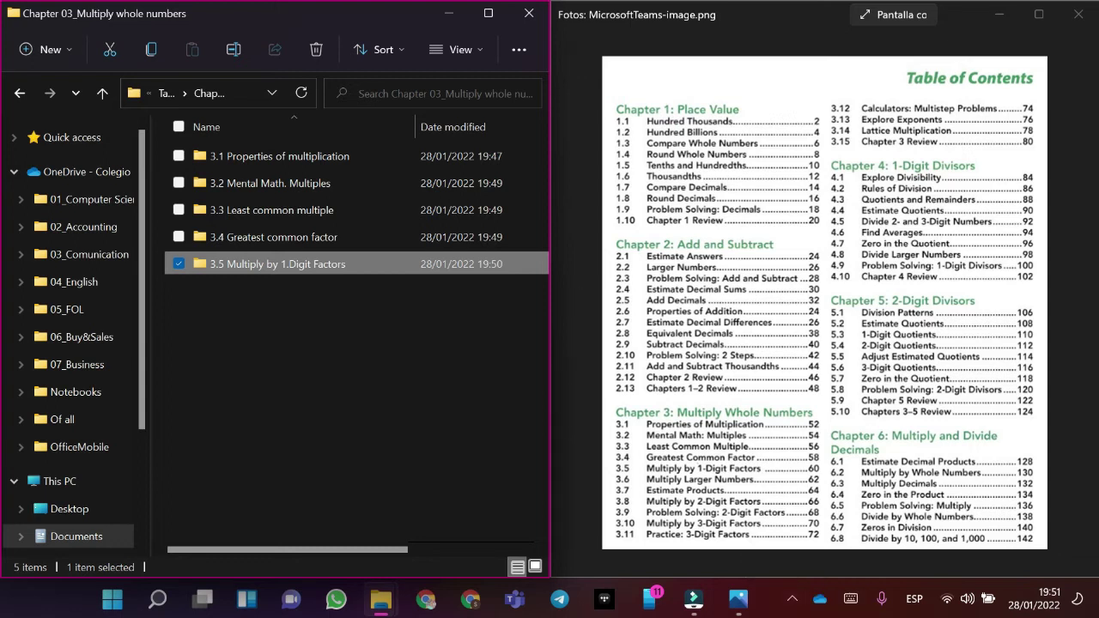
click(20, 93)
double_click(279, 238)
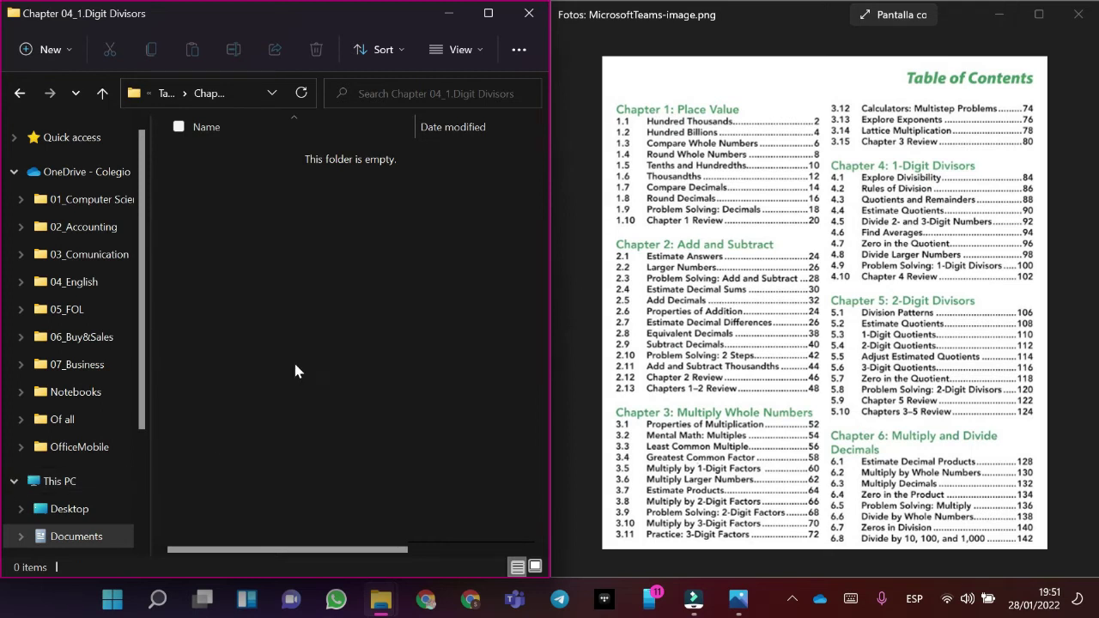
click(495, 14)
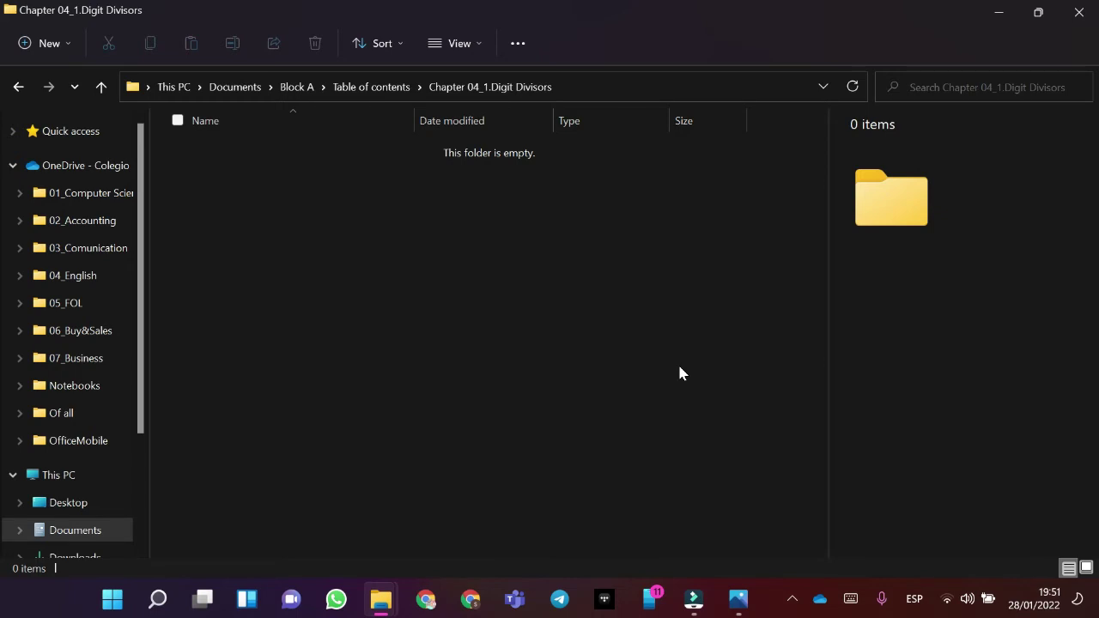
Create a new subfolder in Chapter 04_1.Digit Divisors and check the section 4.1 title in the Photos image.
key(ctrl+shift+n)
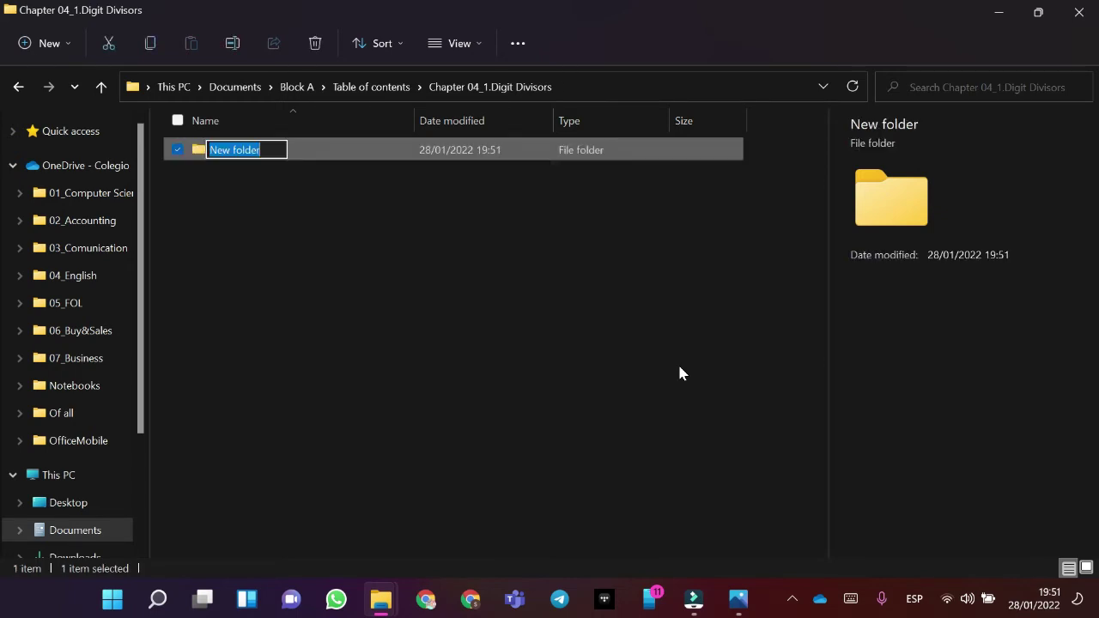
key(BackSpace)
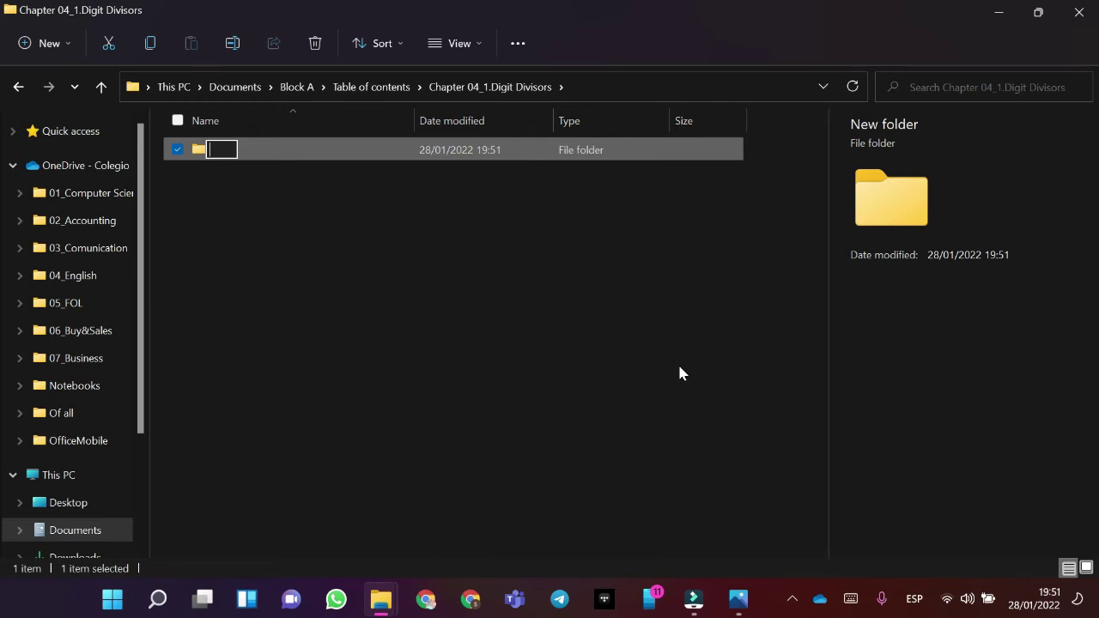
key(alt+Tab)
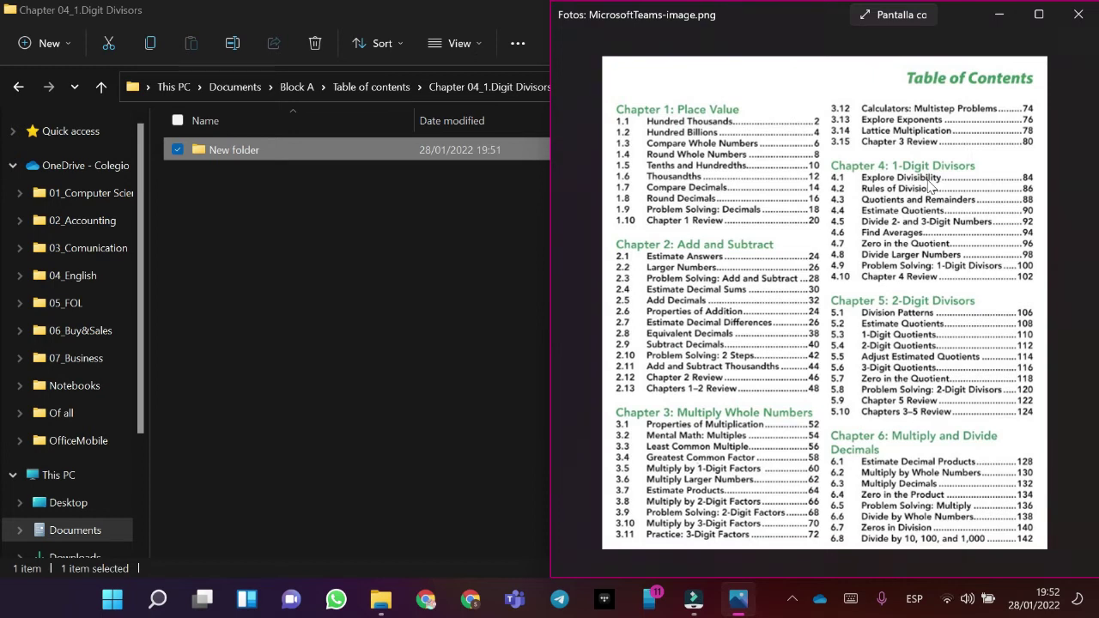
click(297, 245)
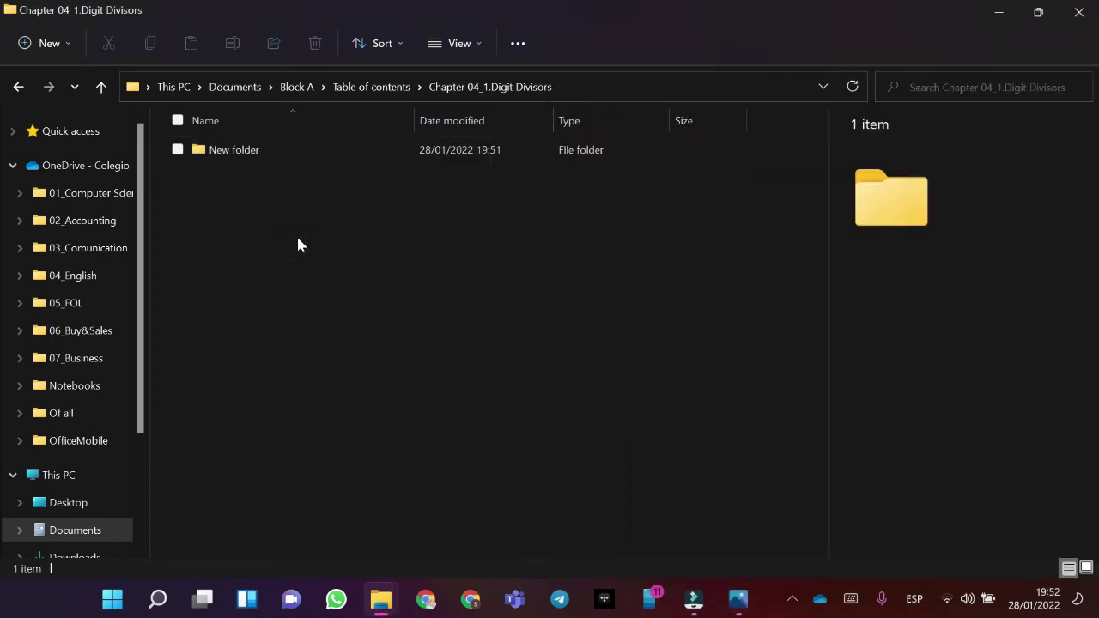
Rename the new subfolder in Chapter 04_1.Digit Divisors as 4.1 Explore Divisibility.
key(Down)
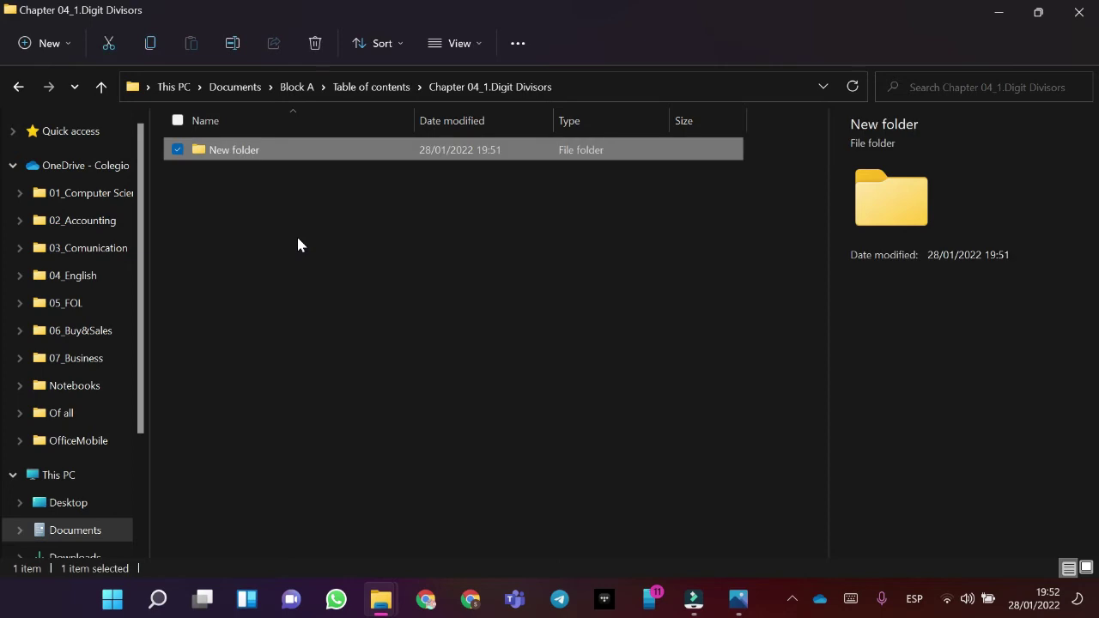
key(F2)
key(BackSpace)
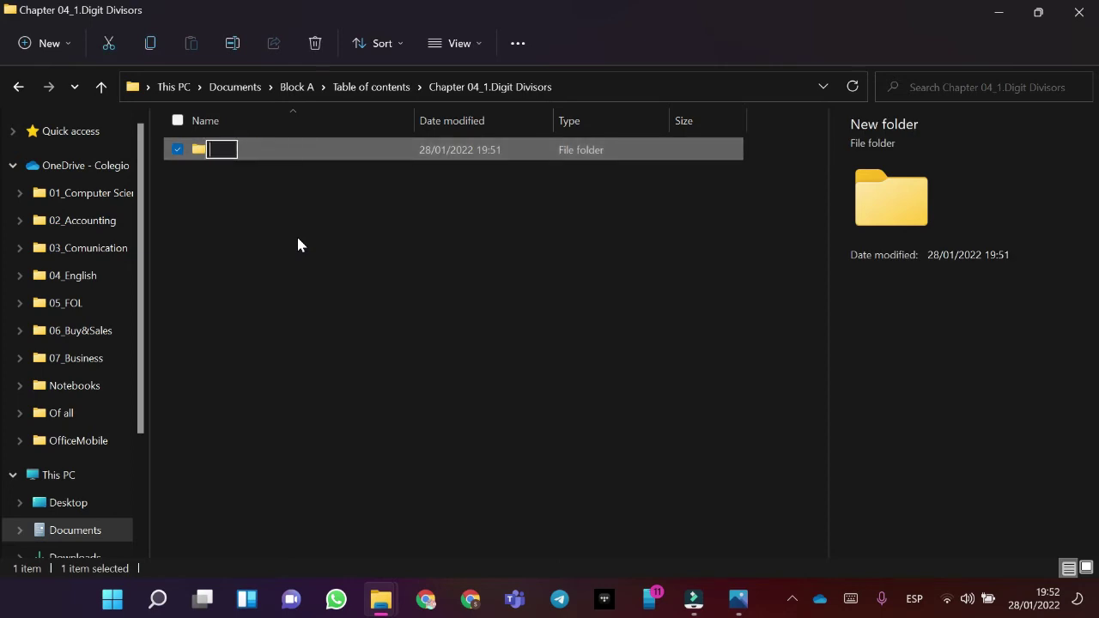
text(4.1)
key(Caps_Lock)
text(E)
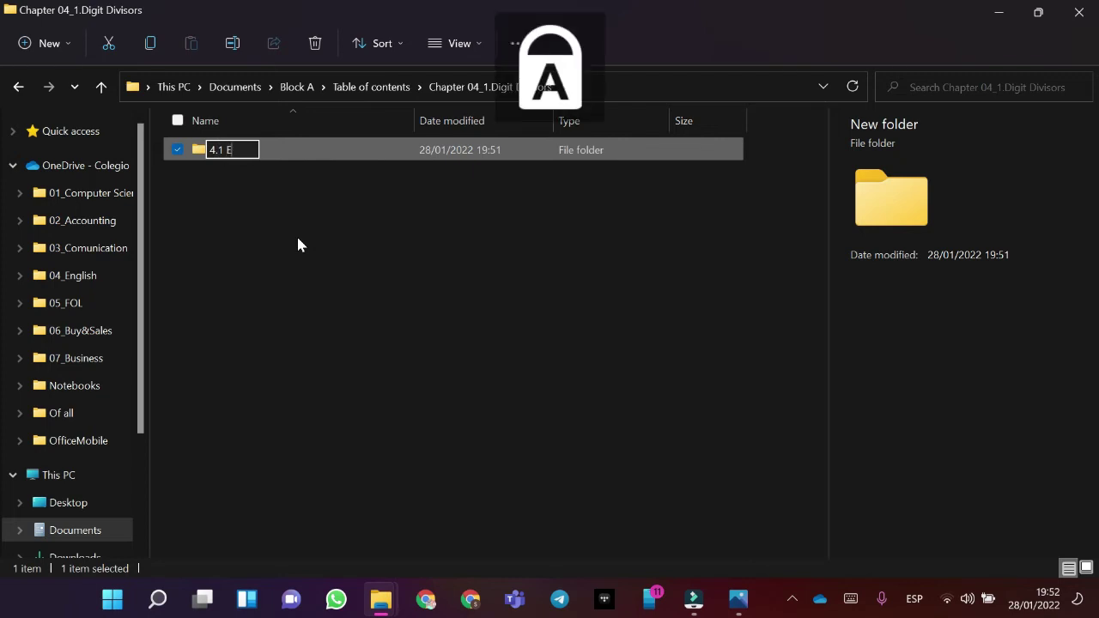
key(Caps_Lock)
text(xplore)
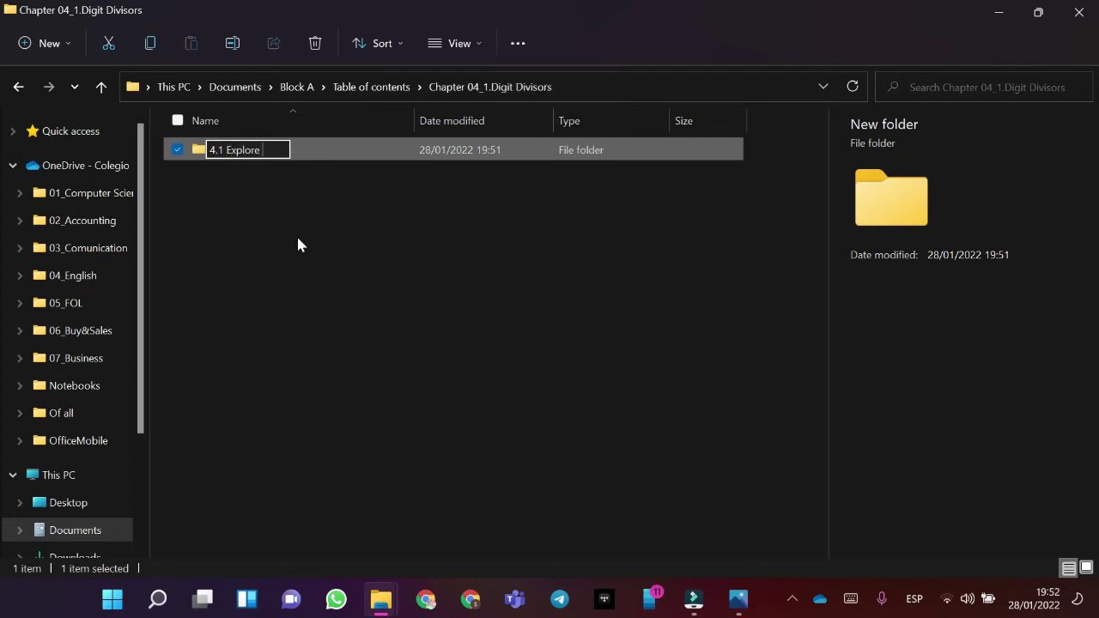
key(Caps_Lock)
text(D)
key(Caps_Lock)
text(iv)
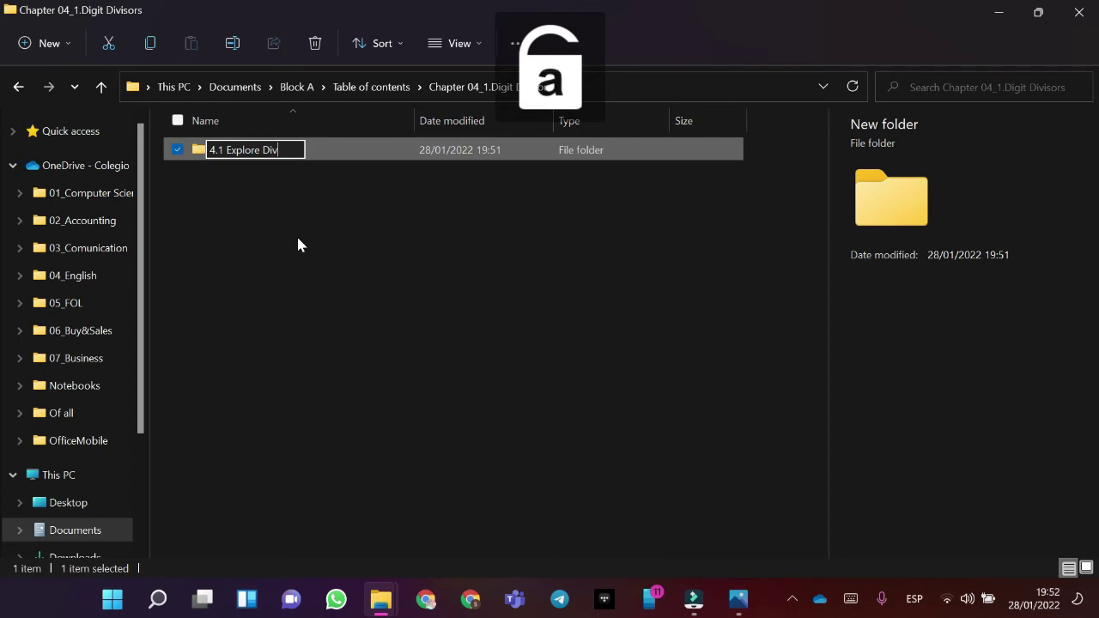
text(isibil)
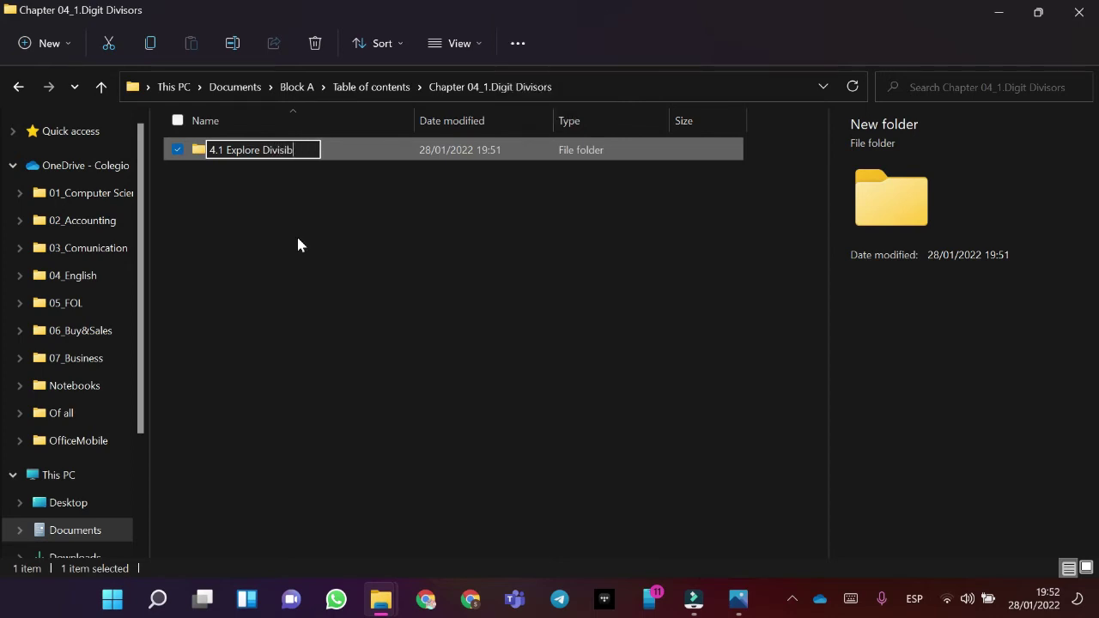
text(ity)
key(Return)
Open the Chapter 05_2.Digit Divisors folder from Table of contents and check the section 5.1 title in the Photos image.
key(alt+Tab)
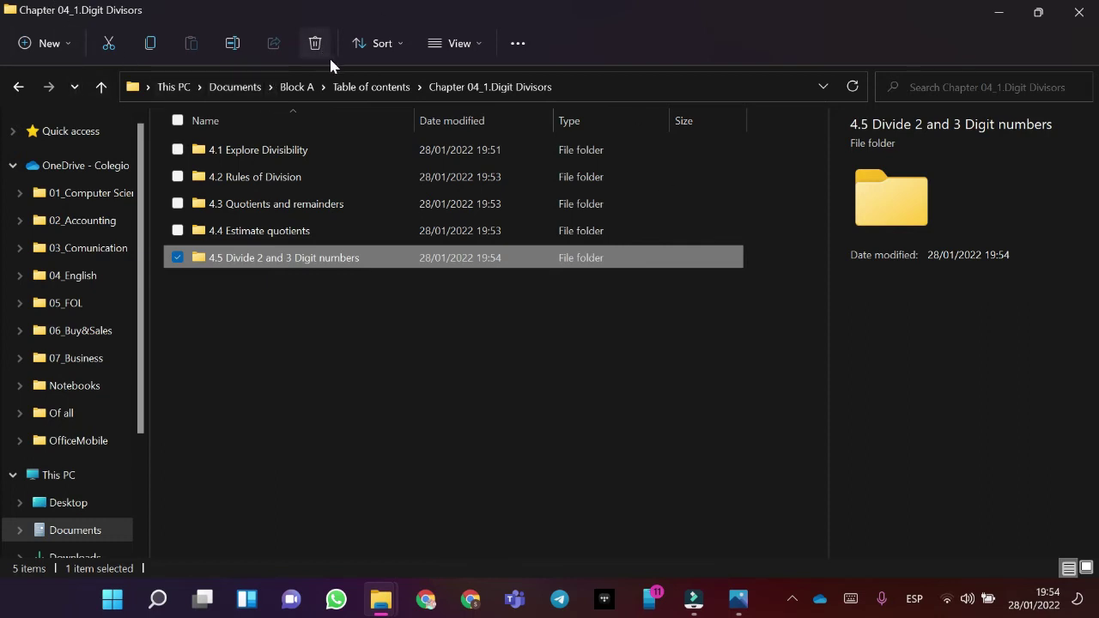
click(18, 89)
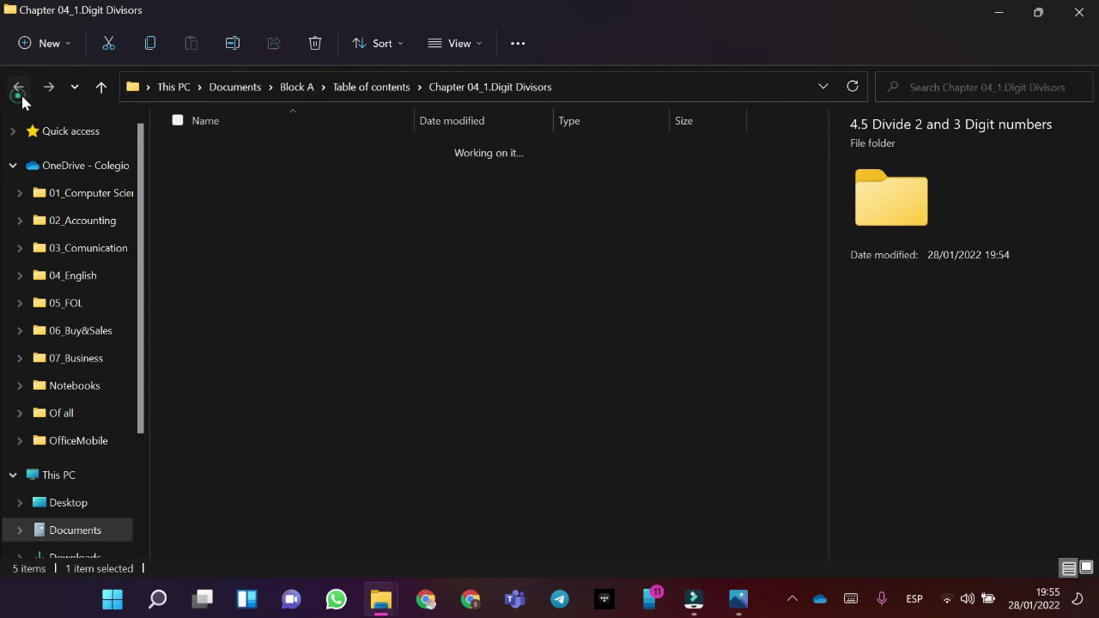
double_click(263, 252)
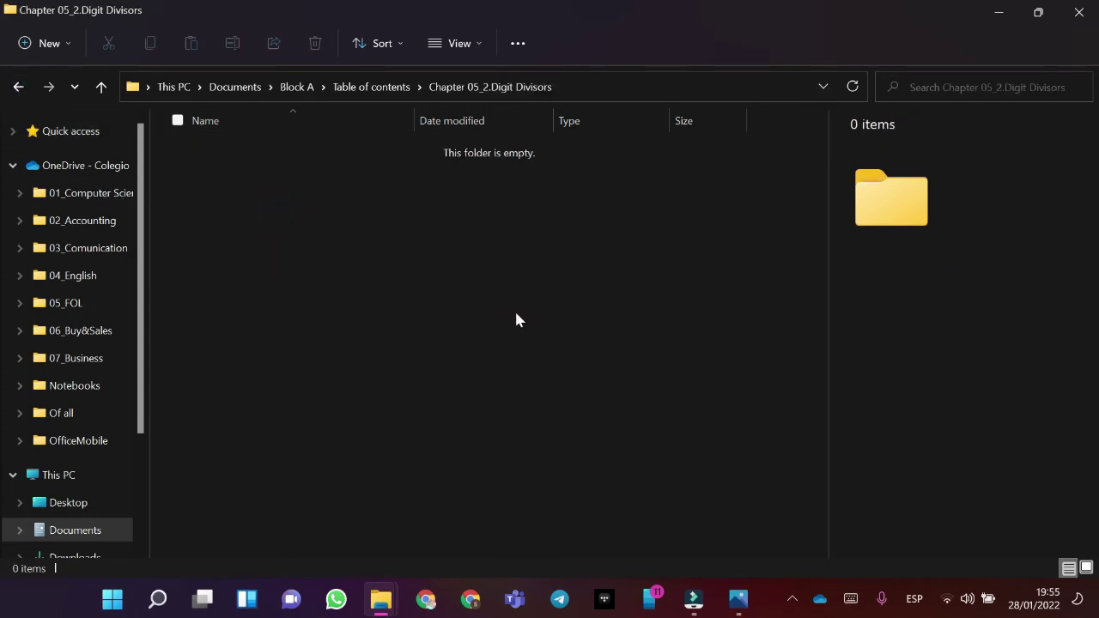
key(alt+Tab)
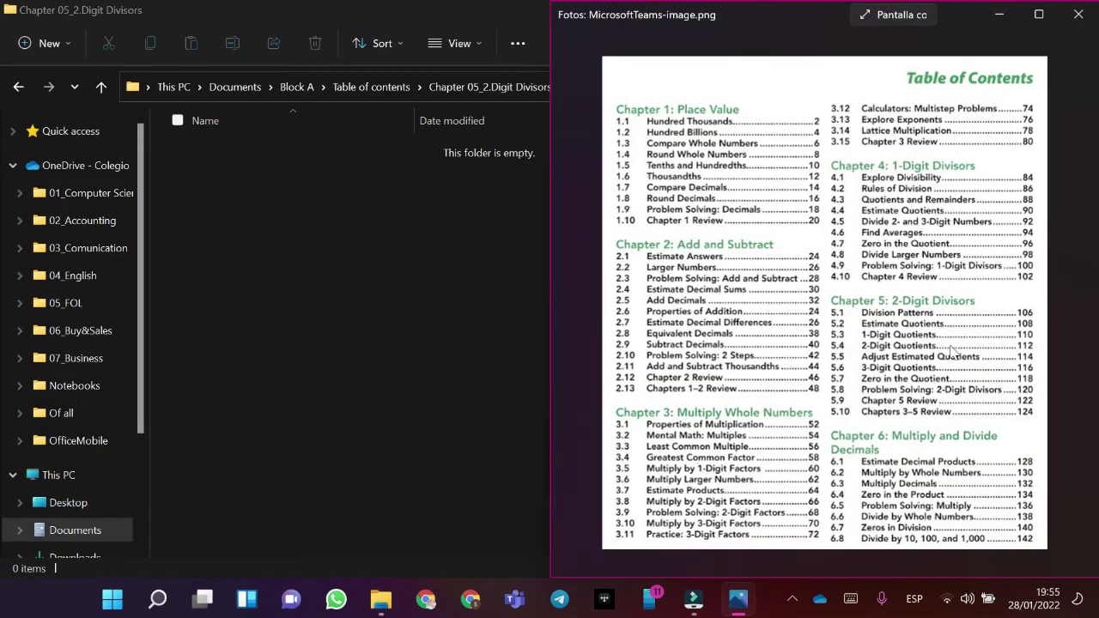
mouse_move(936, 311)
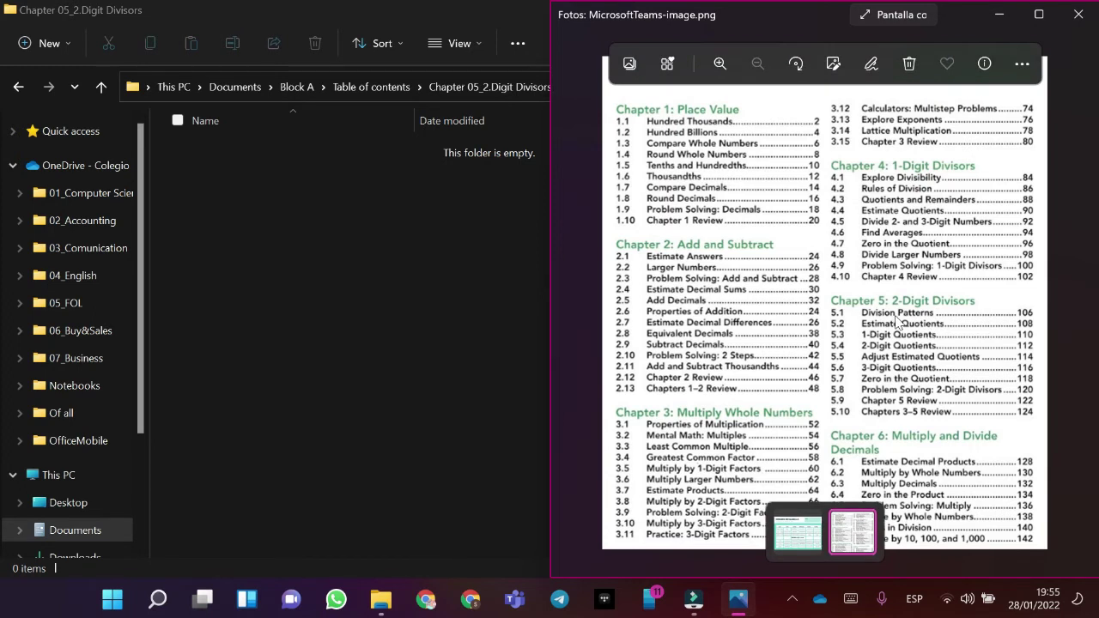
click(473, 286)
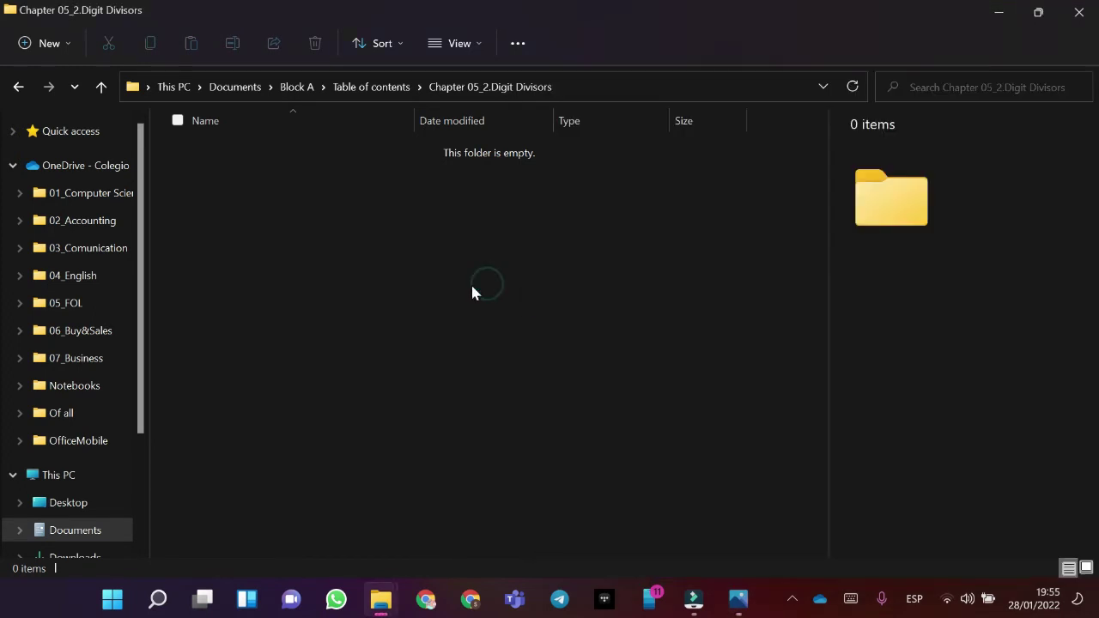
Create a subfolder in Chapter 05_2.Digit Divisors named 5.1 Division patterns.
key(ctrl+shift+n)
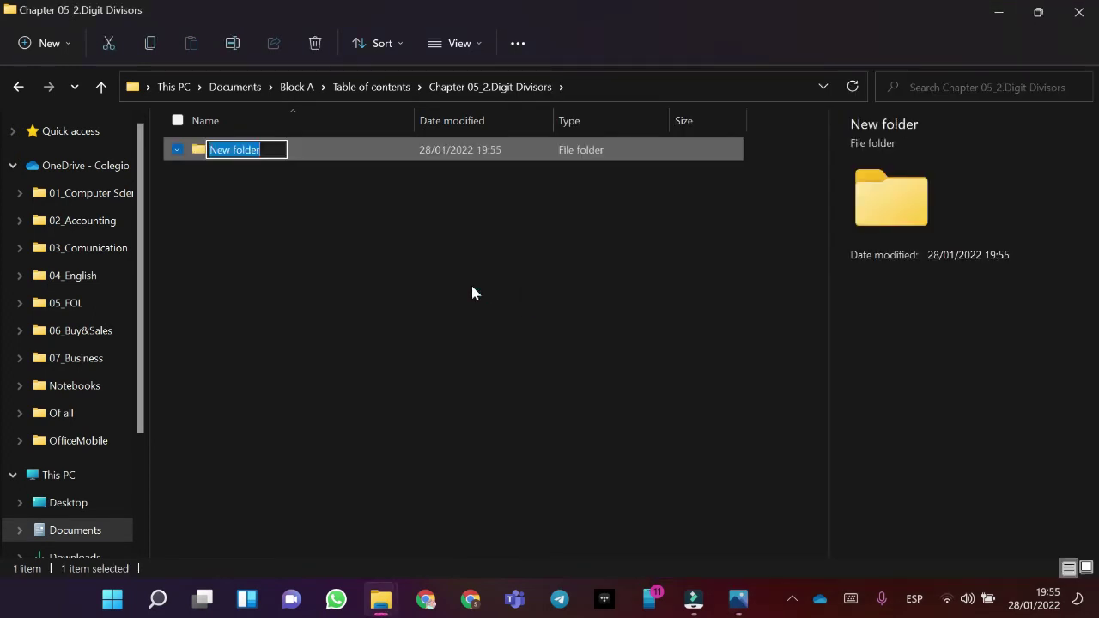
key(BackSpace)
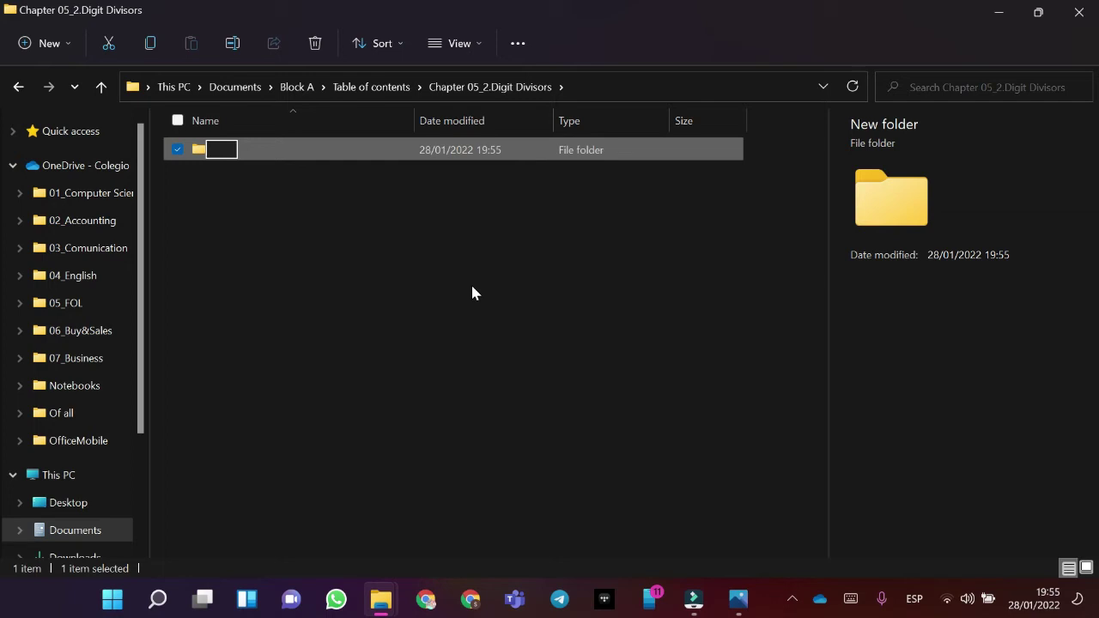
text(5.1)
key(Caps_Lock)
text(D)
key(Caps_Lock)
text(ivision )
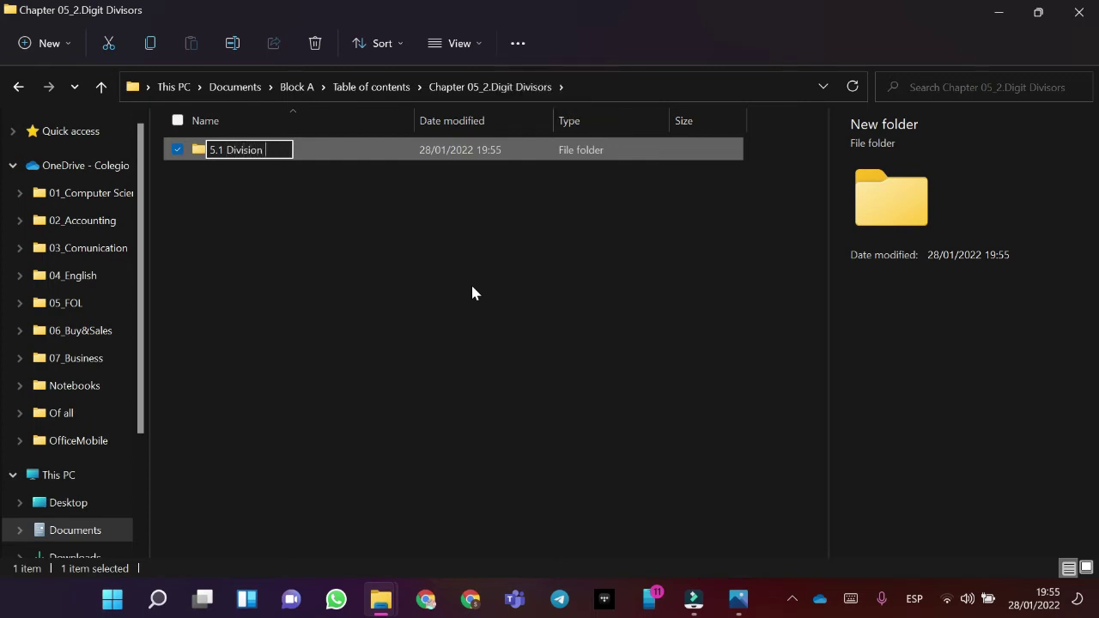
text(patters)
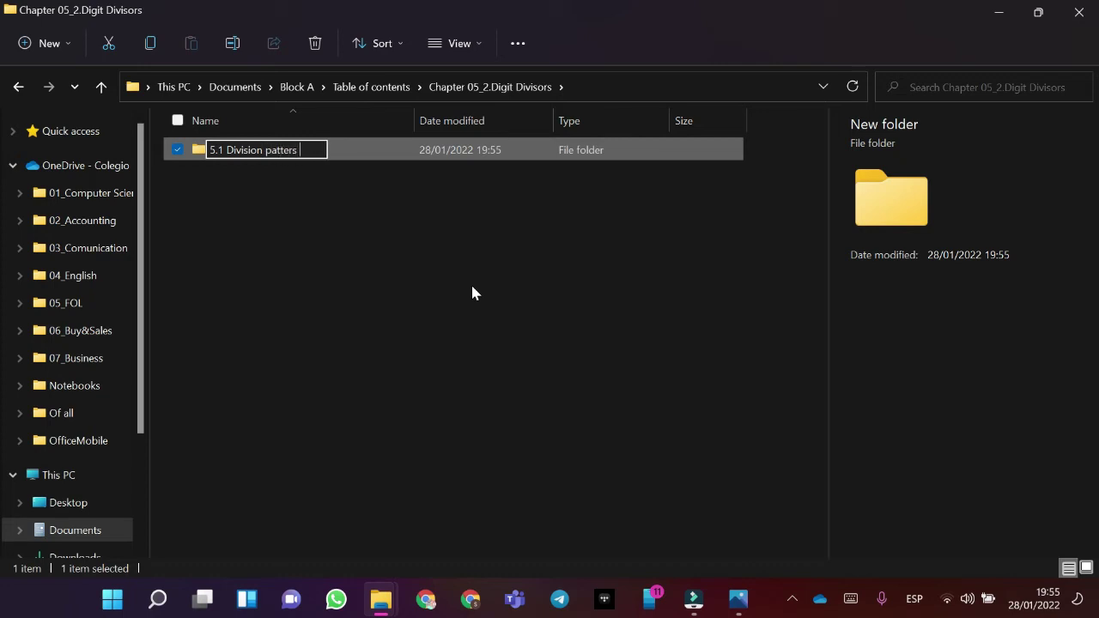
key(BackSpace)
text(n s)
key(BackSpace)
key(BackSpace)
text(s)
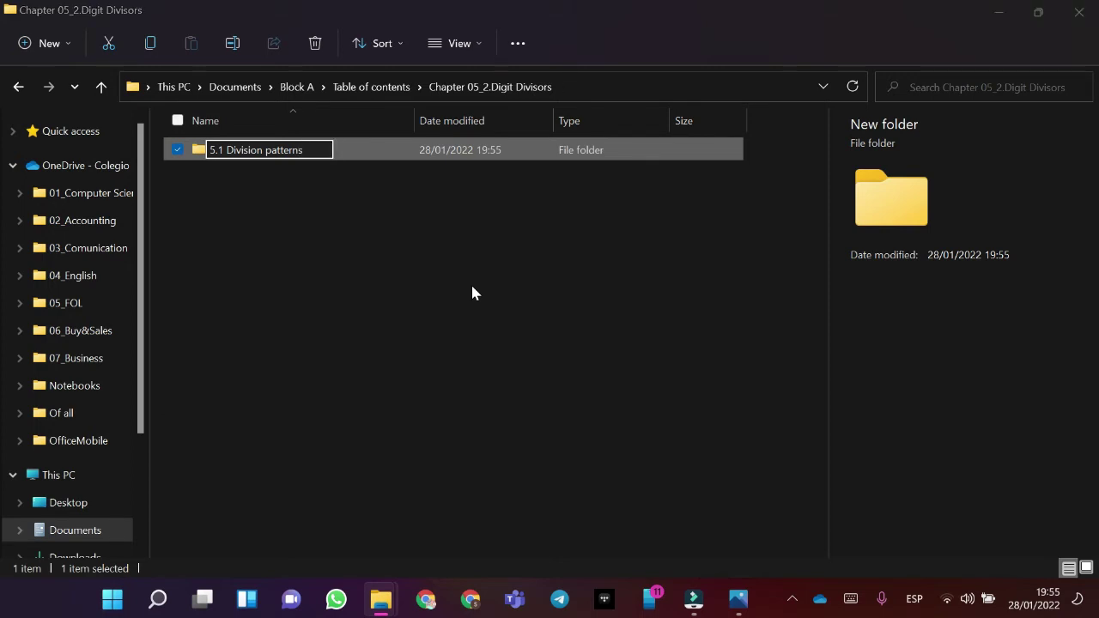
Compare the subfolders of Chapter 05_2.Digit Divisors with the Chapter 5 section titles in the Photos image.
key(alt+Tab)
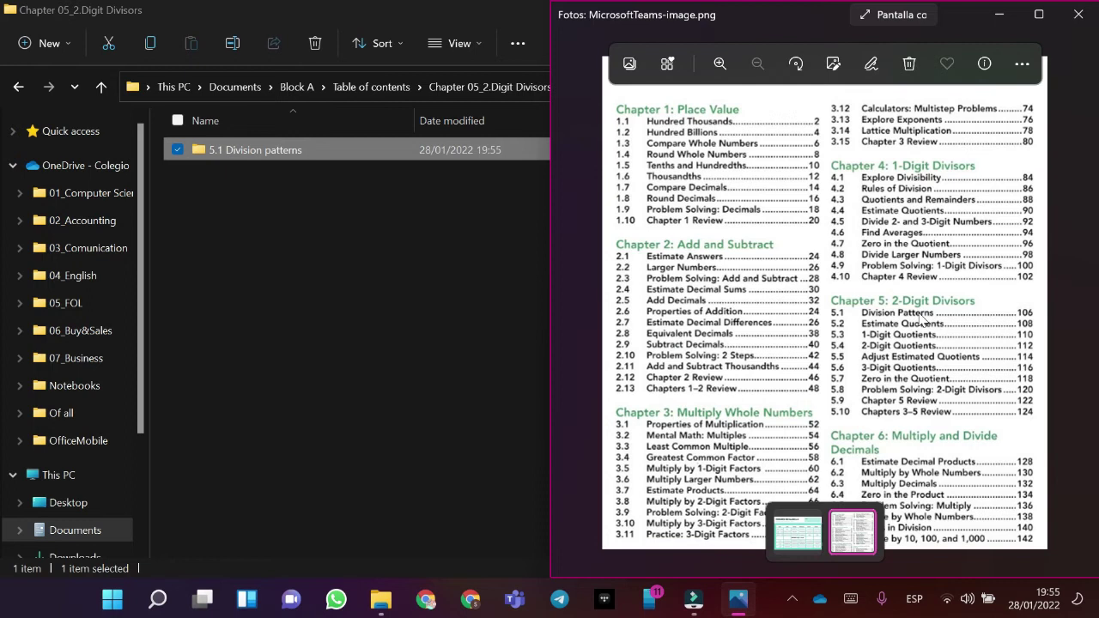
click(444, 276)
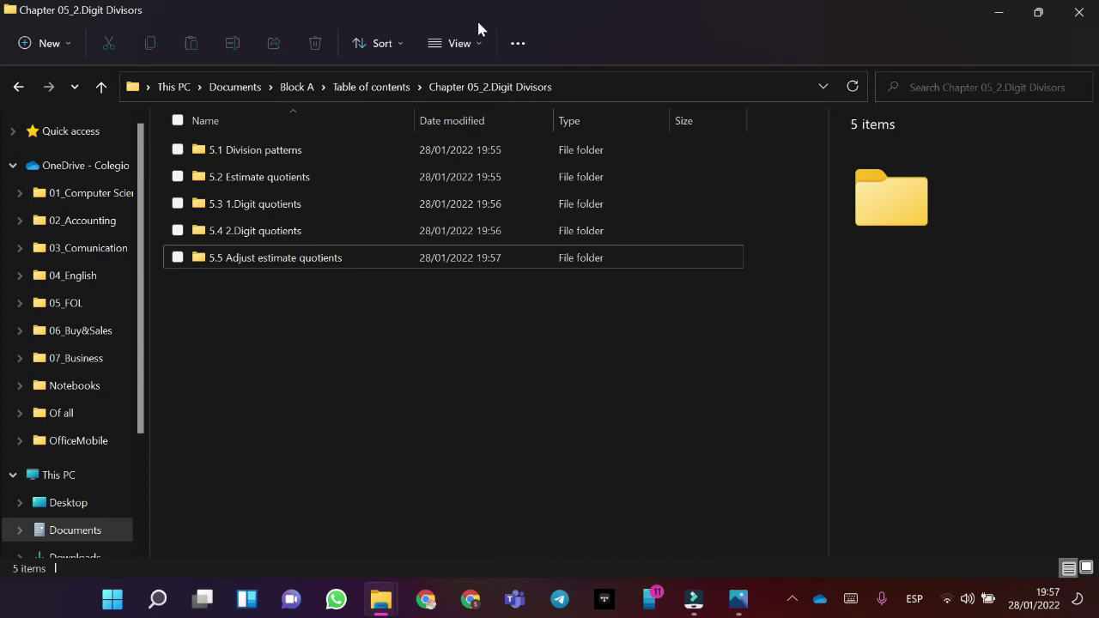
key(alt+Tab)
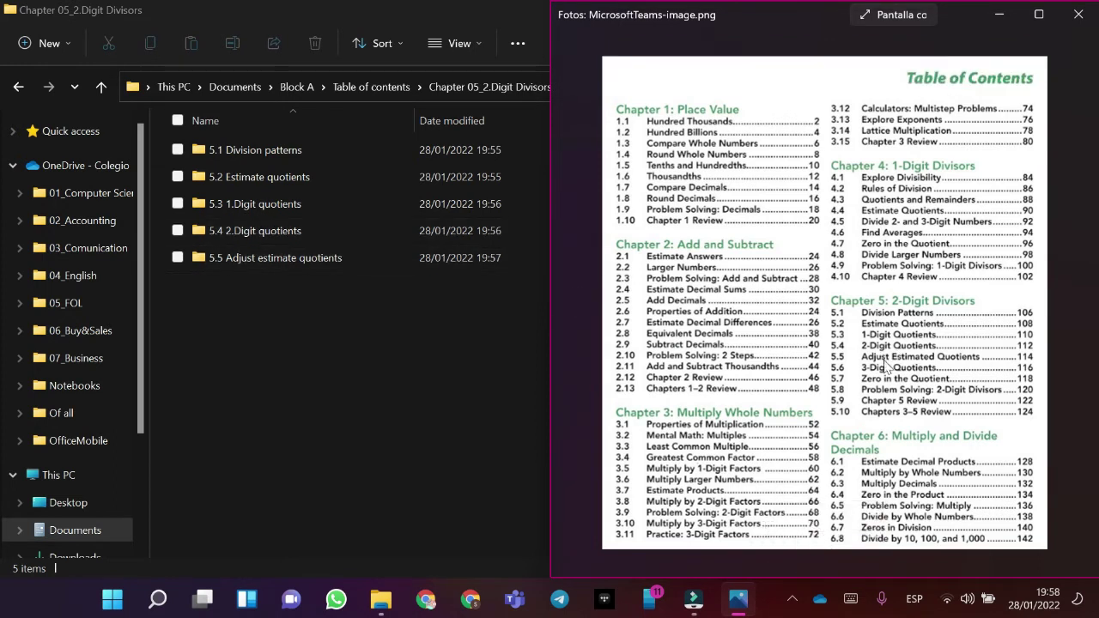
click(289, 300)
key(super+Up)
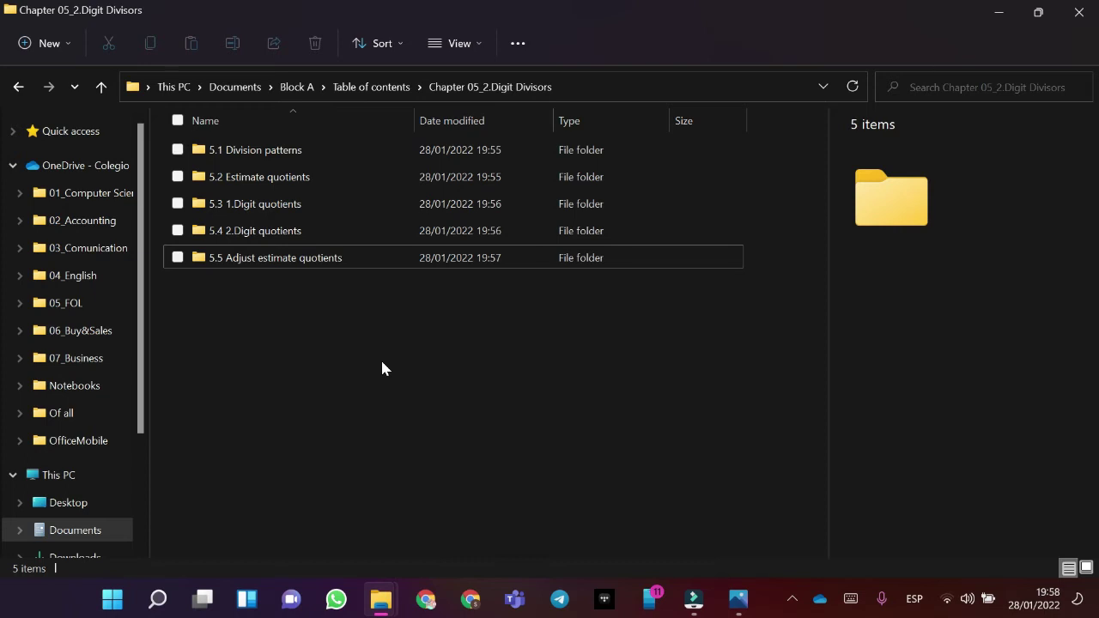
Open the Chapter 06_ Multiply and divide decimals folder from Table of contents and check the section 6.1 title in the Photos image.
click(18, 87)
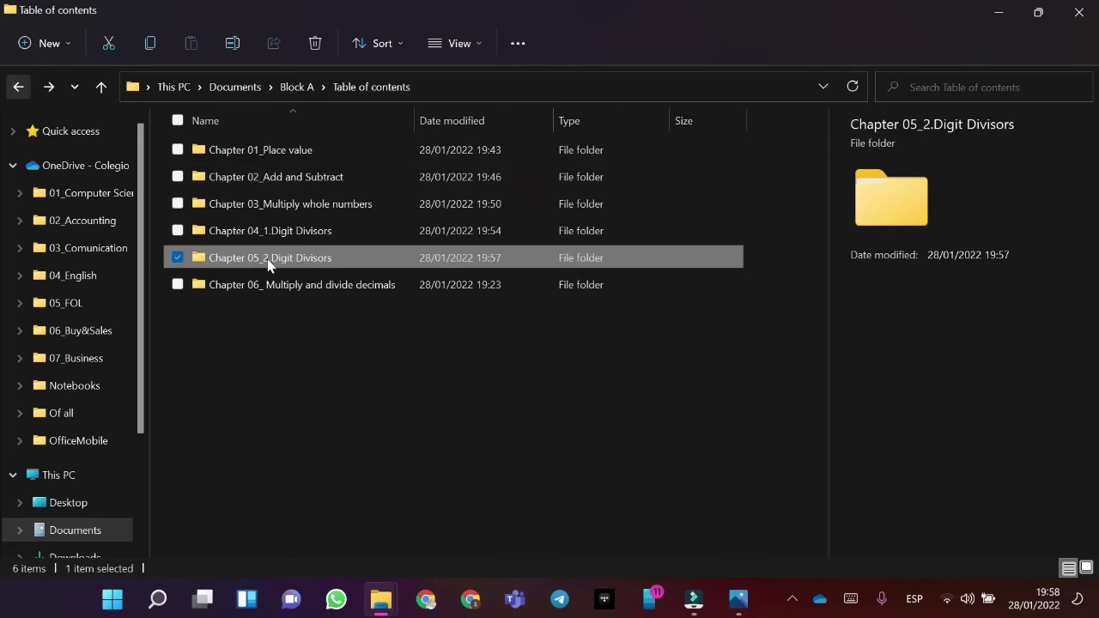
double_click(244, 287)
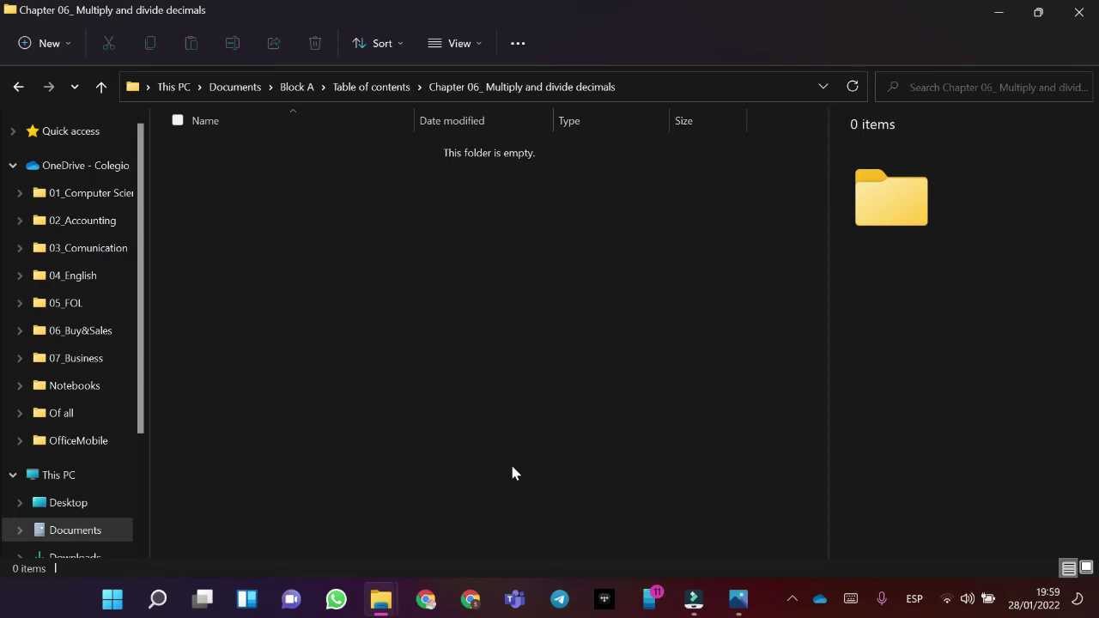
key(alt+Tab)
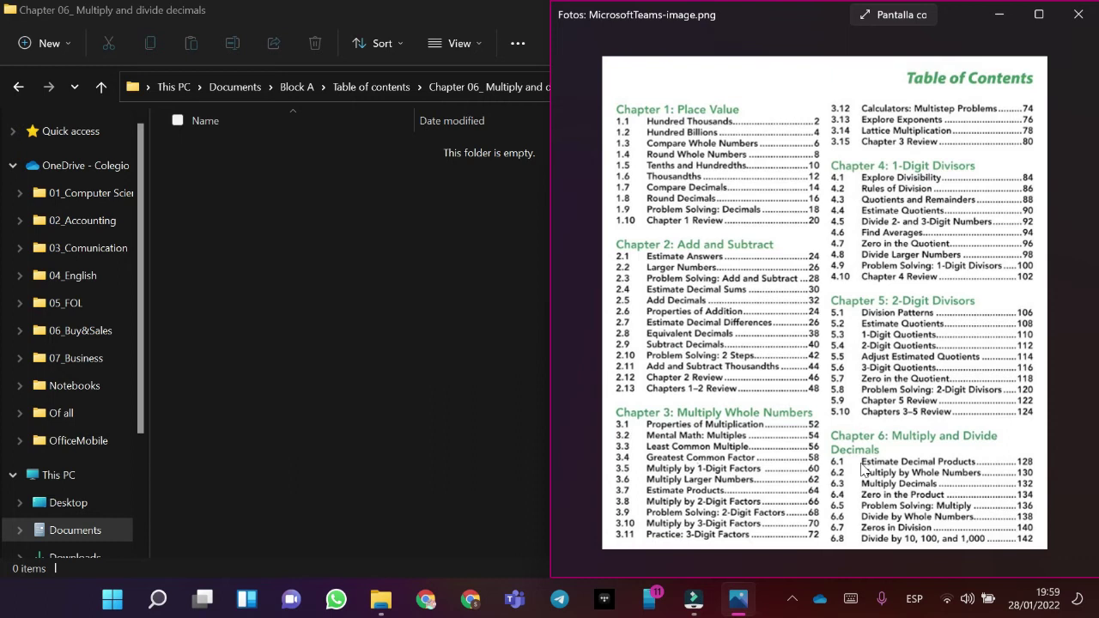
click(338, 332)
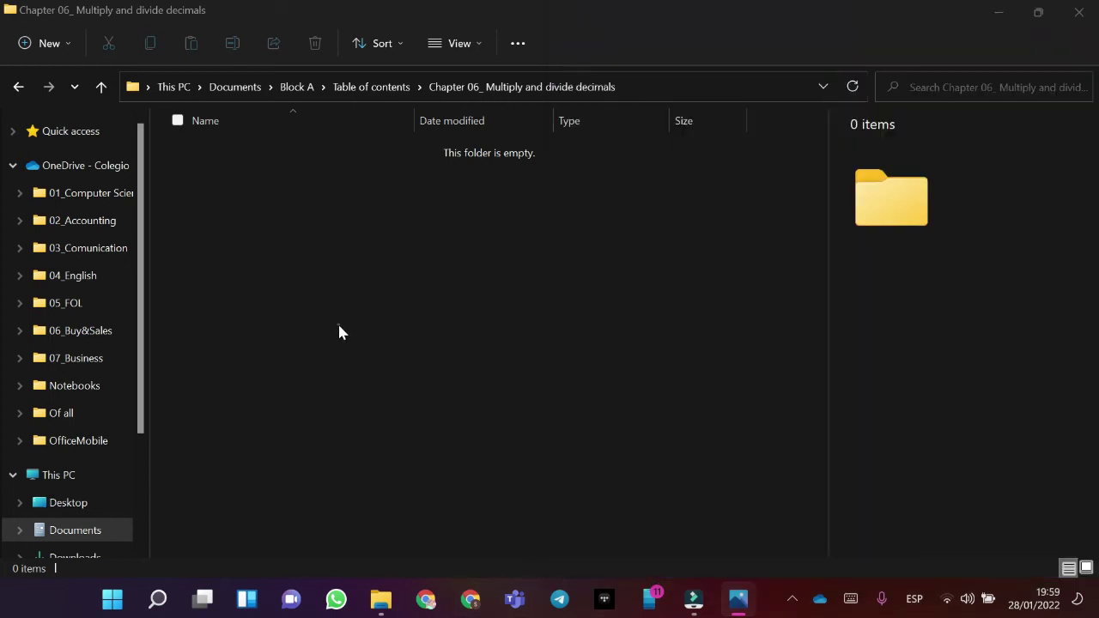
Create a subfolder in Chapter 06_ Multiply and divide decimals named 6.1 Estimate decimal products.
key(ctrl+shift+n)
key(BackSpace)
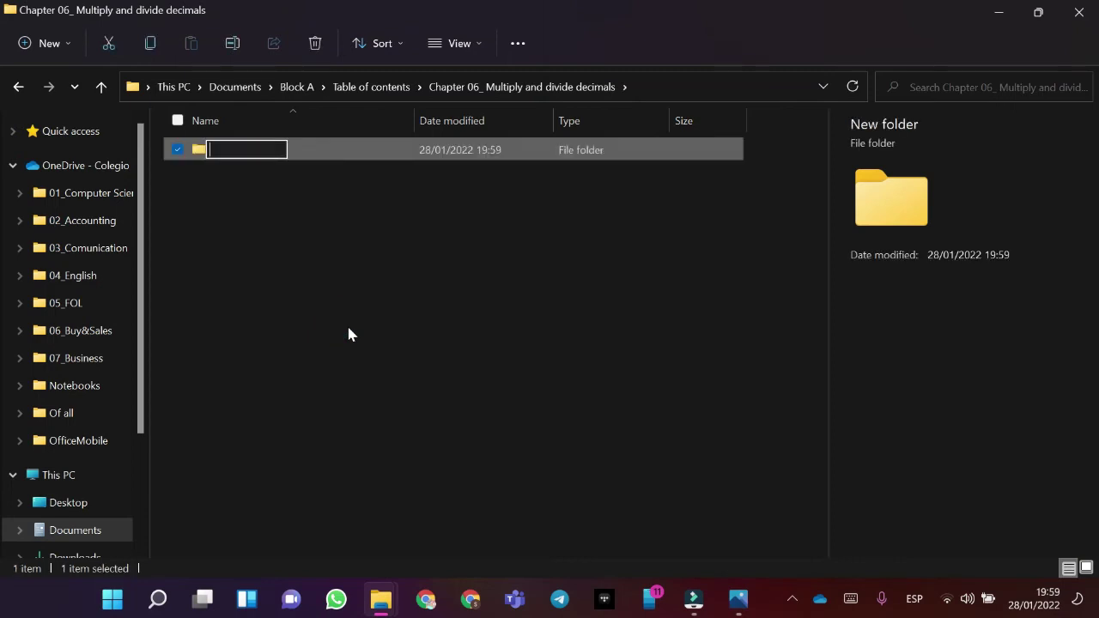
text(6.1)
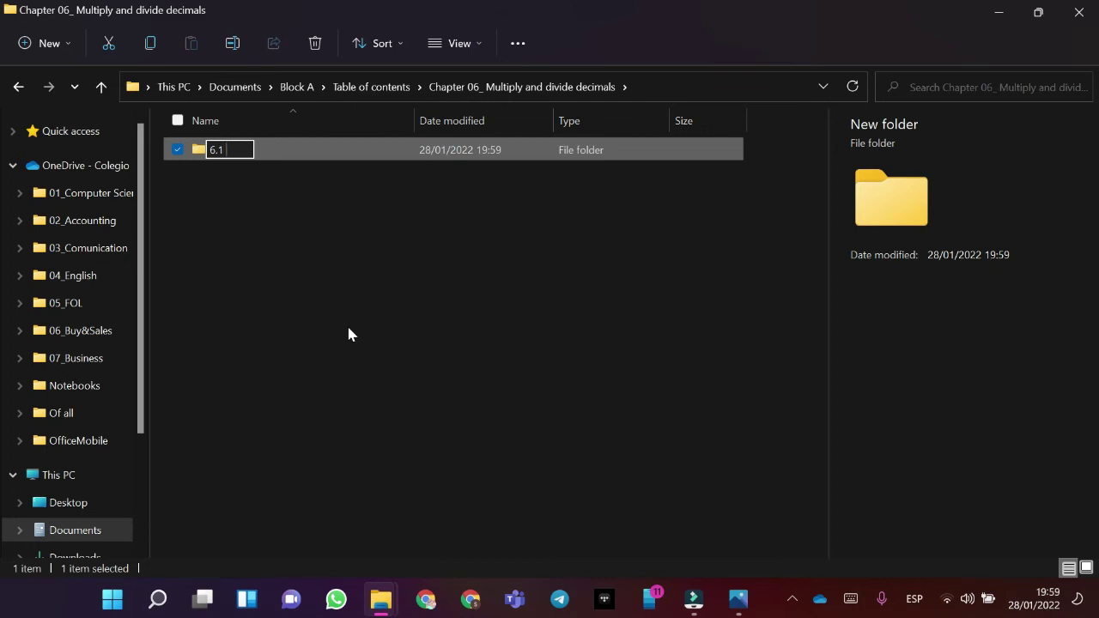
key(Caps_Lock)
text(E)
key(Caps_Lock)
text(stimat)
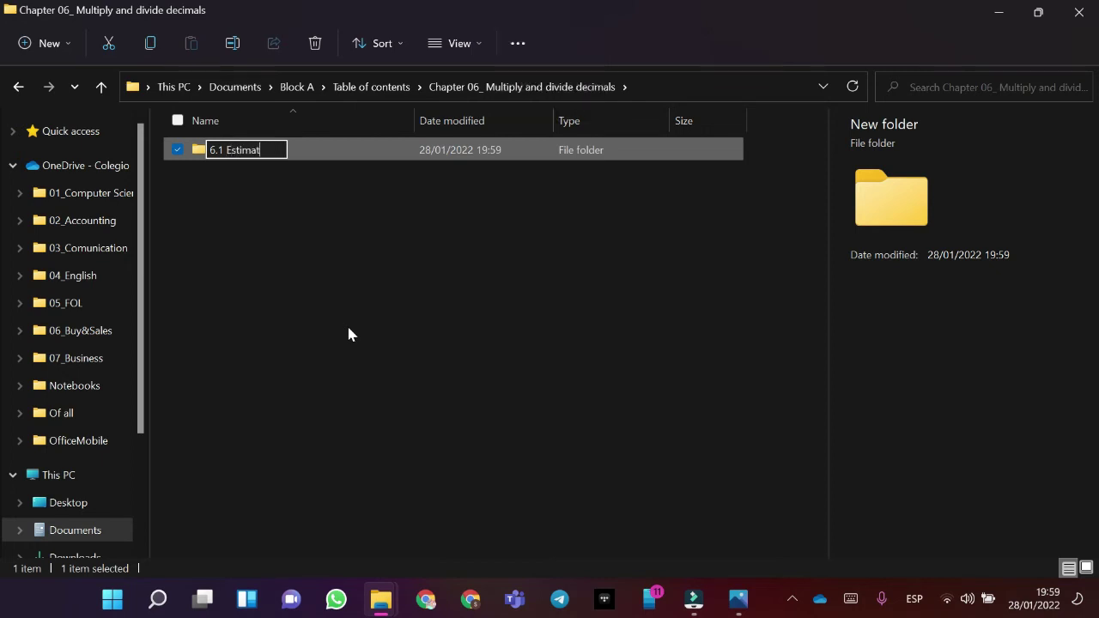
text(e decima)
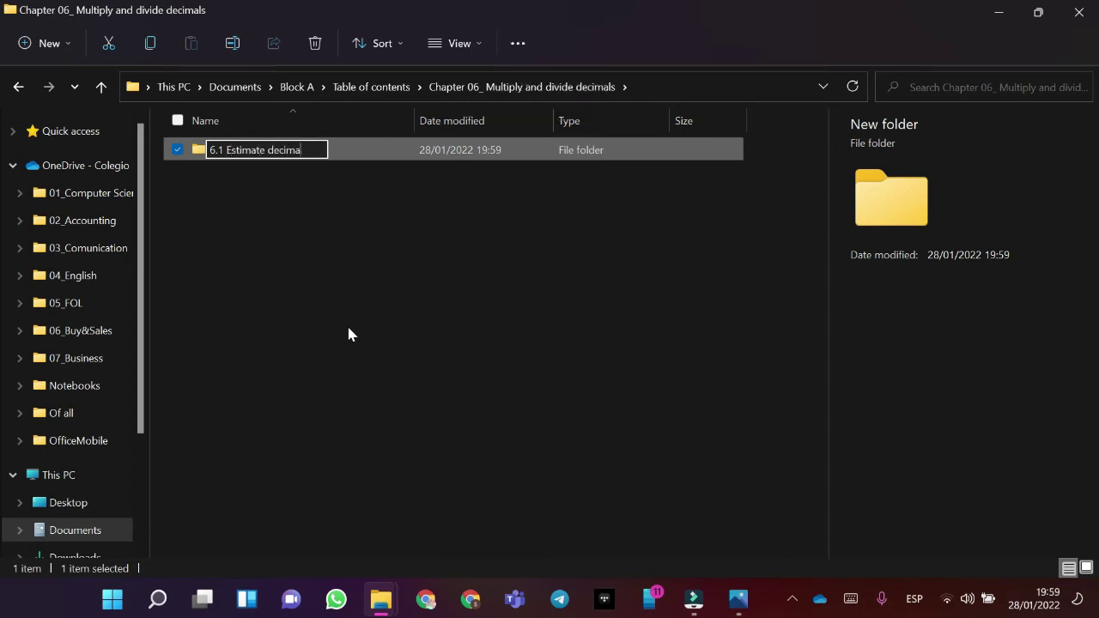
text(l products)
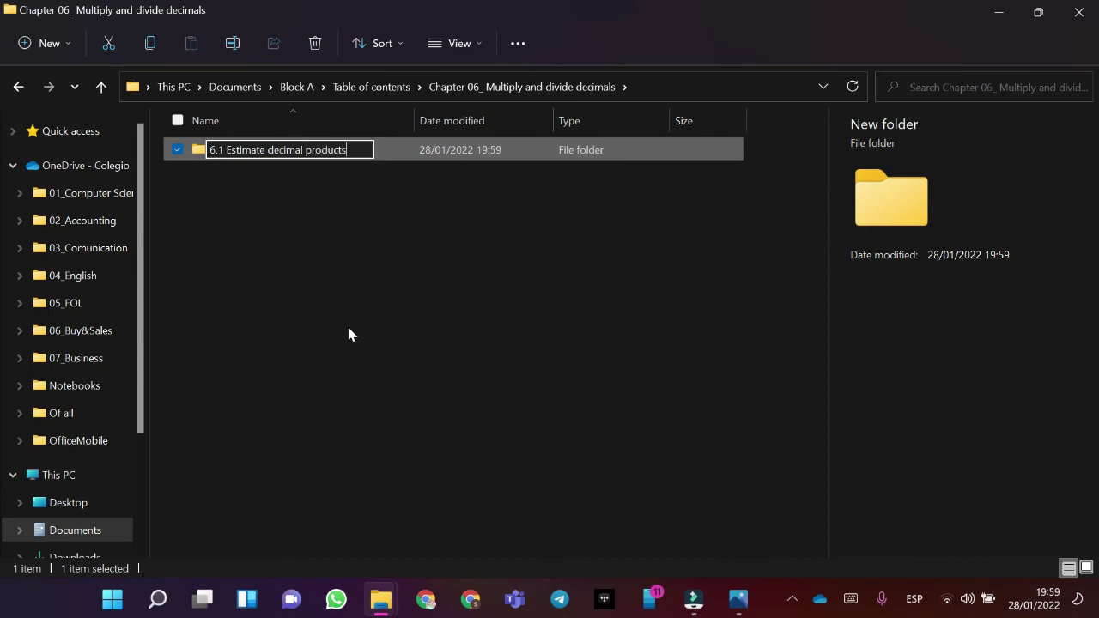
key(Return)
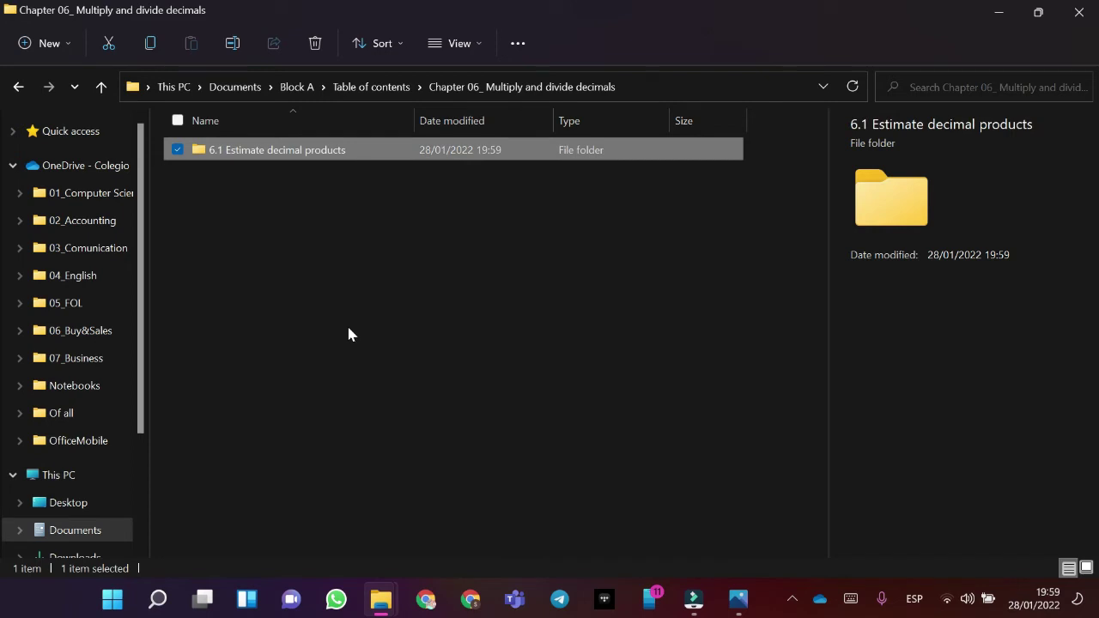
Compare the Chapter 06 subfolders with the section titles in the Photos image and return to the Table of contents folder.
key(alt+Tab)
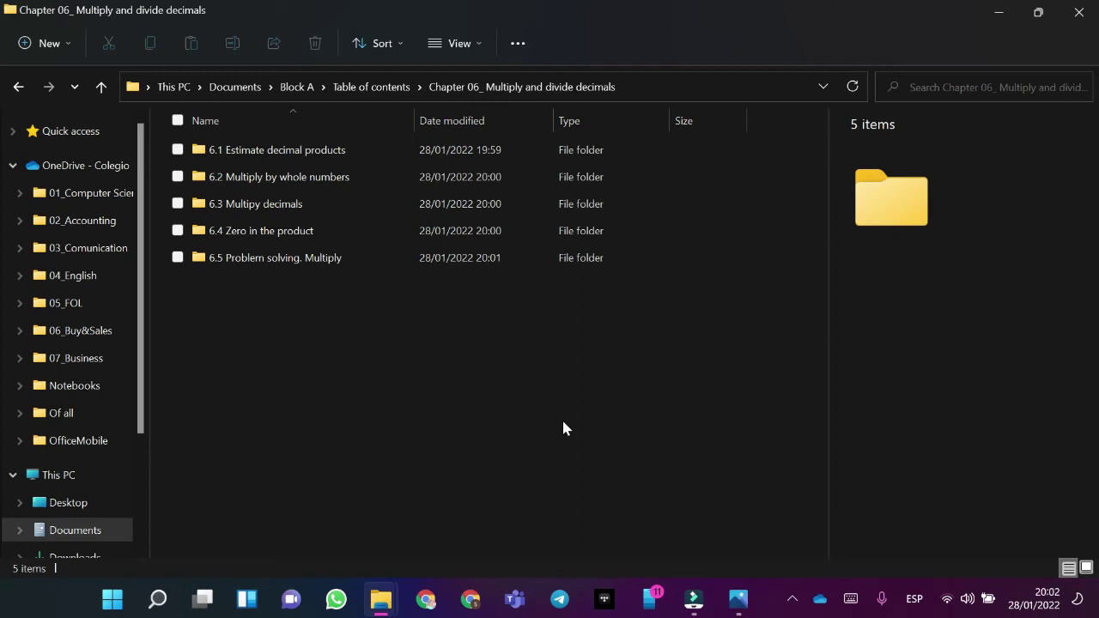
key(alt+Tab)
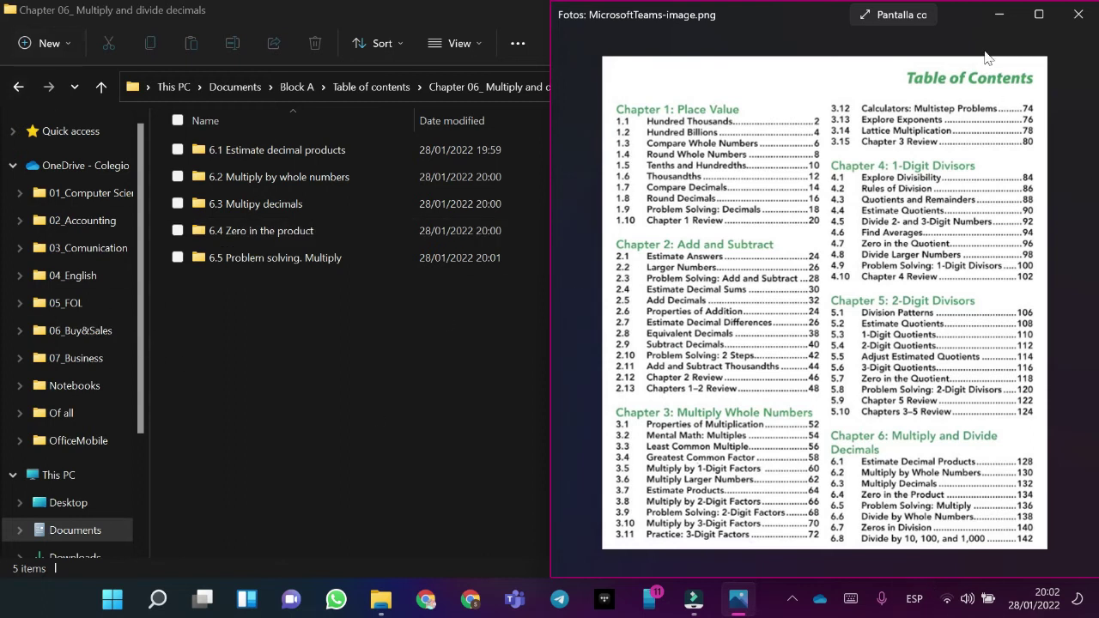
click(386, 310)
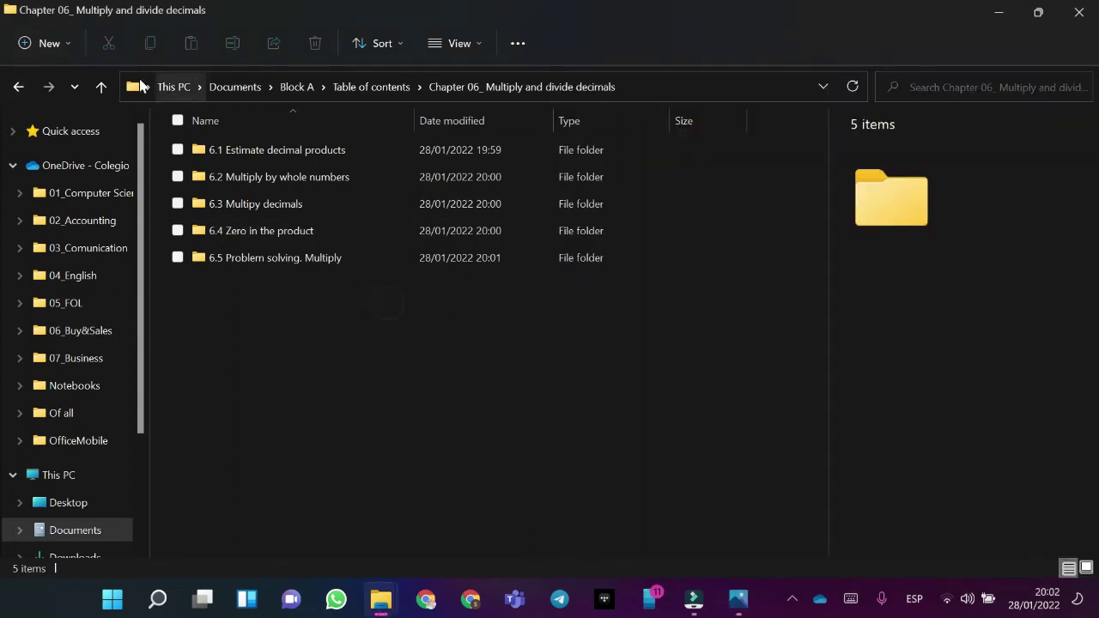
click(18, 86)
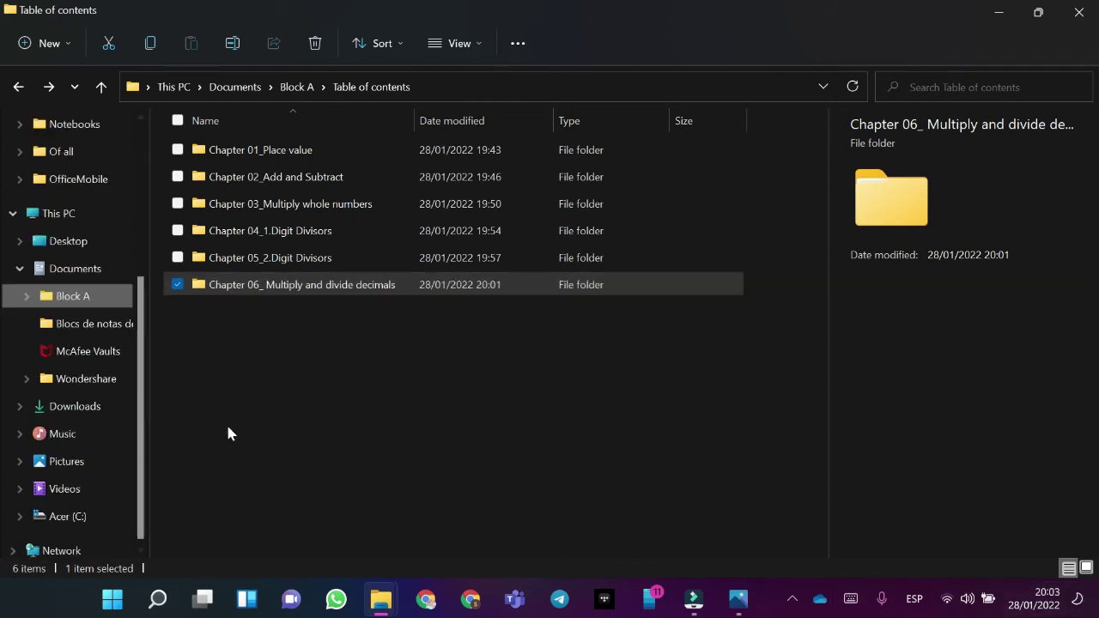
Expand Block A, Table of contents and all six chapter folders in the folder tree, widening the tree, to review their section subfolders.
click(26, 295)
click(30, 324)
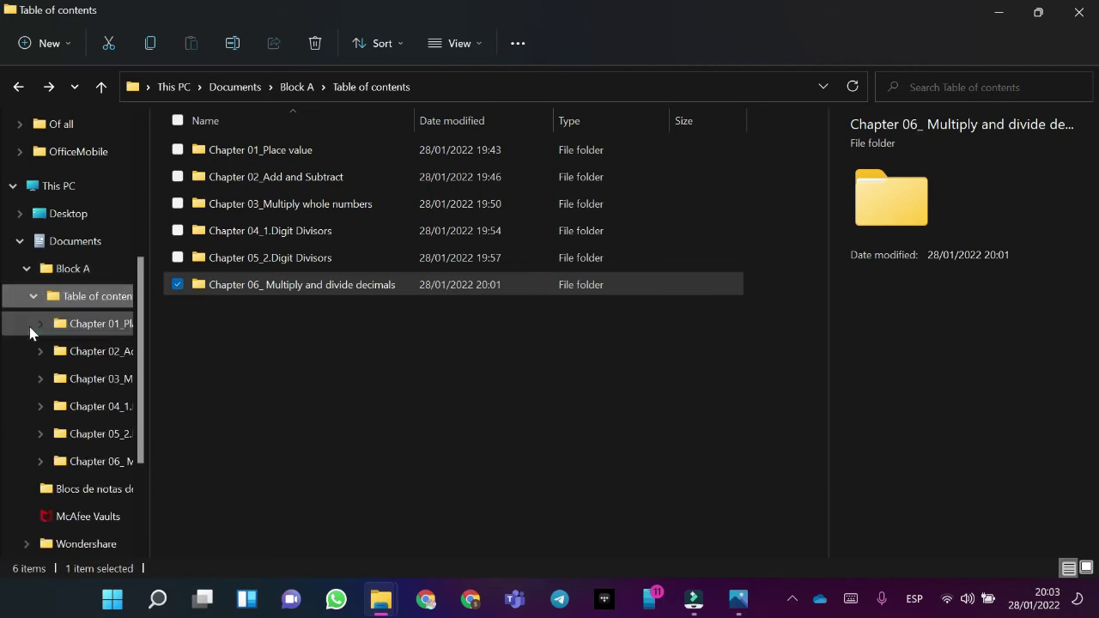
click(39, 324)
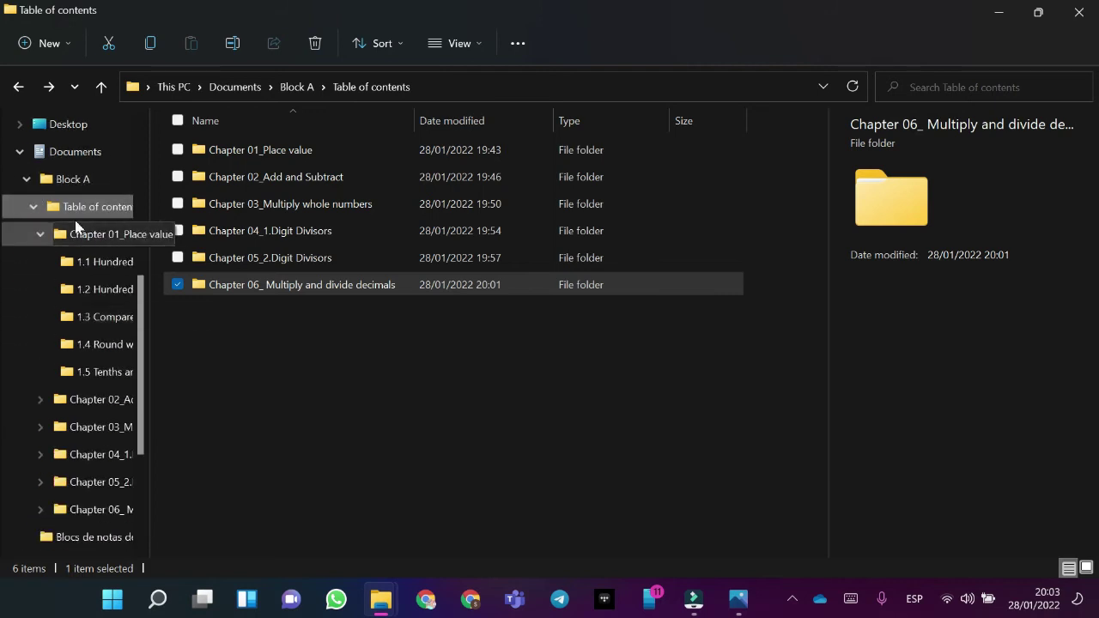
click(40, 399)
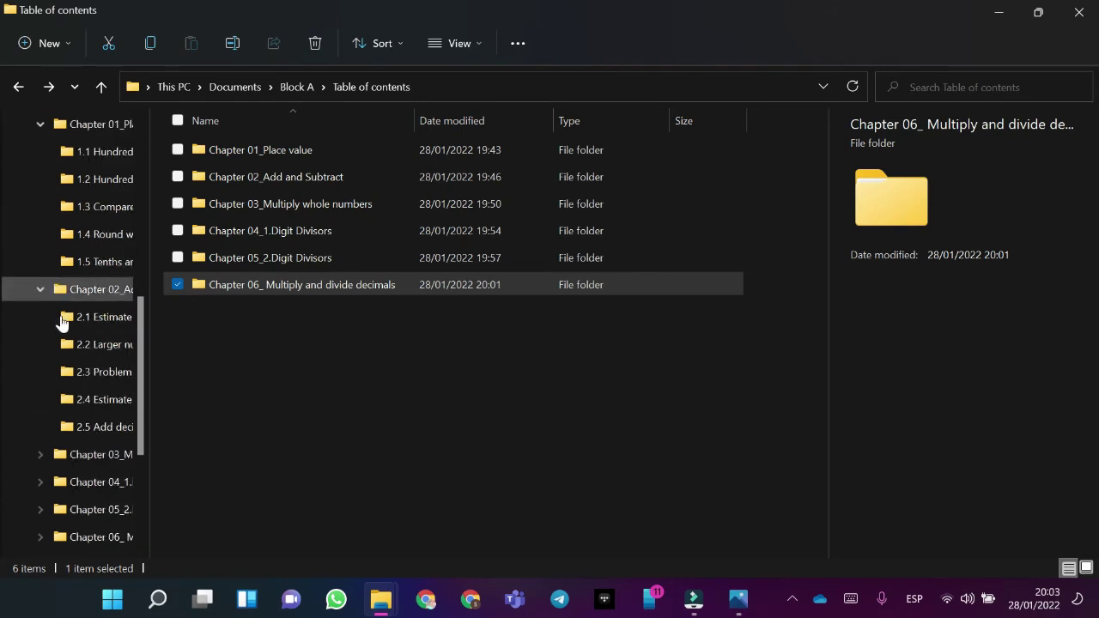
click(40, 399)
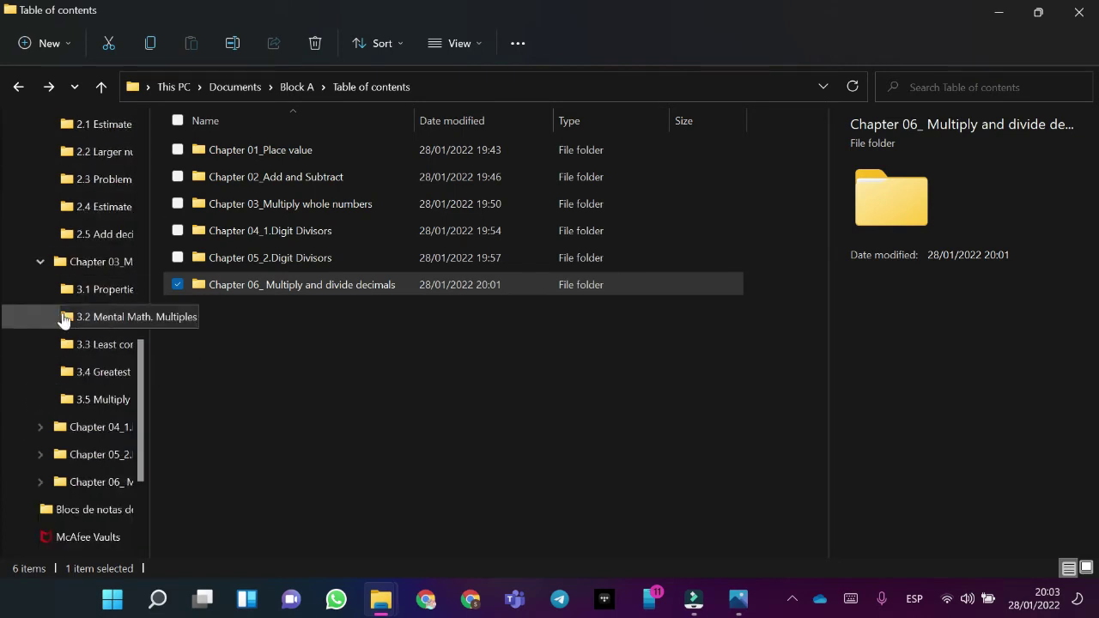
drag(147, 318, 216, 313)
click(39, 400)
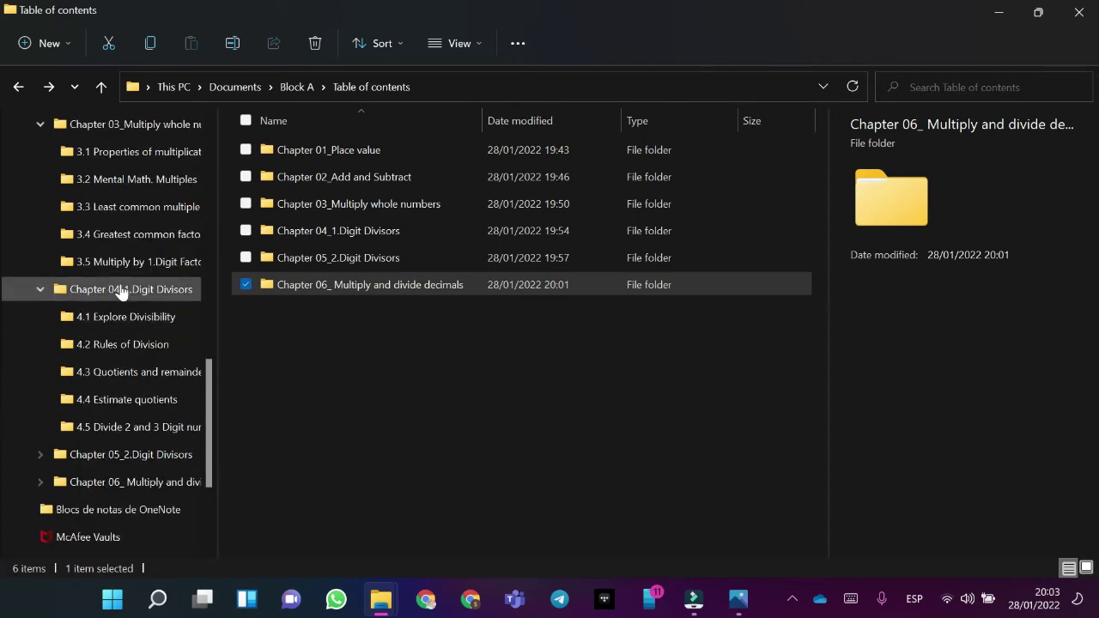
click(39, 344)
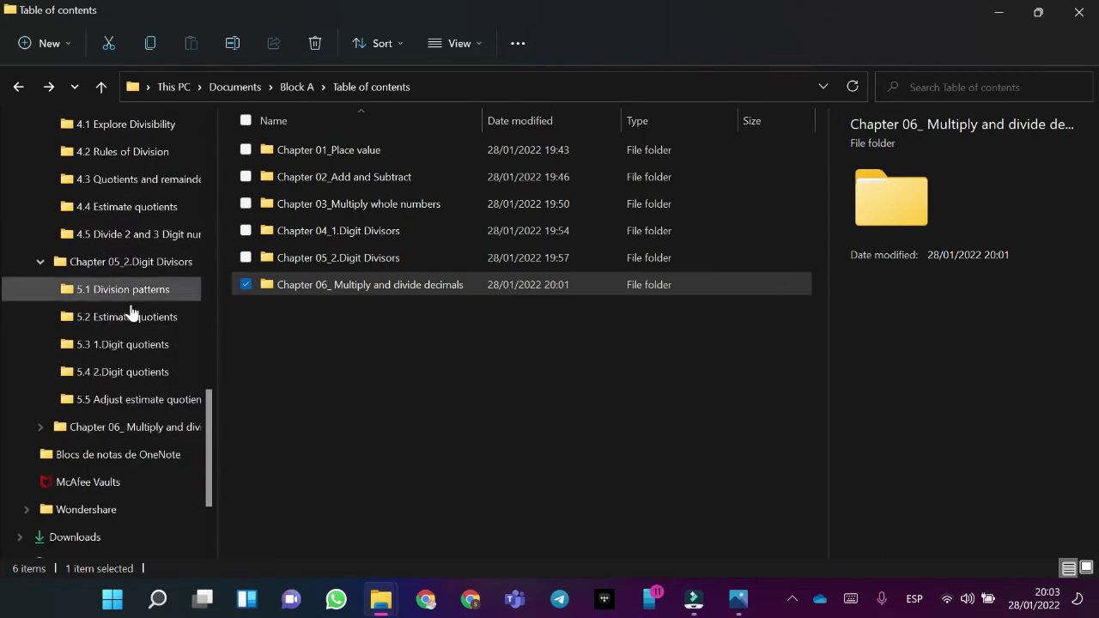
click(40, 426)
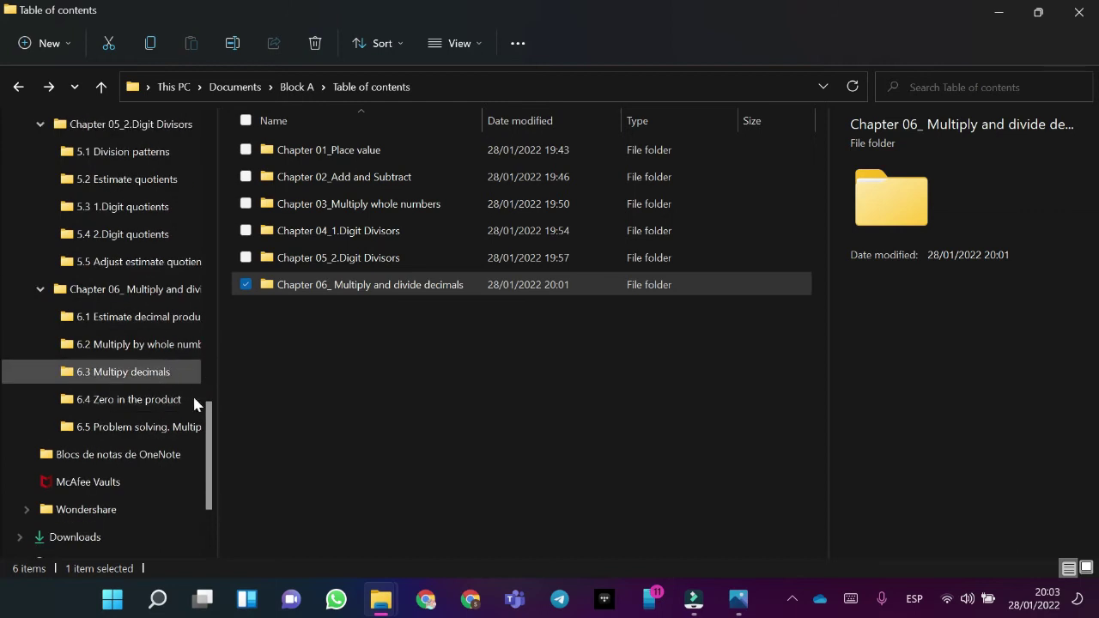
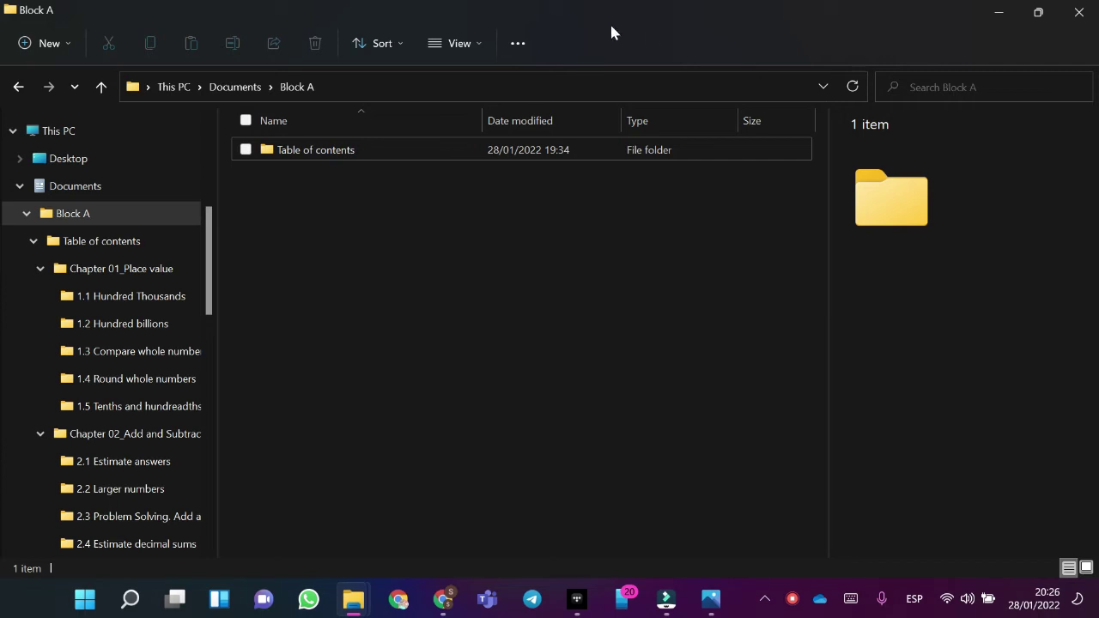
Open the Chapter 01_Place value folder inside Block A's Table of contents folder.
click(51, 43)
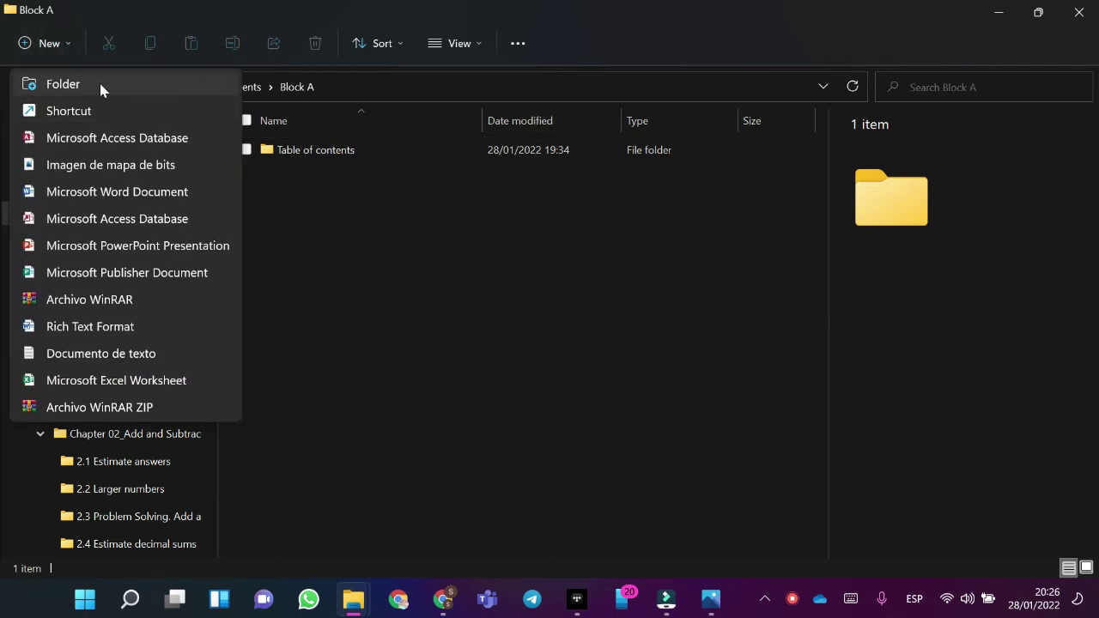
click(151, 38)
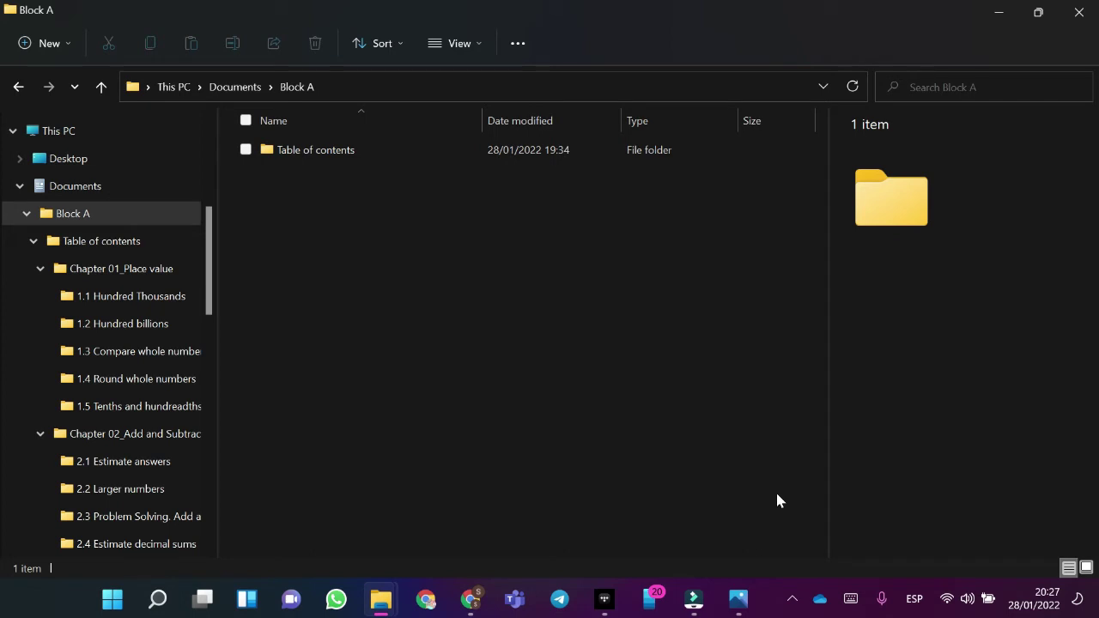
double_click(388, 150)
double_click(368, 150)
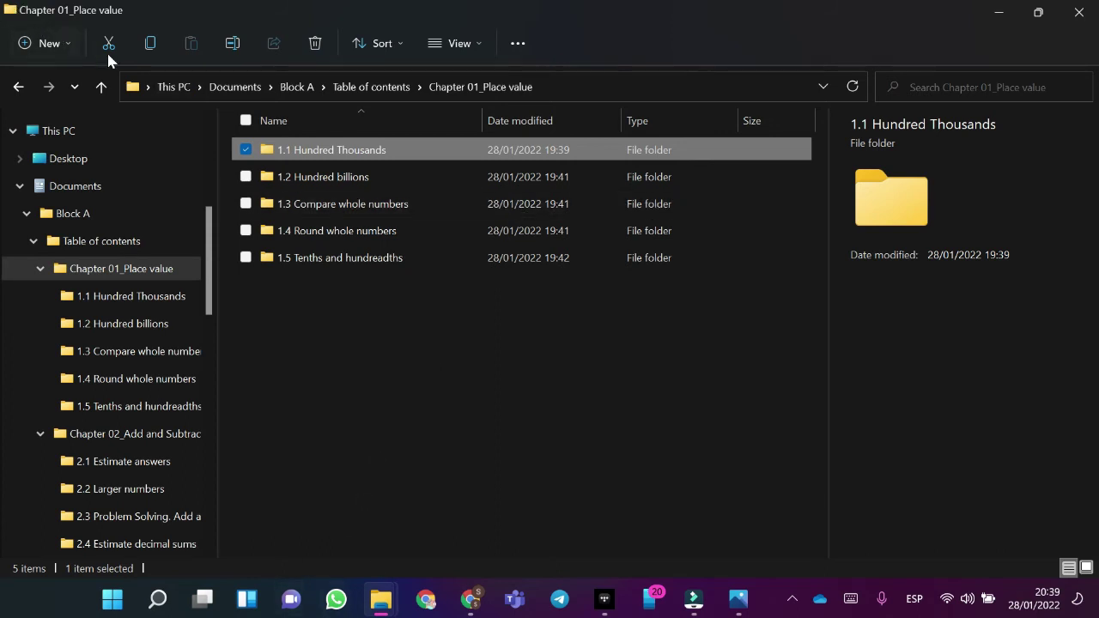
click(38, 43)
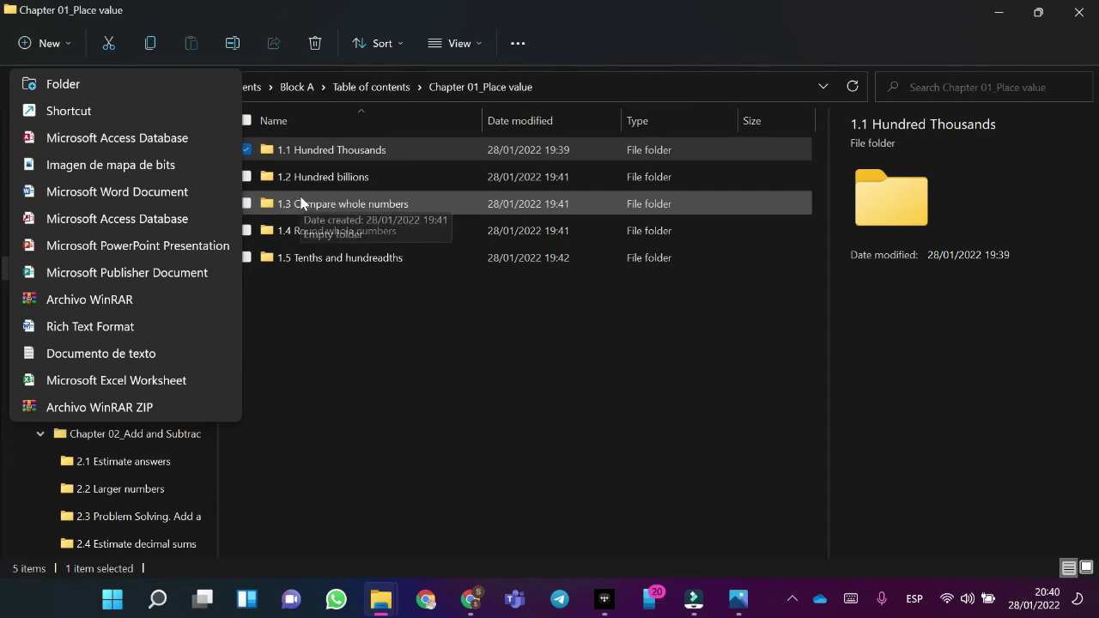
click(230, 43)
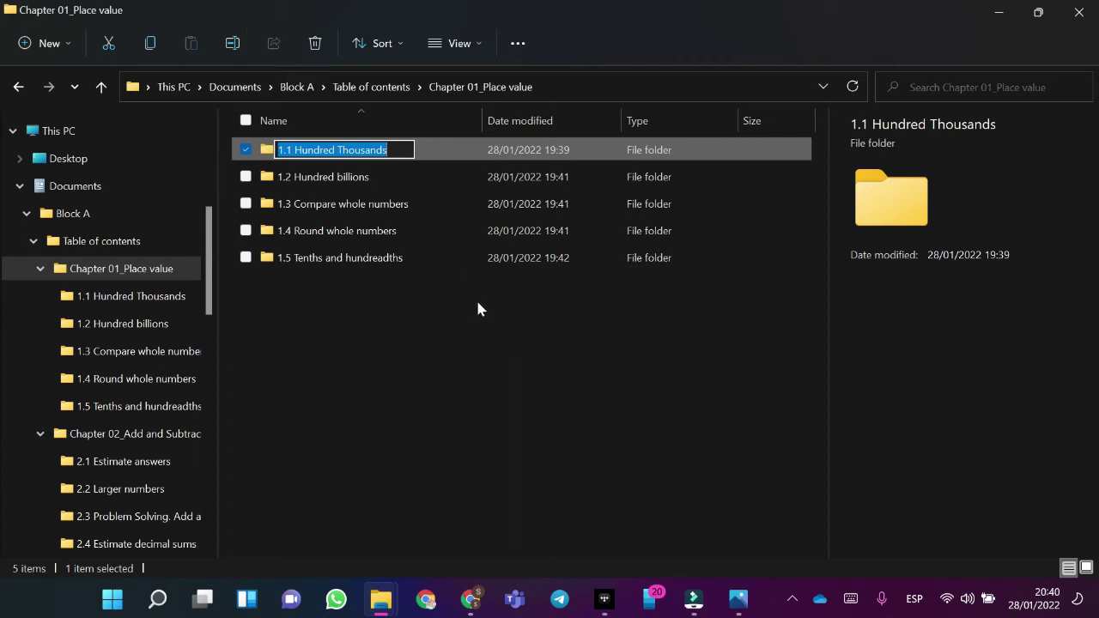
click(498, 291)
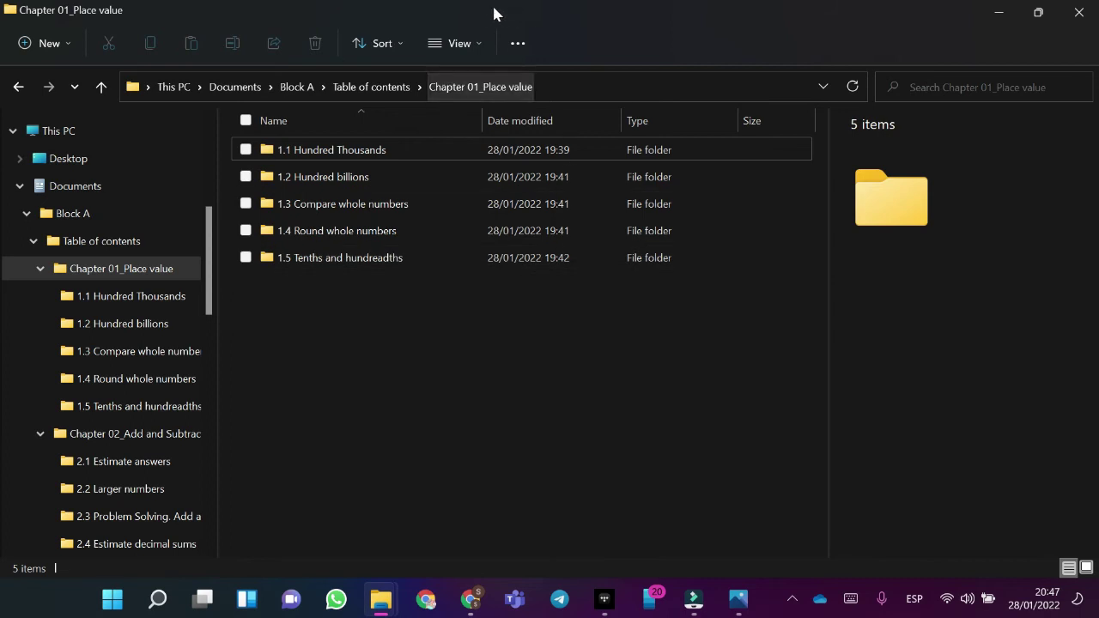
Select the 1.5 Tenths and hundreadths folder and check the Chapter 1 section titles in the Photos image.
click(362, 260)
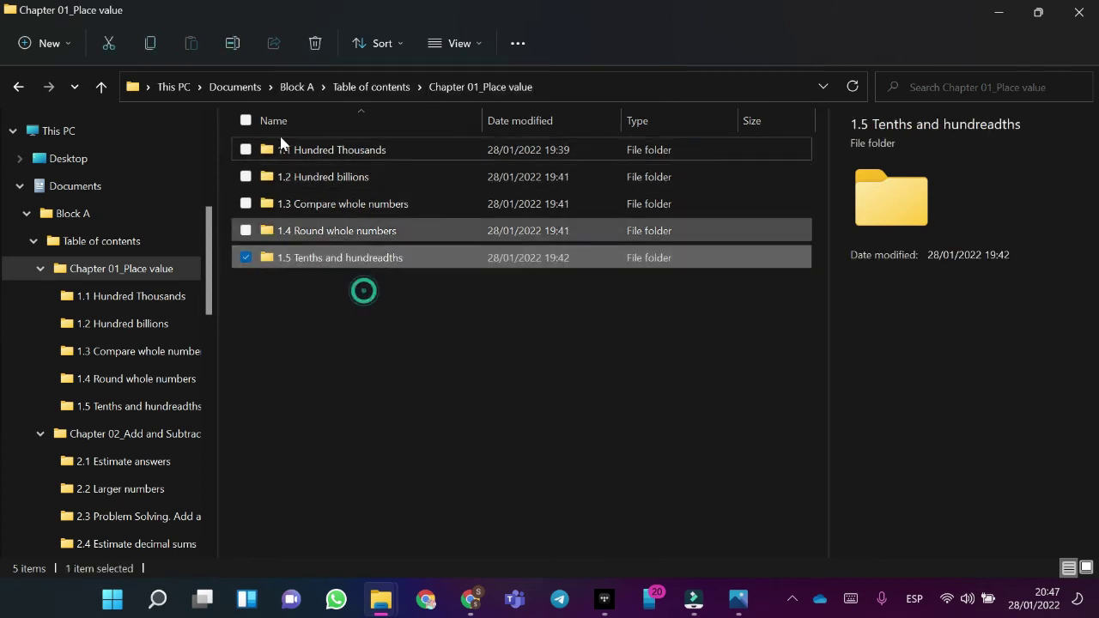
key(alt+Tab)
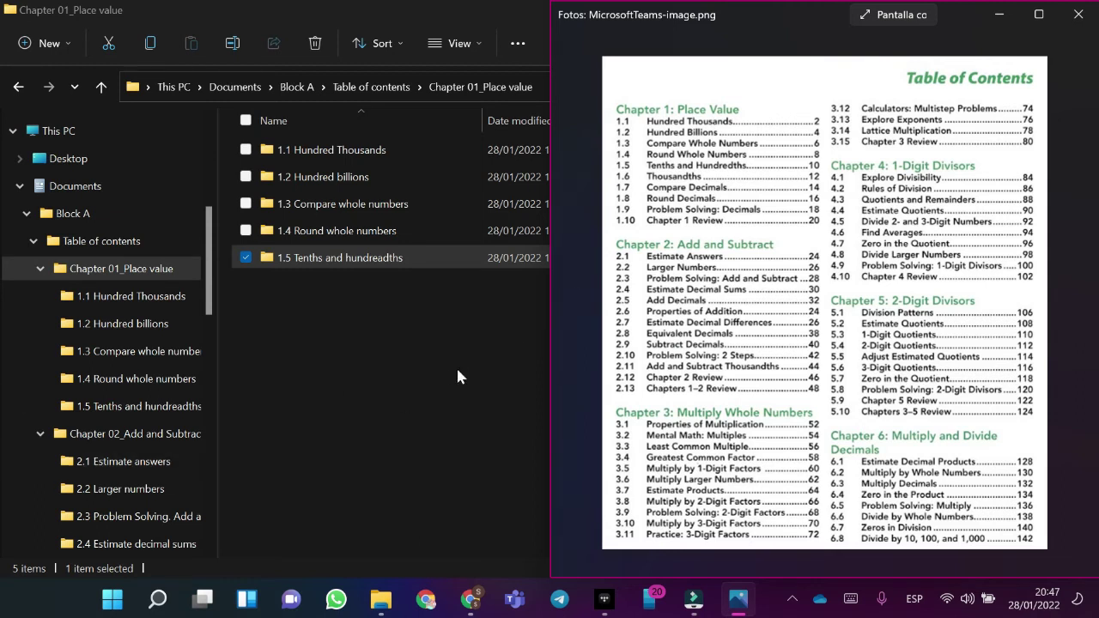
click(474, 391)
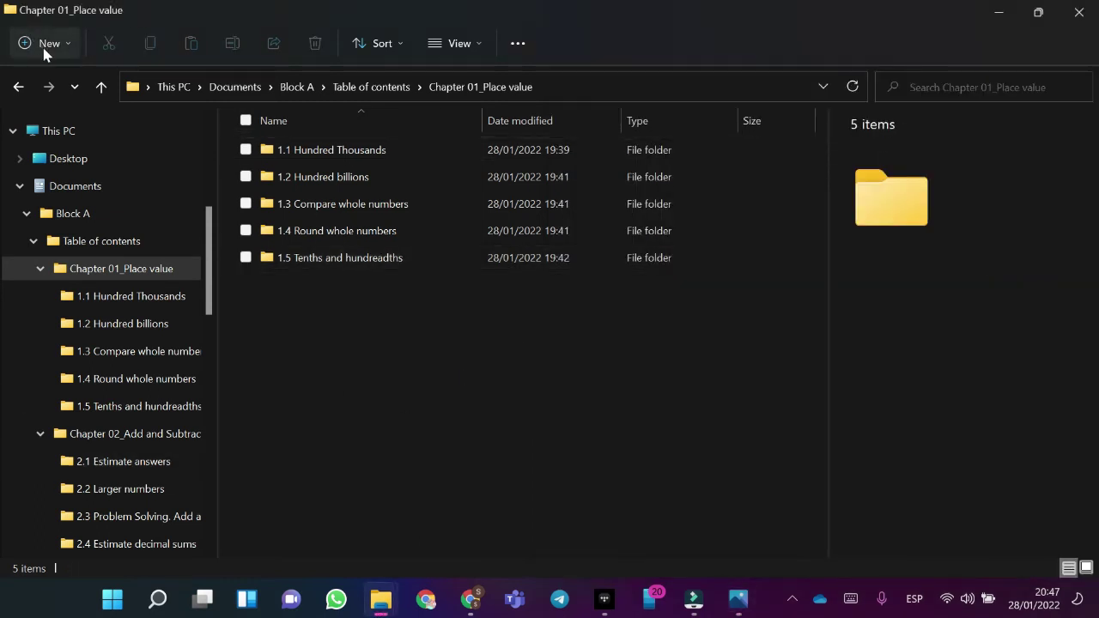
Create a new folder named 1.6 Thousandths in the Chapter 01_Place value folder.
click(43, 43)
click(88, 81)
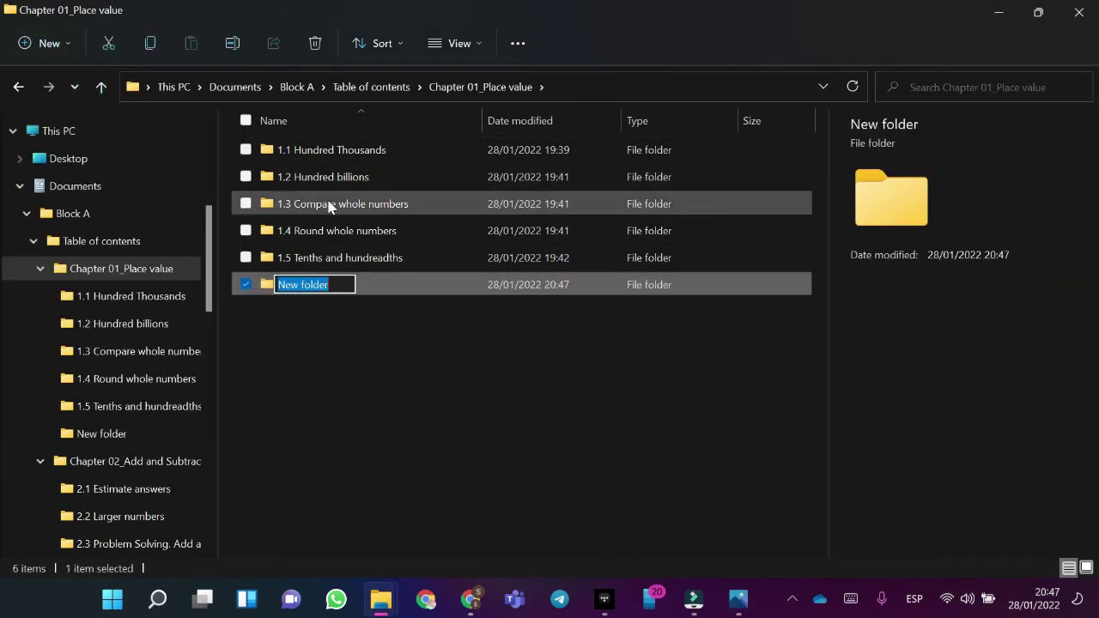
key(BackSpace)
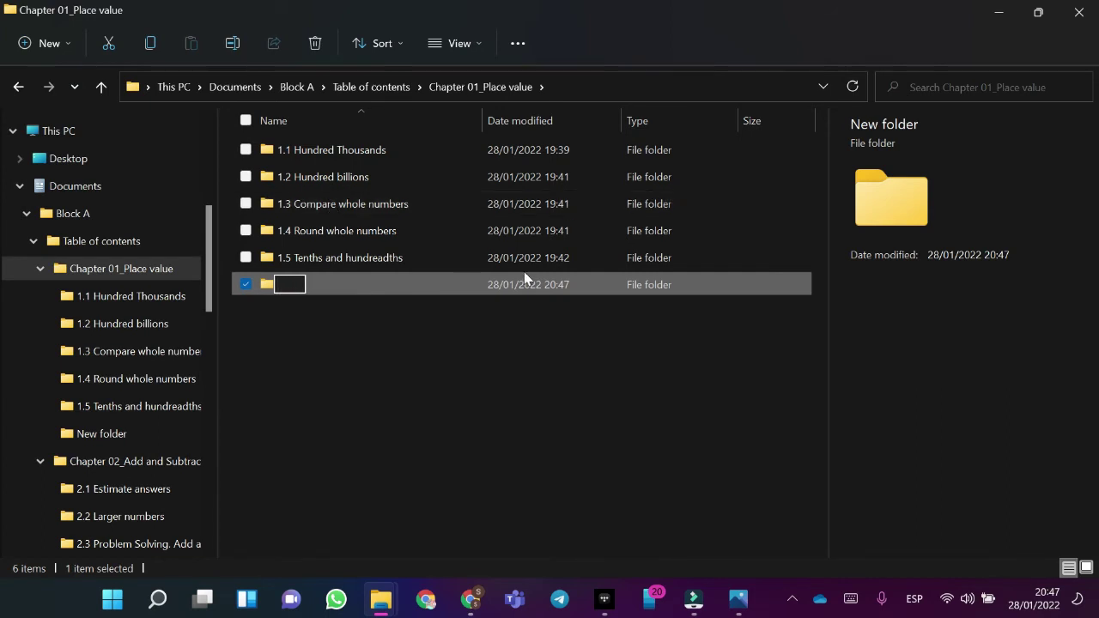
text(T)
key(Caps_Lock)
text(hu)
key(BackSpace)
key(BackSpace)
key(BackSpace)
text(1.5)
key(BackSpace)
text(6 T)
key(Caps_Lock)
text(hou)
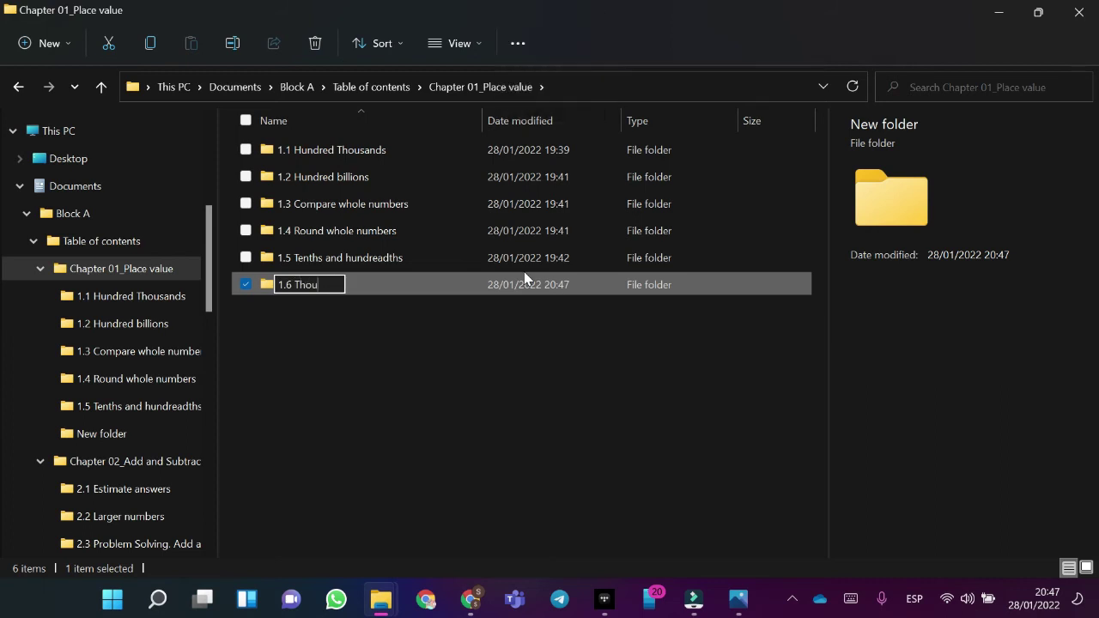
text(sand)
text(ths)
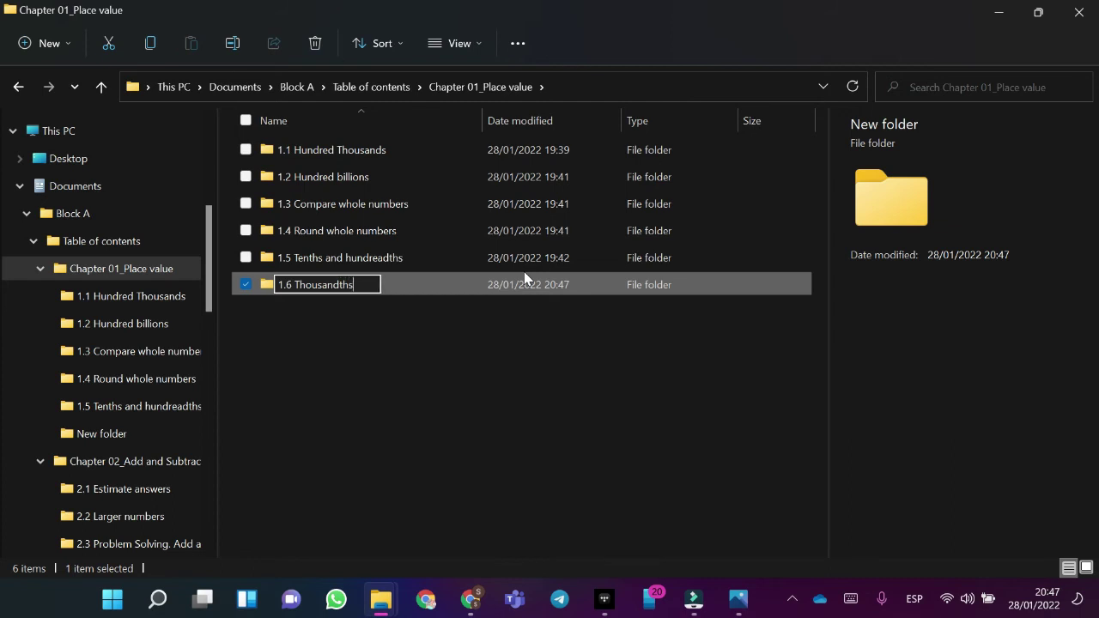
key(Return)
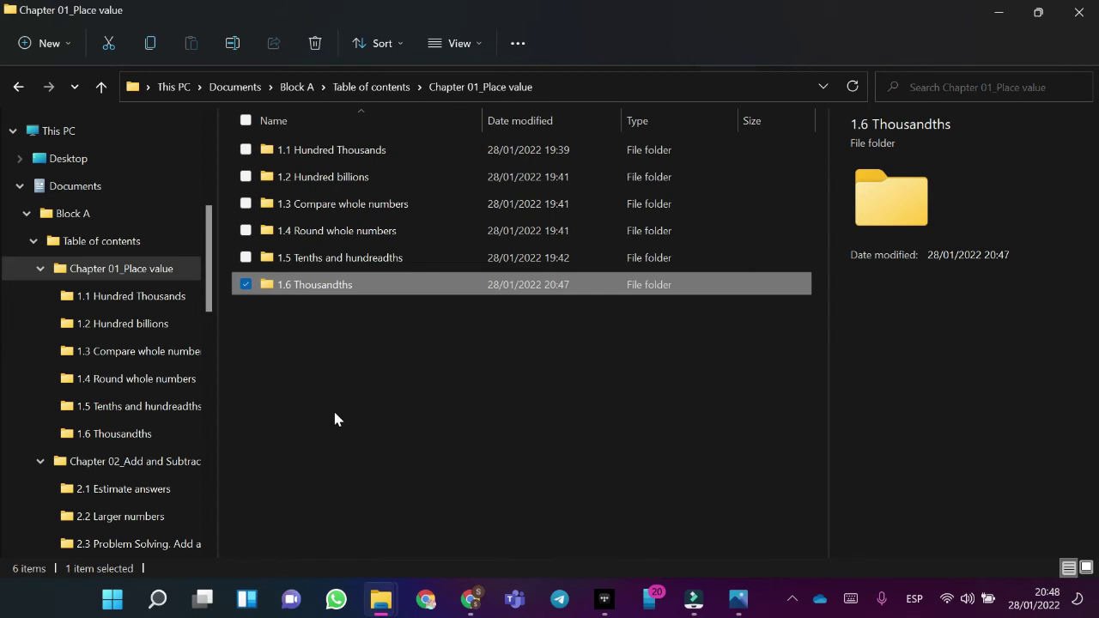
Check the remaining Chapter 1 sections in the Photos image and create four new folders in Chapter 01_Place value.
key(alt+Tab)
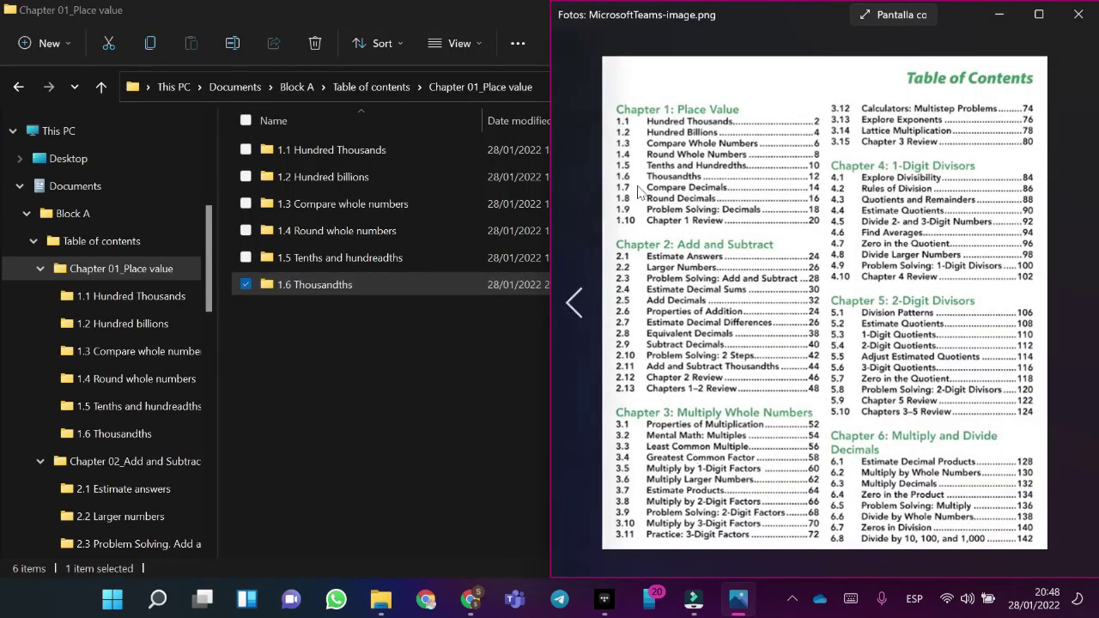
click(441, 417)
click(441, 417)
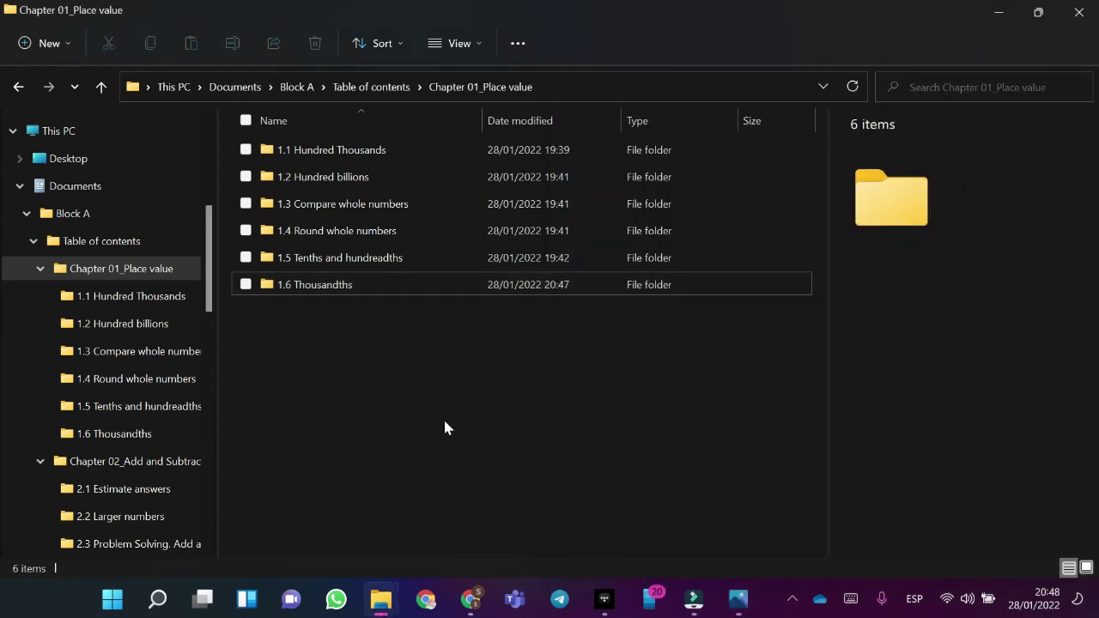
click(49, 43)
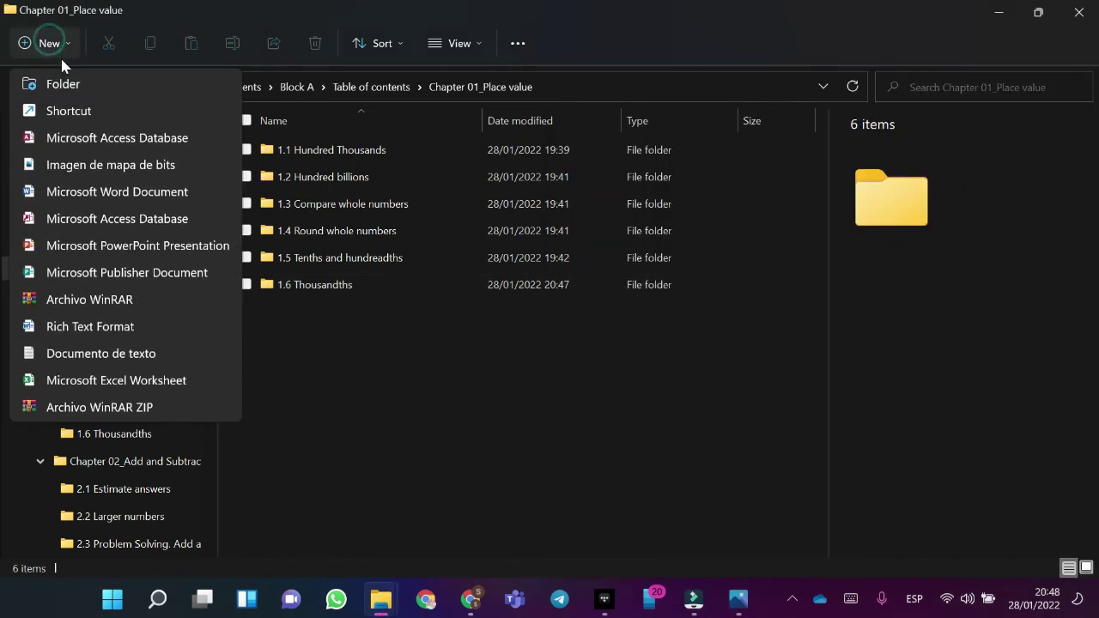
click(68, 86)
click(49, 43)
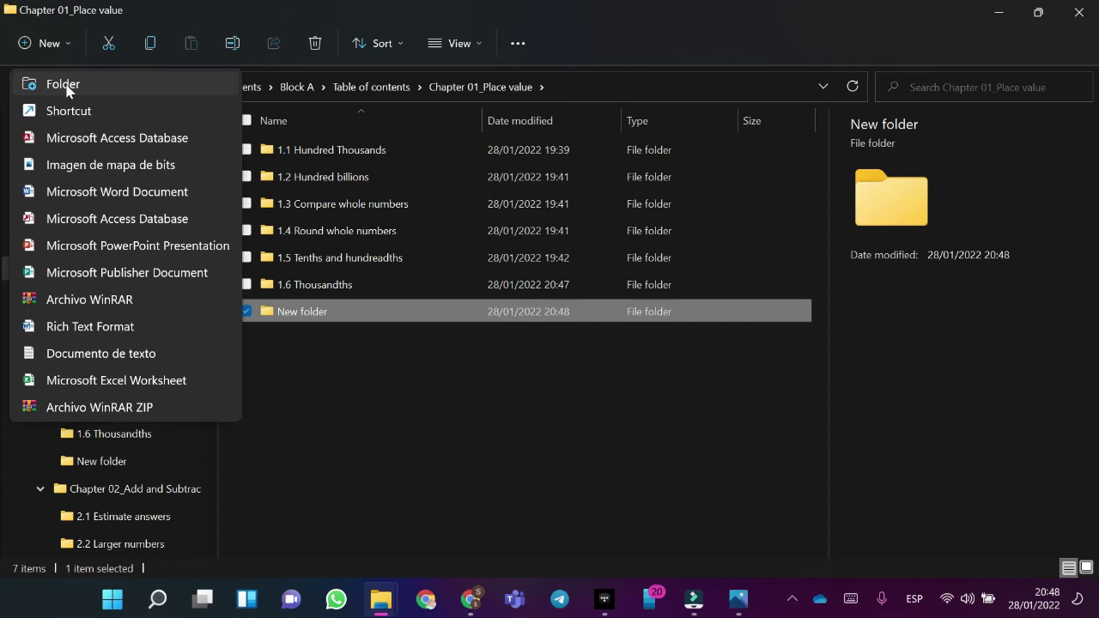
click(52, 81)
click(53, 43)
click(54, 82)
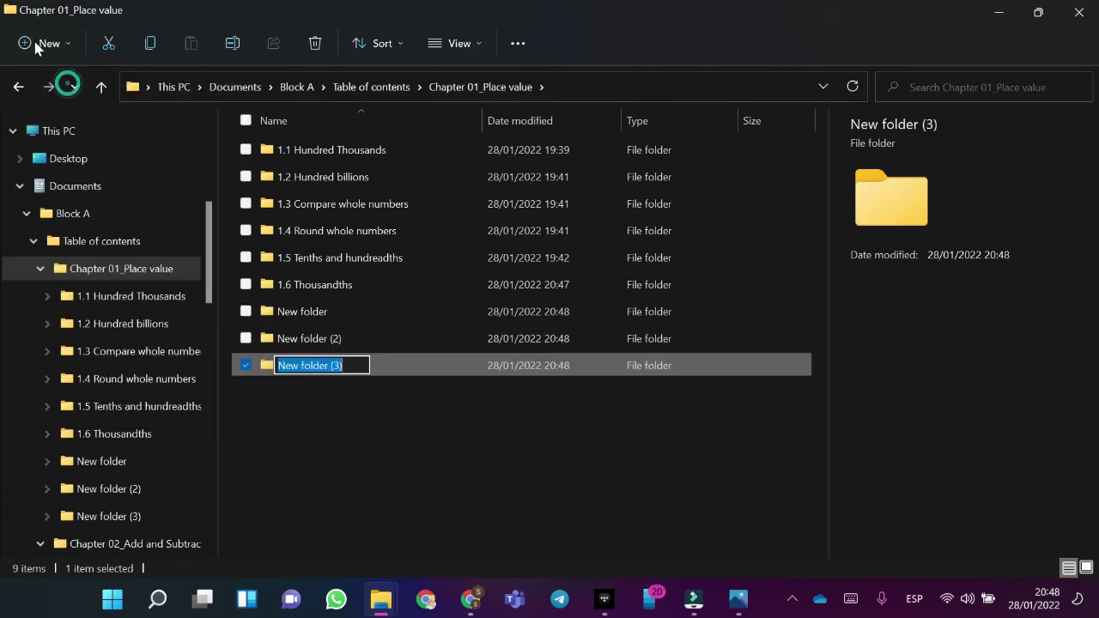
click(47, 43)
click(48, 81)
click(448, 434)
click(449, 433)
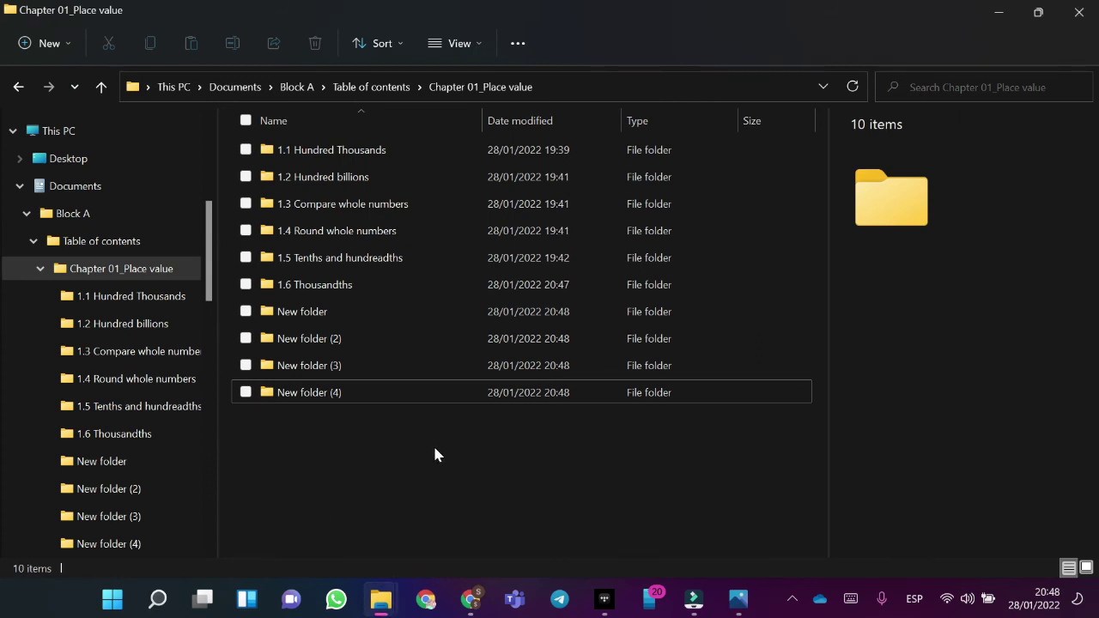
Place the folder window beside the Table of Contents image and rename the first new folder as 1.7 Compare decimals.
key(super+Left)
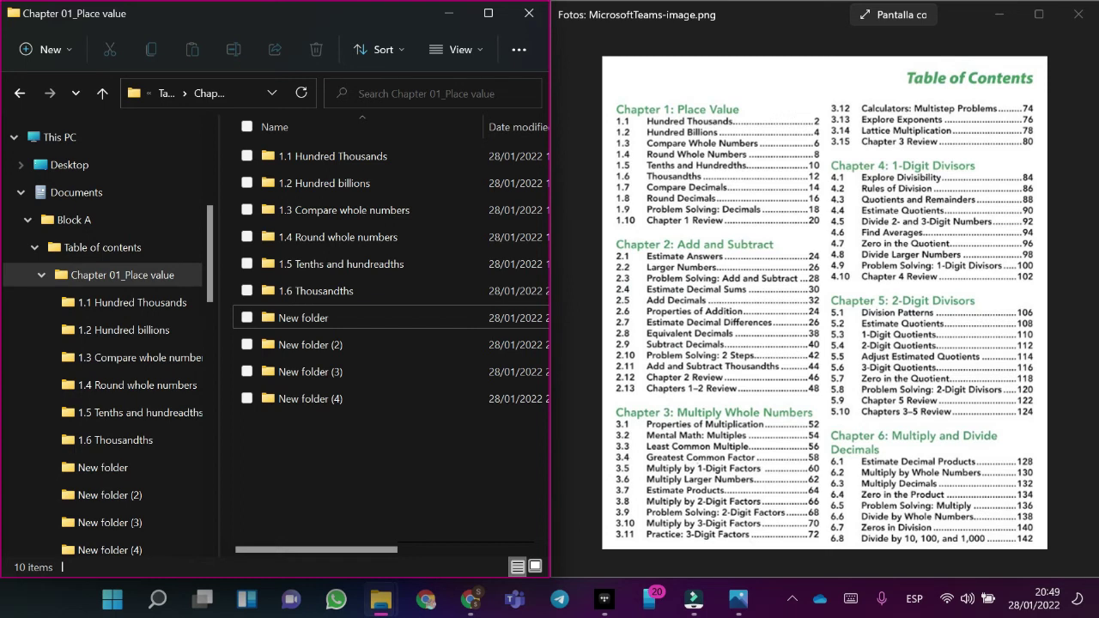
click(358, 322)
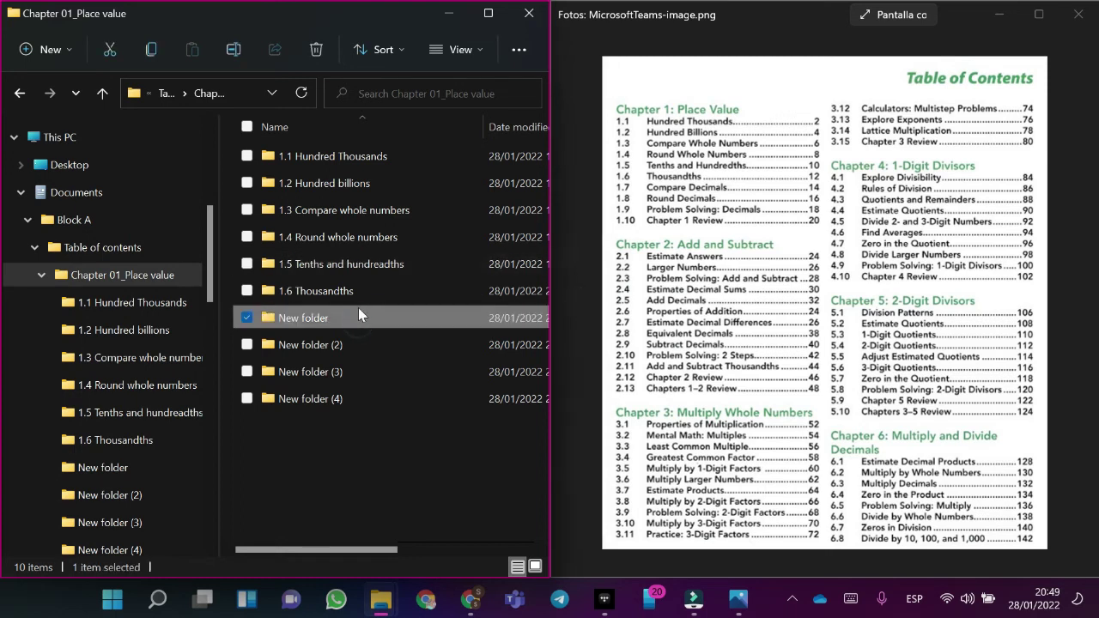
click(310, 318)
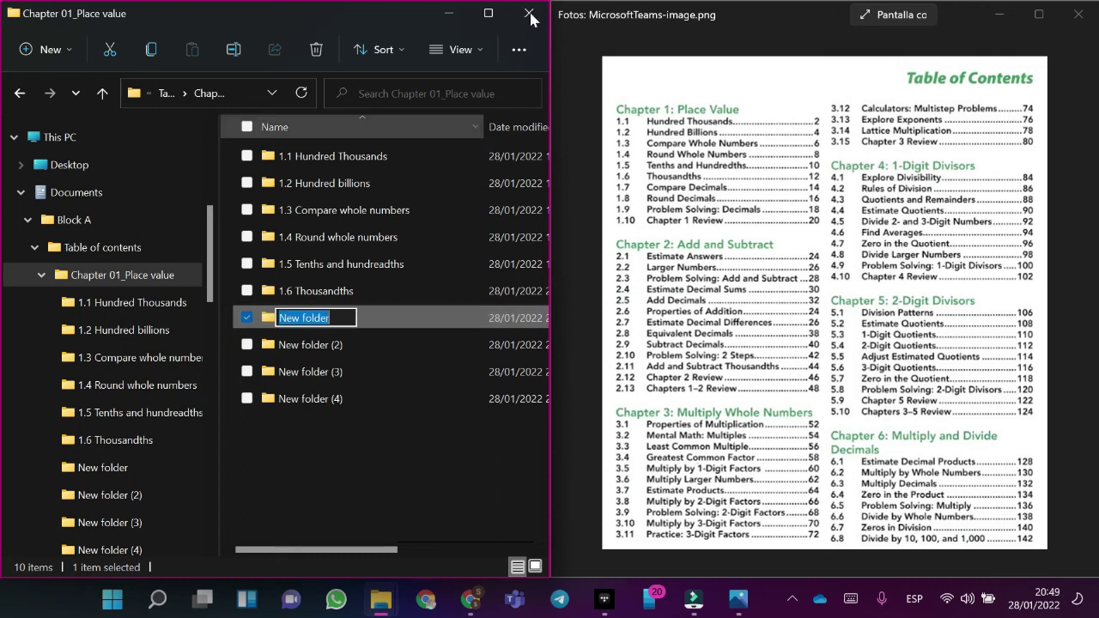
click(429, 318)
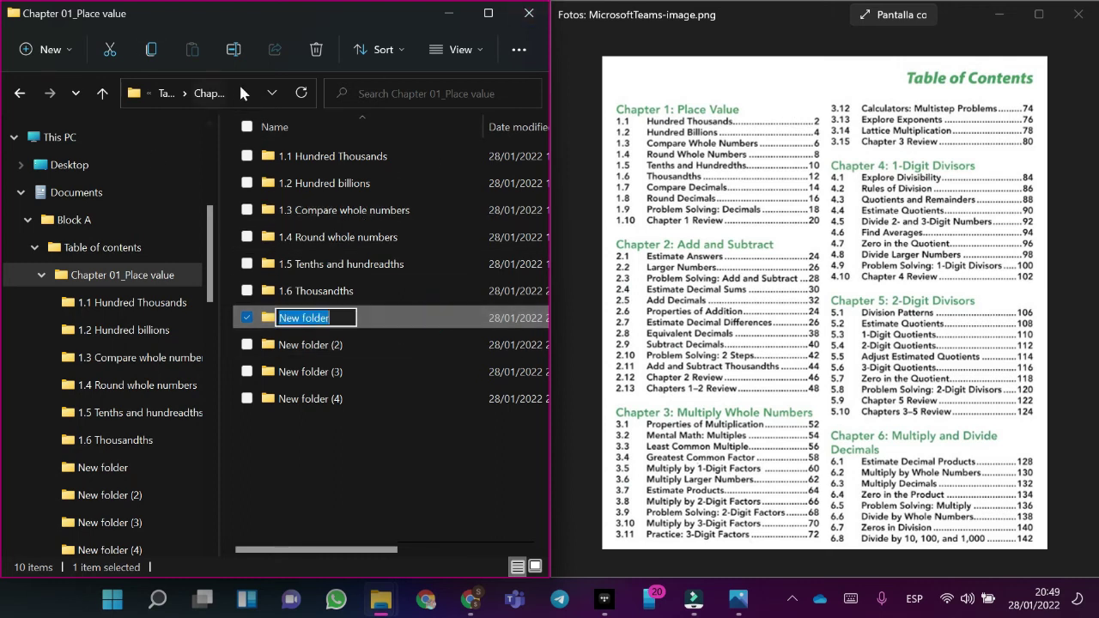
click(239, 56)
click(360, 344)
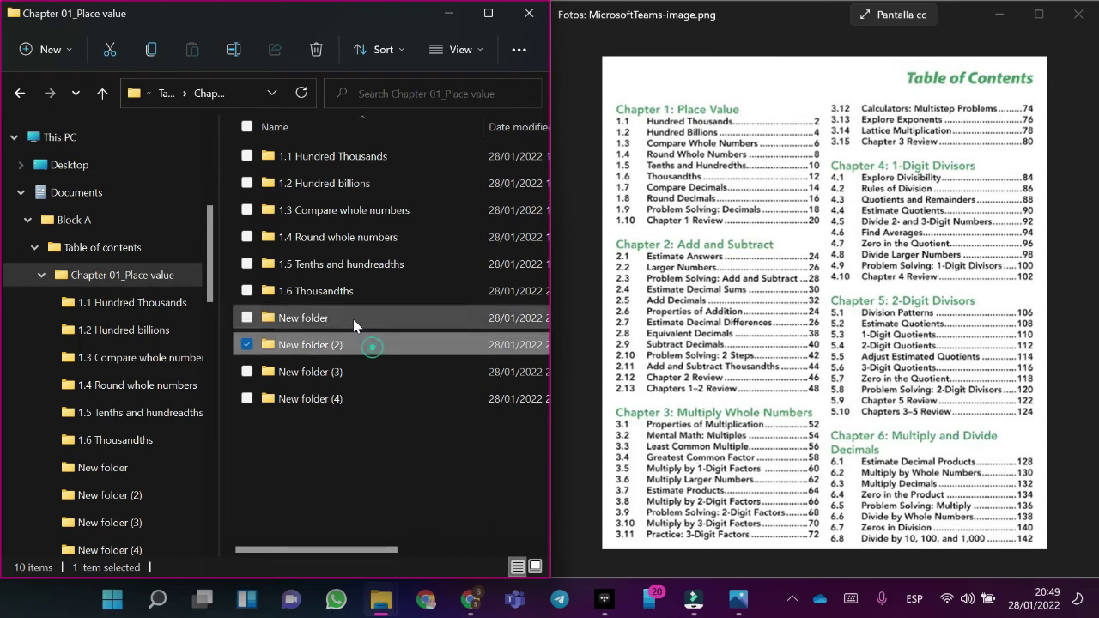
click(335, 318)
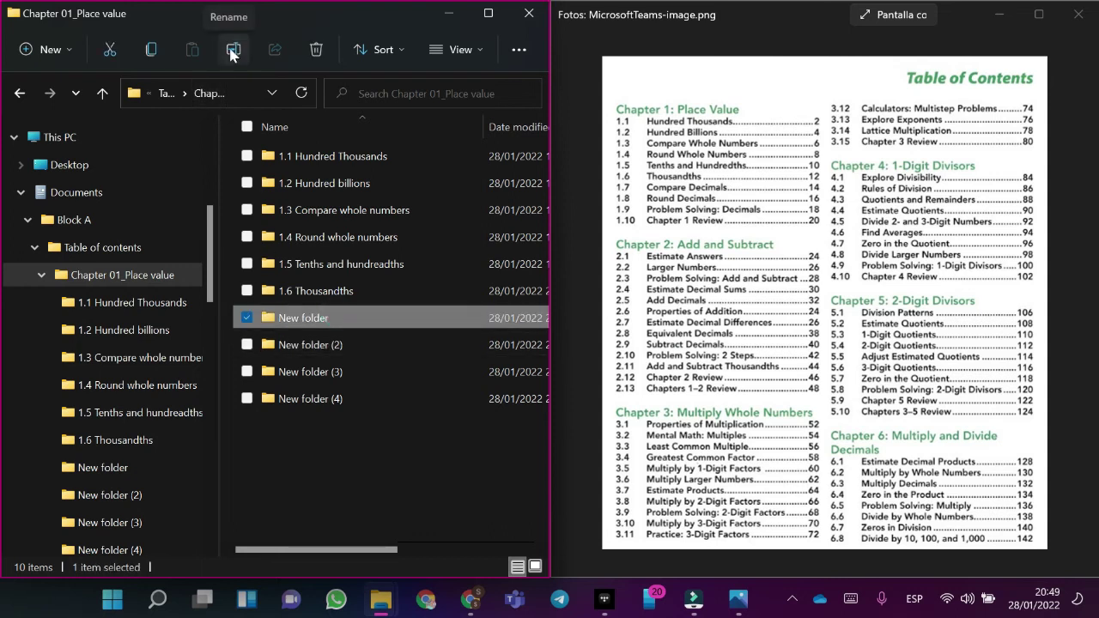
click(232, 50)
key(BackSpace)
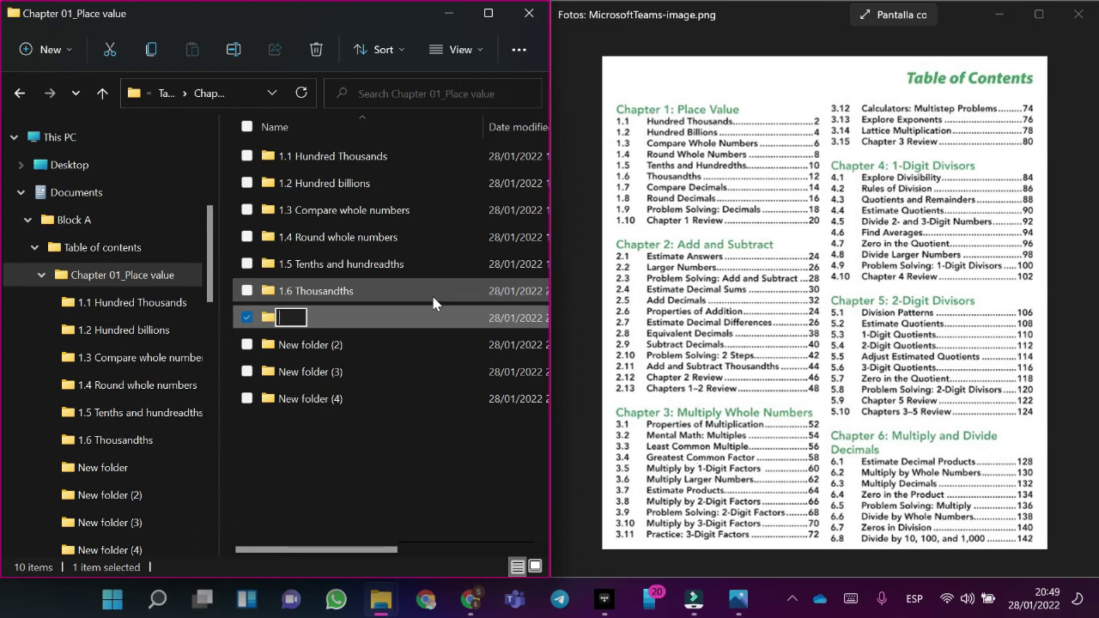
key(alt+Tab)
key(alt+Tab)
key(alt+Tab)
key(alt+Tab)
key(alt+Tab)
key(alt+Tab)
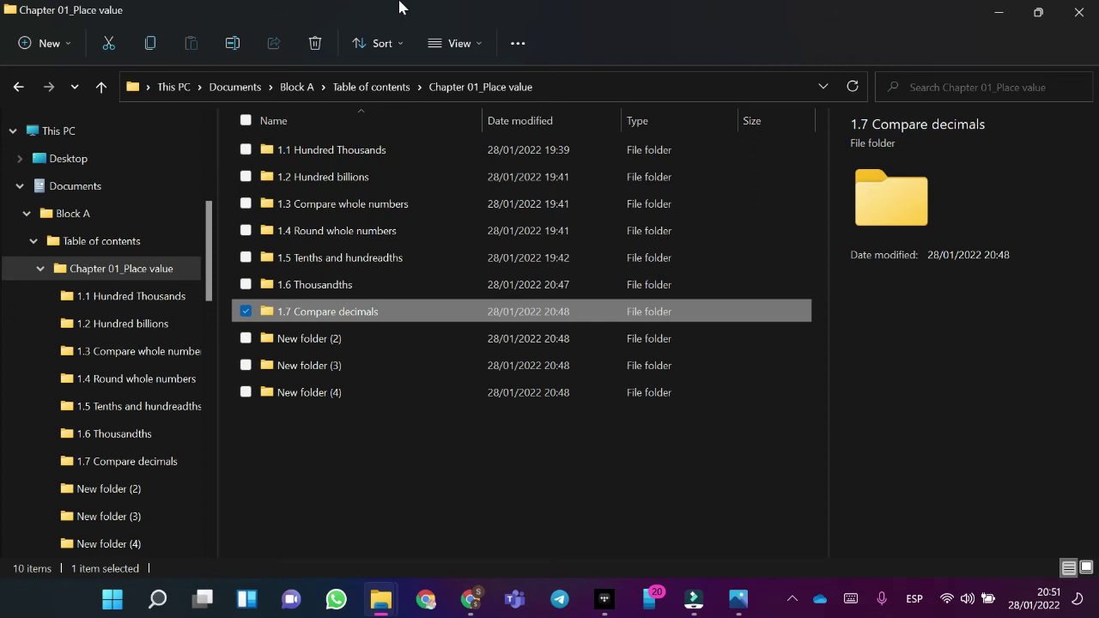
Compare the Chapter 01_Place value subfolders with the Chapter 1 section titles in the Photos image.
key(alt+Tab)
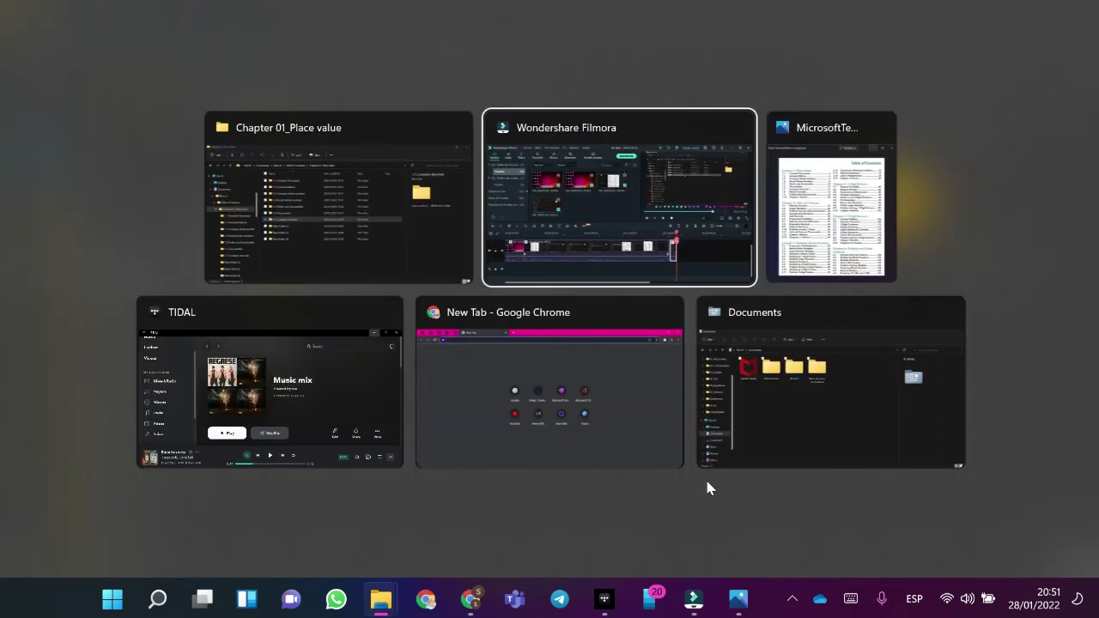
key(alt+Tab)
key(alt+Tab)
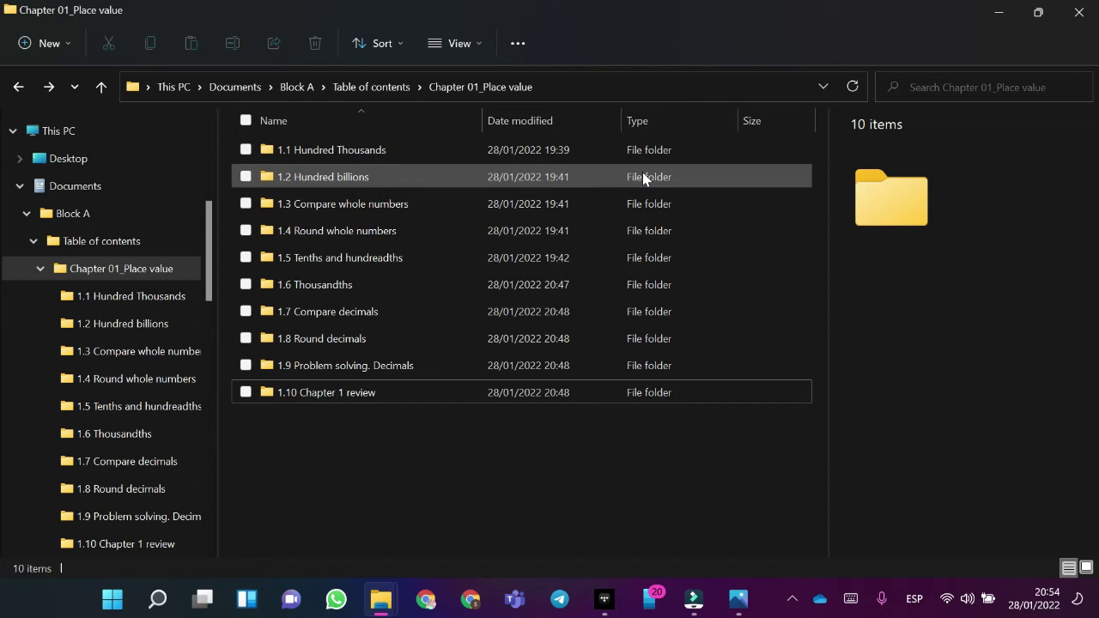
key(alt+Tab)
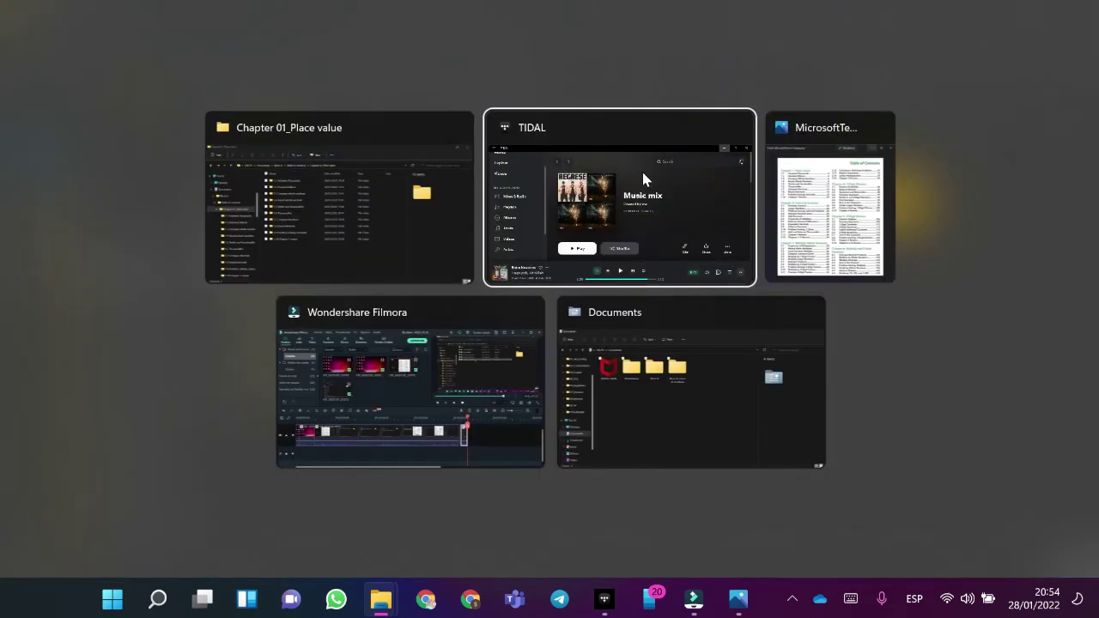
click(807, 180)
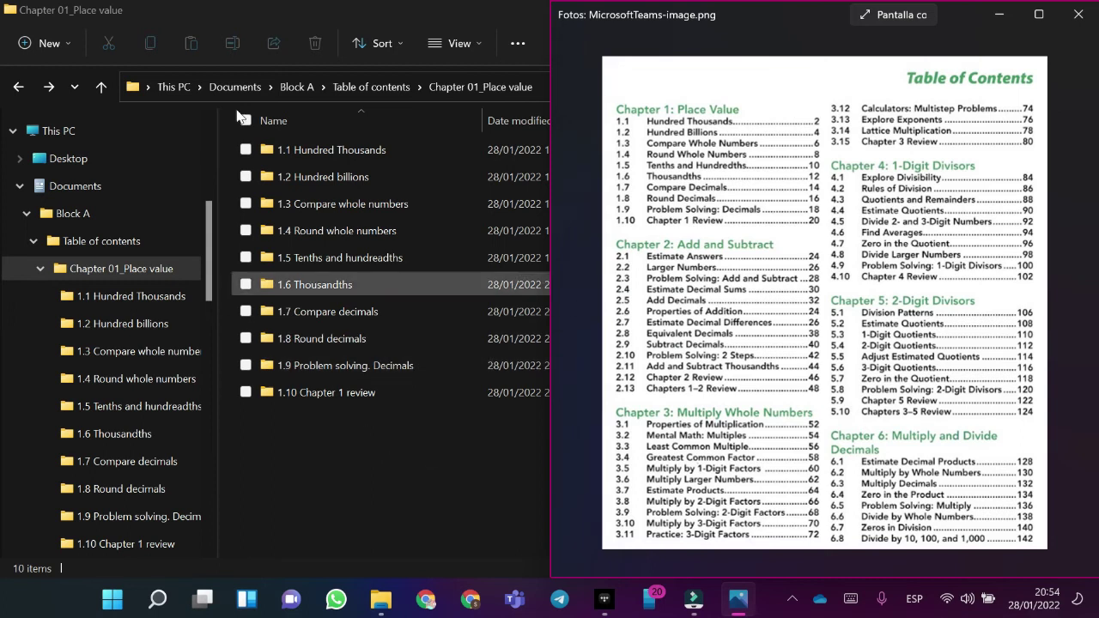
drag(550, 464, 548, 465)
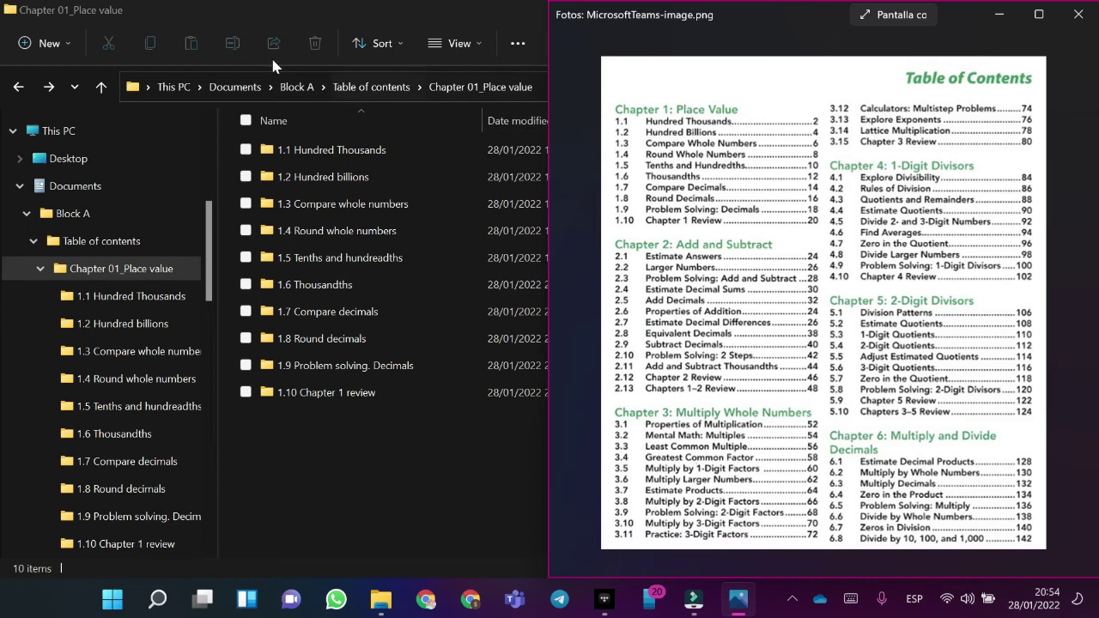
Return to the Table of contents folder and open the Chapter 02_Add and Subtract folder.
click(15, 89)
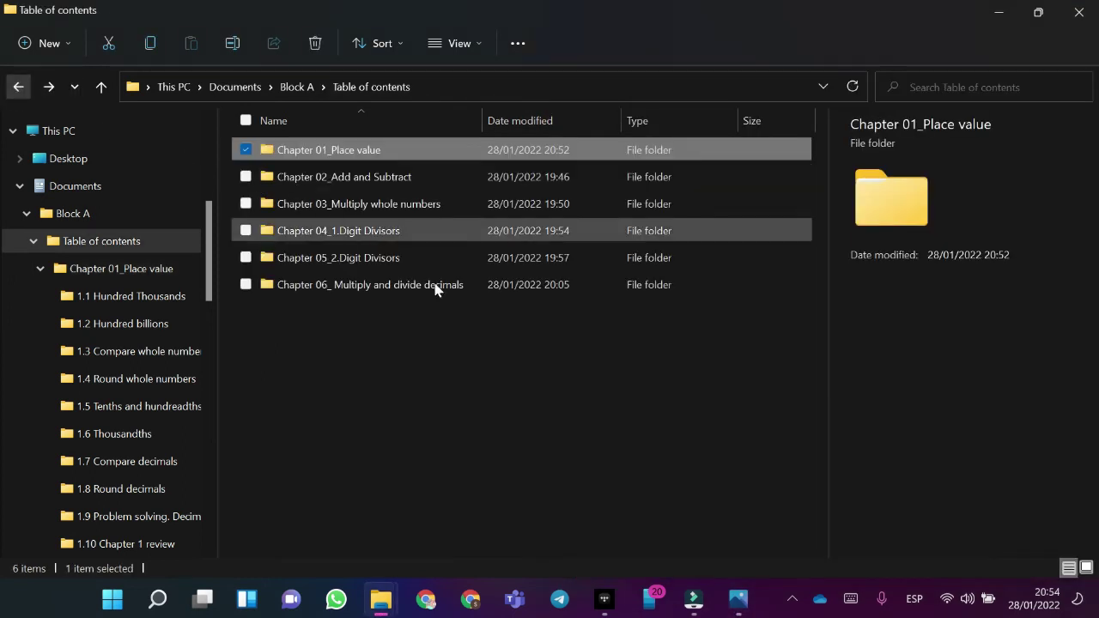
click(311, 176)
double_click(311, 176)
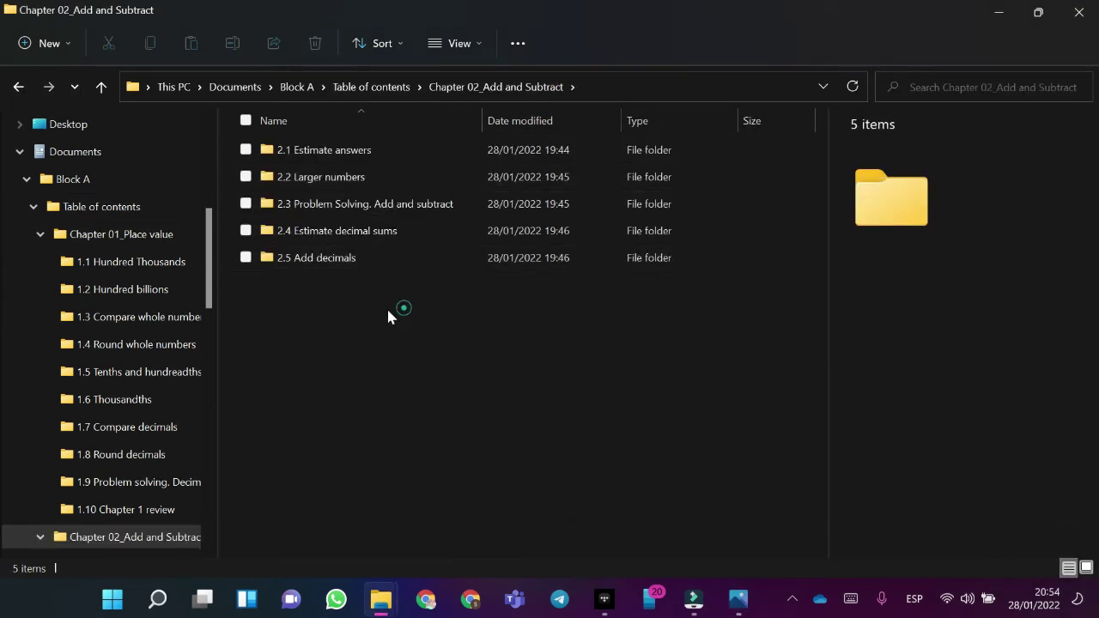
Create five new folders in the Chapter 02_Add and Subtract folder, leaving their default names.
click(62, 41)
click(101, 87)
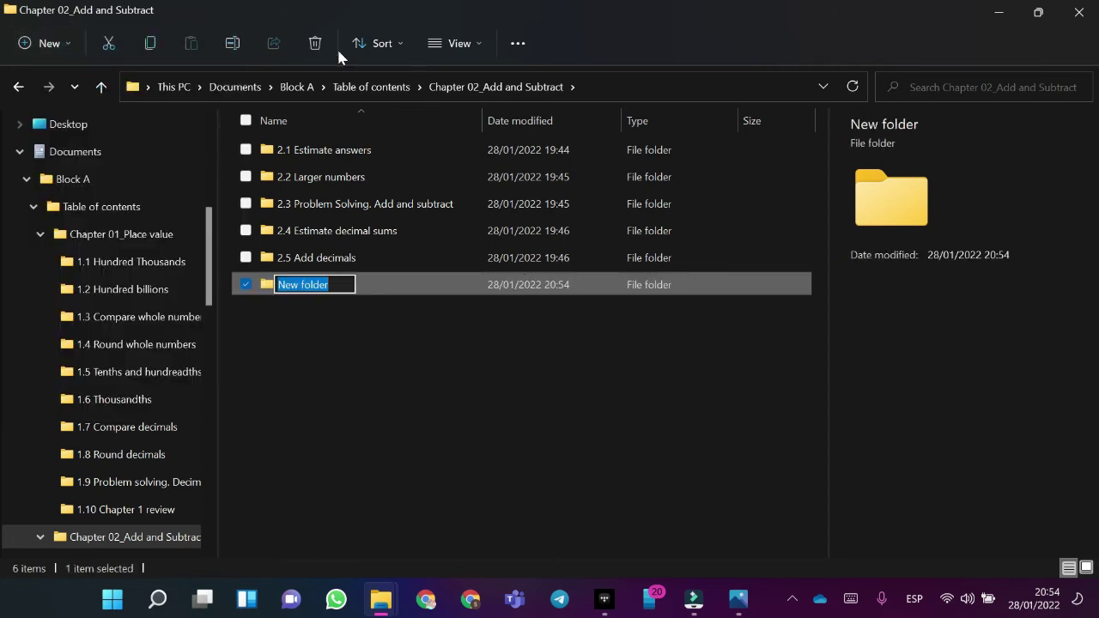
click(56, 43)
scroll(129, 115, up, 1)
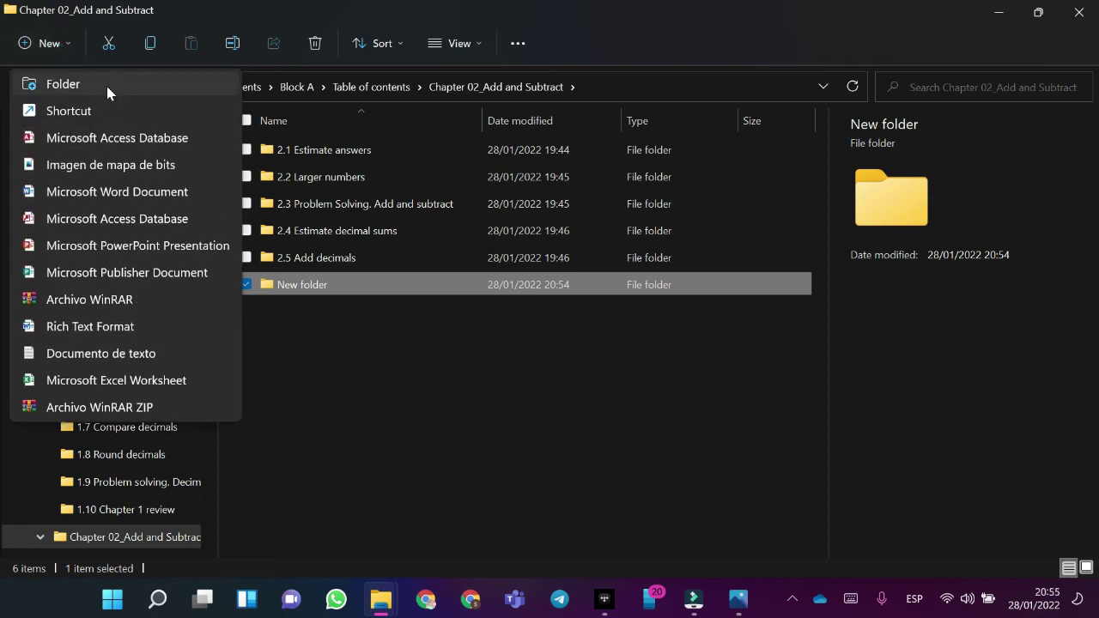
click(107, 86)
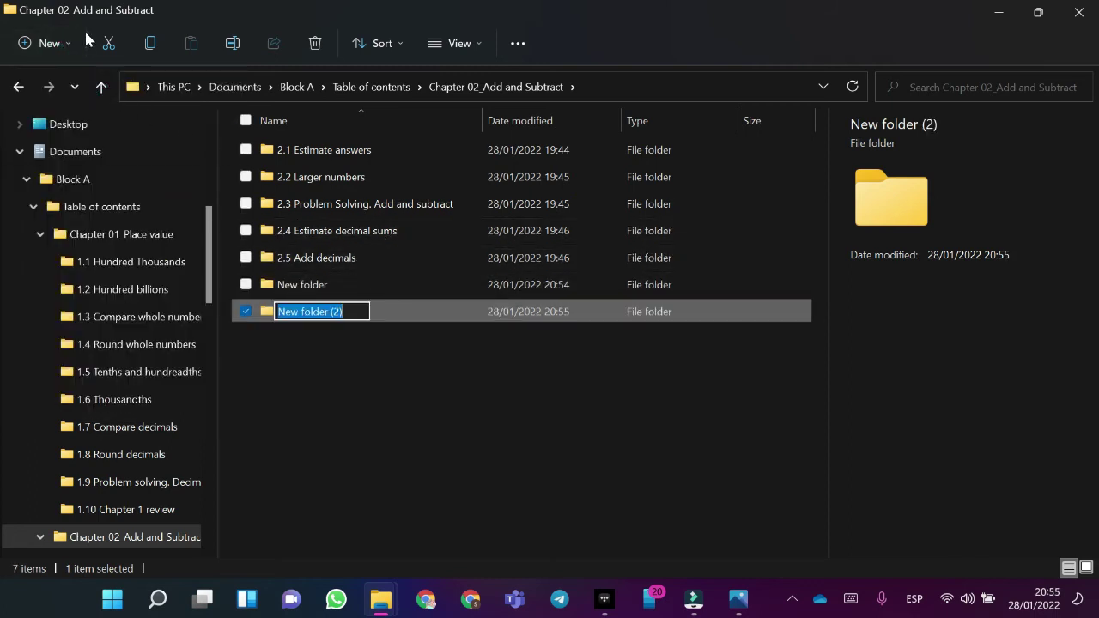
click(49, 43)
click(38, 85)
click(49, 42)
scroll(91, 115, up, 1)
click(69, 86)
click(49, 43)
scroll(86, 99, up, 1)
click(86, 86)
click(386, 411)
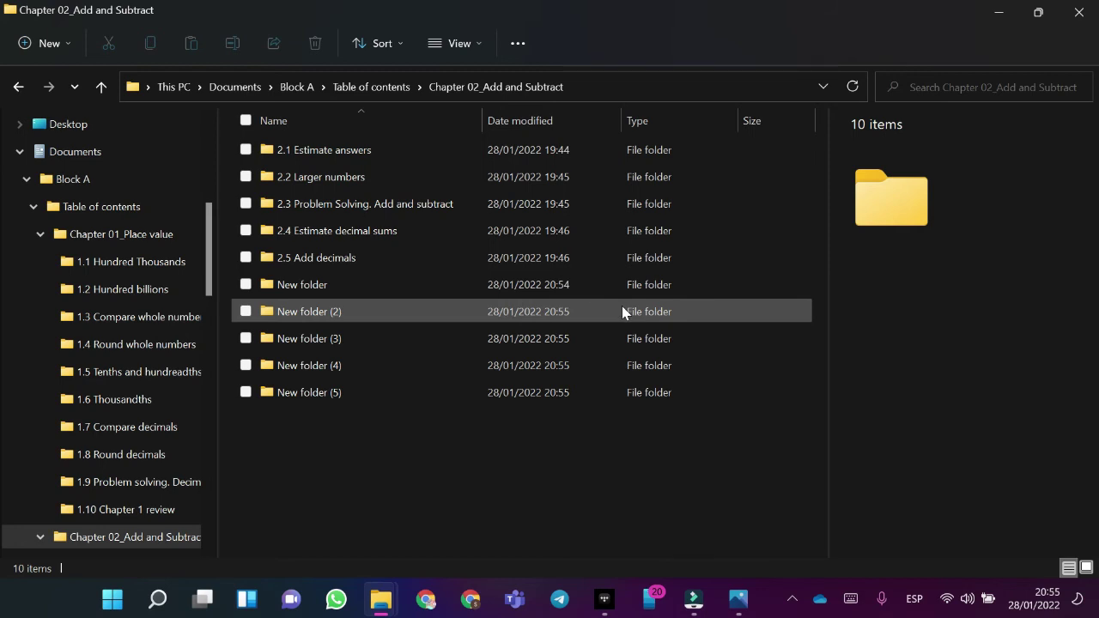
Check the Chapter 2 titles in the Table of Contents image and rename the first new folder as 2.6 Properties of addition.
key(alt+Tab)
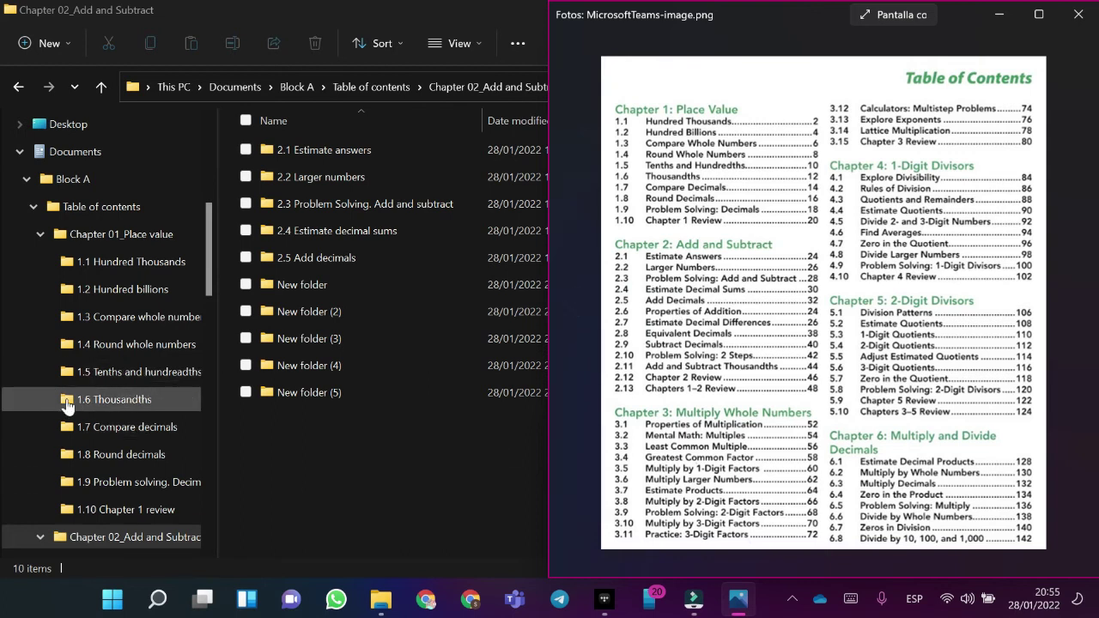
click(302, 284)
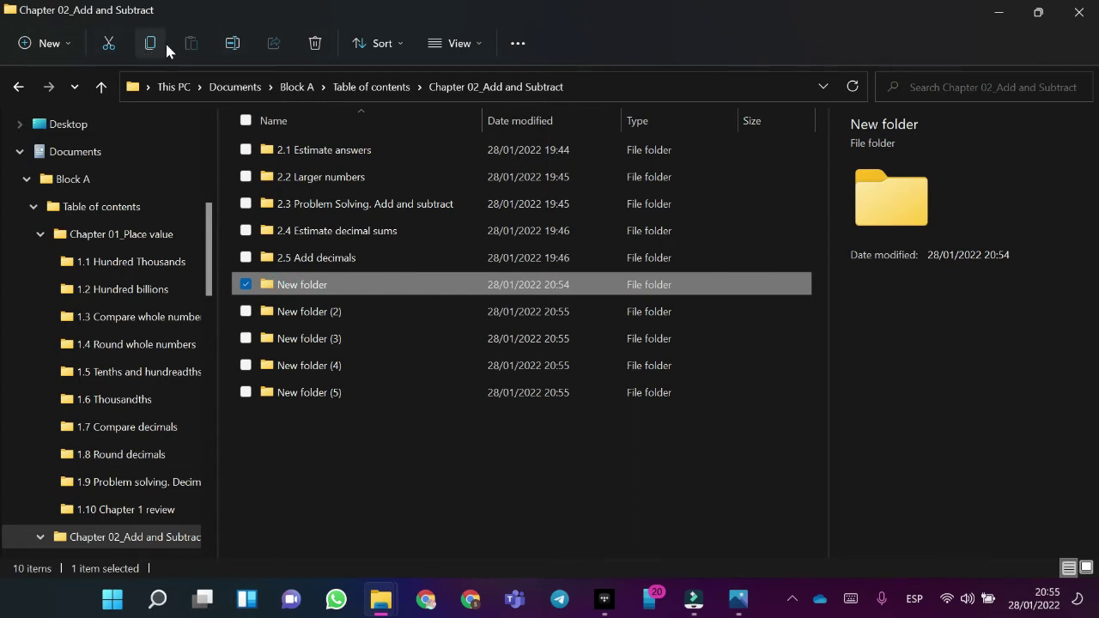
click(232, 43)
key(BackSpace)
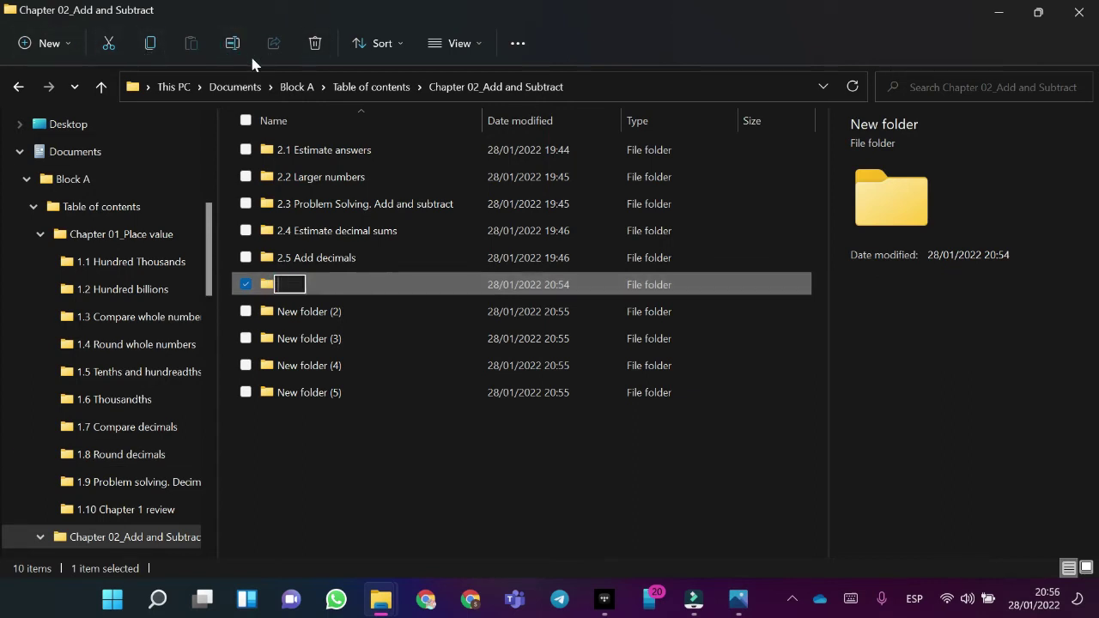
text(2.6)
key(Caps_Lock)
text(P)
key(Caps_Lock)
text(rop)
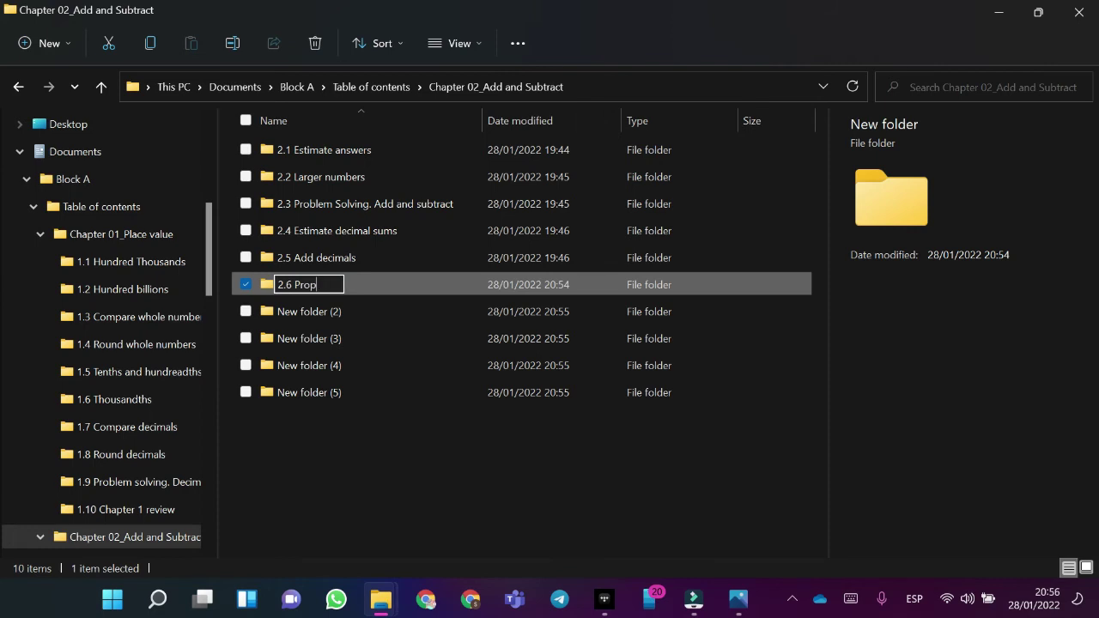
text(erties )
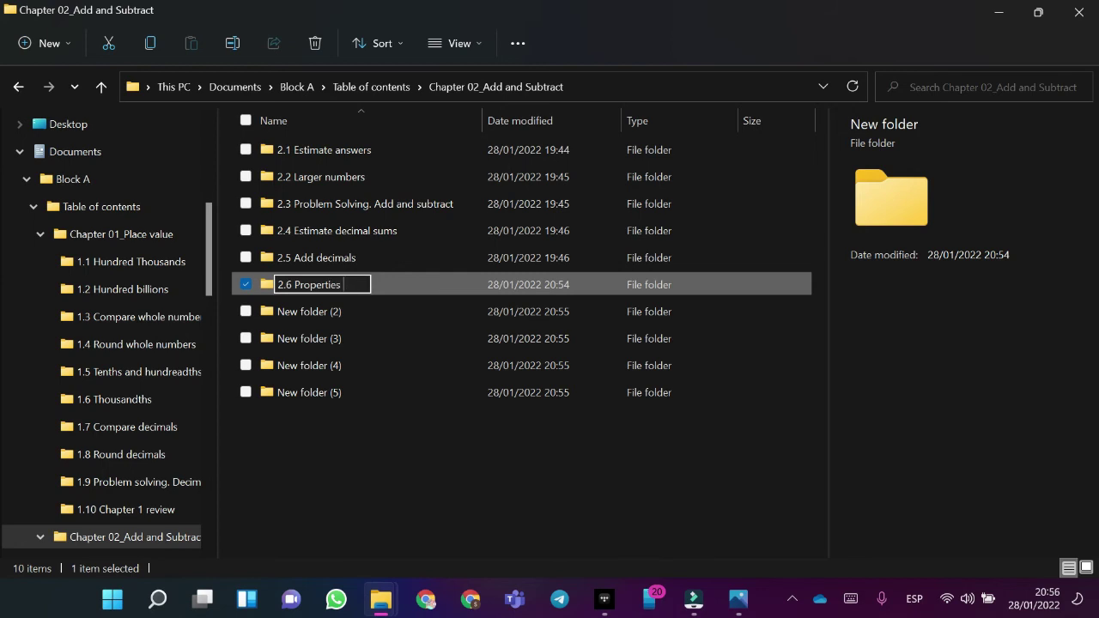
text(of addi)
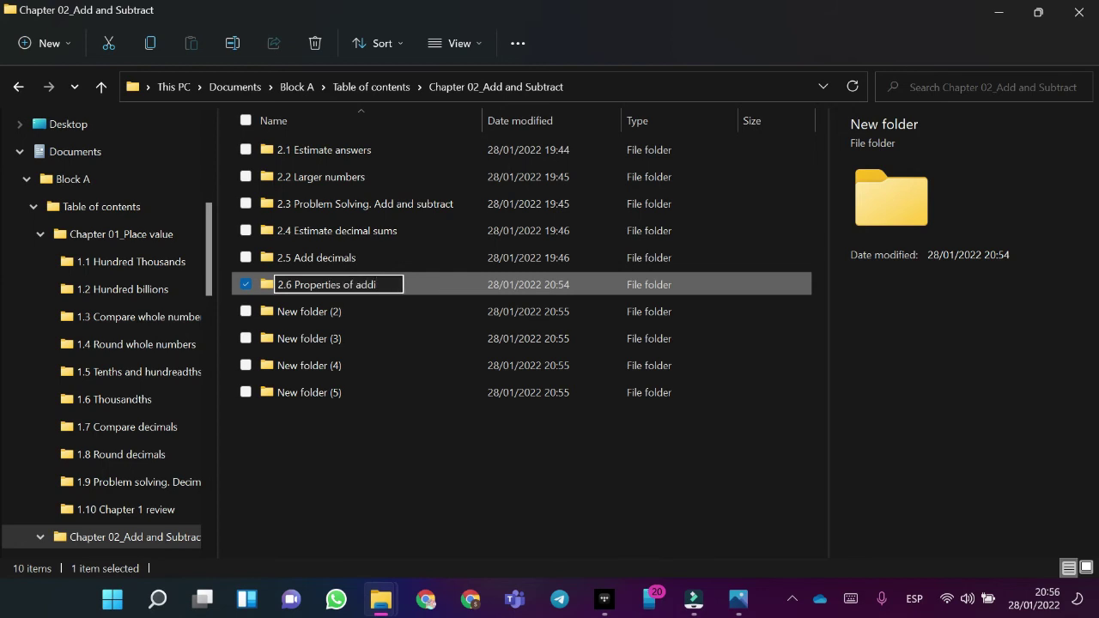
text(tion)
key(Return)
Look up the following section title in the Table of Contents image and rename New folder (2) as 2.7 Estimate decimal differents.
key(Caps_Lock)
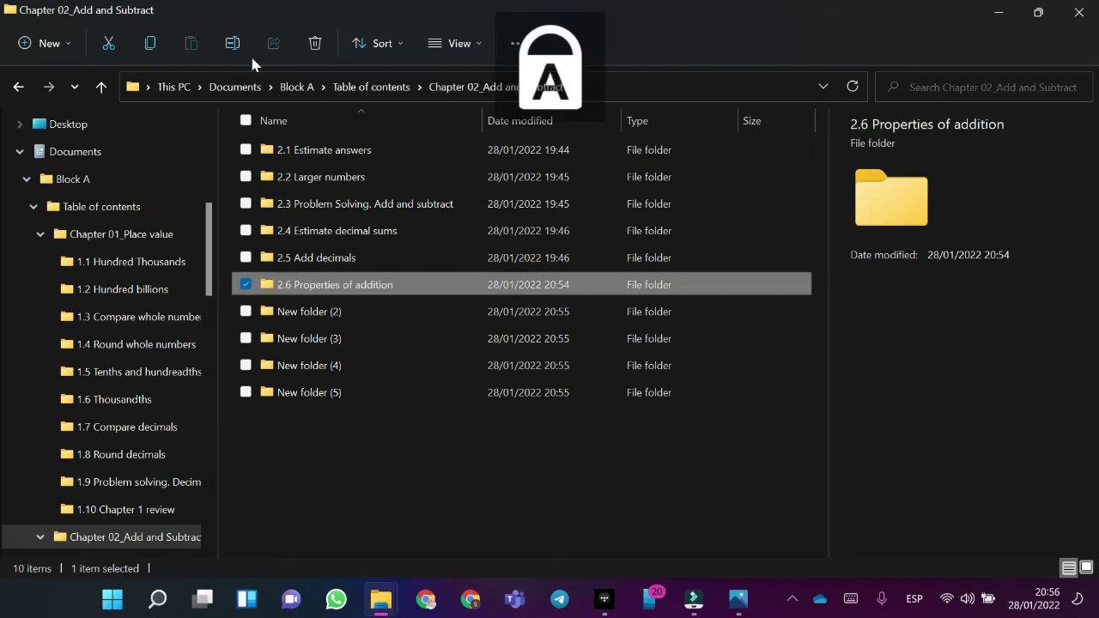
key(alt+Tab)
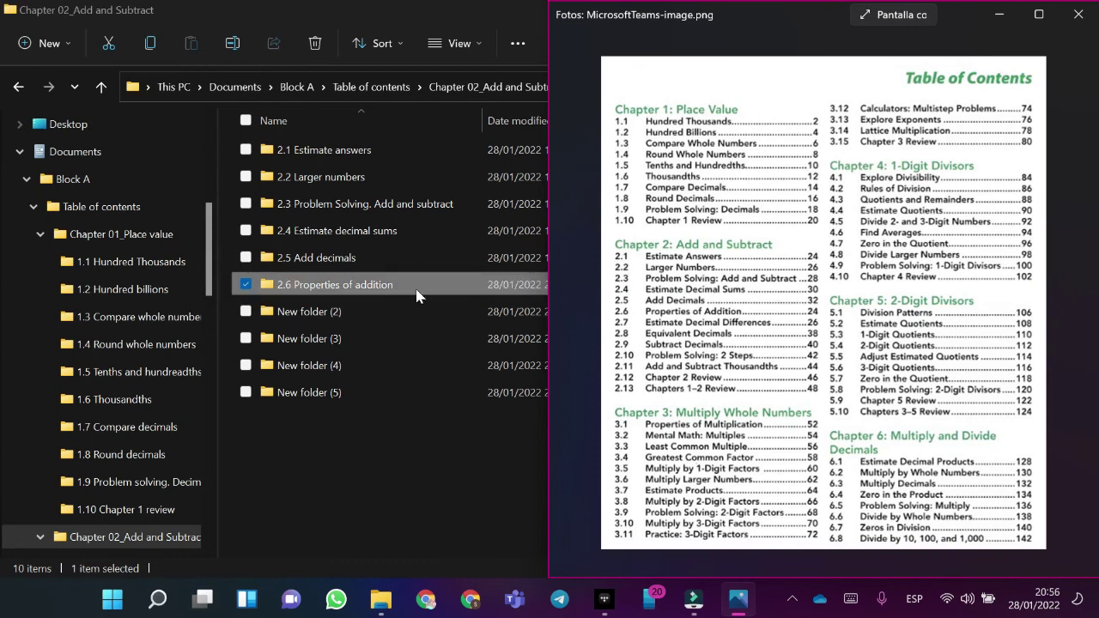
mouse_move(632, 368)
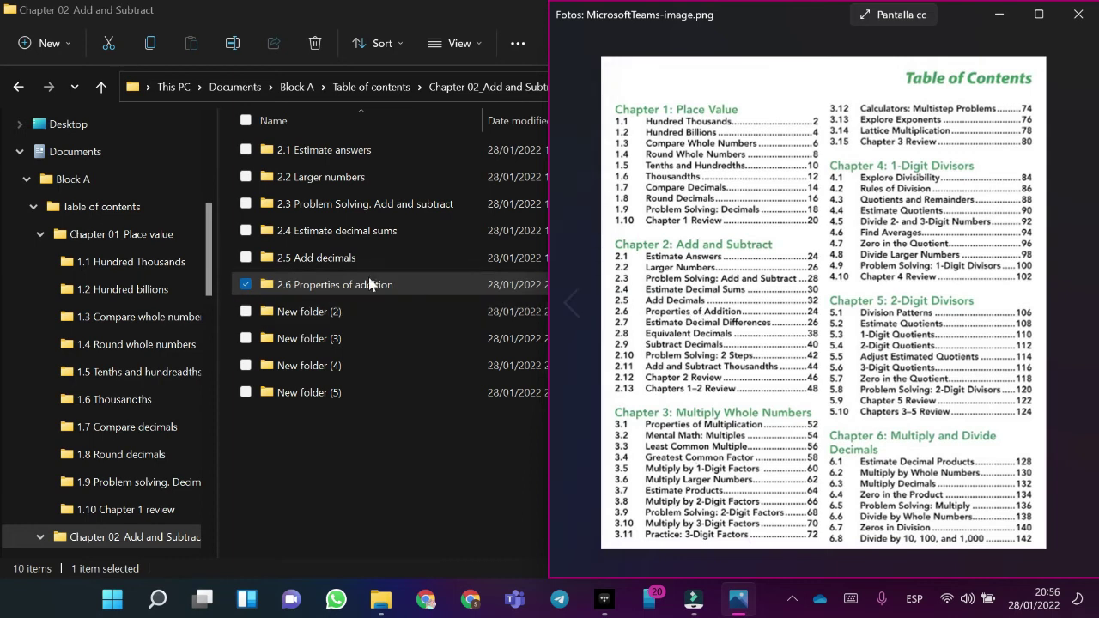
click(378, 310)
click(234, 46)
key(BackSpace)
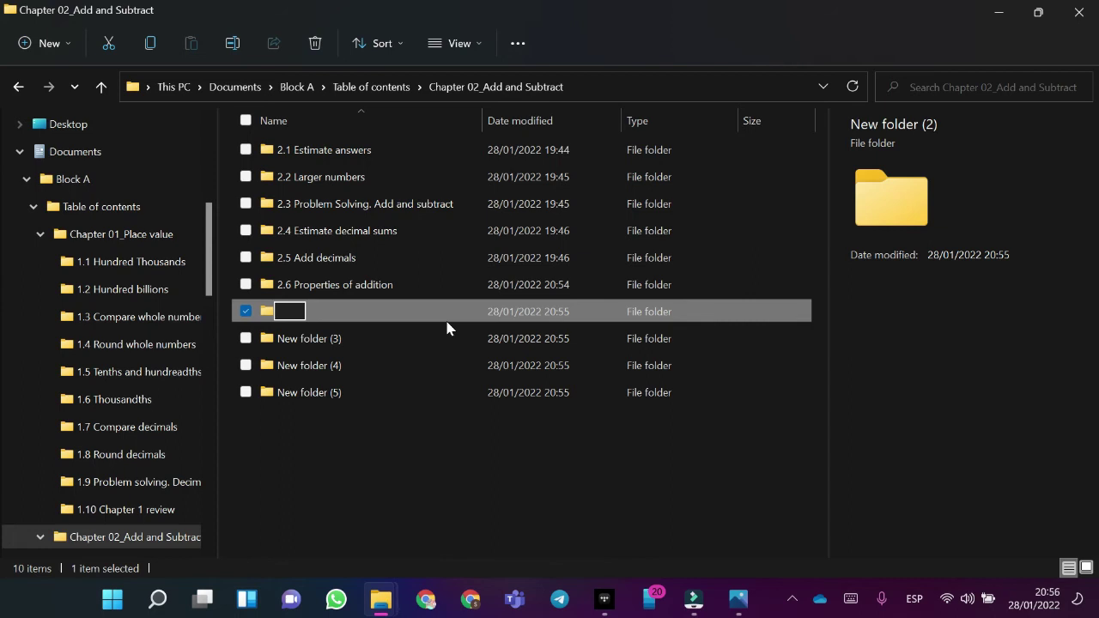
text(2.7)
key(Caps_Lock)
text(e)
key(Caps_Lock)
text(STINA)
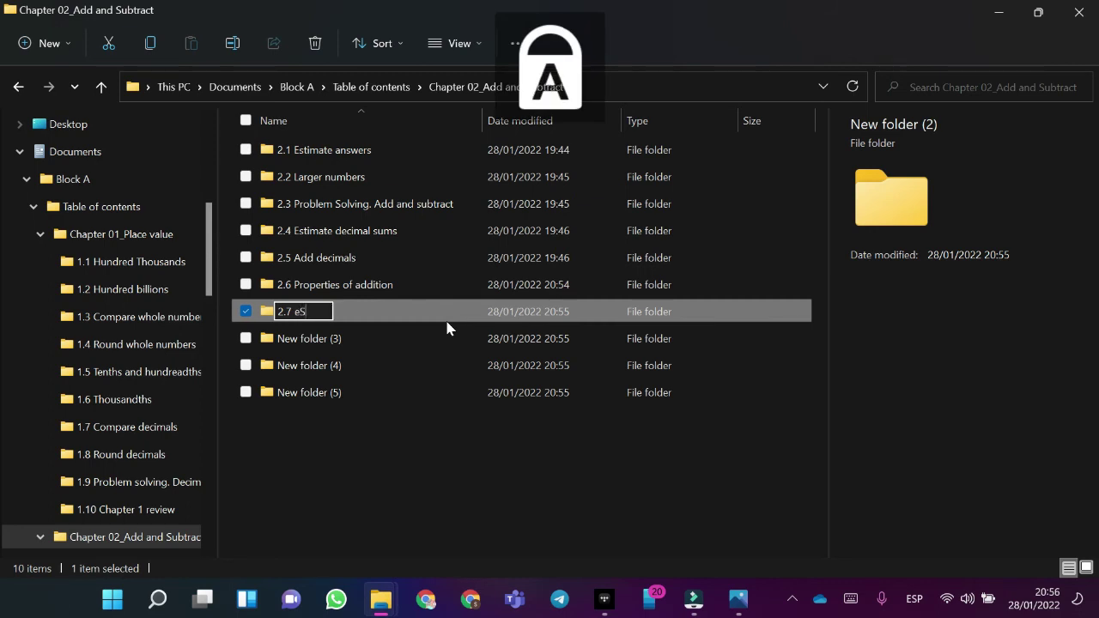
key(BackSpace)
key(BackSpace)
key(BackSpace)
key(BackSpace)
key(BackSpace)
key(BackSpace)
text(E)
key(Caps_Lock)
text(stimate )
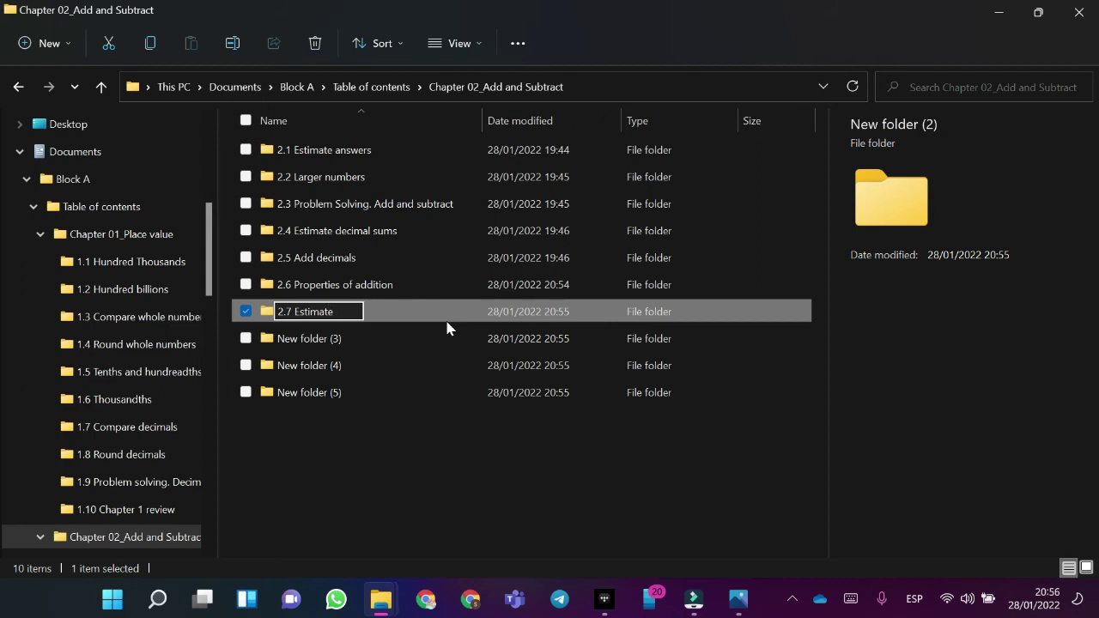
text(decimal diff)
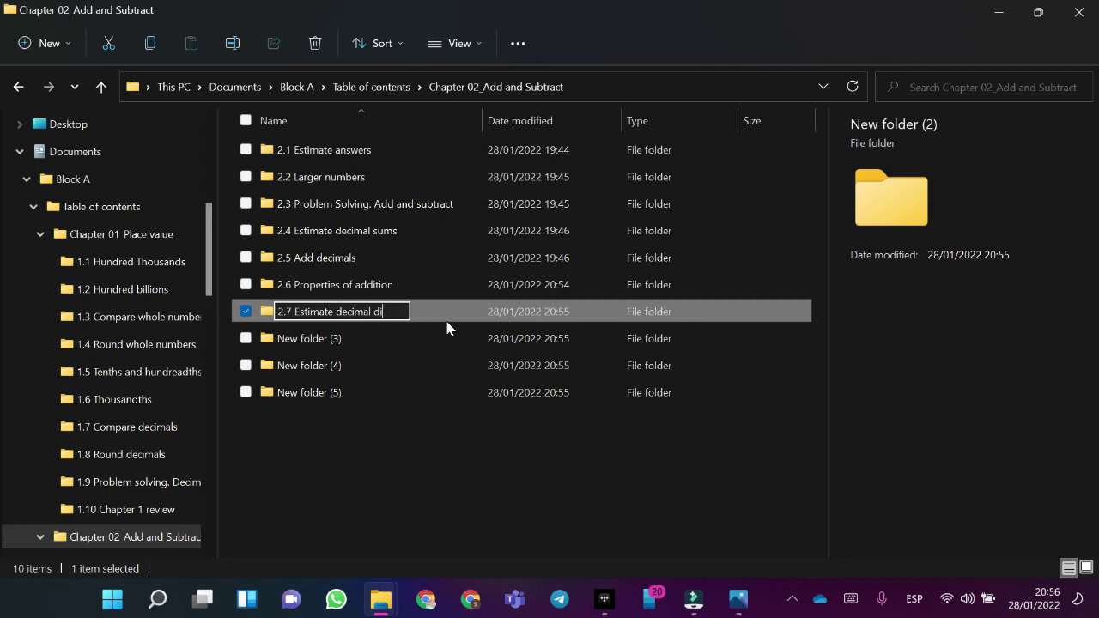
text(erents)
key(Return)
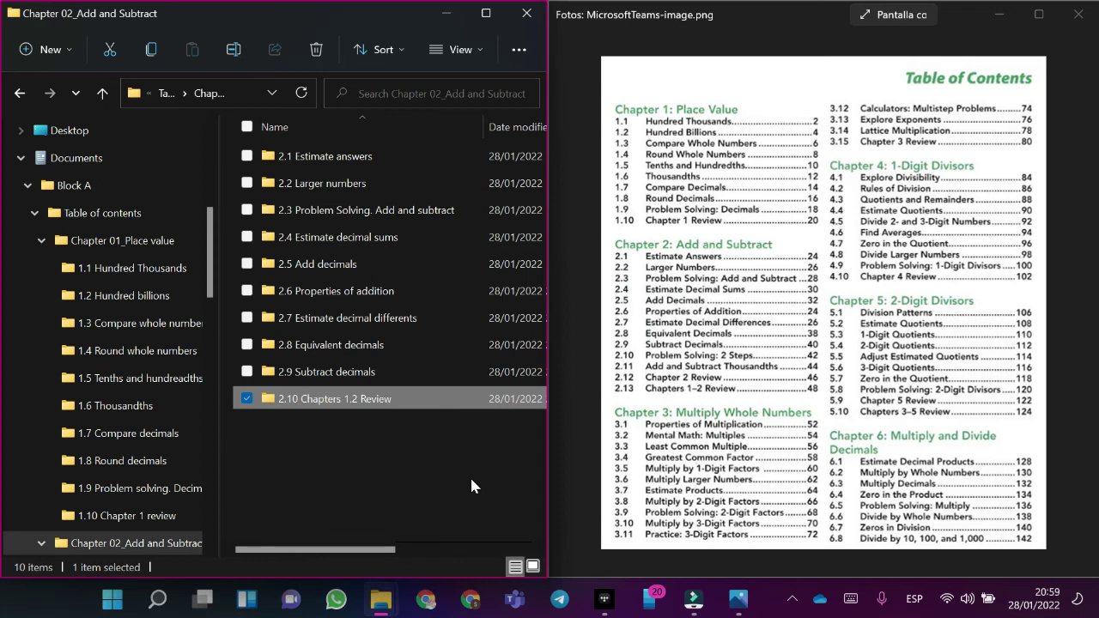
Compare the Chapter 02_Add and Subtract subfolders with the Chapter 2 section titles in the Table of Contents image.
click(481, 446)
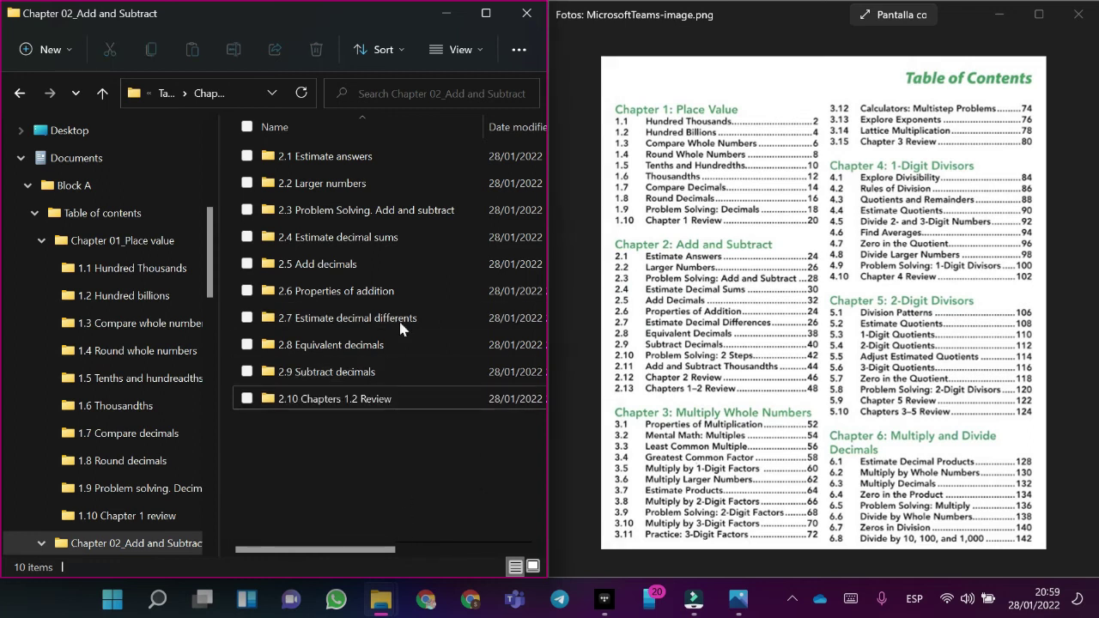
click(486, 13)
key(alt+Tab)
key(alt+Tab)
key(alt+Tab)
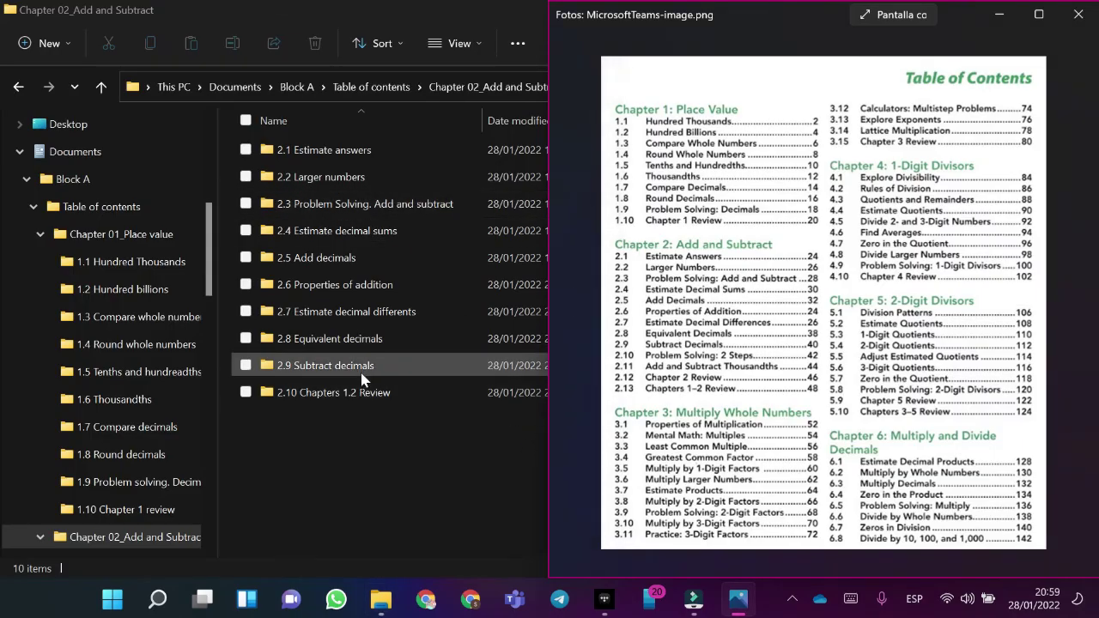
click(314, 284)
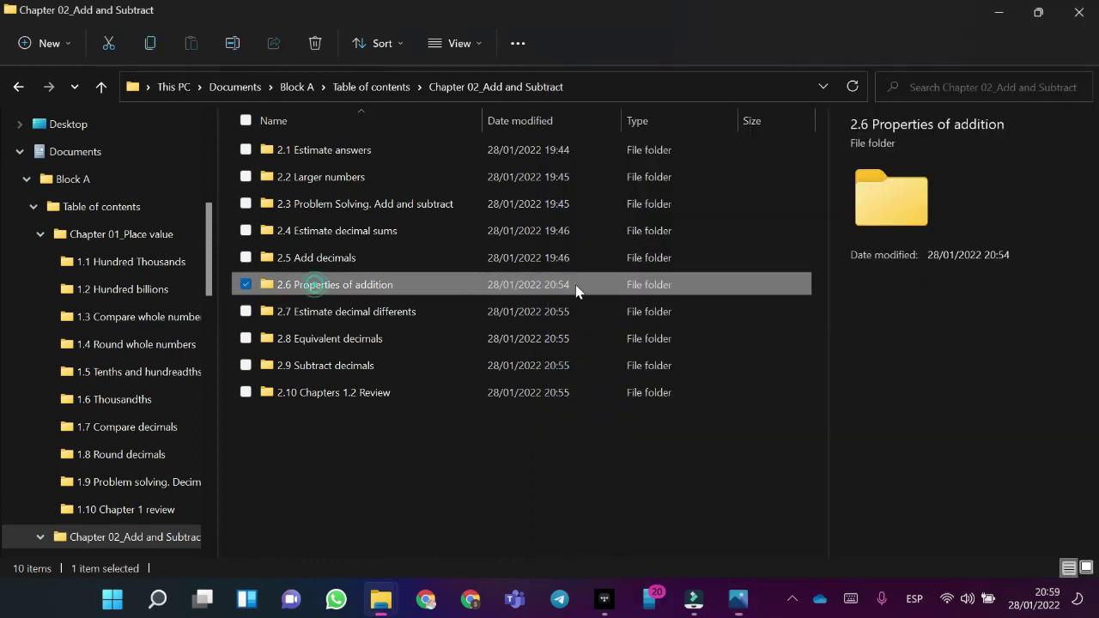
key(alt+Tab)
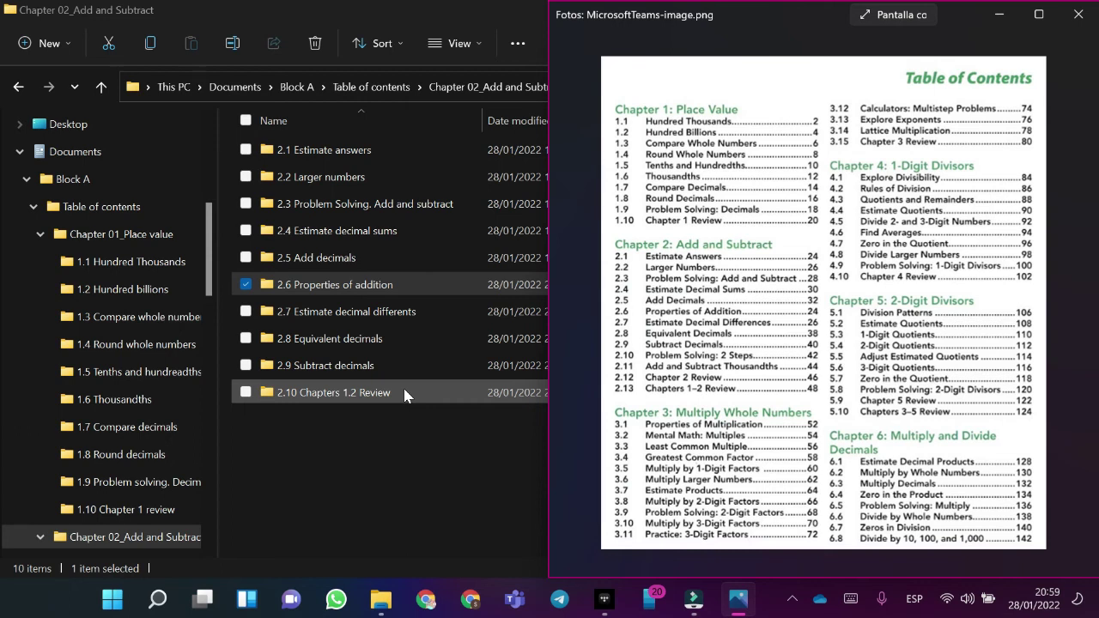
Return to the Table of contents folder and open the Chapter 03_Multiply whole numbers folder.
click(16, 72)
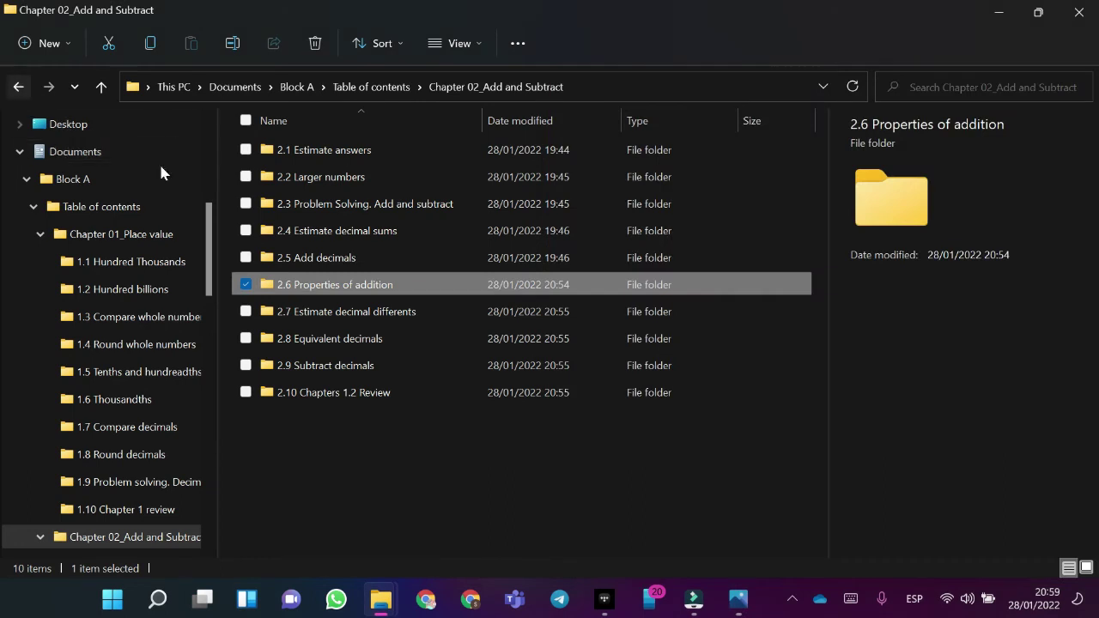
click(19, 86)
double_click(302, 206)
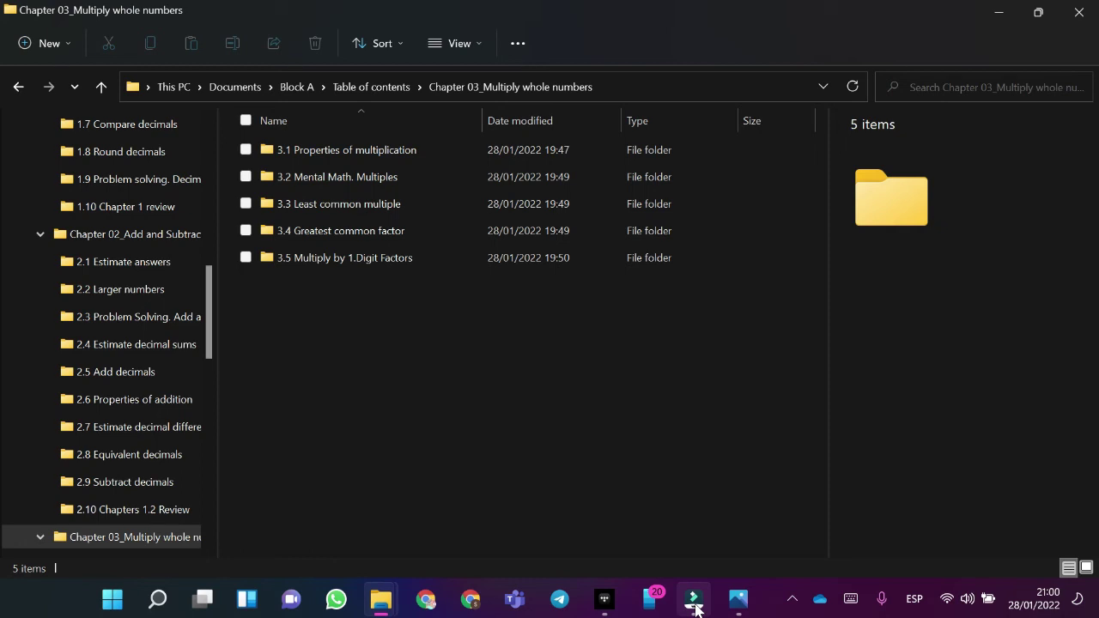
Create five new folders in the Chapter 03_Multiply whole numbers folder, leaving their default names.
click(36, 49)
click(62, 84)
click(43, 43)
key(Escape)
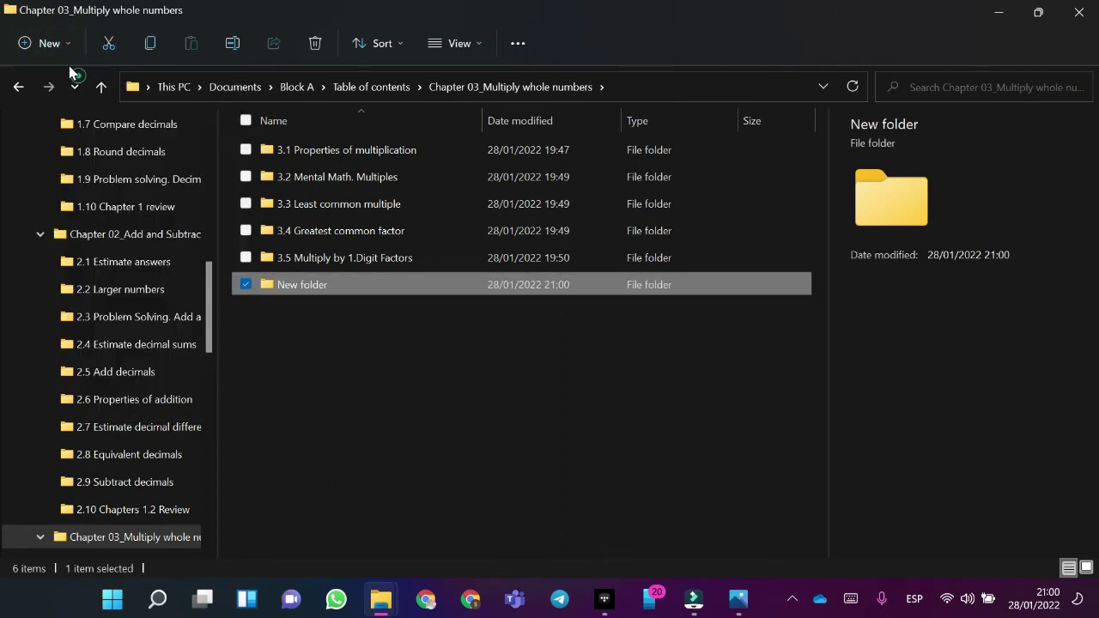
click(52, 43)
click(67, 80)
click(53, 43)
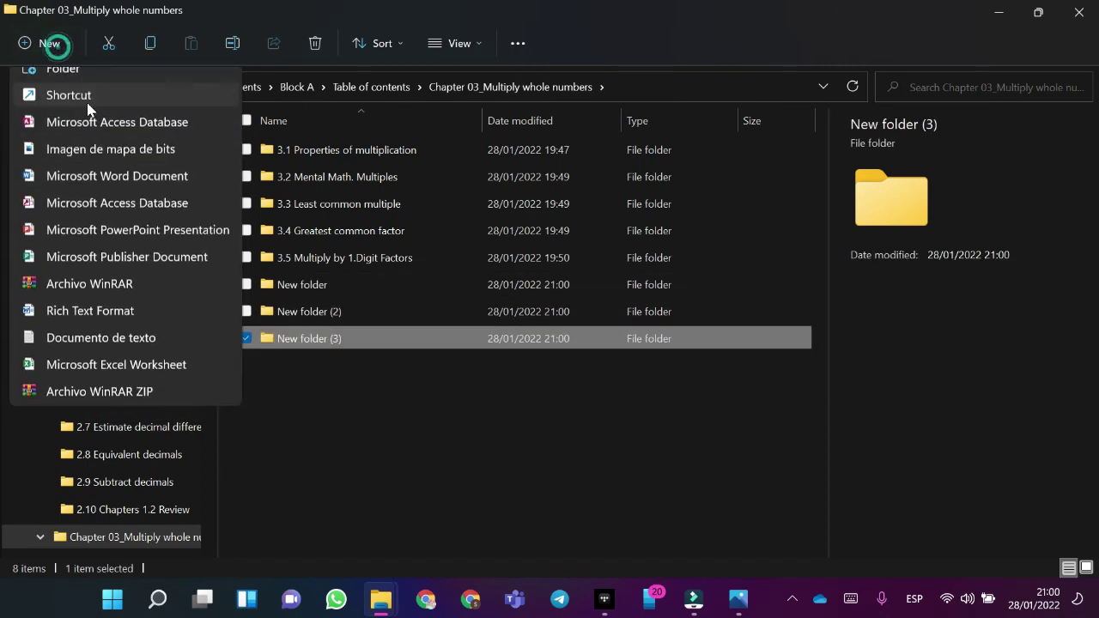
click(69, 85)
click(47, 43)
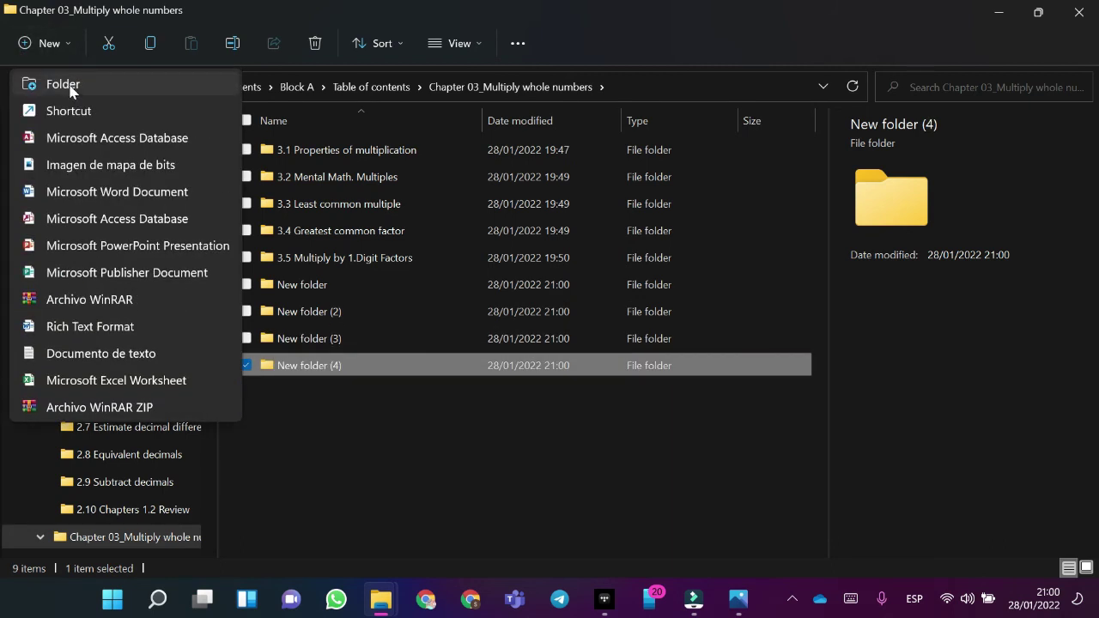
click(68, 84)
click(376, 471)
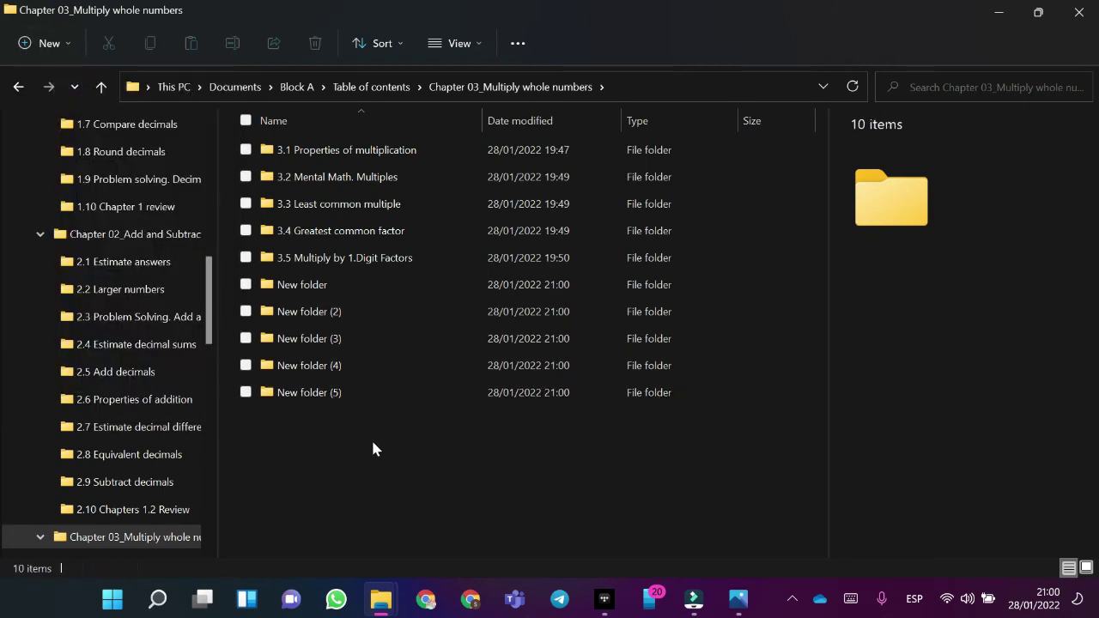
Check the Chapter 3 titles in the Table of Contents image and give the first new folder the section number 3.6.
key(alt+Tab)
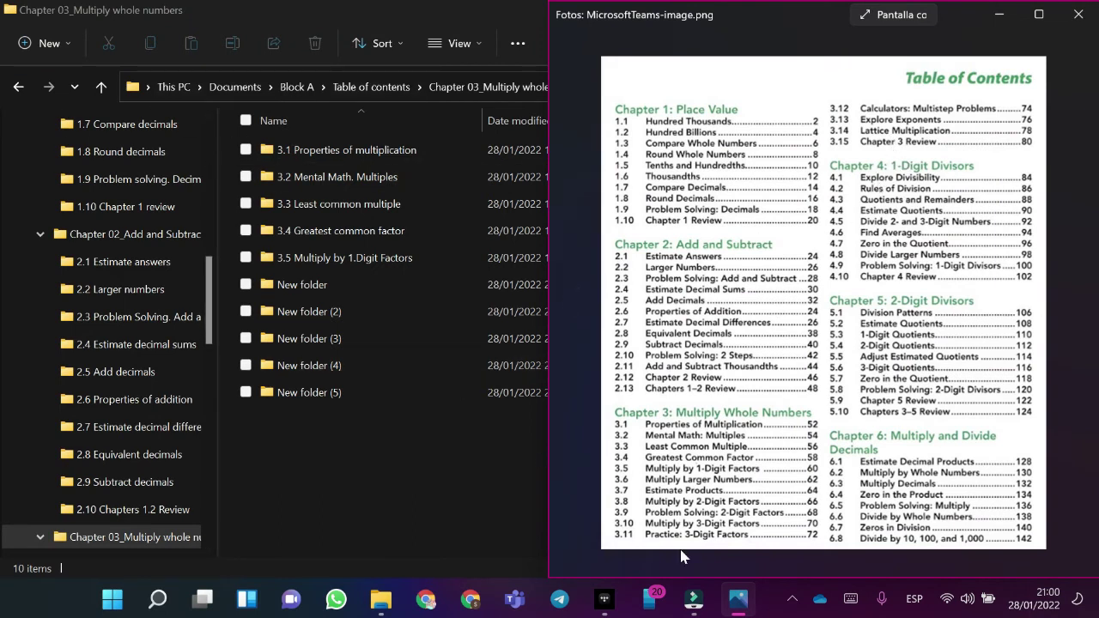
click(428, 467)
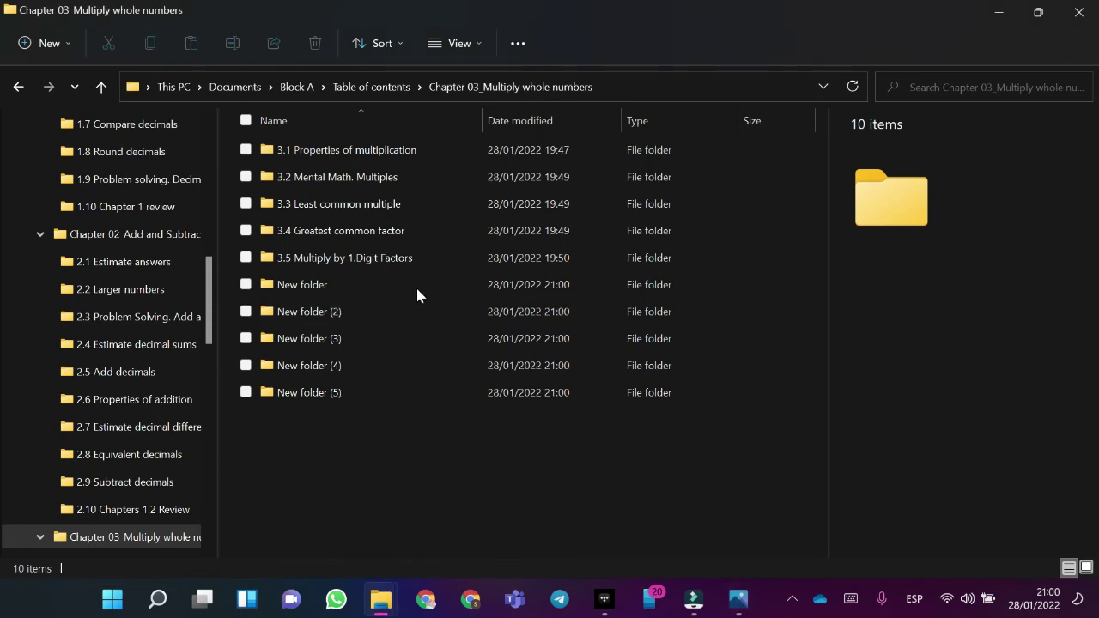
click(296, 284)
click(232, 43)
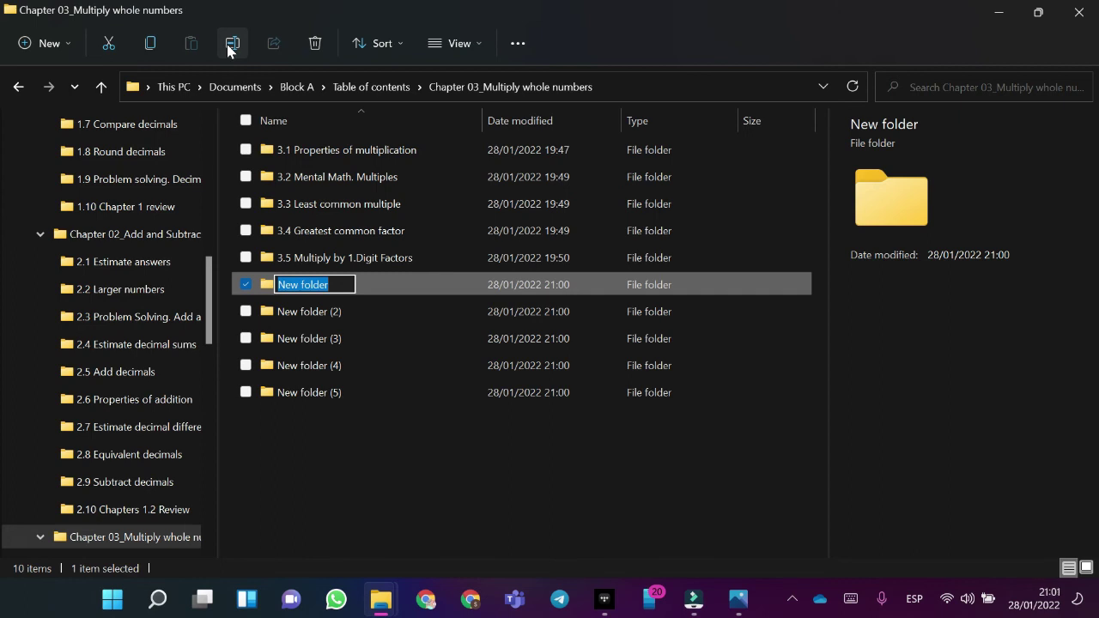
key(BackSpace)
text(3.)
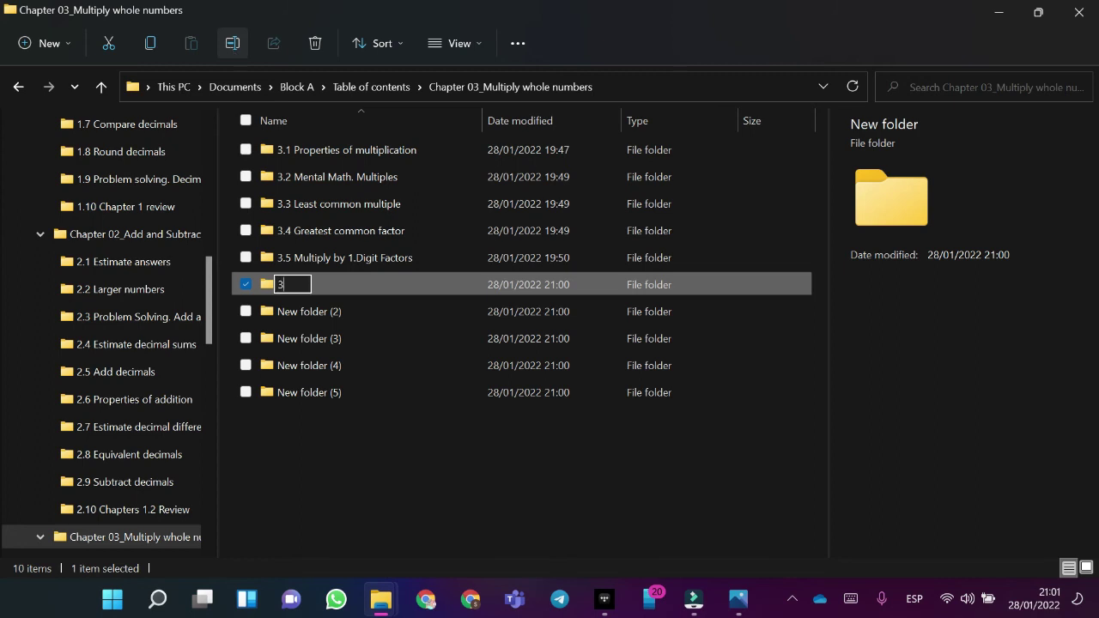
text(6)
Check the section 3.6 title in the Table of Contents image and rename the 3.6 folder as 3.6 Multiply Larger Numbers.
key(alt+Tab)
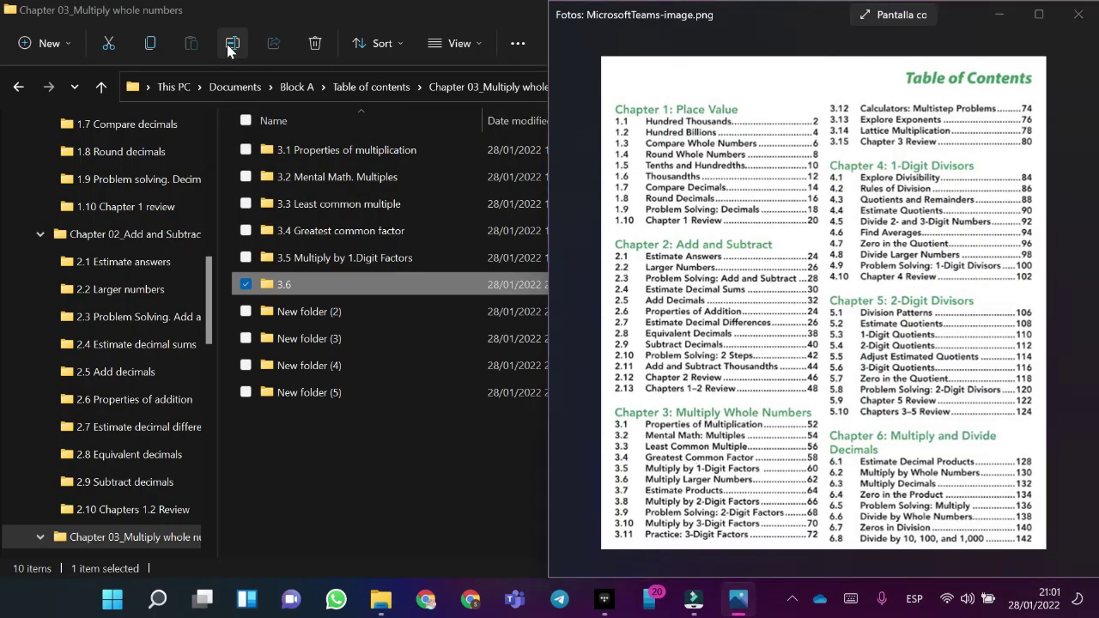
key(alt+Tab)
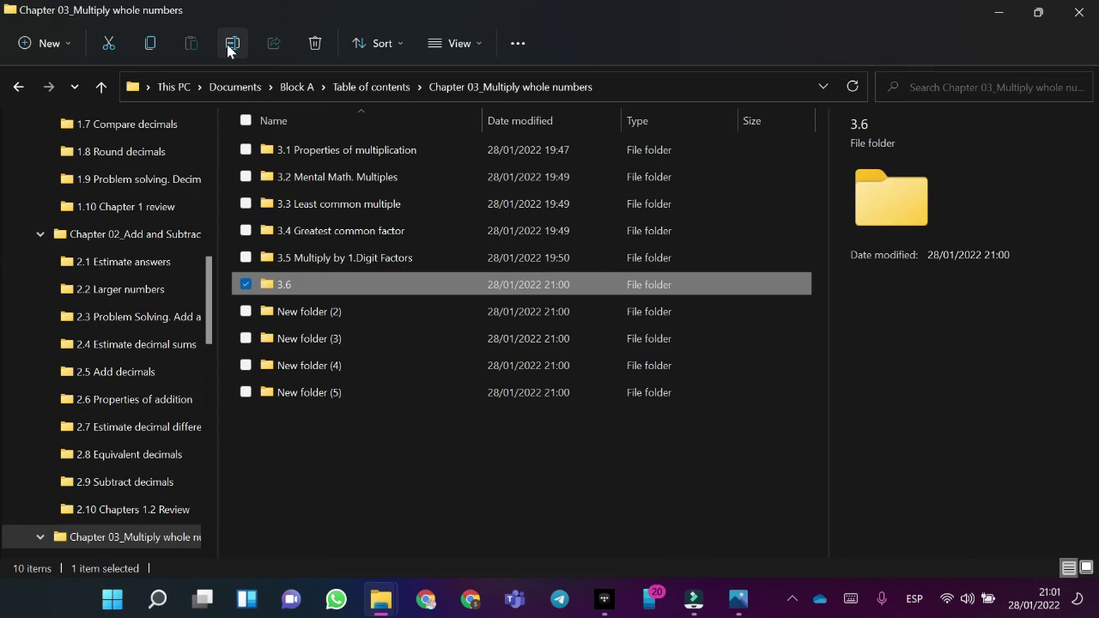
click(232, 43)
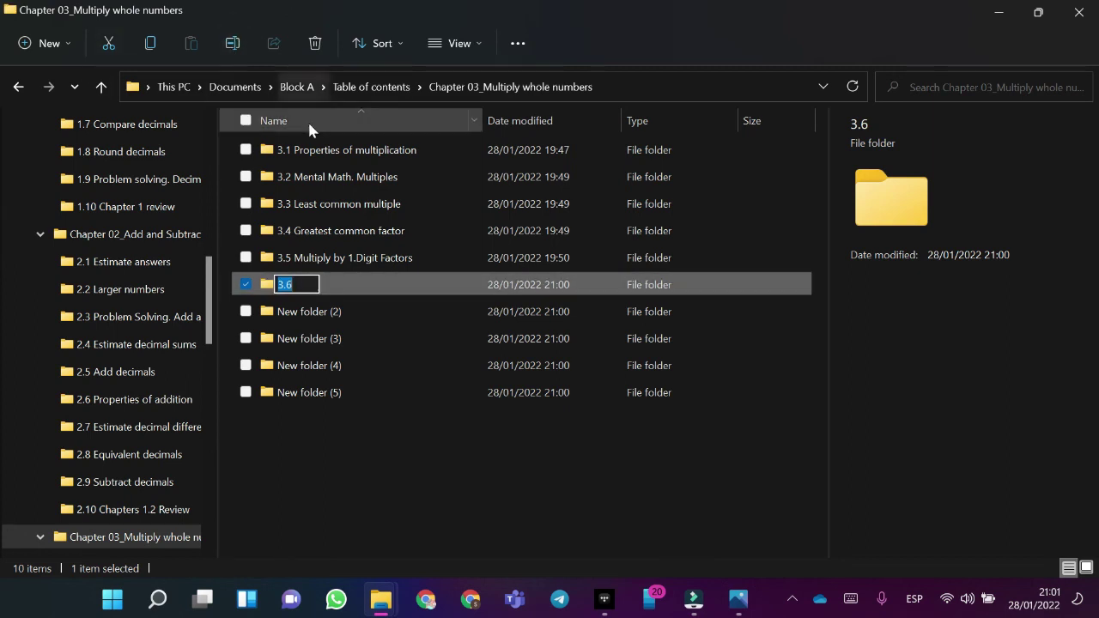
key(End)
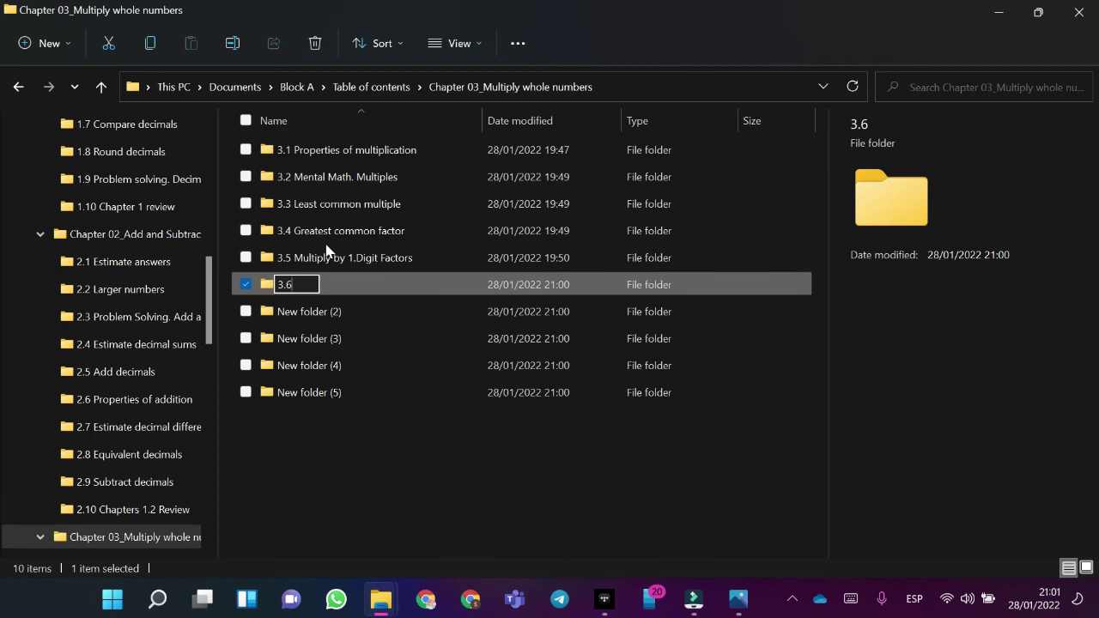
key(Caps_Lock)
text(M)
key(Caps_Lock)
text(ultiply)
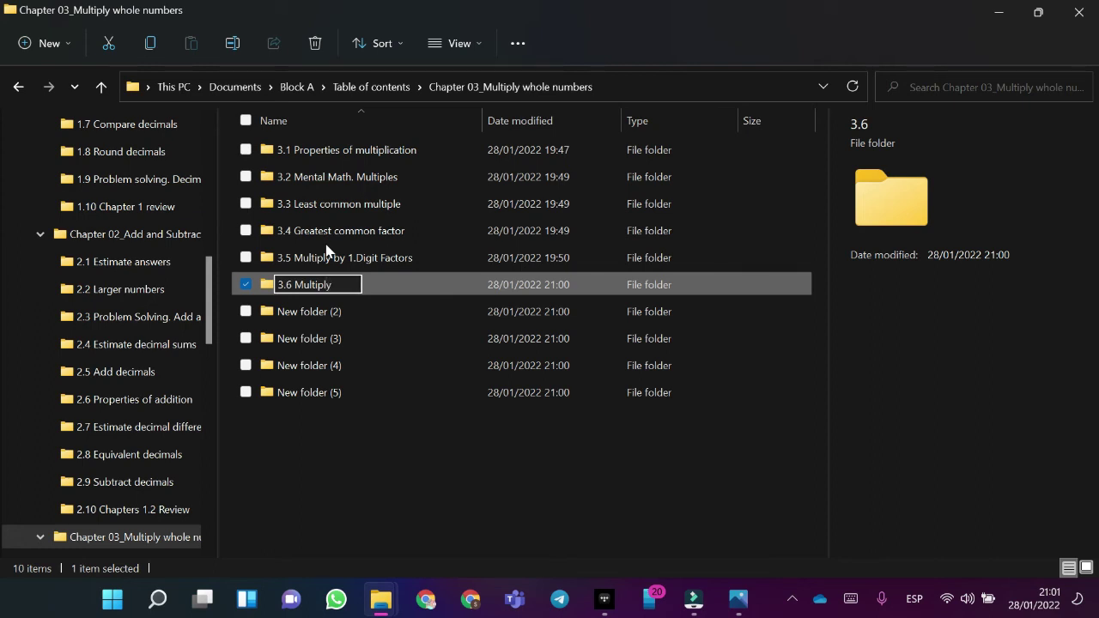
key(Caps_Lock)
text(L)
key(Caps_Lock)
text(arger)
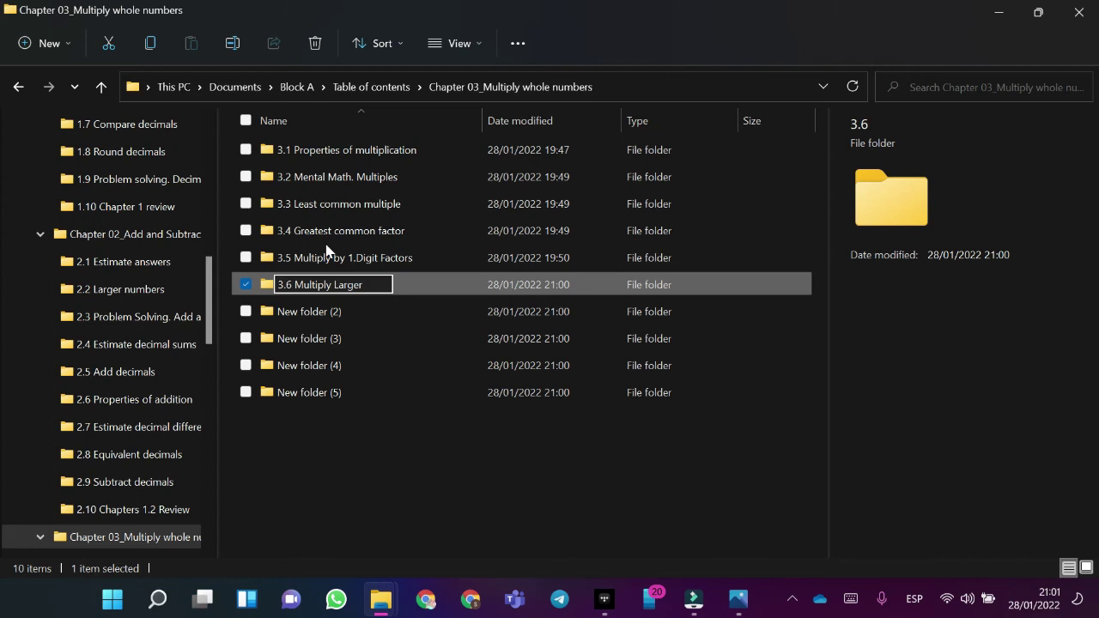
key(Caps_Lock)
text(N)
key(Caps_Lock)
text(umbers)
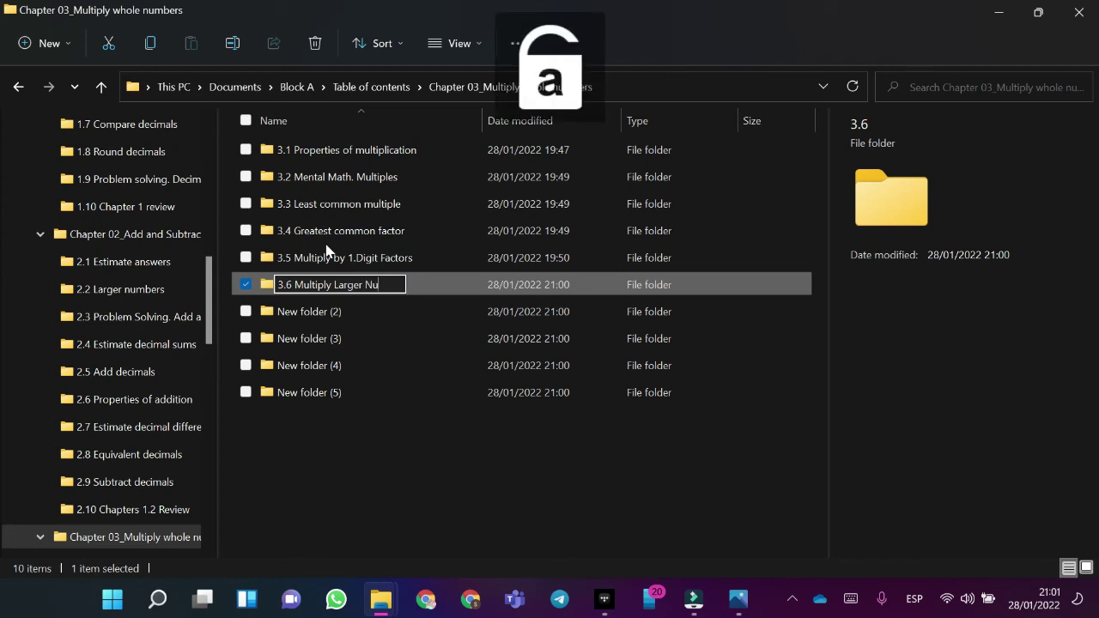
key(Return)
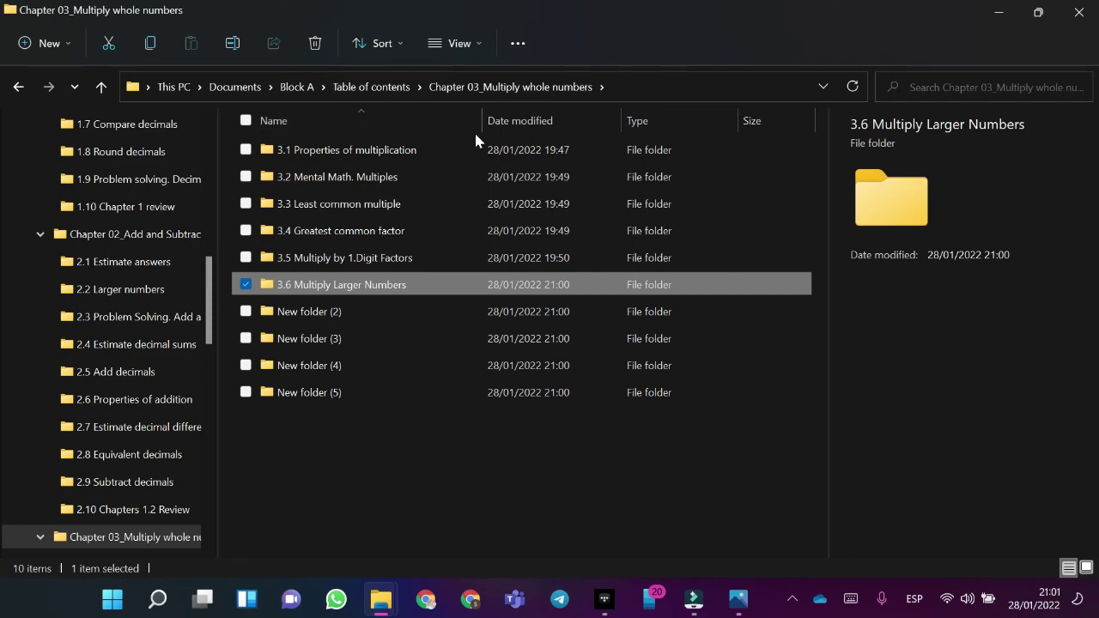
Consult the Table of Contents image for the next section title and return to the Chapter 03_Multiply whole numbers folder.
key(alt+Tab)
key(alt+Tab)
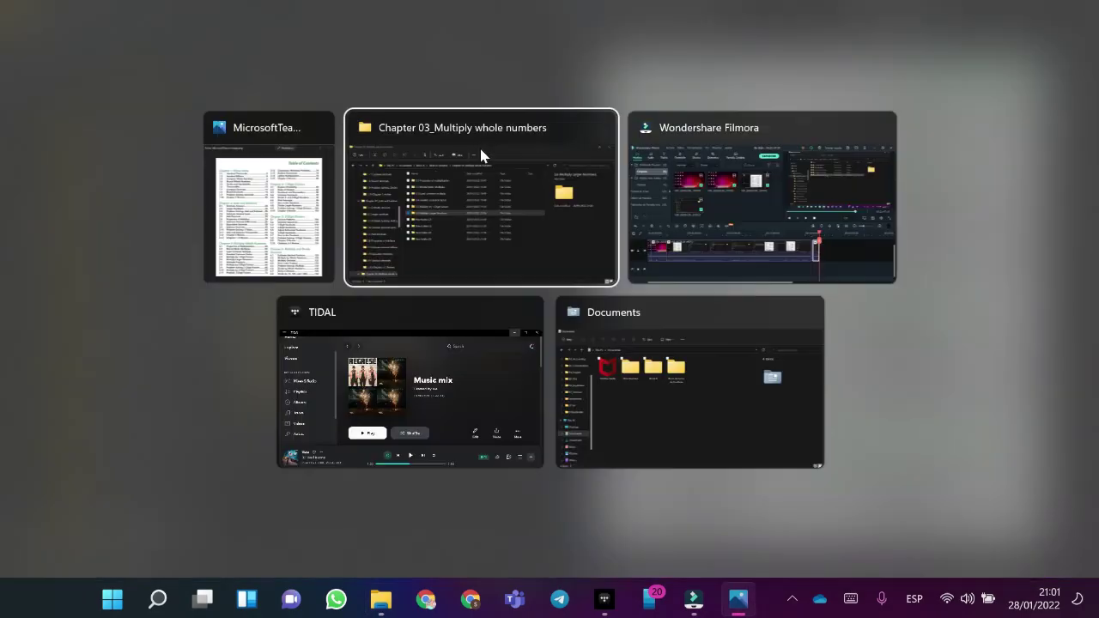
click(481, 153)
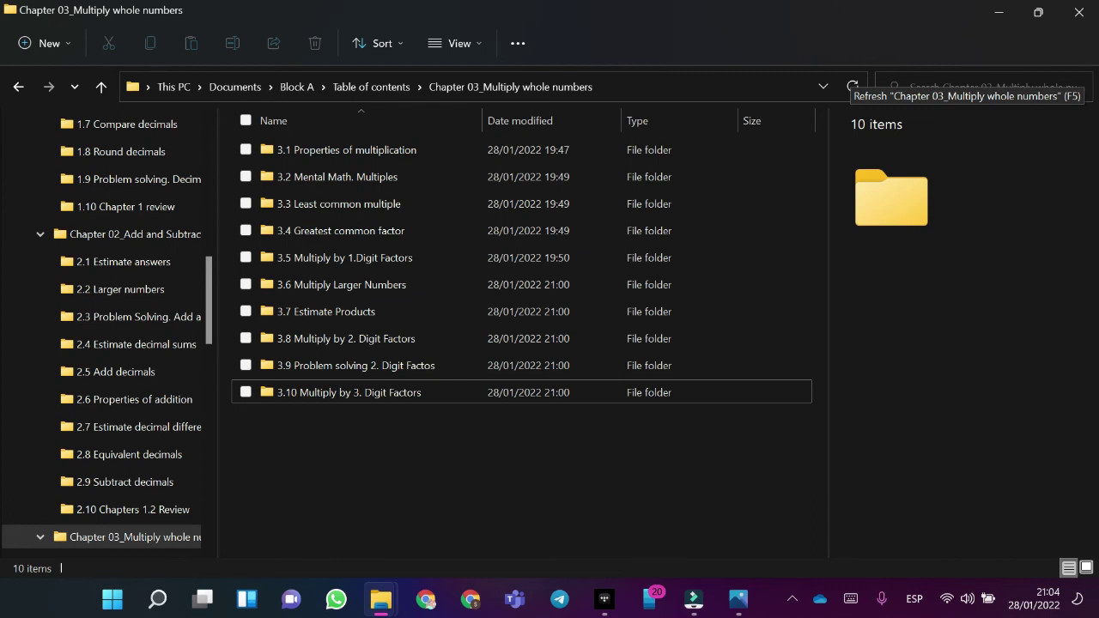
Minimise the TIDAL window and compare the Chapter 03_Multiply whole numbers subfolders with the Chapter 3 titles in the Table of Contents image.
key(alt+Tab)
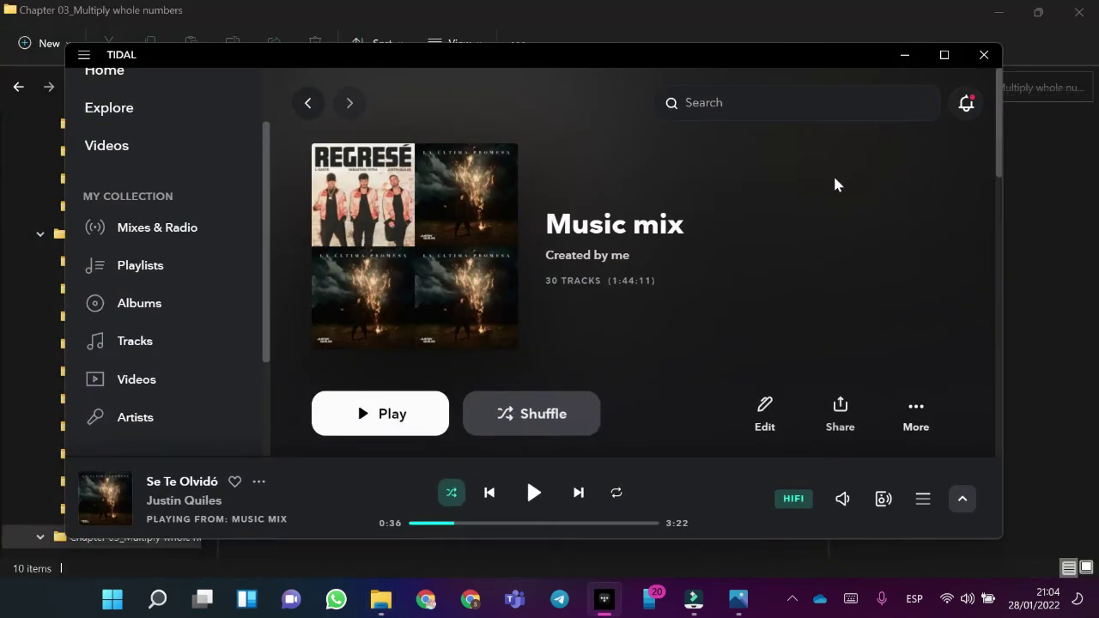
key(alt+Tab)
key(Tab)
key(Caps_Lock)
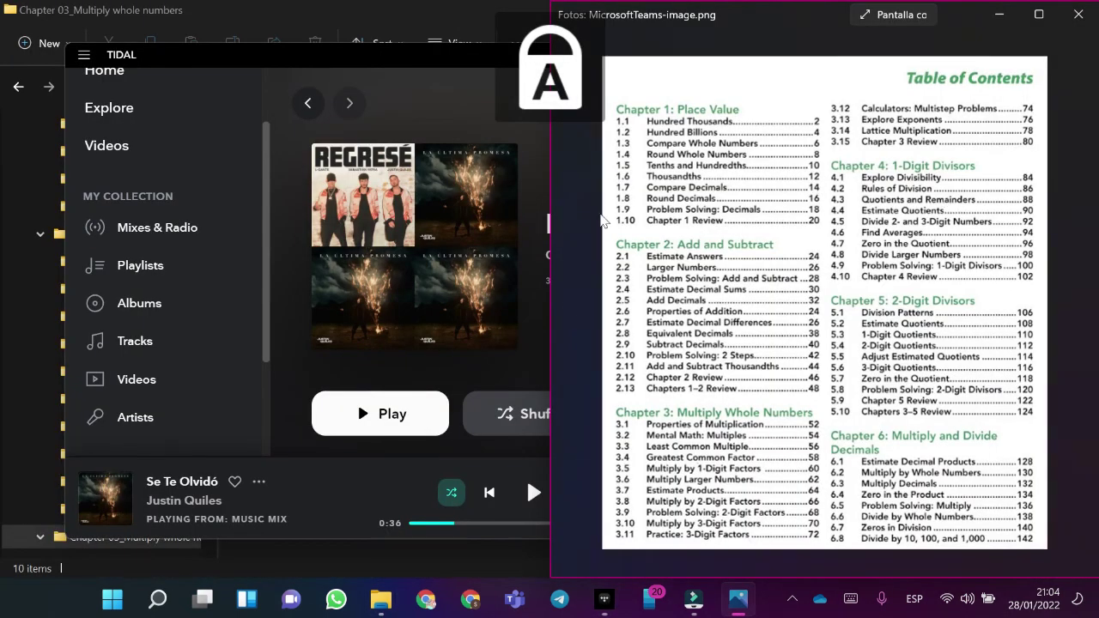
click(461, 147)
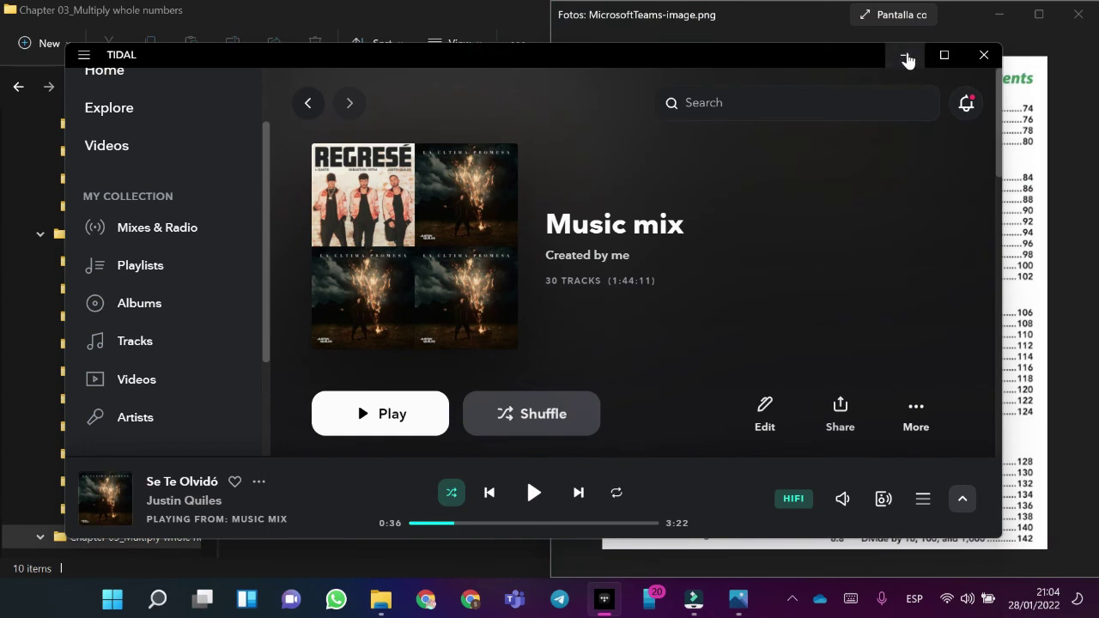
click(906, 58)
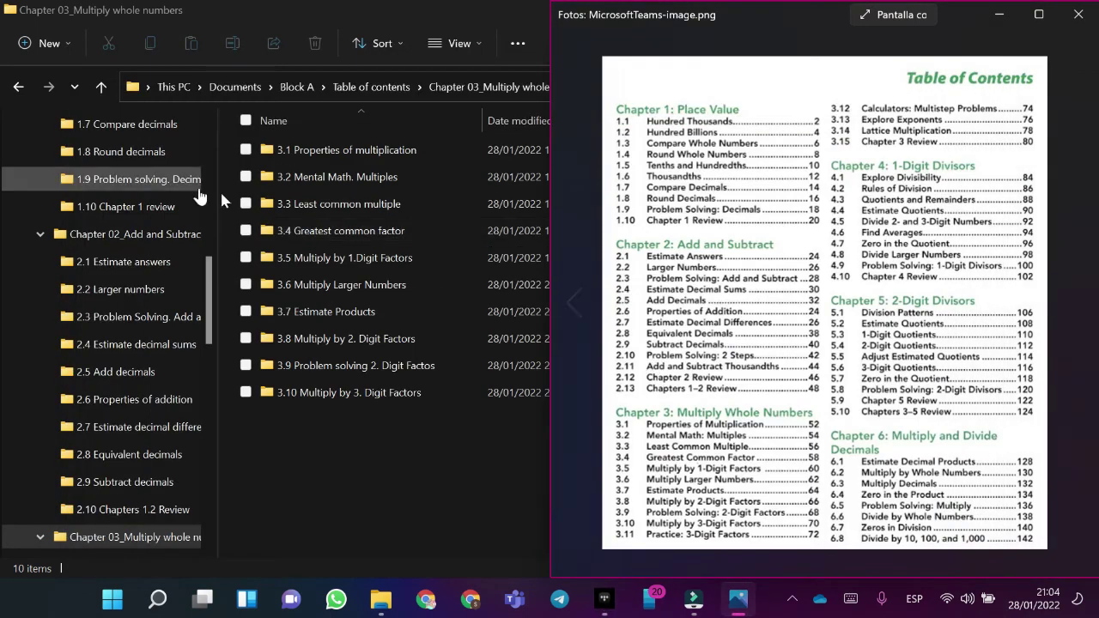
click(335, 292)
key(alt+Tab)
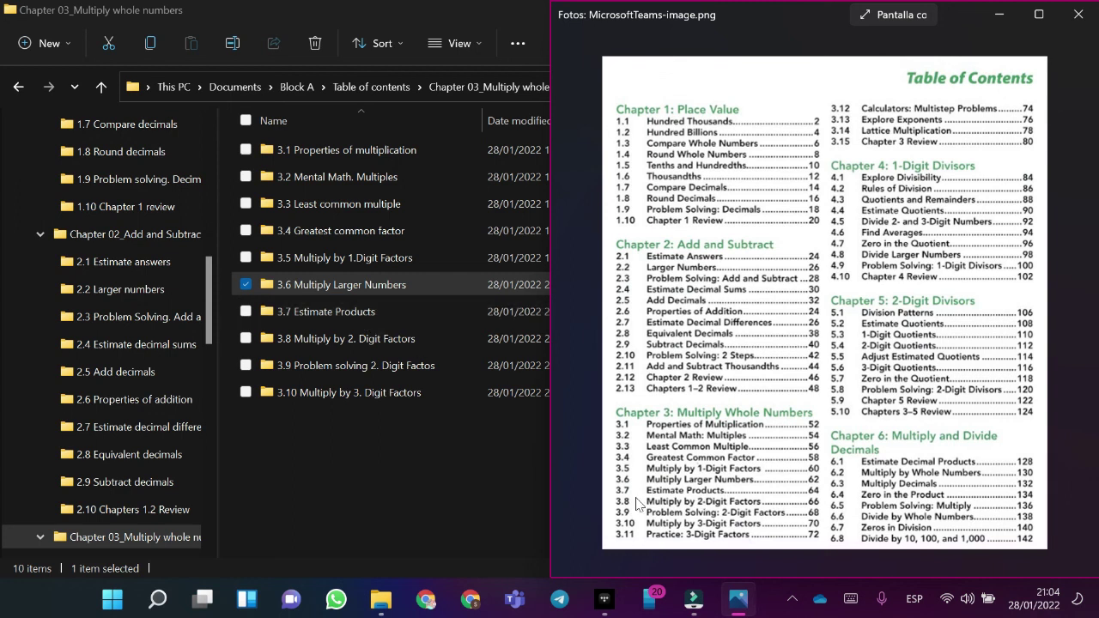
click(429, 445)
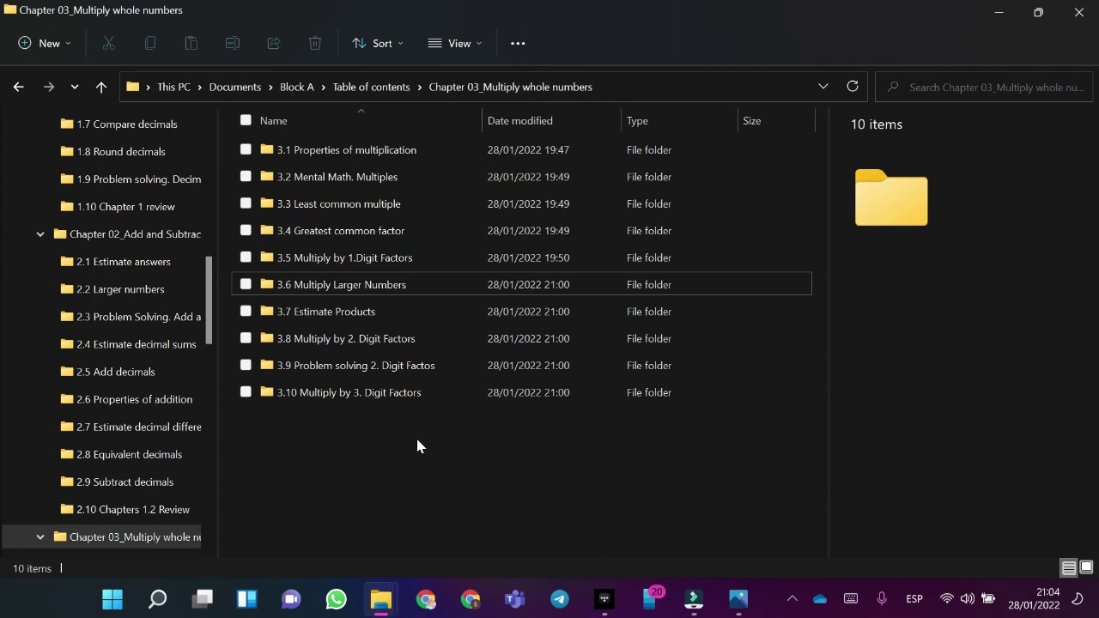
Go up to the Table of contents folder and open the Chapter 04_1.Digit Divisors folder.
key(alt+Up)
click(350, 240)
double_click(350, 241)
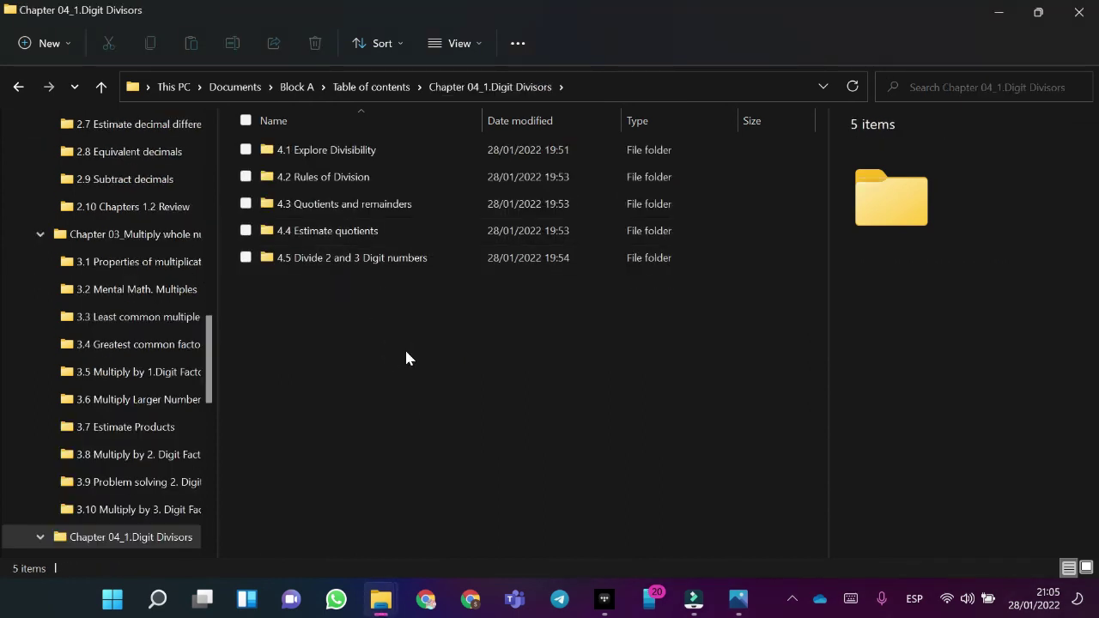
Create five new folders in the Chapter 04_1.Digit Divisors folder, leaving their default names.
click(55, 43)
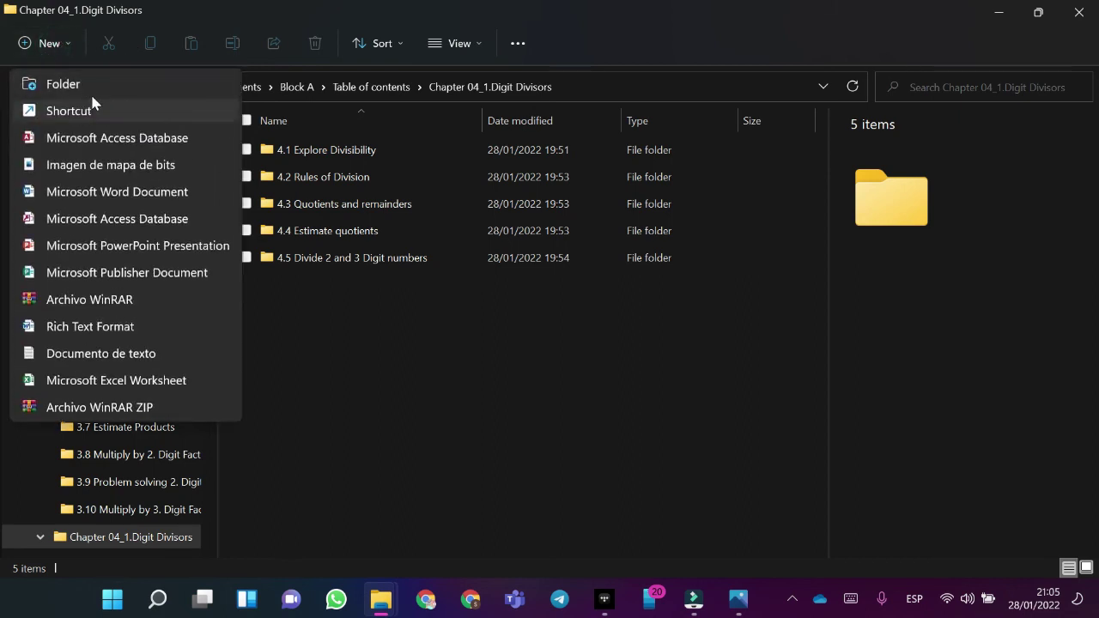
click(77, 85)
click(43, 43)
click(69, 84)
click(26, 43)
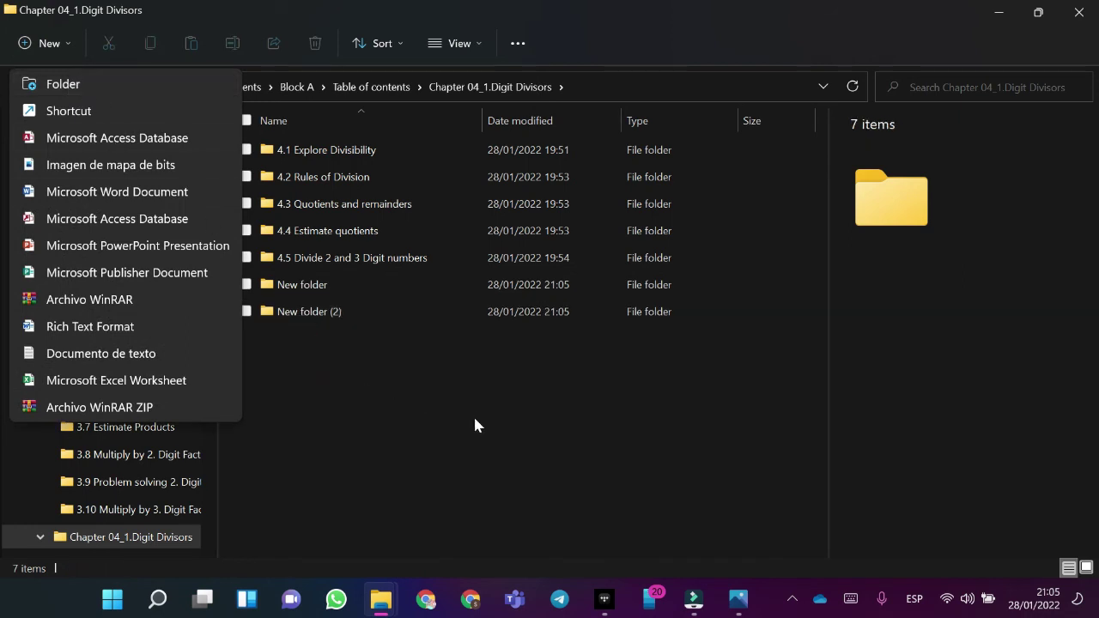
key(alt+Tab)
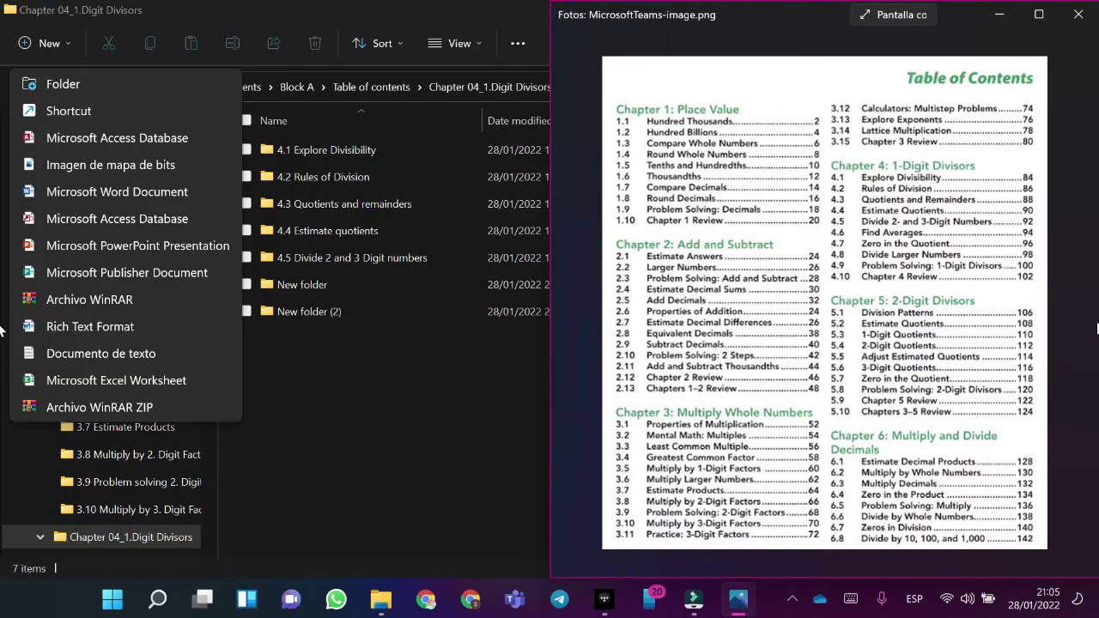
click(536, 399)
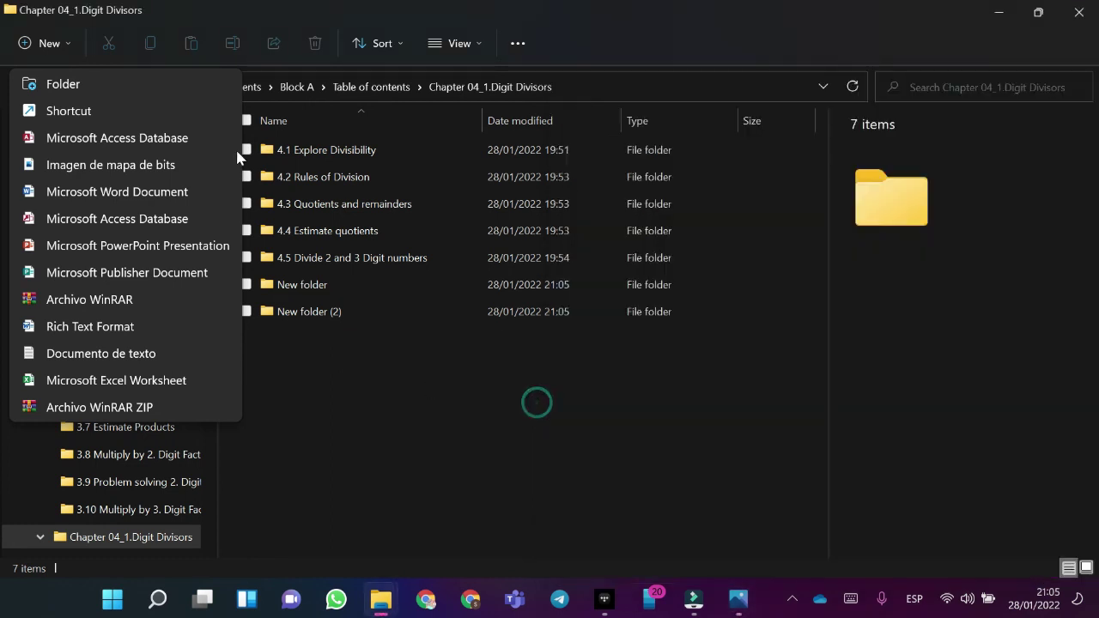
click(69, 84)
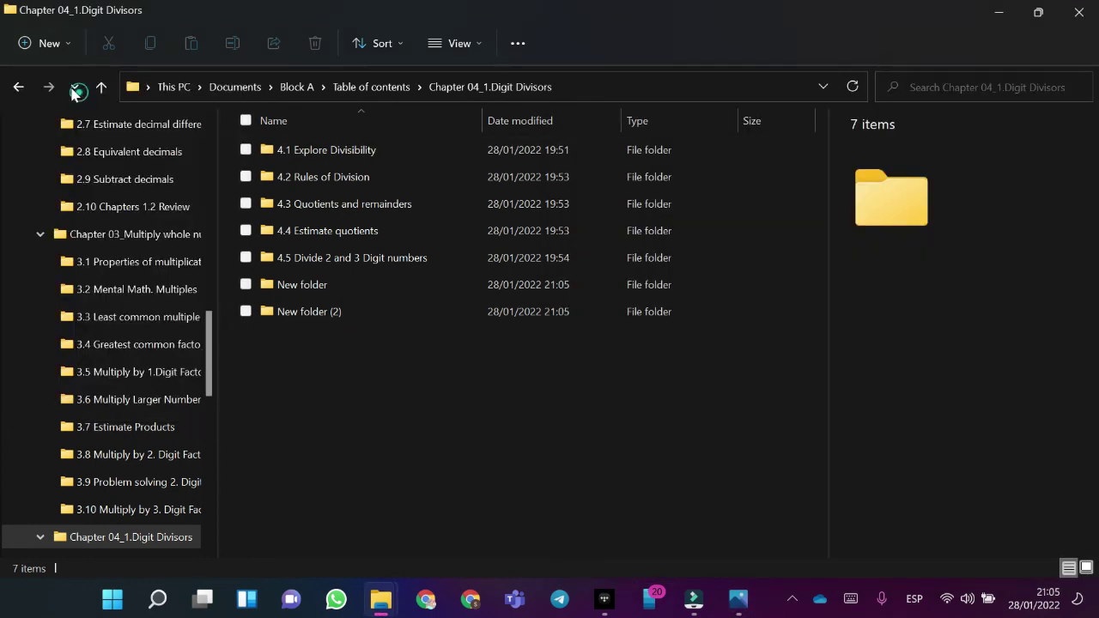
key(Return)
click(24, 41)
click(69, 86)
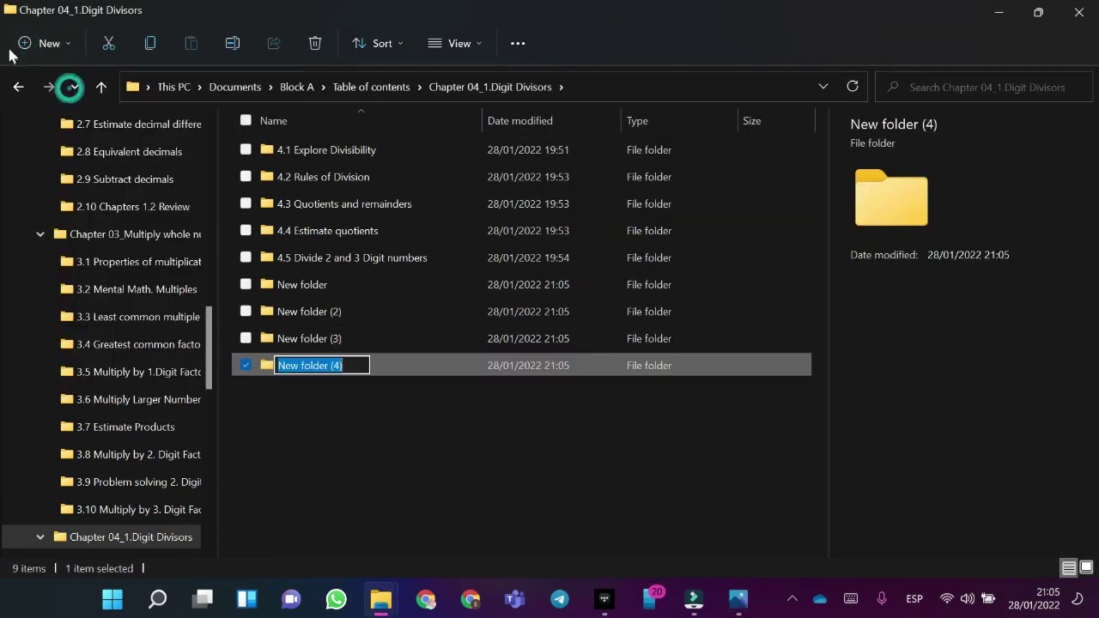
click(34, 53)
click(68, 84)
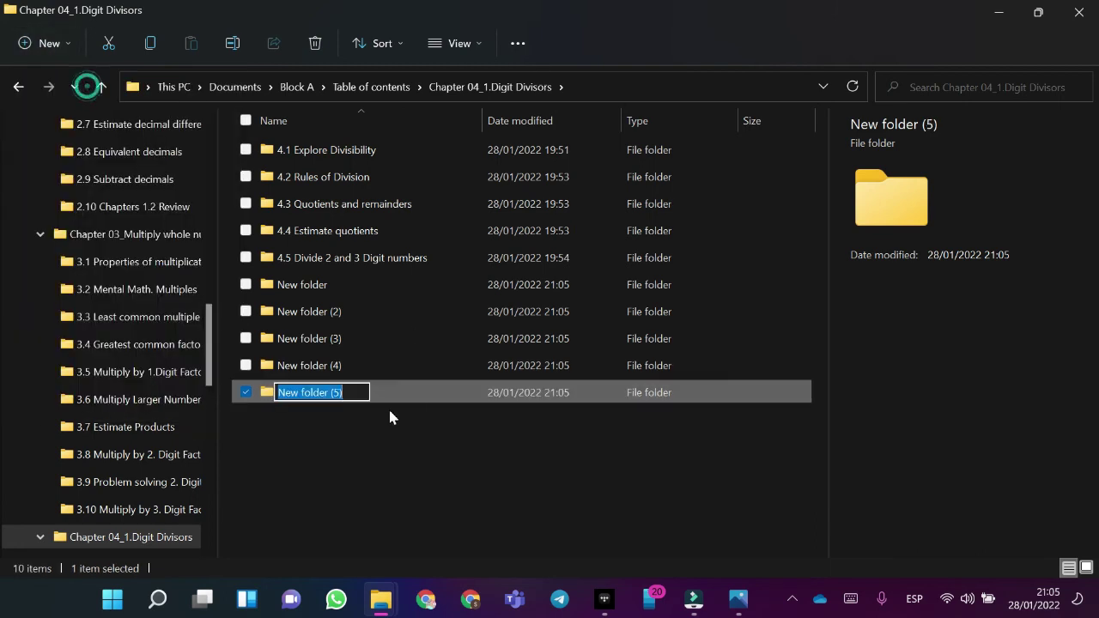
click(404, 424)
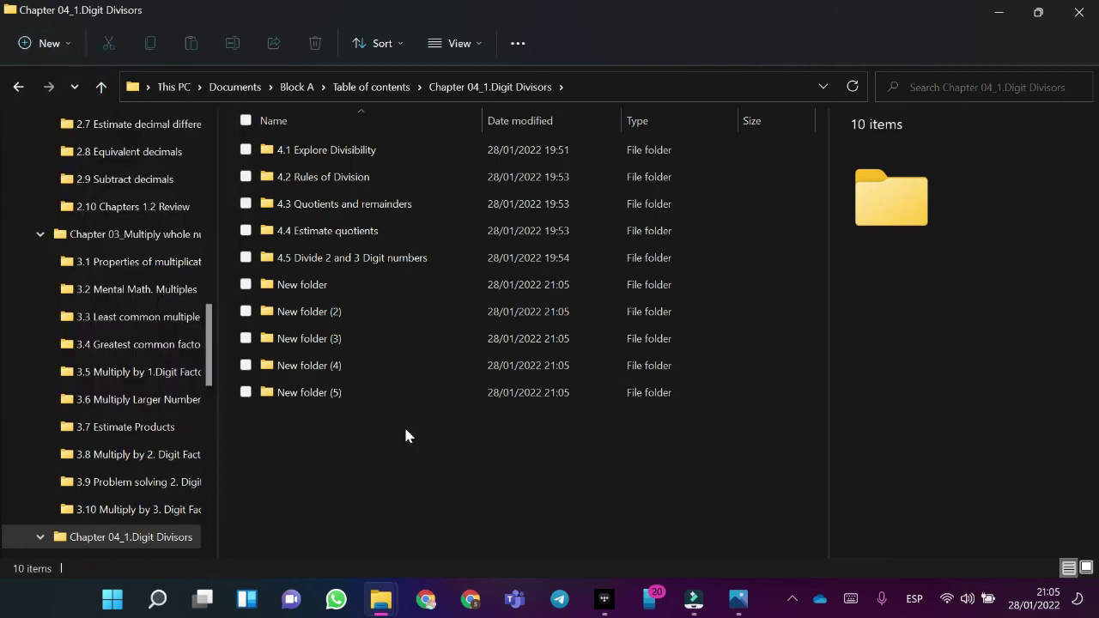
Open the first new folder's name for editing and check the Chapter 4 section titles in the Table of Contents image.
click(330, 280)
click(233, 45)
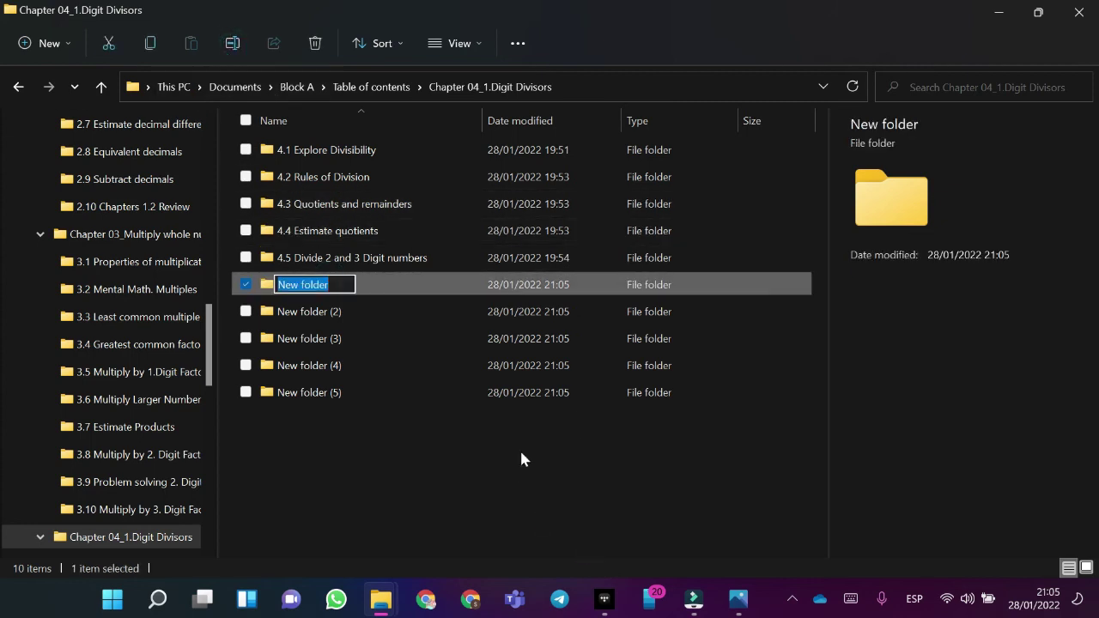
key(BackSpace)
key(alt+Tab)
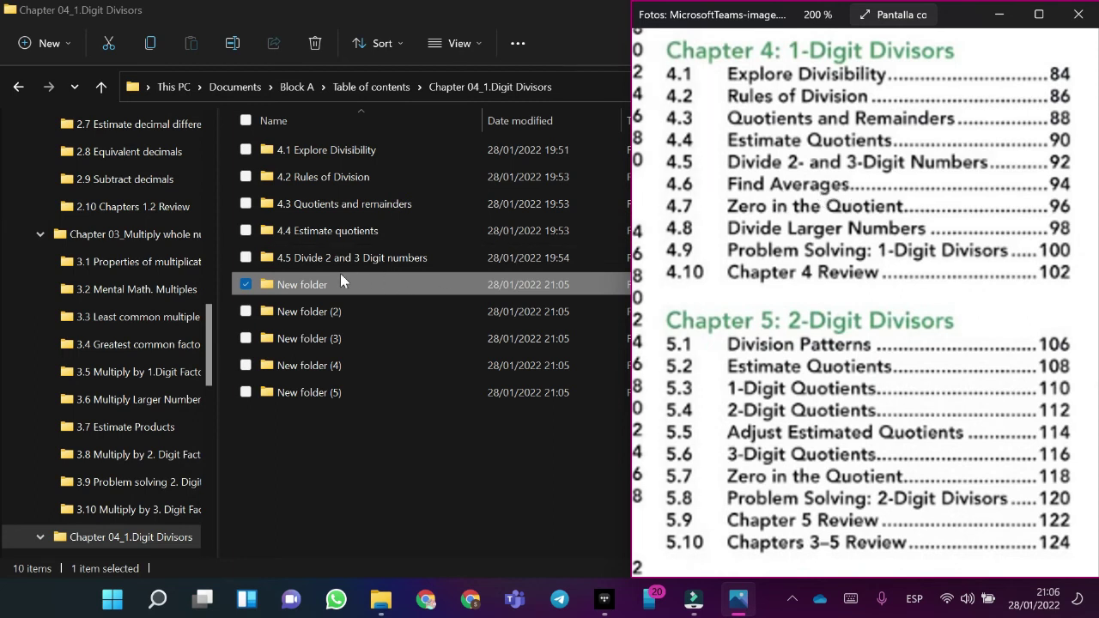
key(super+Up)
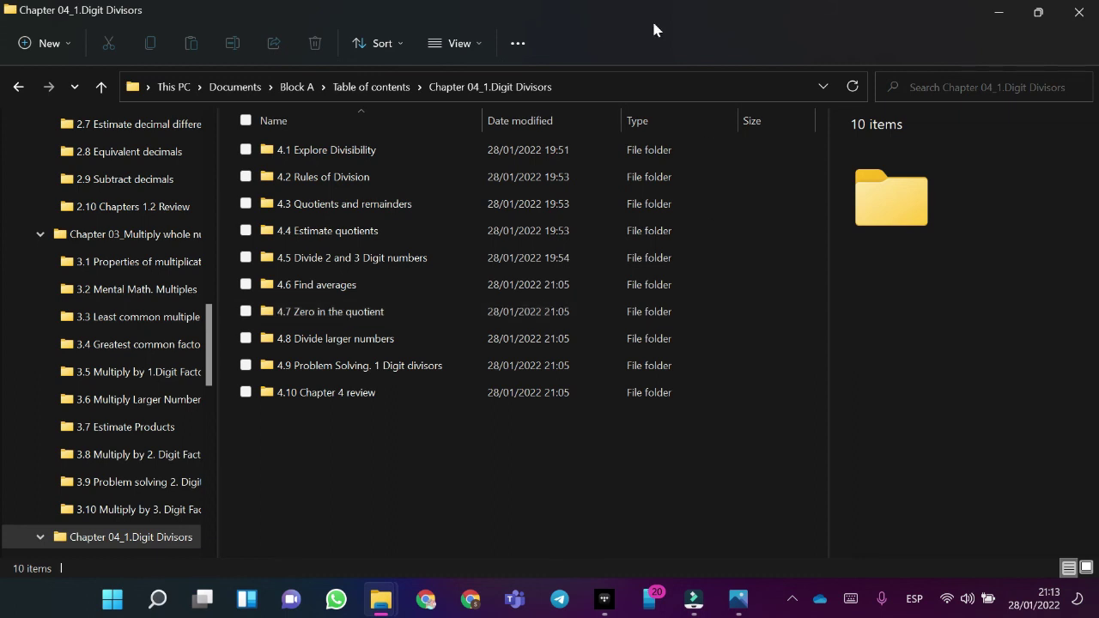
Open the Chapter 05_2.Digit Divisors folder and check its subfolders against the Chapter 5 titles in the Table of Contents image.
click(19, 89)
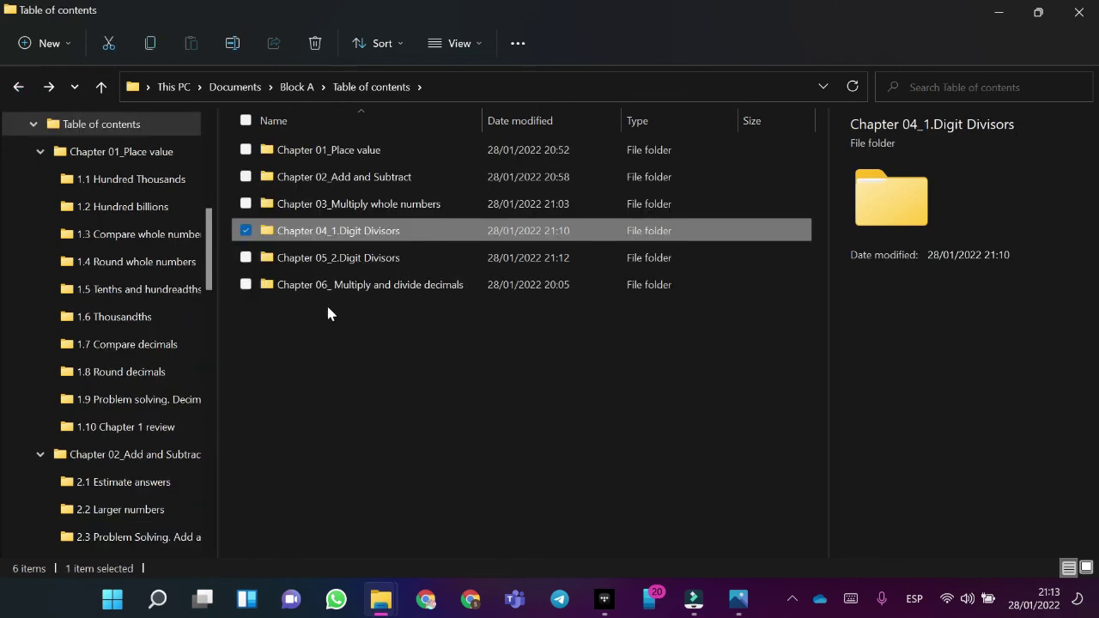
double_click(319, 260)
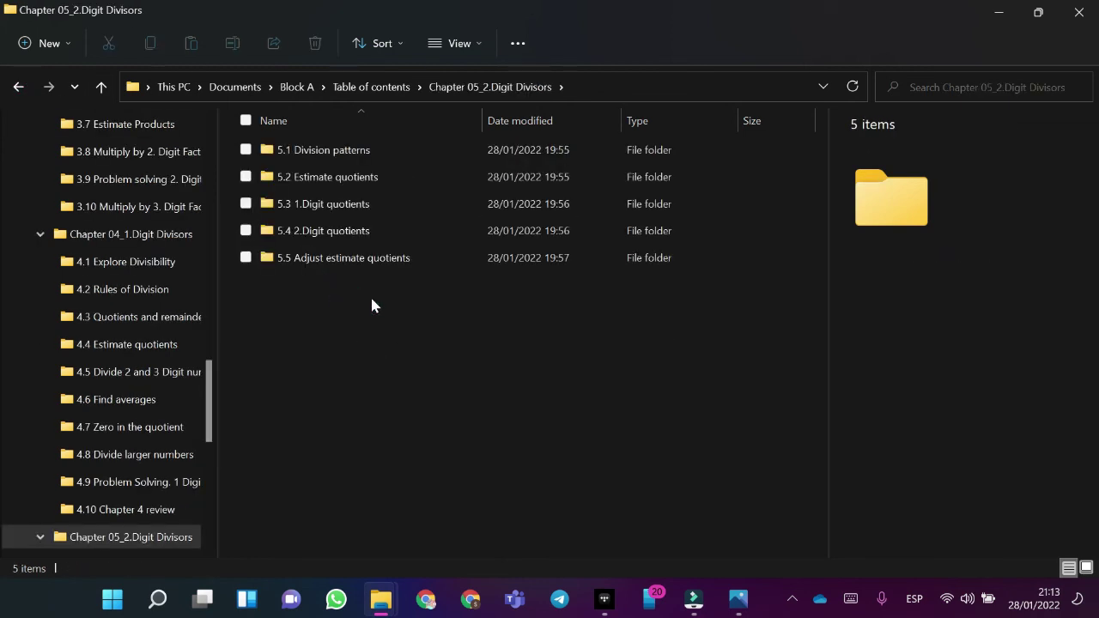
key(alt+Tab)
key(alt+Tab)
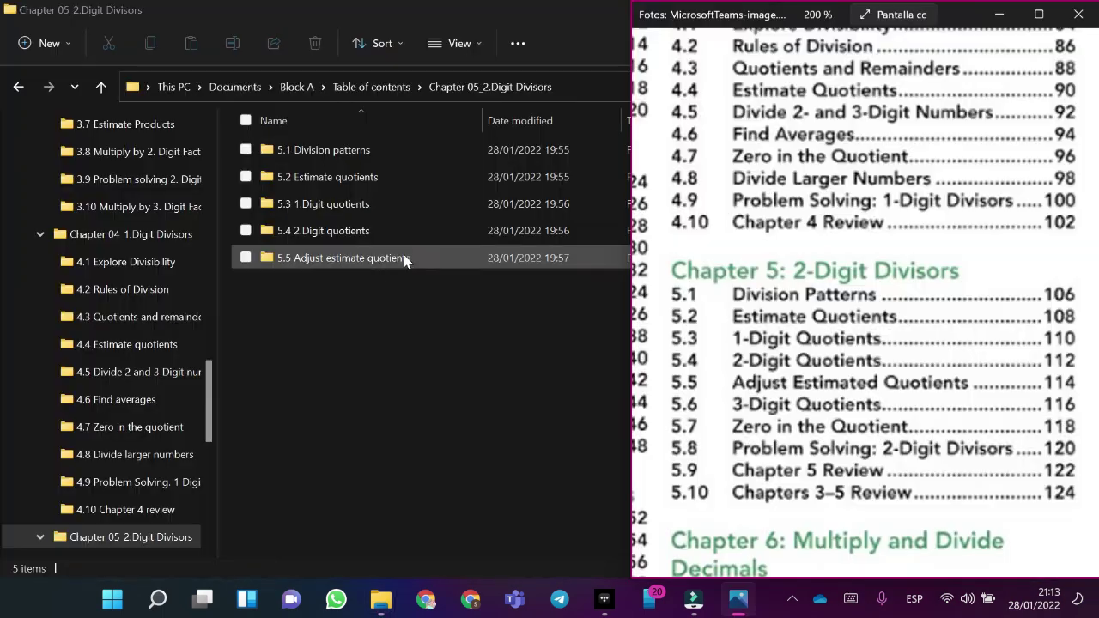
click(455, 331)
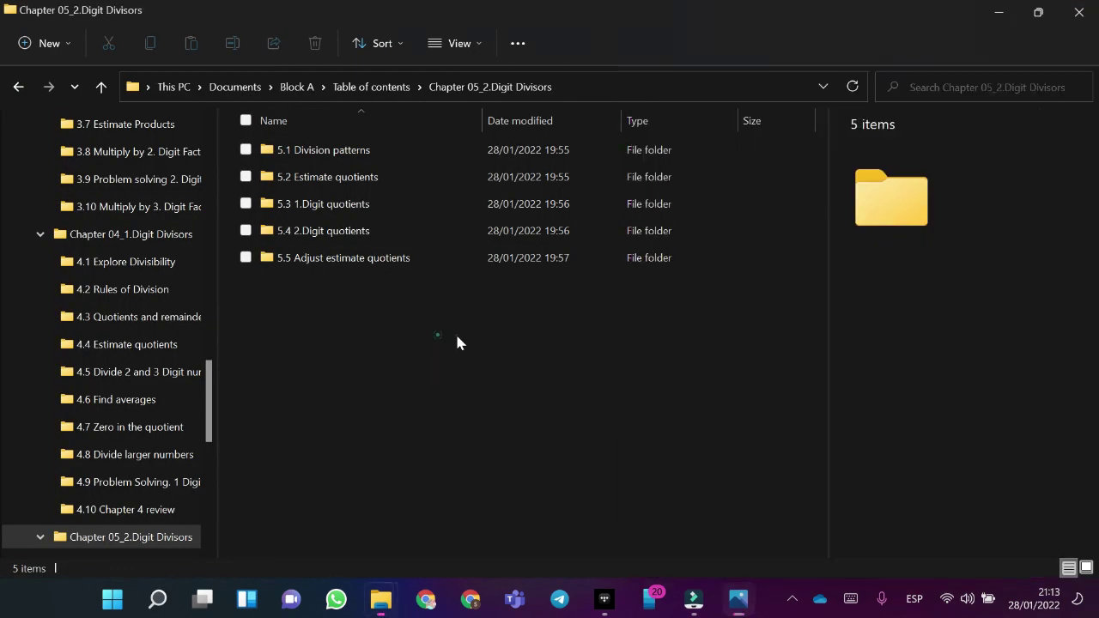
Create five new folders in the Chapter 05_2.Digit Divisors folder, leaving their default names.
click(66, 45)
click(64, 86)
click(49, 43)
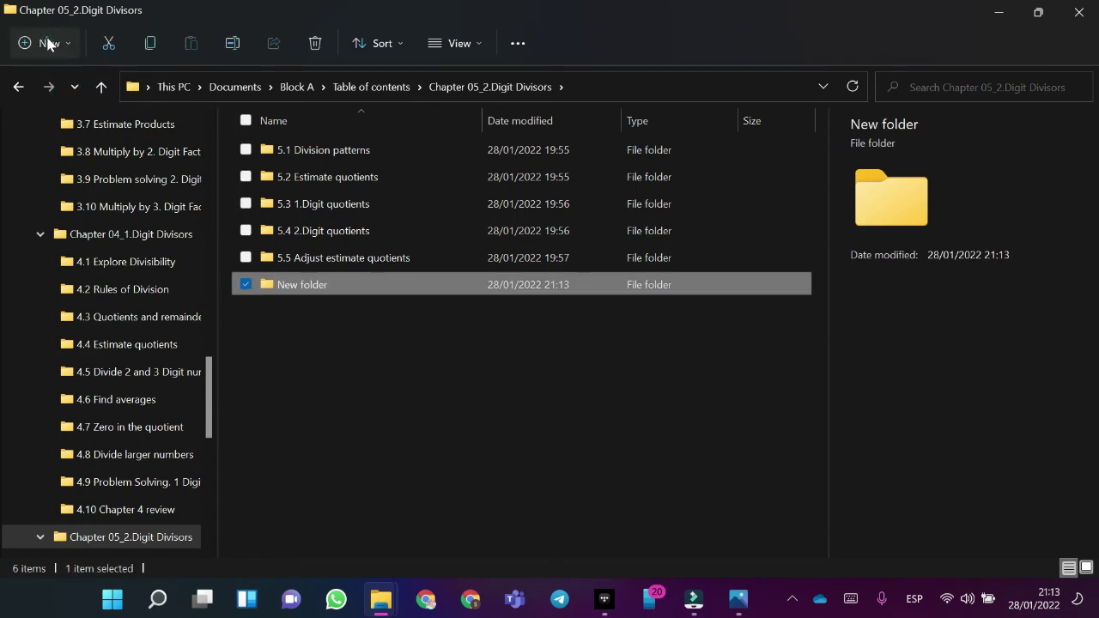
click(38, 83)
click(49, 43)
click(60, 83)
click(49, 43)
click(62, 84)
click(47, 43)
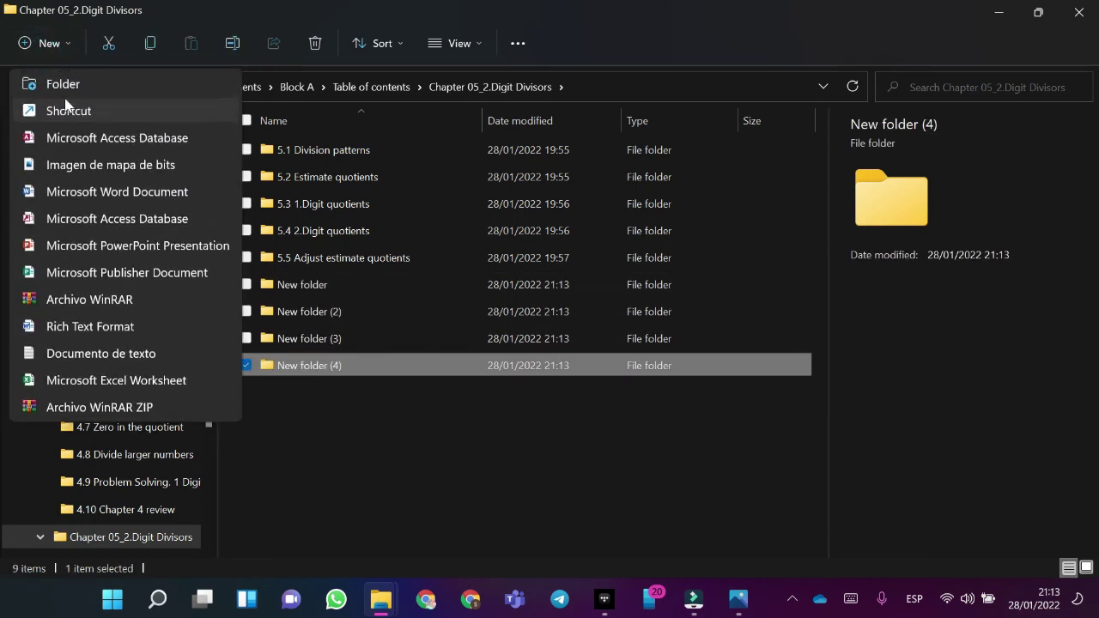
click(60, 84)
click(403, 455)
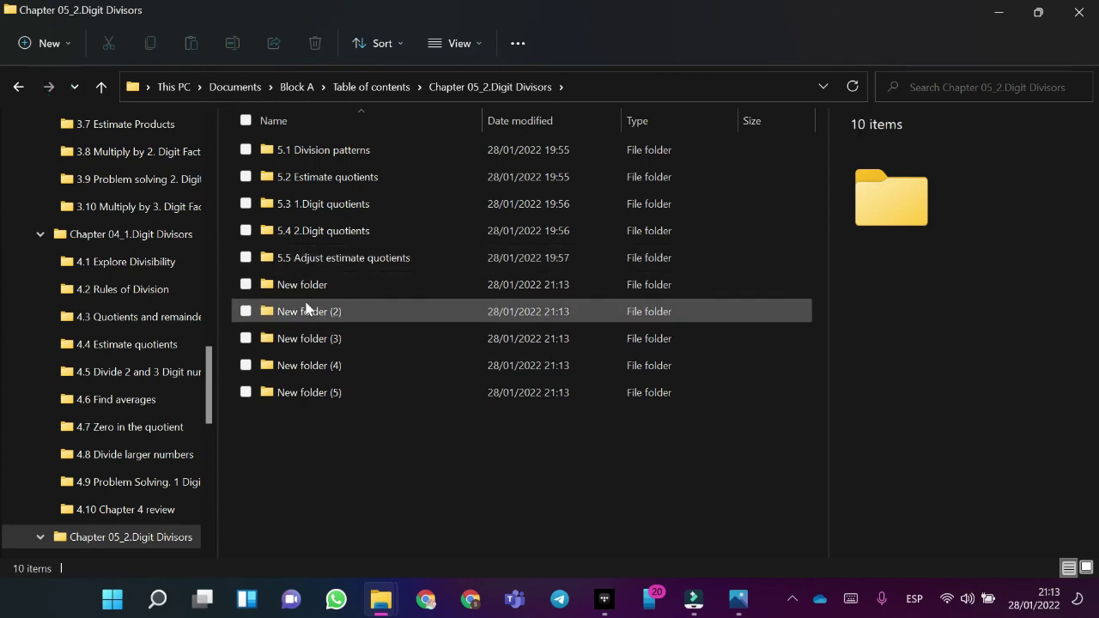
Rename the first new folder in the Chapter 05_2.Digit Divisors folder as "5.6 3 Digit quotients".
click(291, 286)
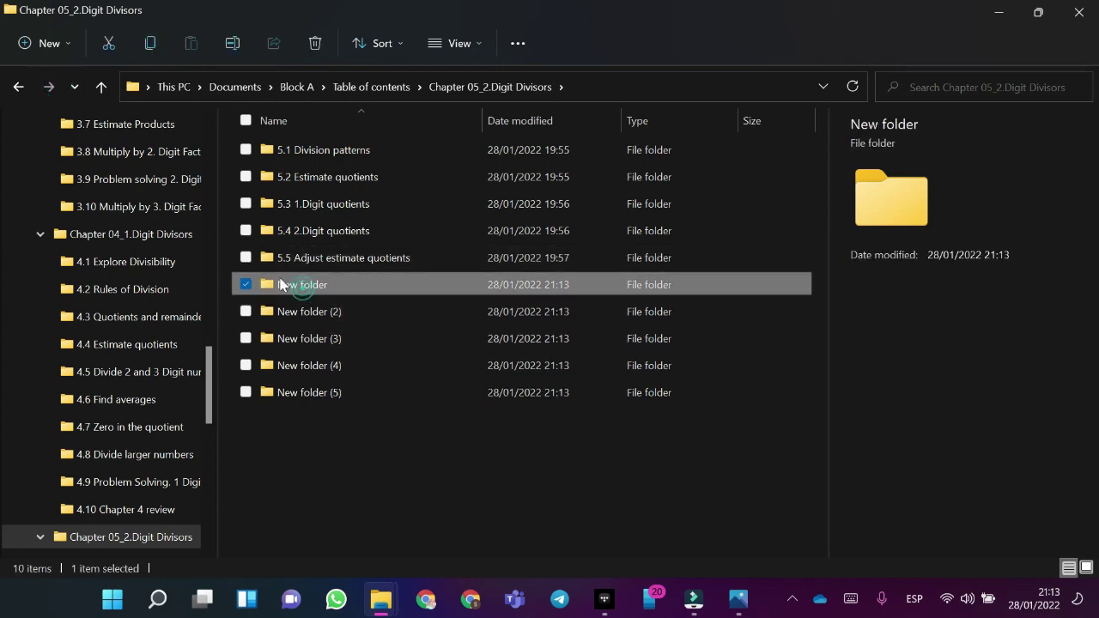
click(232, 43)
key(BackSpace)
text(5.6)
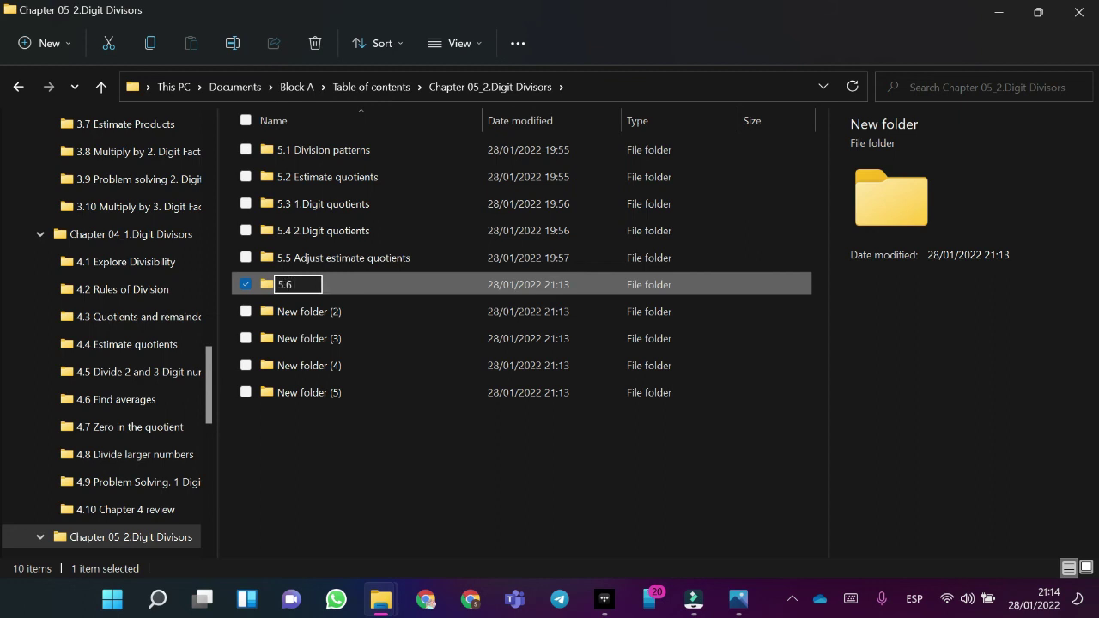
text( 3)
key(Caps_Lock)
text(D)
key(Caps_Lock)
text(igit)
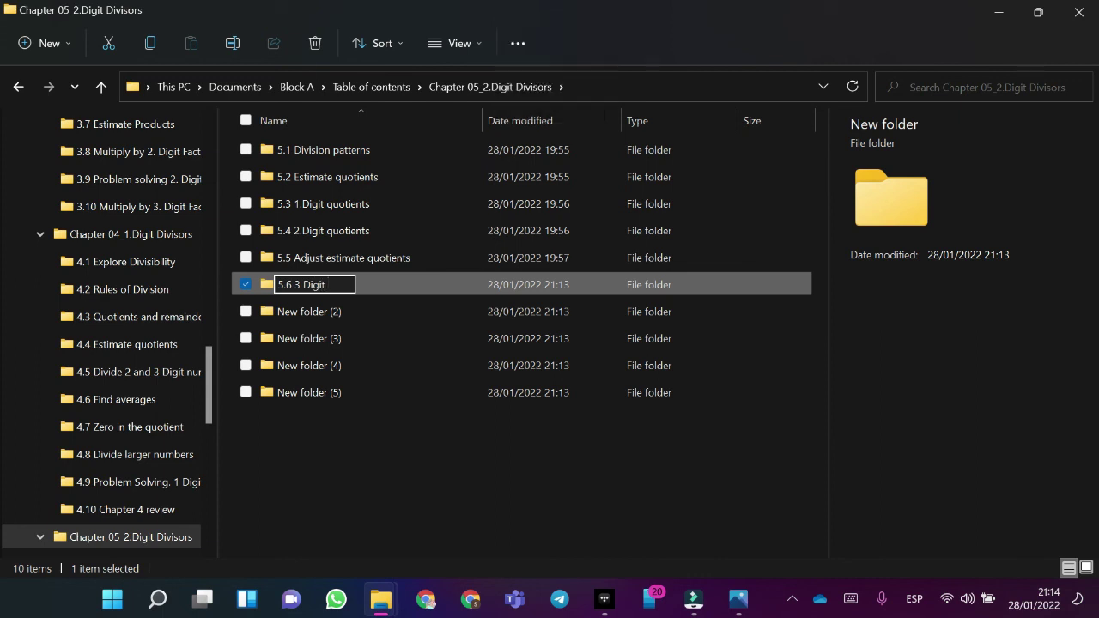
text(quotients)
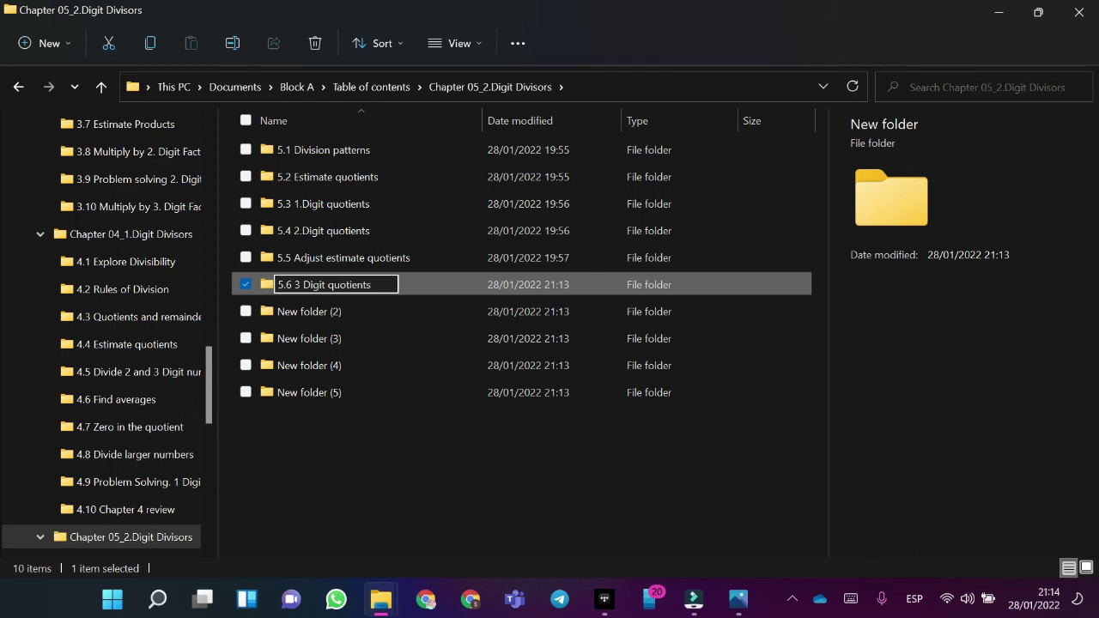
key(Return)
Check the Chapter 05_2.Digit Divisors subfolder names against the Chapter 5 titles and view the Chapter 6 titles in the Table of Contents image.
key(alt+Tab)
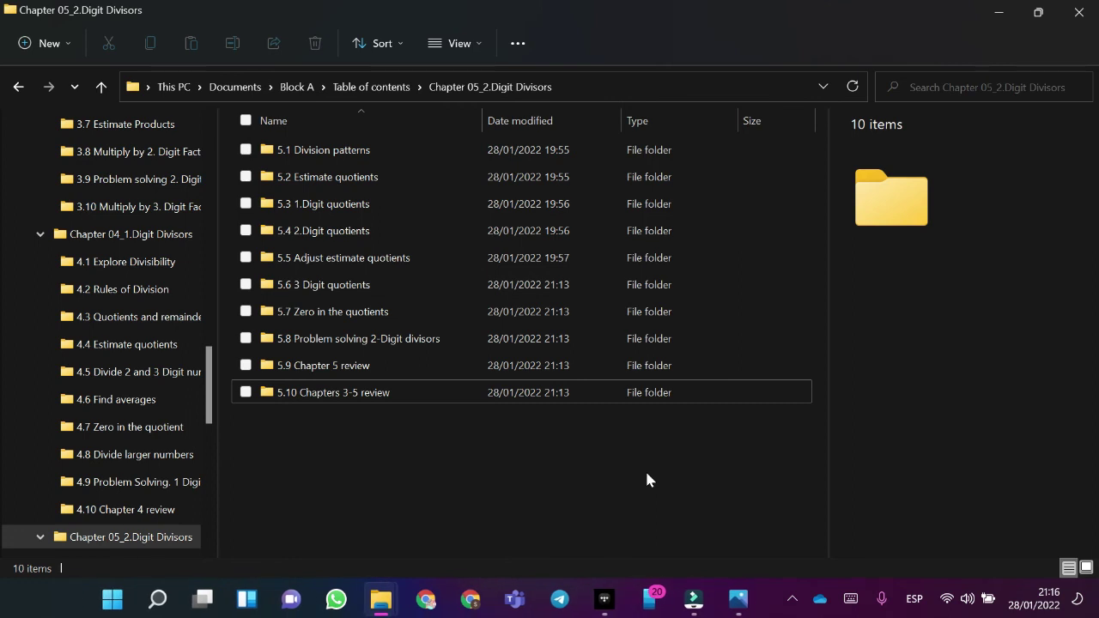
key(alt+Tab)
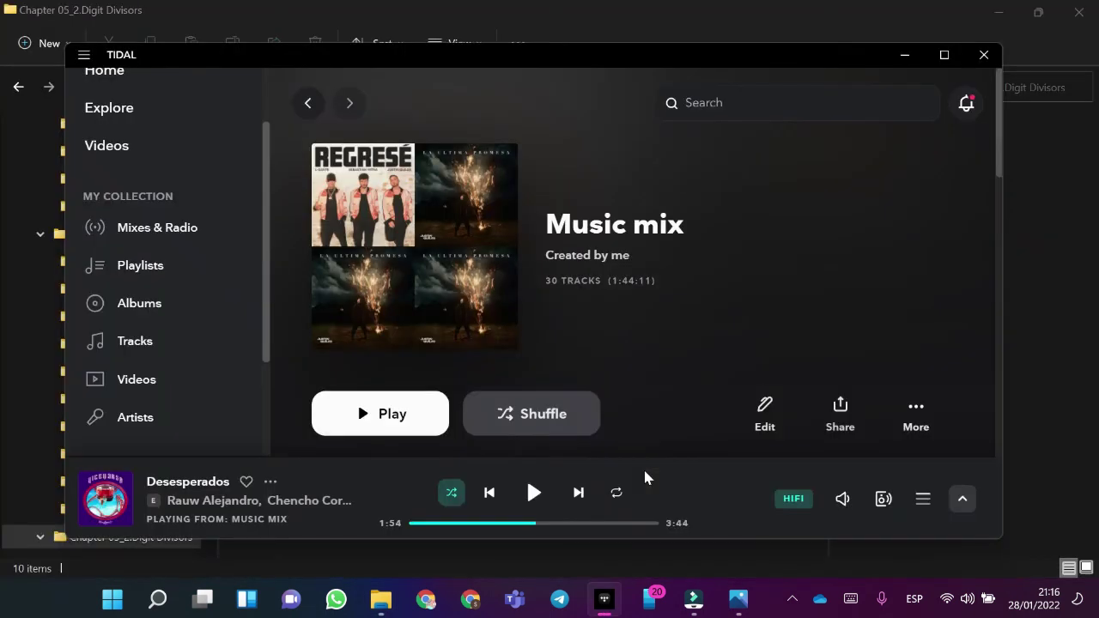
key(alt+Tab)
key(alt+Tab)
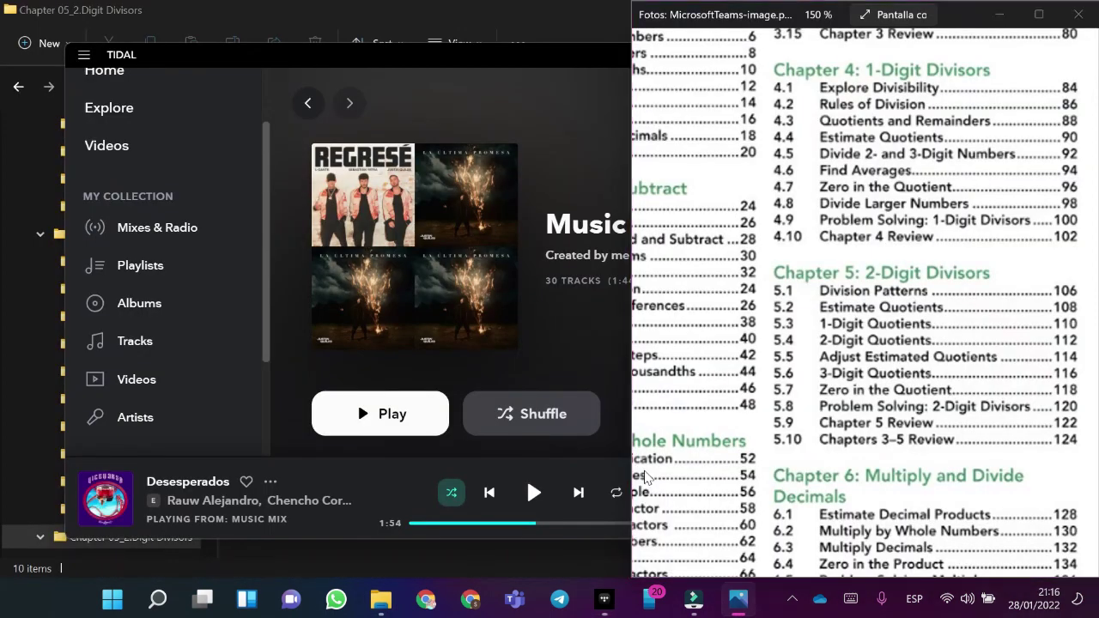
key(alt+Tab)
key(alt+Tab)
key(alt+Tab)
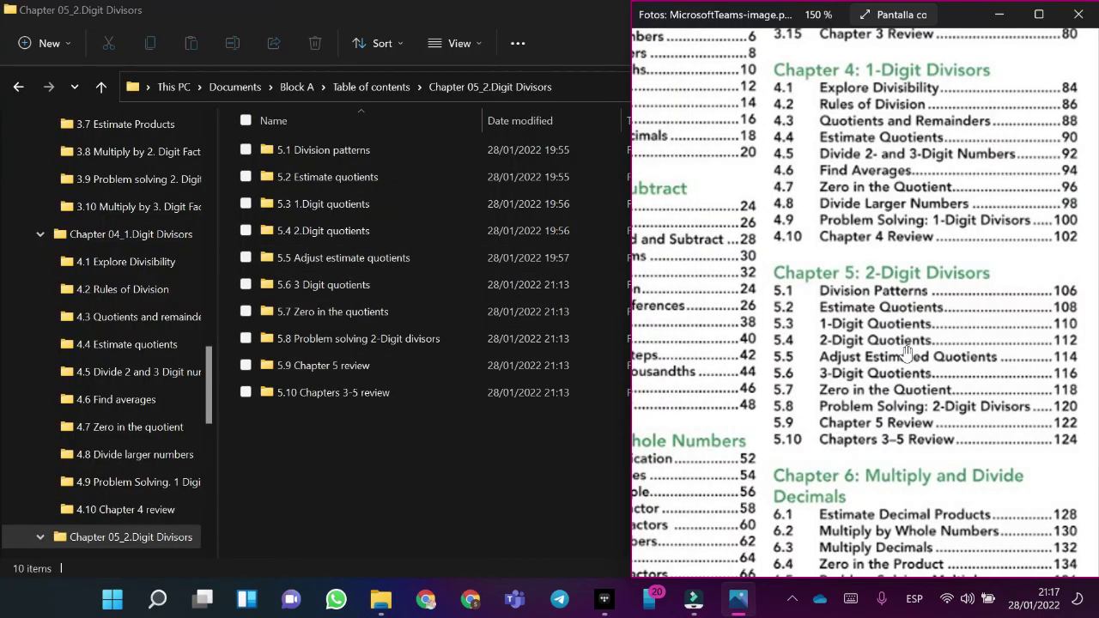
scroll(907, 352, down, 1)
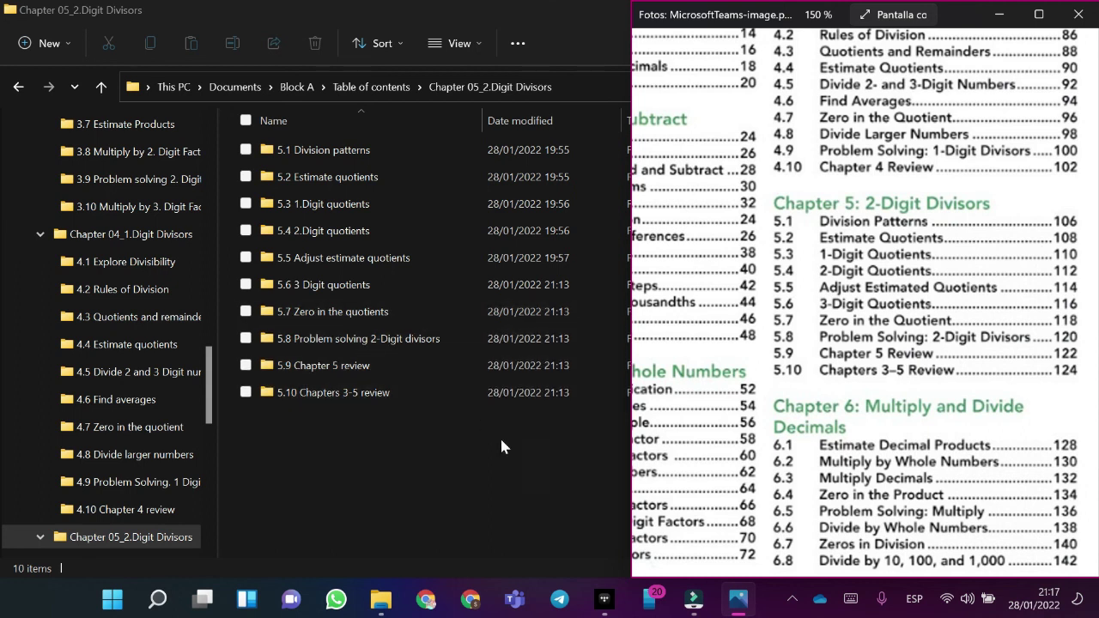
Open the Chapter 06_ Multiply and divide decimals folder and check its subfolders against the Chapter 6 titles in the Table of Contents image.
key(super+Up)
key(alt+Up)
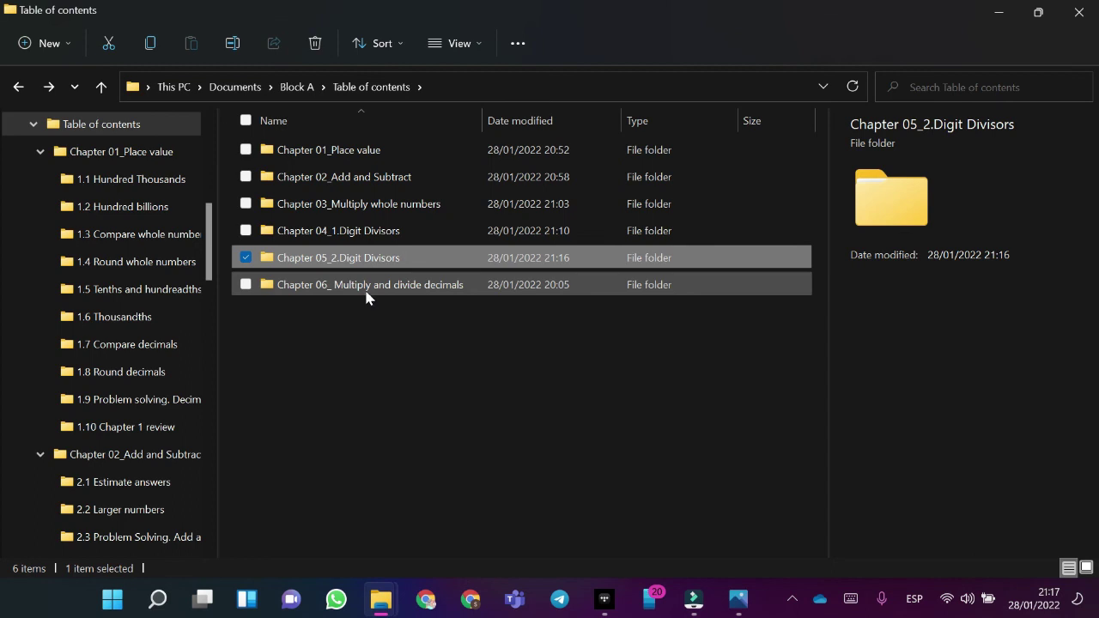
click(365, 292)
double_click(365, 292)
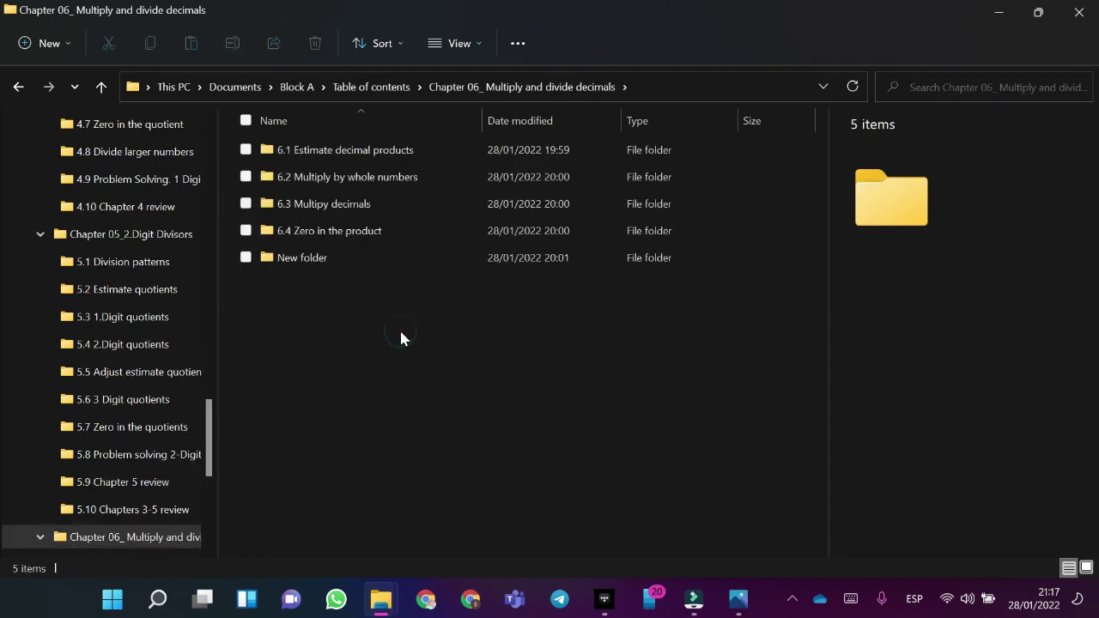
click(625, 330)
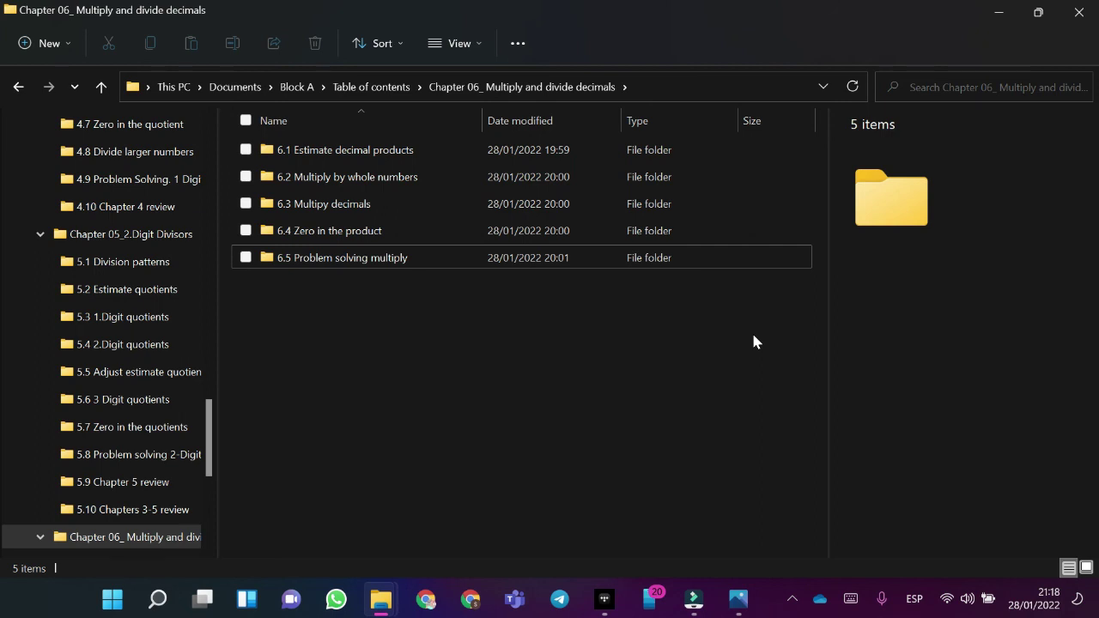
key(alt+Tab)
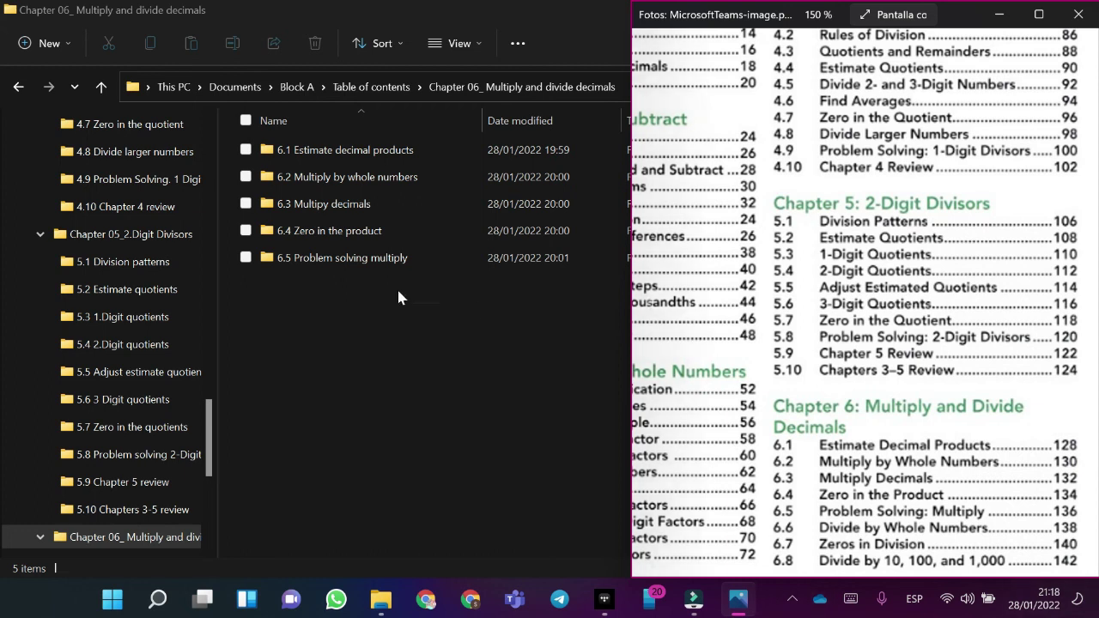
click(400, 338)
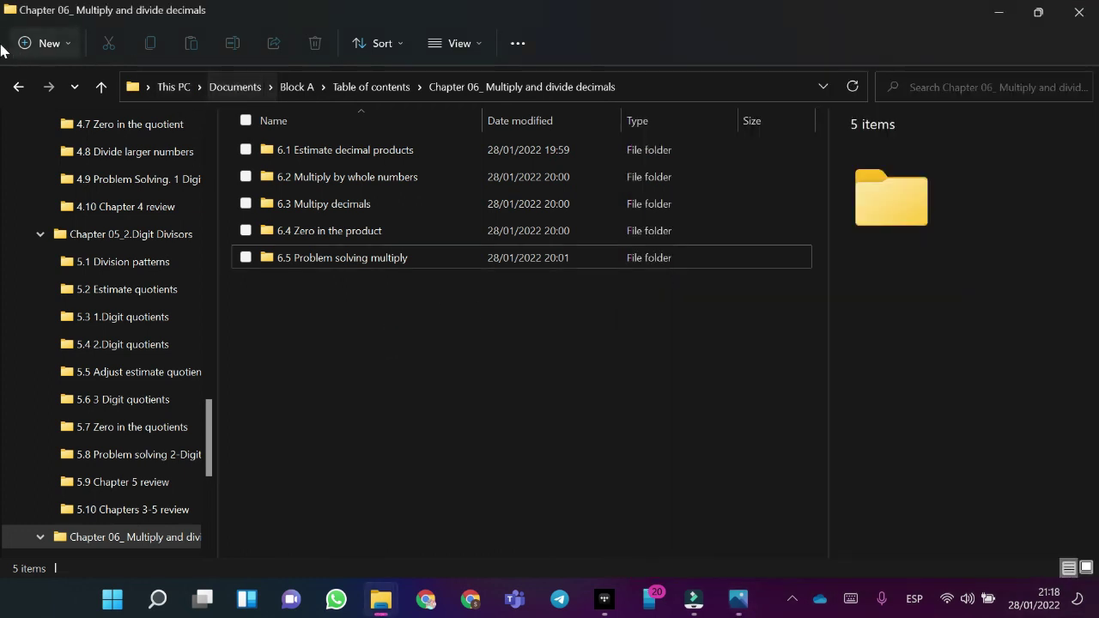
Create four new folders in the Chapter 06_ Multiply and divide decimals folder, leaving their default names.
click(41, 43)
click(57, 83)
click(49, 42)
click(67, 83)
click(41, 43)
click(56, 83)
click(49, 42)
click(56, 83)
click(342, 396)
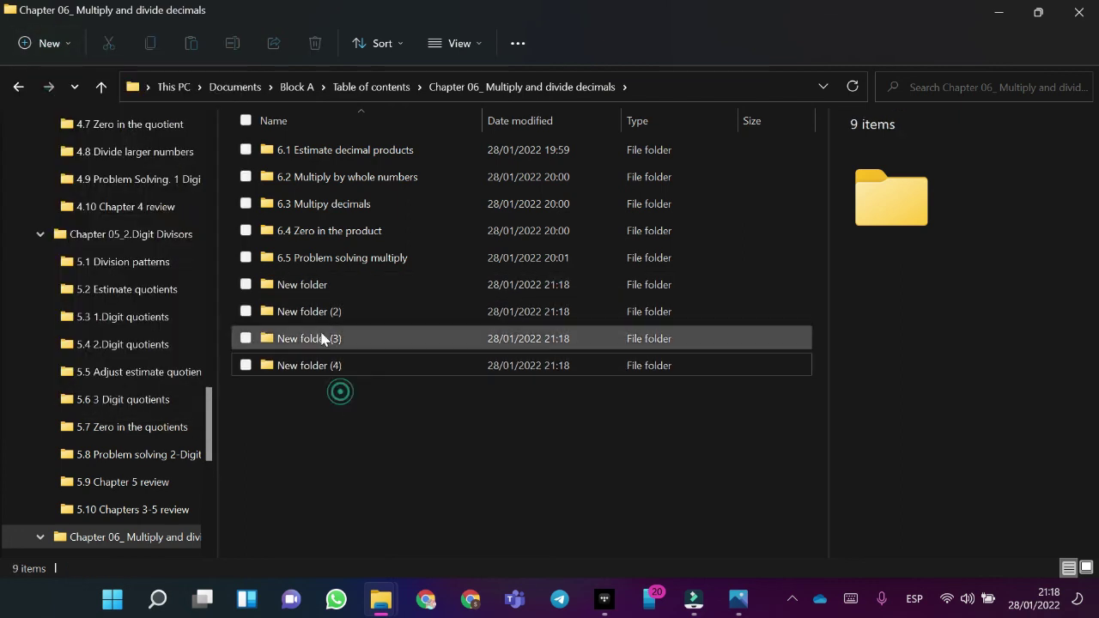
Open the first new folder's name for editing and look up the title of section 6.6 in the Table of Contents image.
click(333, 284)
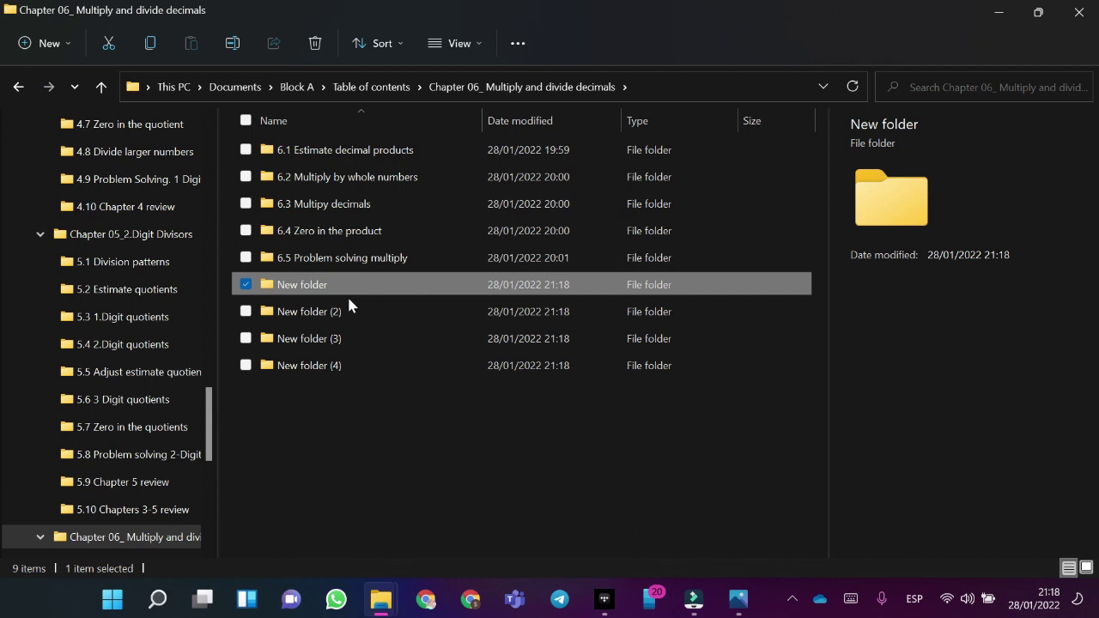
click(387, 422)
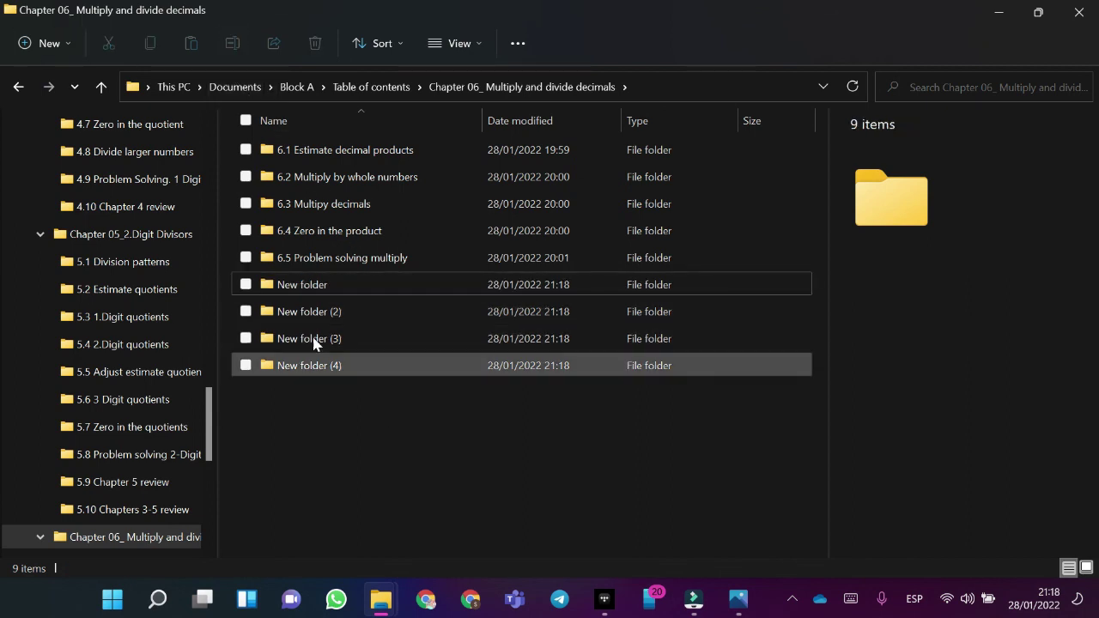
click(283, 284)
click(232, 43)
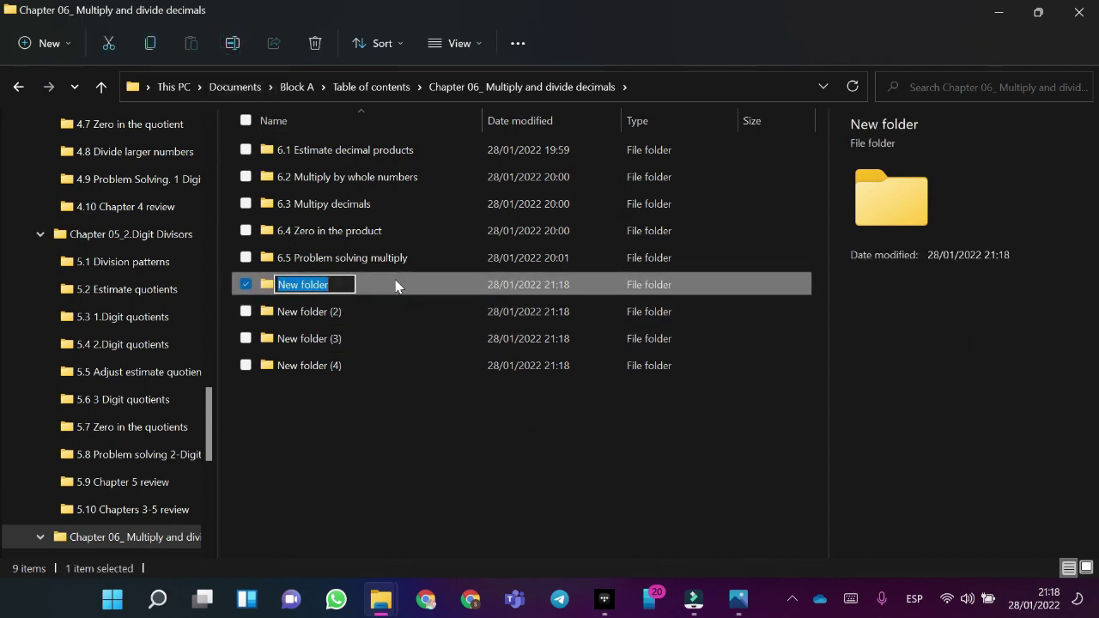
key(BackSpace)
key(alt+Tab)
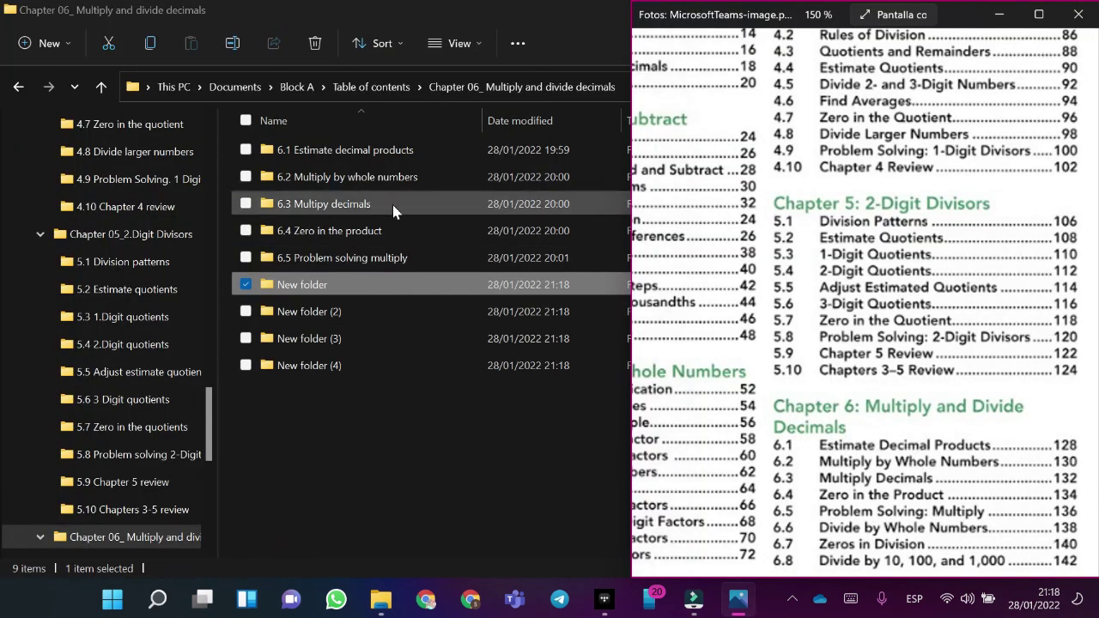
Rename the first new folder in the Chapter 06_ Multiply and divide decimals folder as "6.6 Divide by whole numbers".
click(368, 292)
click(231, 45)
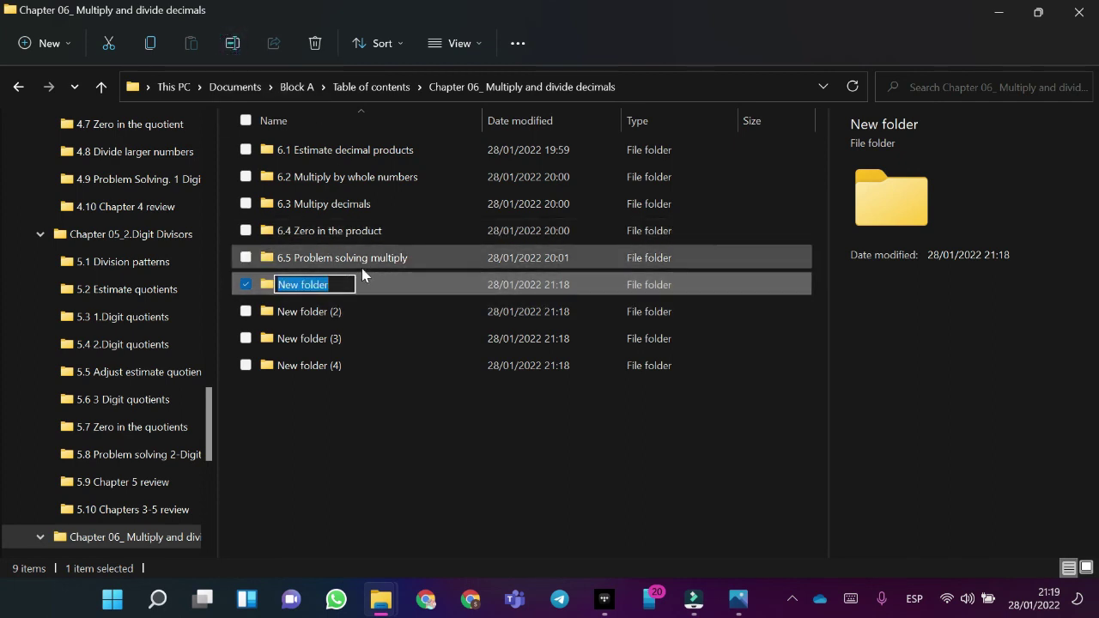
key(BackSpace)
text(6.)
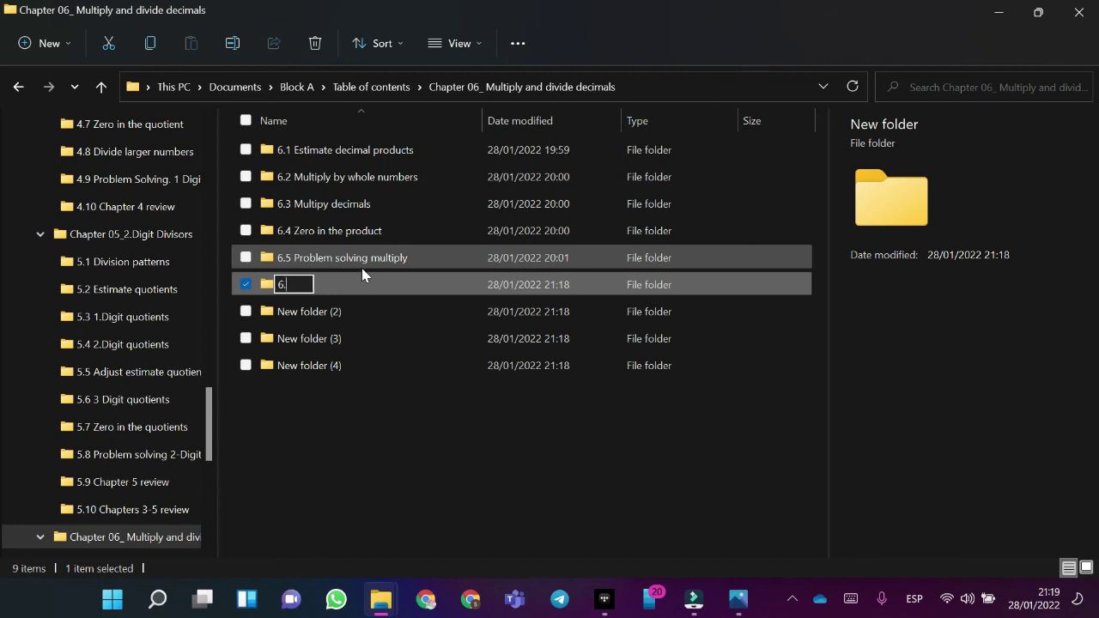
text(6)
key(Caps_Lock)
text(D)
key(Caps_Lock)
text(ivide)
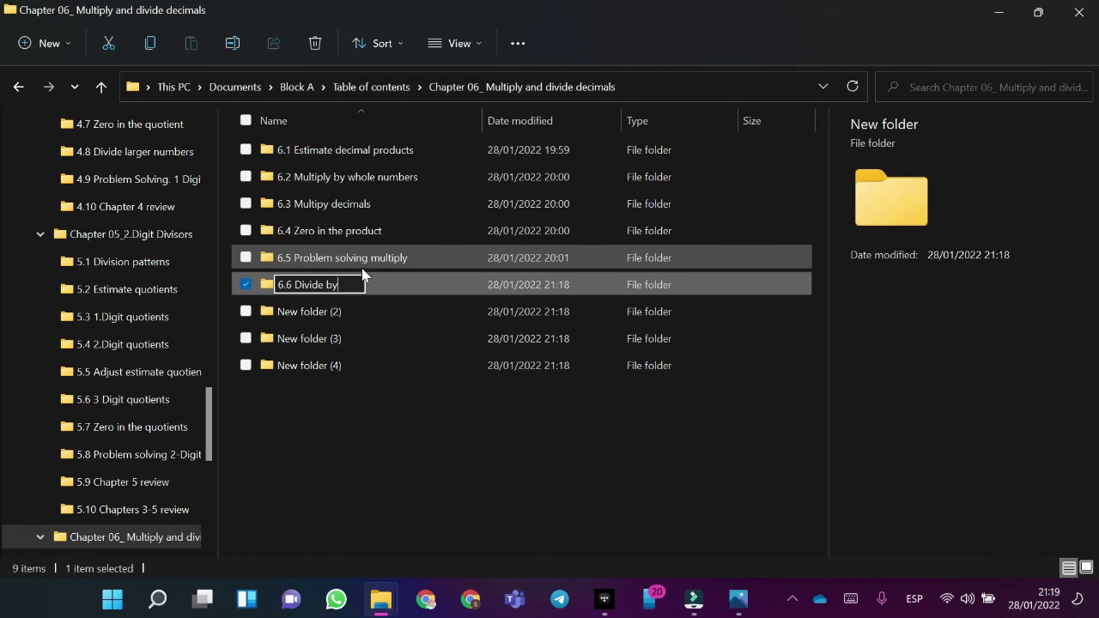
text(by whole numbers)
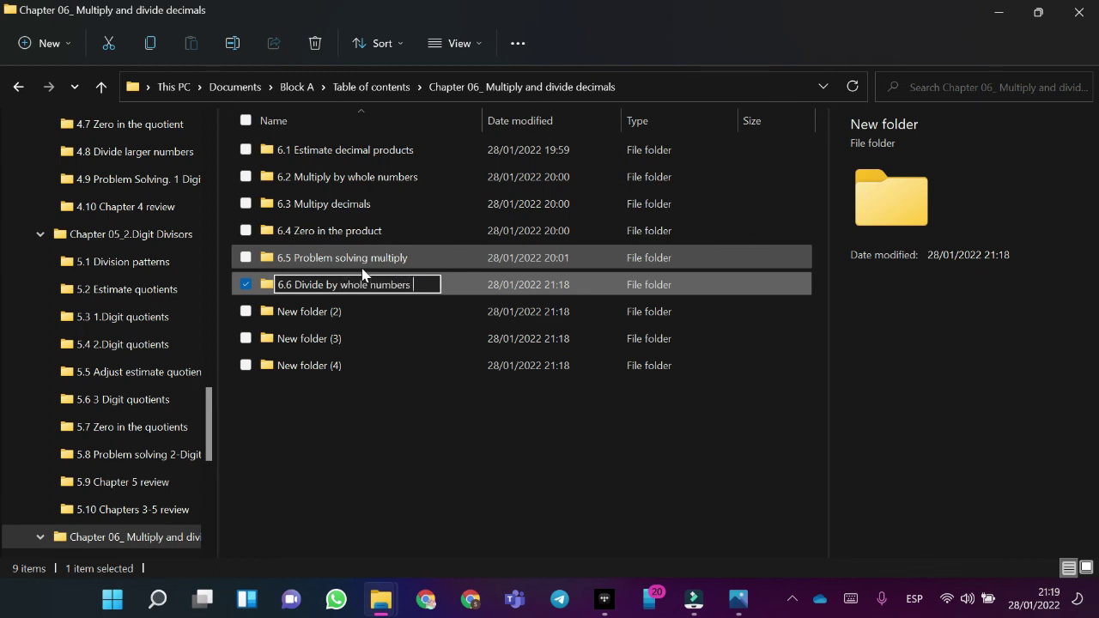
key(Return)
Compare the Chapter 06_ Multiply and divide decimals subfolder names with the Chapter 6 titles in the Table of Contents image.
key(alt+Tab)
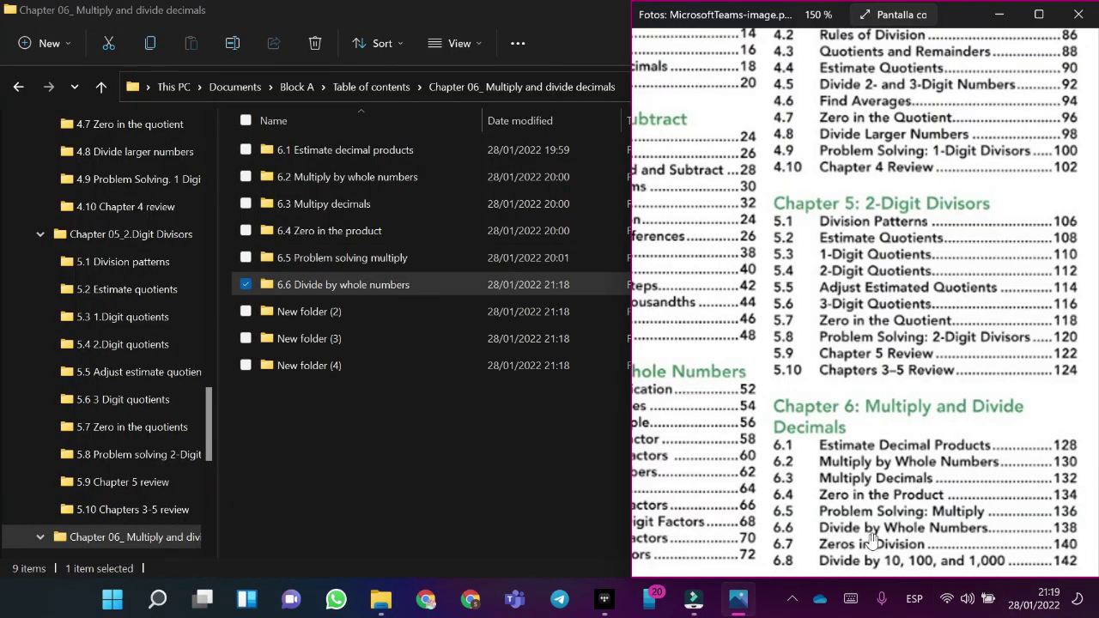
click(478, 427)
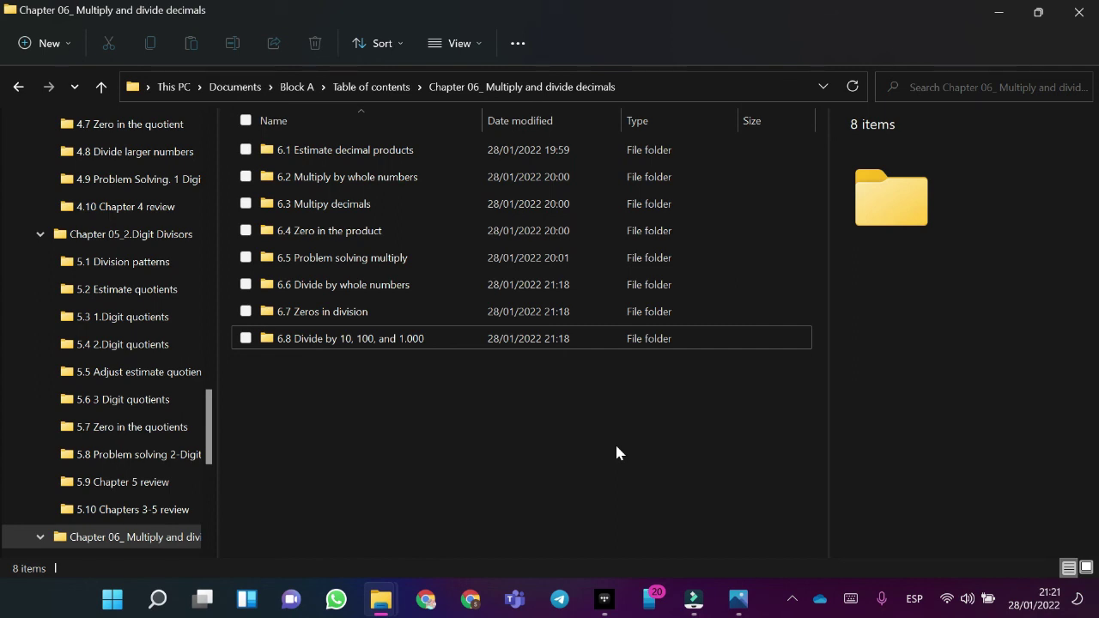
key(alt+Tab)
key(alt+Tab)
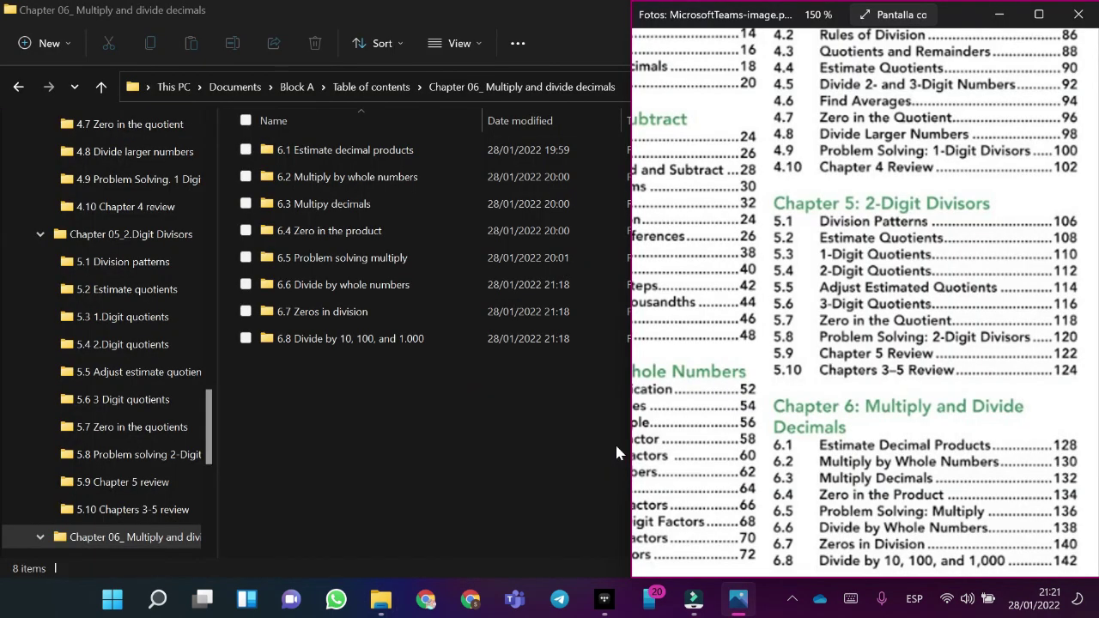
scroll(1001, 284, down, 5)
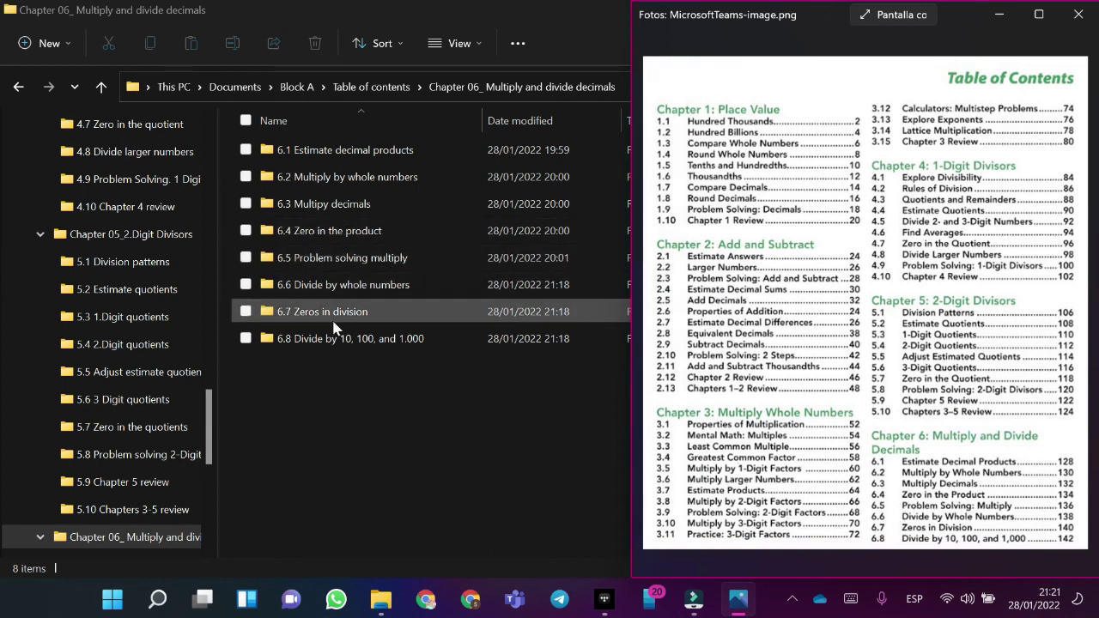
click(420, 452)
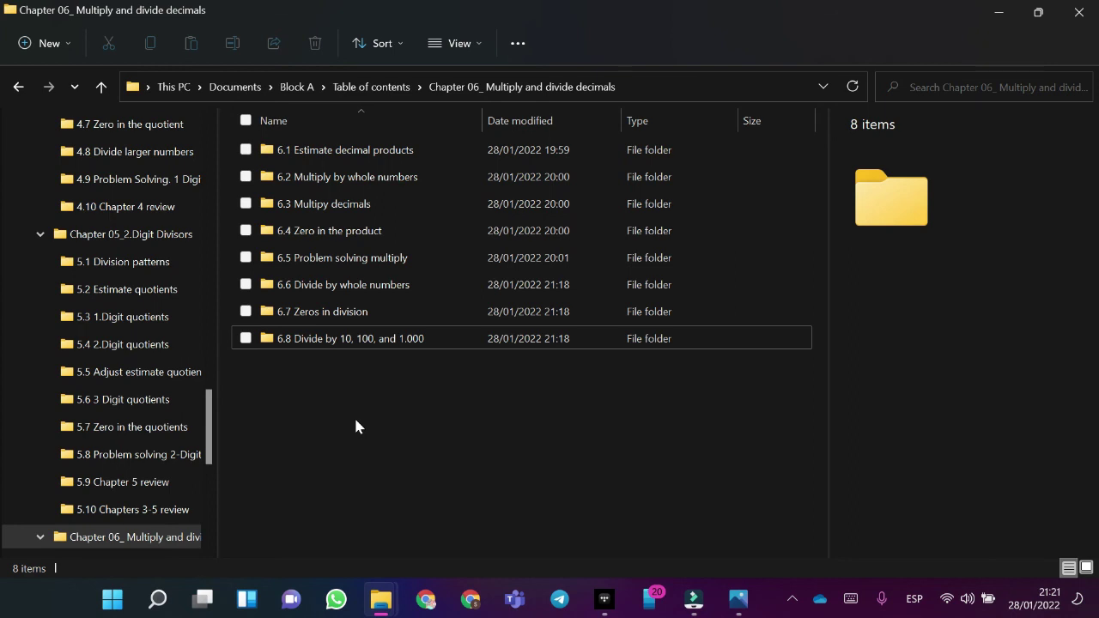
Return to the Table of contents folder and place its window side by side with the Table of Contents image.
click(18, 87)
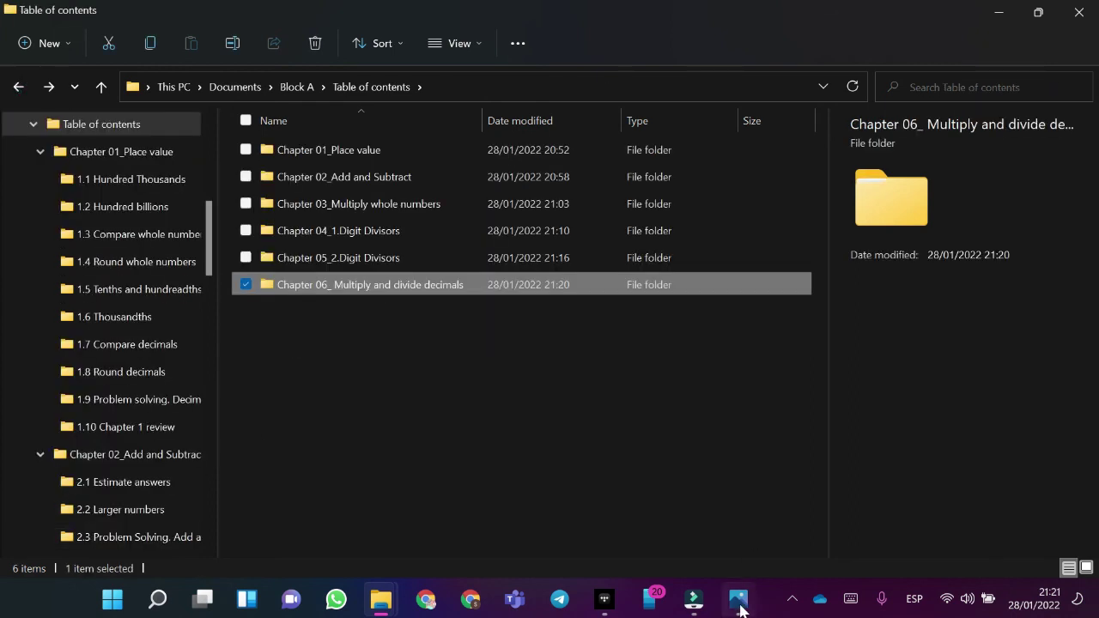
key(alt+Tab)
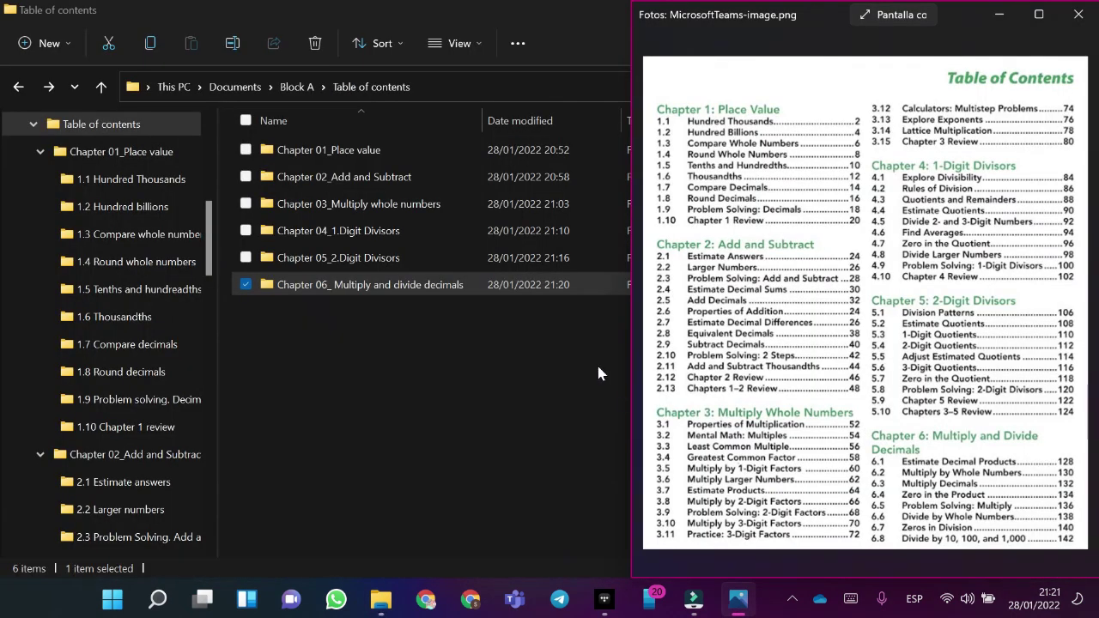
click(502, 356)
key(super+Left)
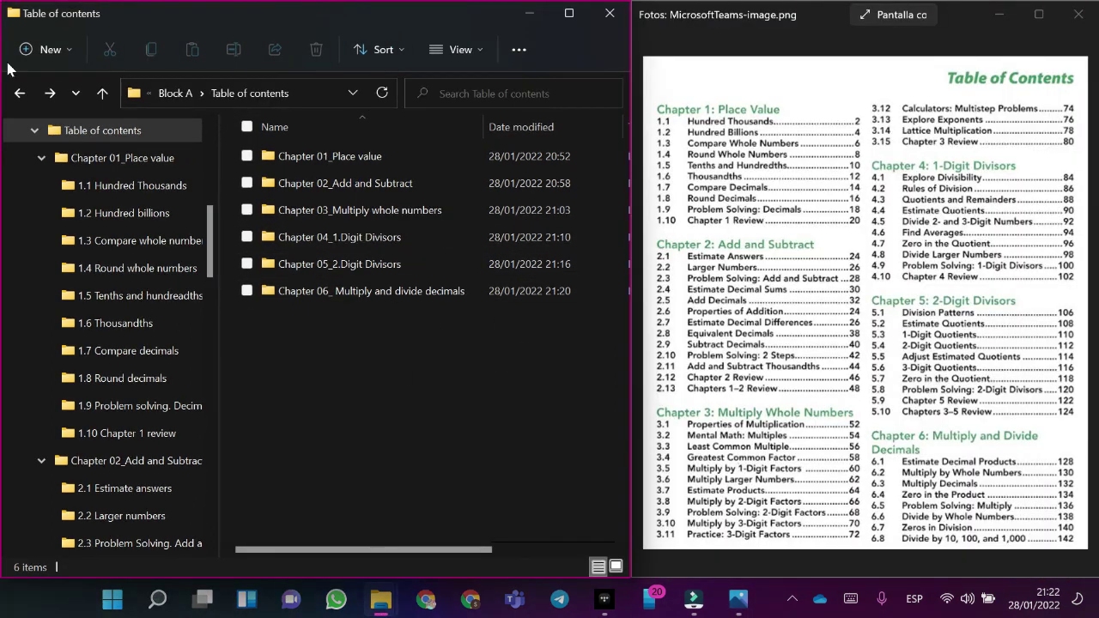
Reopen Block A's Table of contents folder from This PC, view the Chapter 01_Place value folder and return to the chapter list.
click(19, 92)
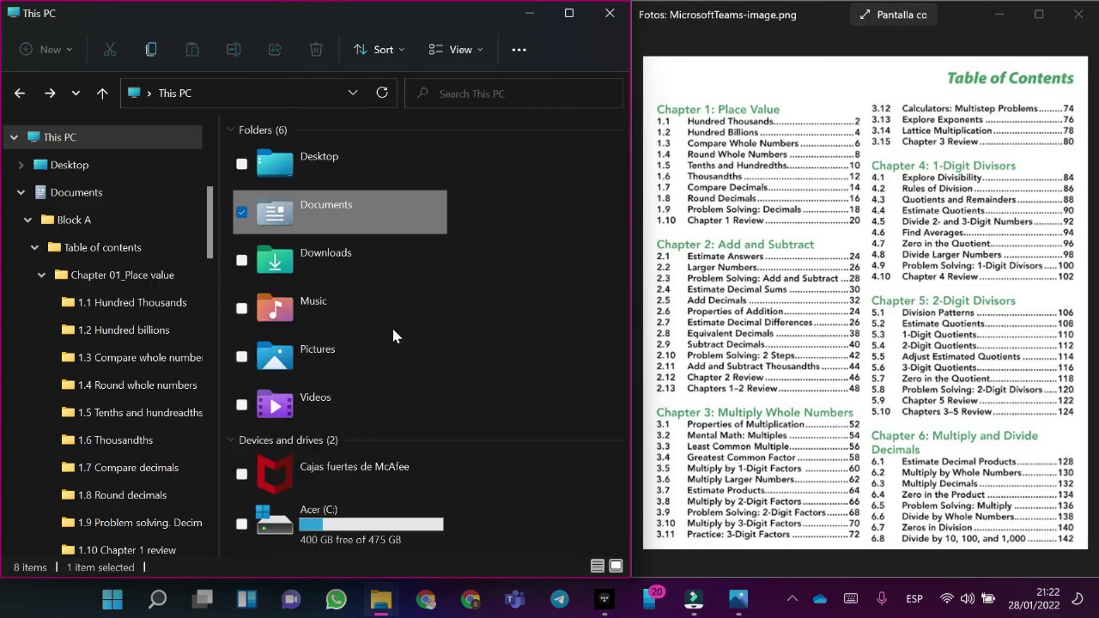
click(104, 275)
click(102, 254)
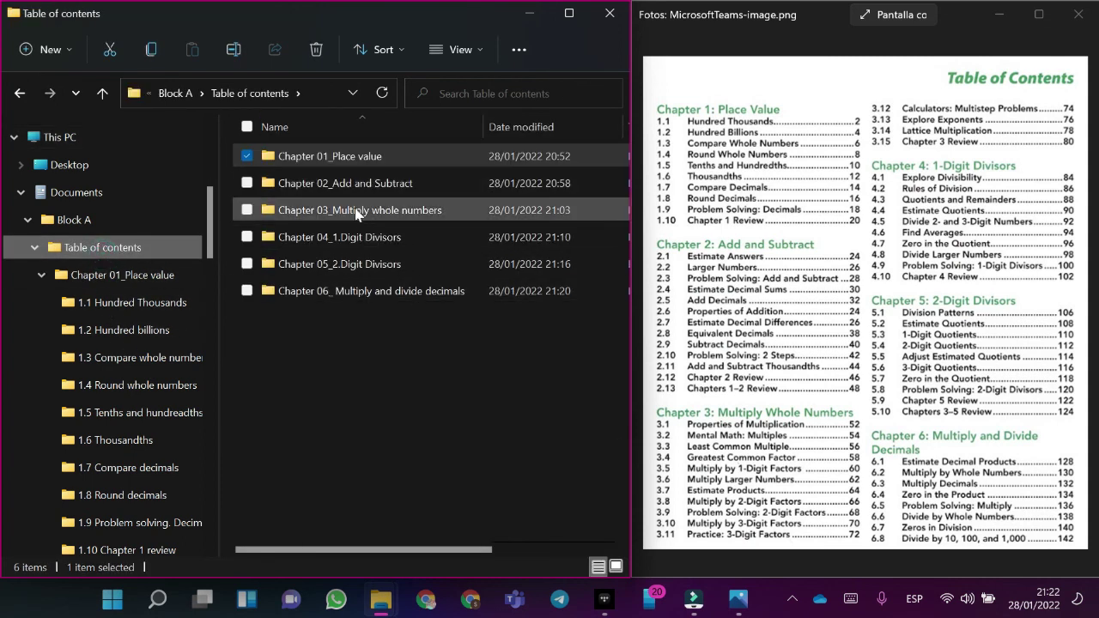
double_click(318, 156)
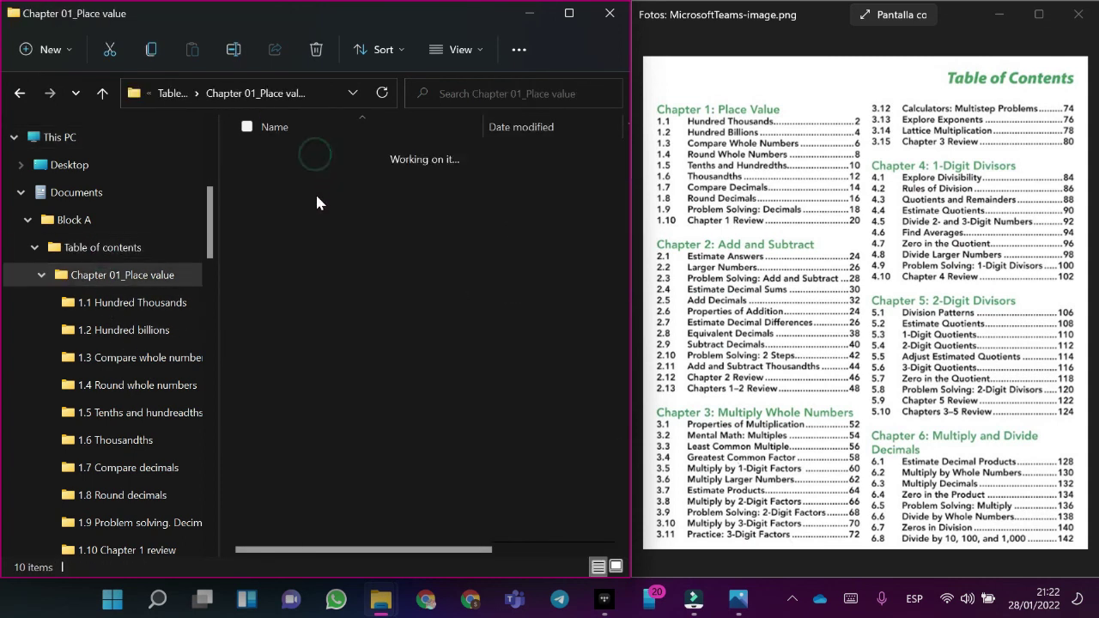
click(19, 96)
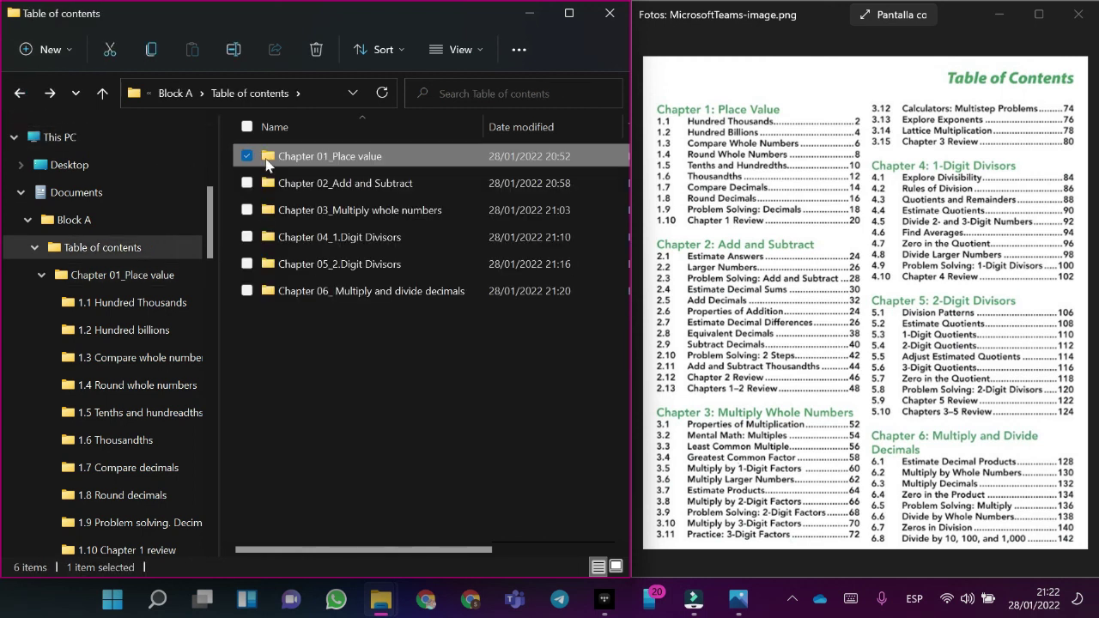
View the contents of the Chapter 02_Add and Subtract and Chapter 03_Multiply whole numbers folders, returning to the chapter list after each.
double_click(259, 185)
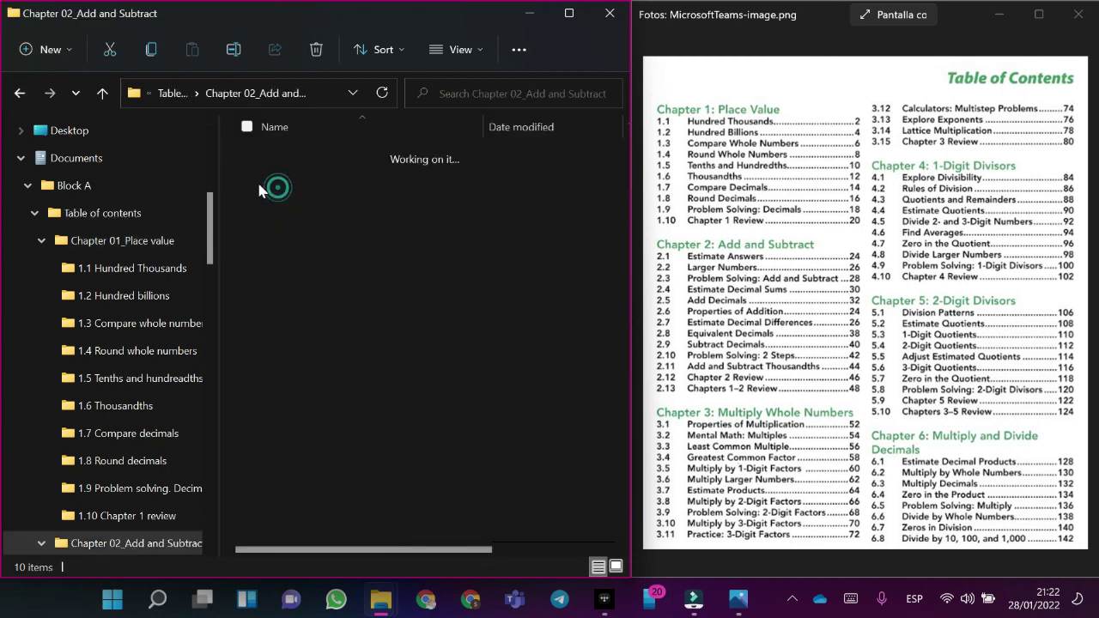
click(19, 93)
click(306, 206)
double_click(304, 209)
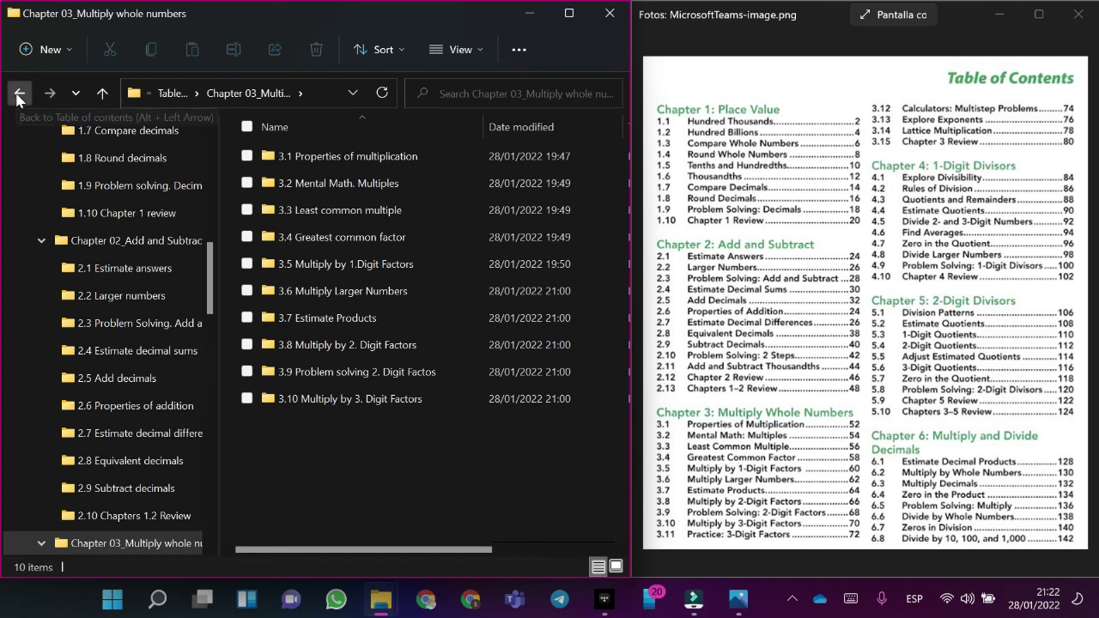
click(19, 93)
View the contents of the Chapter 04_1.Digit Divisors and Chapter 05_2.Digit Divisors folders, returning to the chapter list after each.
click(309, 243)
double_click(310, 242)
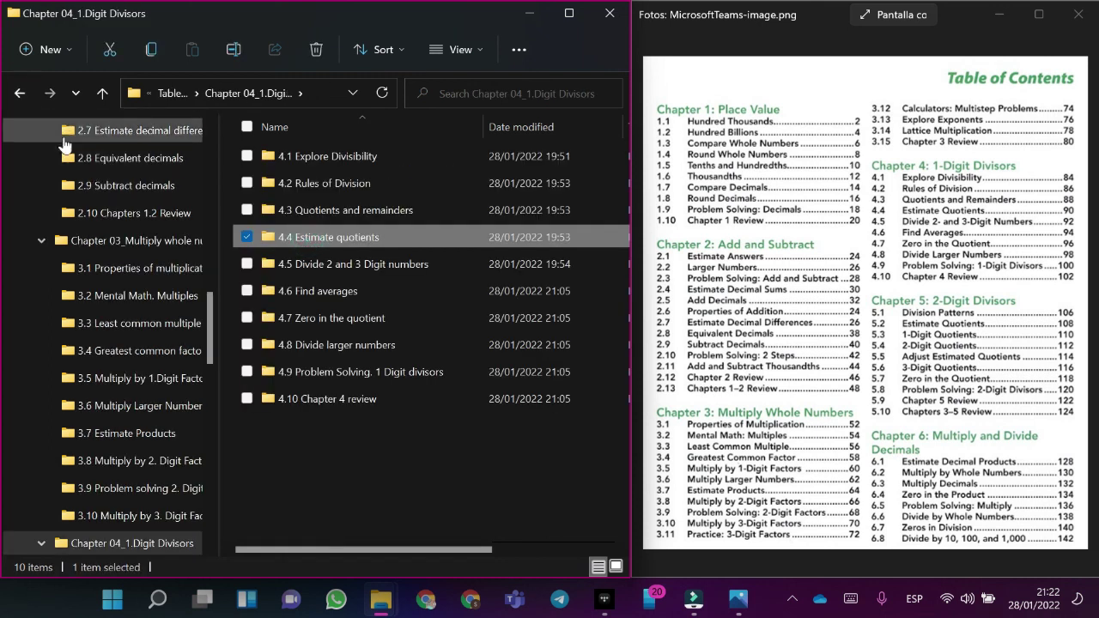
click(19, 93)
double_click(325, 266)
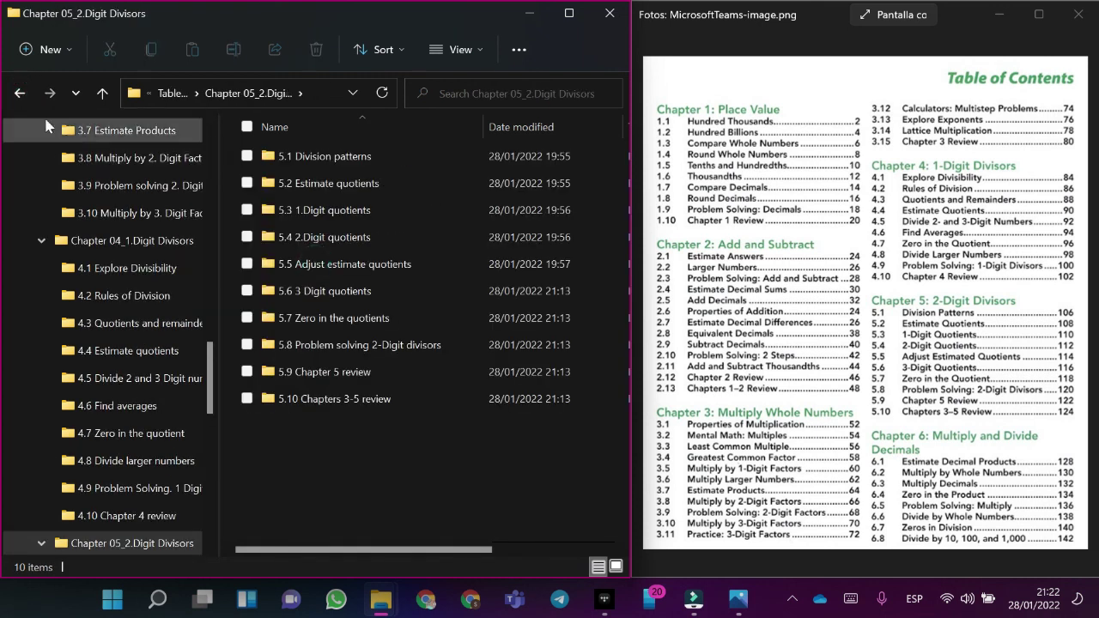
click(19, 93)
View the contents of the Chapter 06_ Multiply and divide decimals folder and return to the chapter list.
click(246, 291)
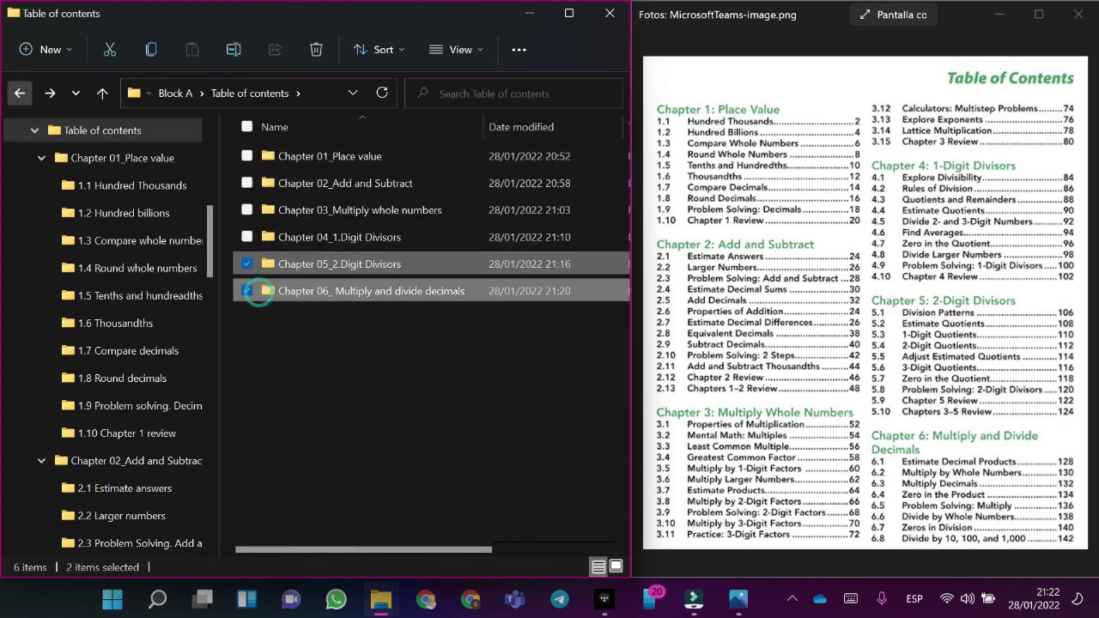
double_click(296, 293)
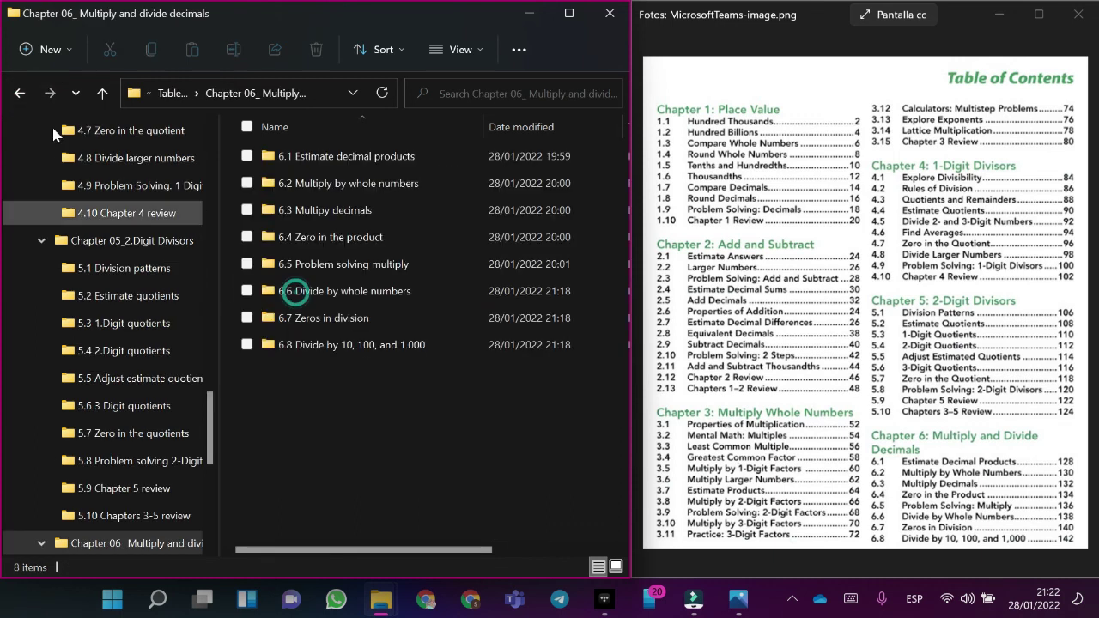
click(19, 93)
scroll(150, 311, down, 1)
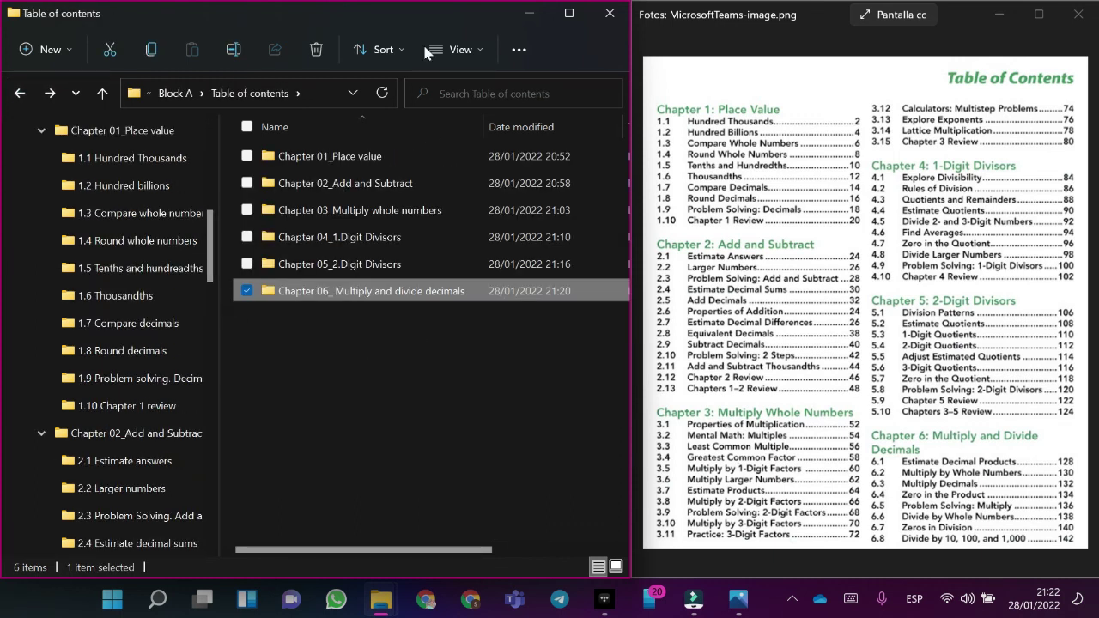
Maximize the Table of contents window and review the section subfolders of Chapters 01 to 06 in the expanded folder tree.
click(568, 12)
click(573, 411)
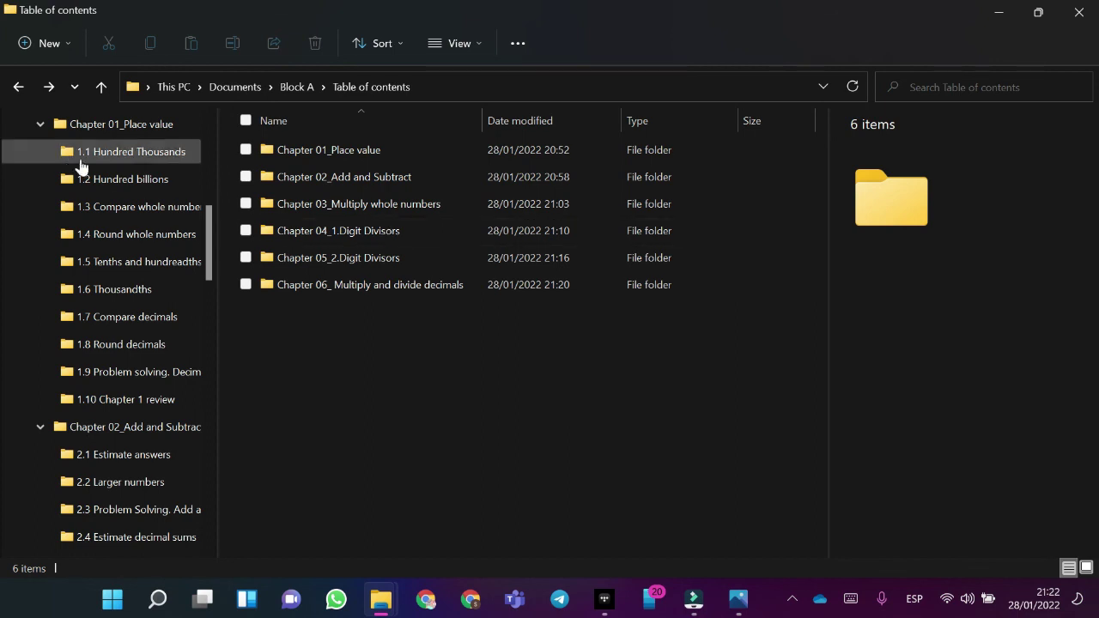
scroll(116, 231, up, 1)
scroll(110, 224, down, 3)
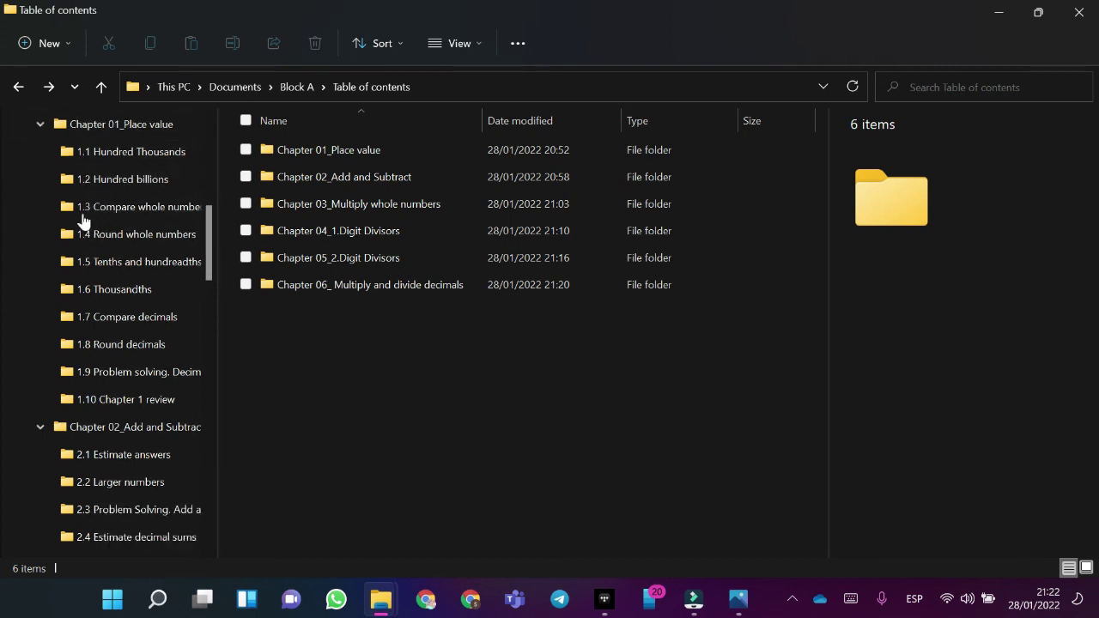
scroll(104, 251, down, 5)
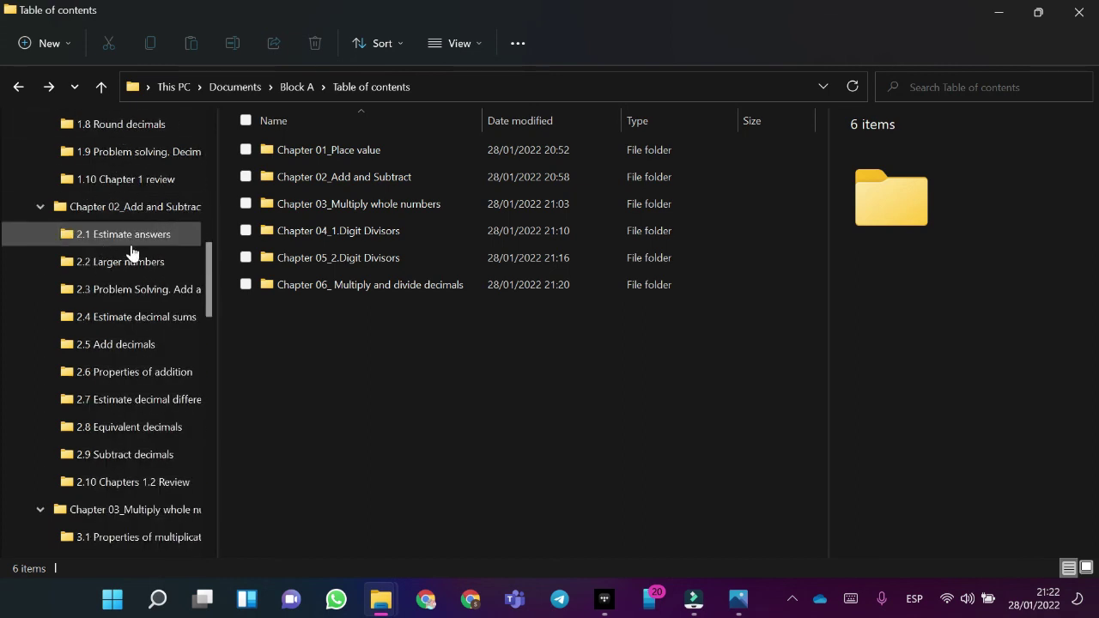
scroll(125, 260, down, 8)
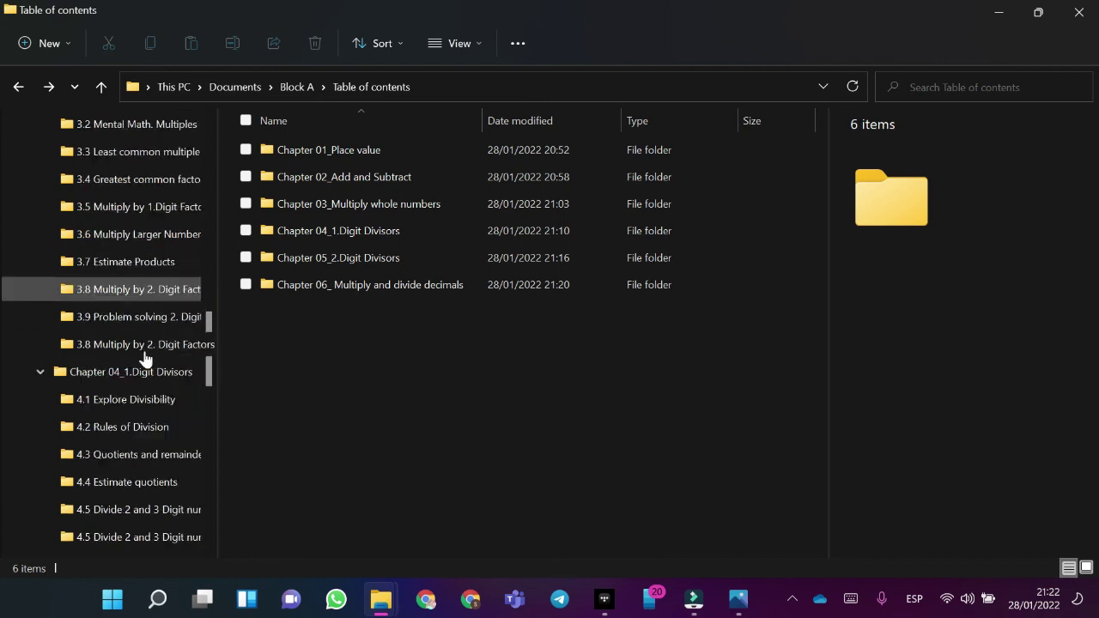
scroll(125, 322, down, 4)
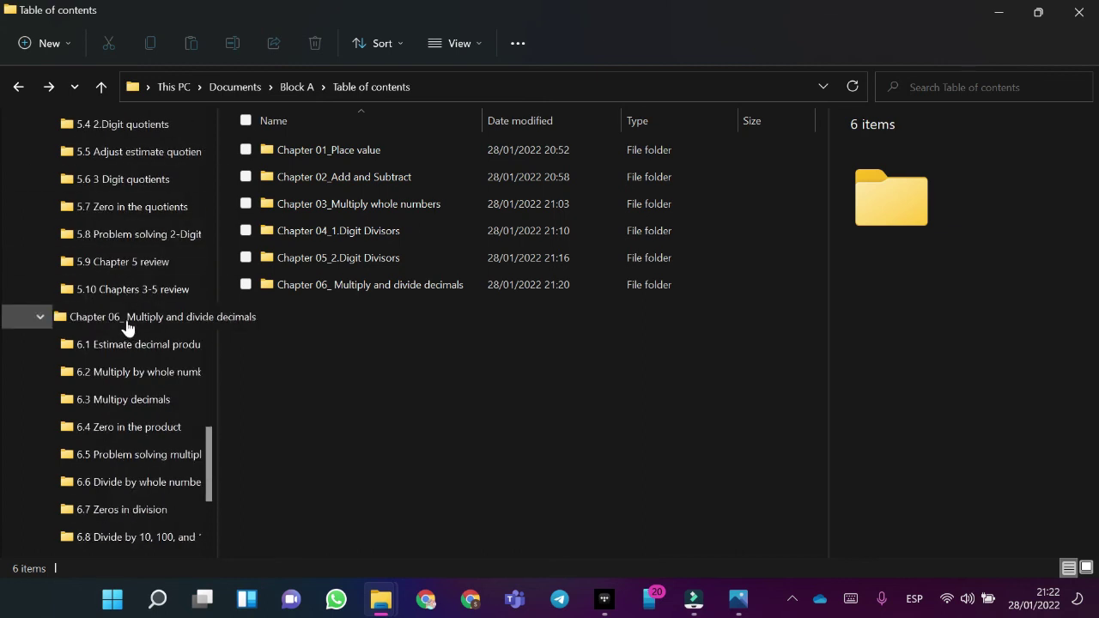
scroll(121, 316, up, 5)
scroll(119, 313, up, 5)
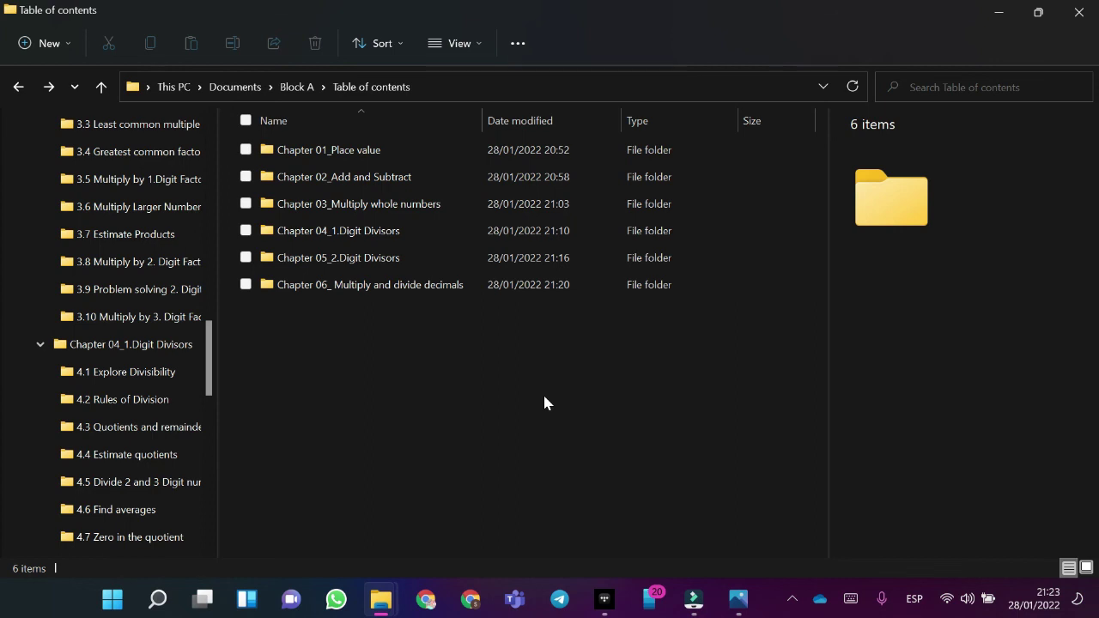
key(super+b)
key(Return)
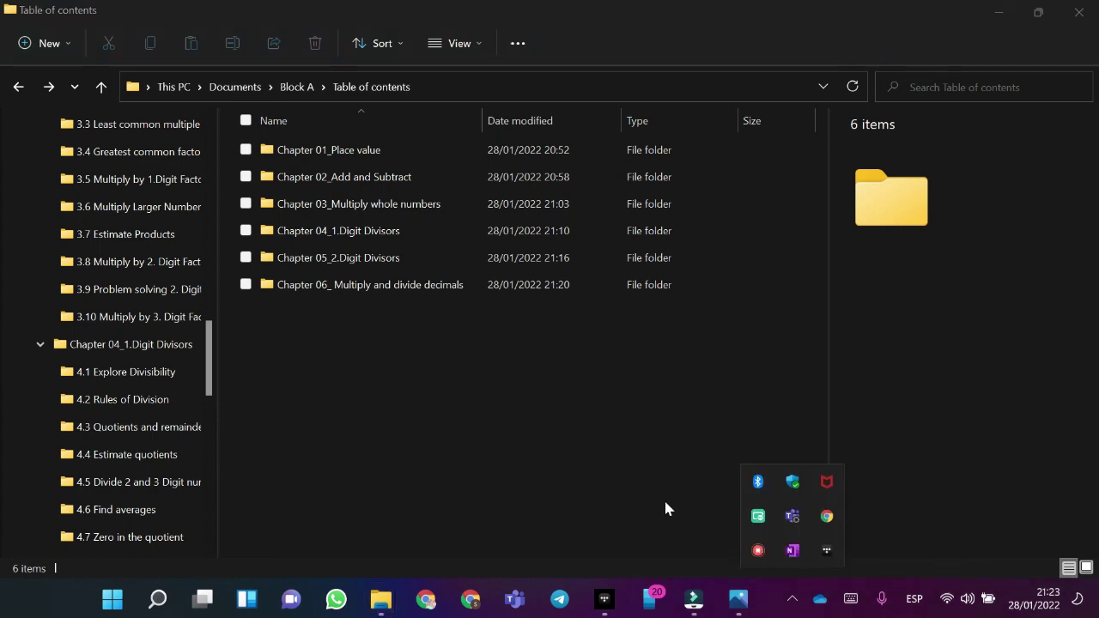